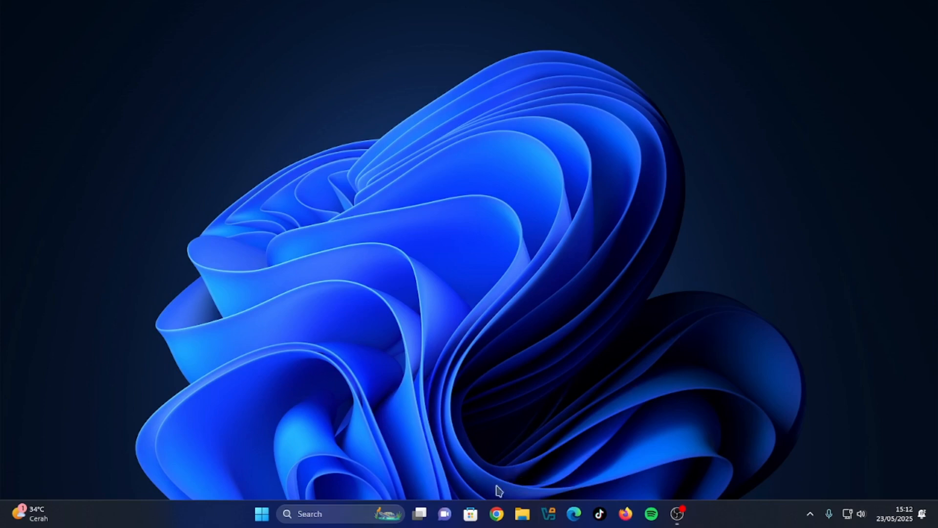
Switch to Chrome with the third listed profile and search the web for virtualbox.
click(496, 514)
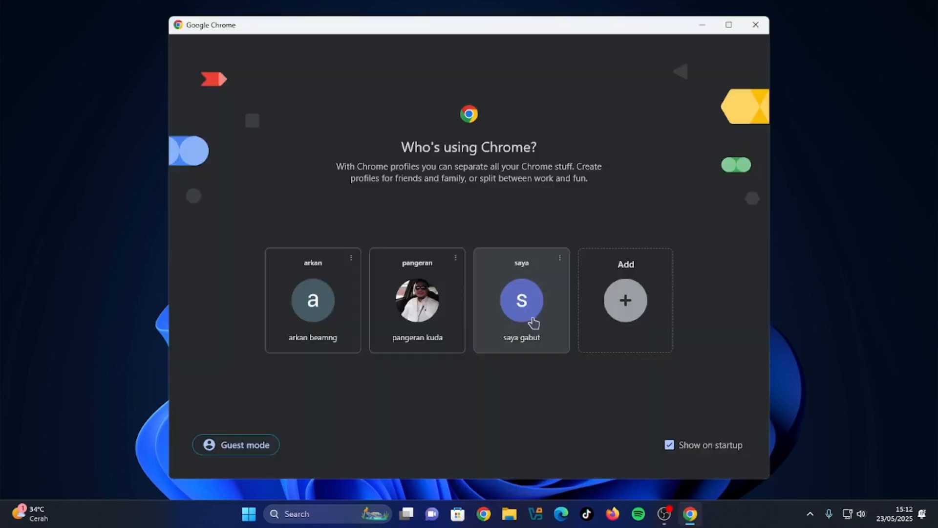
double_click(548, 288)
click(524, 297)
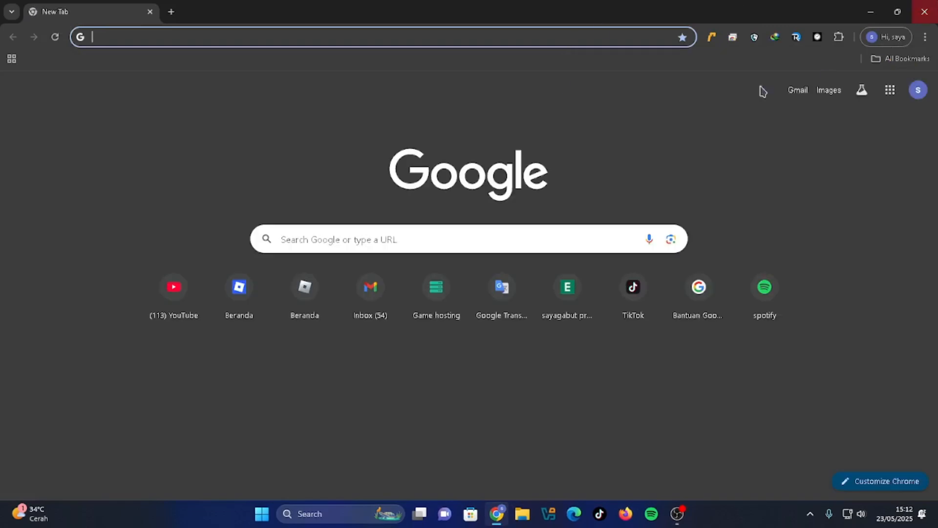
click(642, 37)
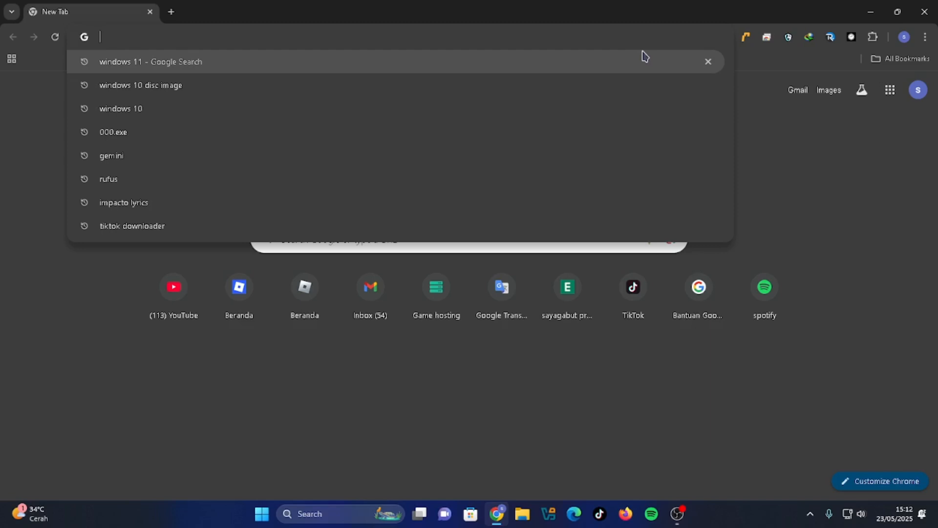
text(virtual)
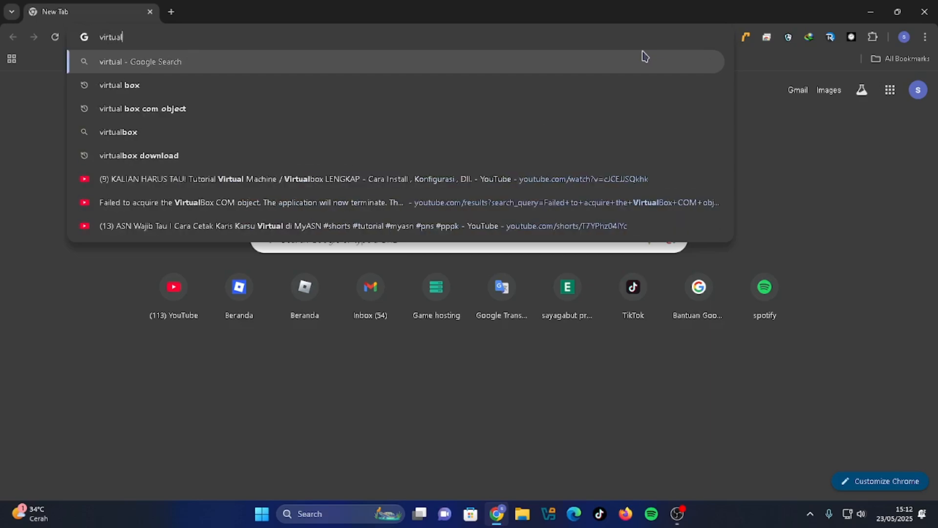
text(box)
key(Return)
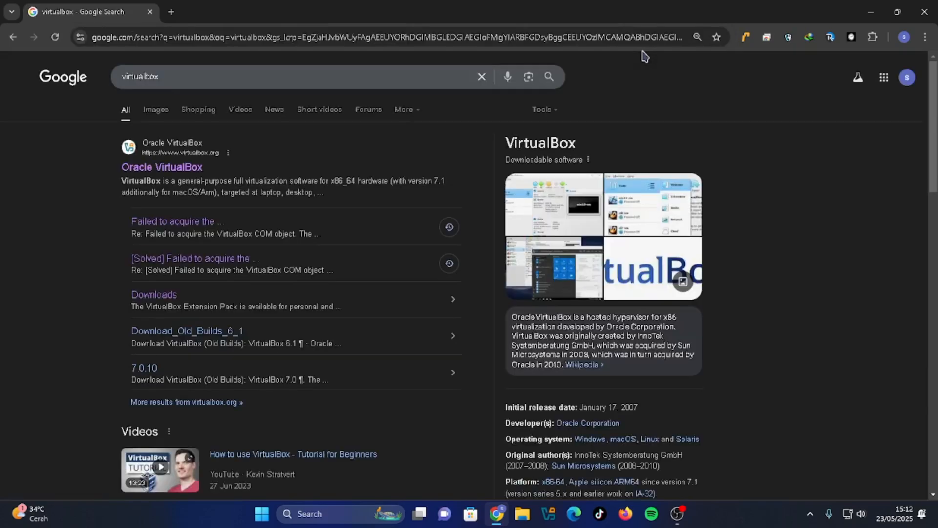
Try to download the VirtualBox 7.1.8 Windows hosts package from virtualbox.org, cancel the duplicate download, and close the browser.
click(182, 168)
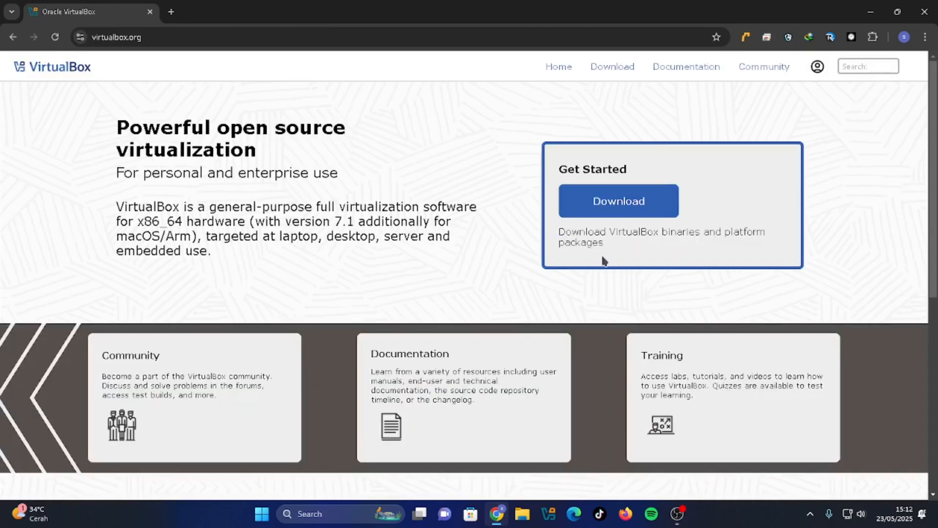
click(623, 201)
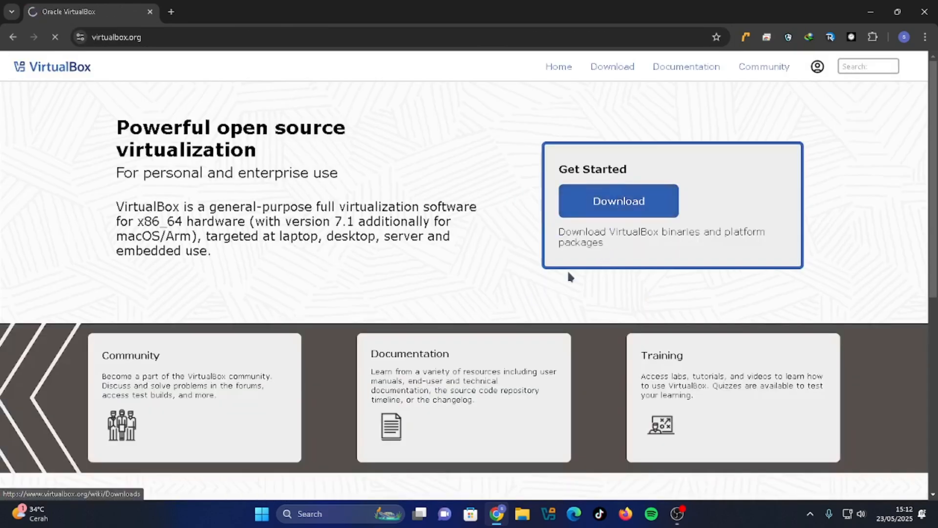
scroll(566, 266, down, 3)
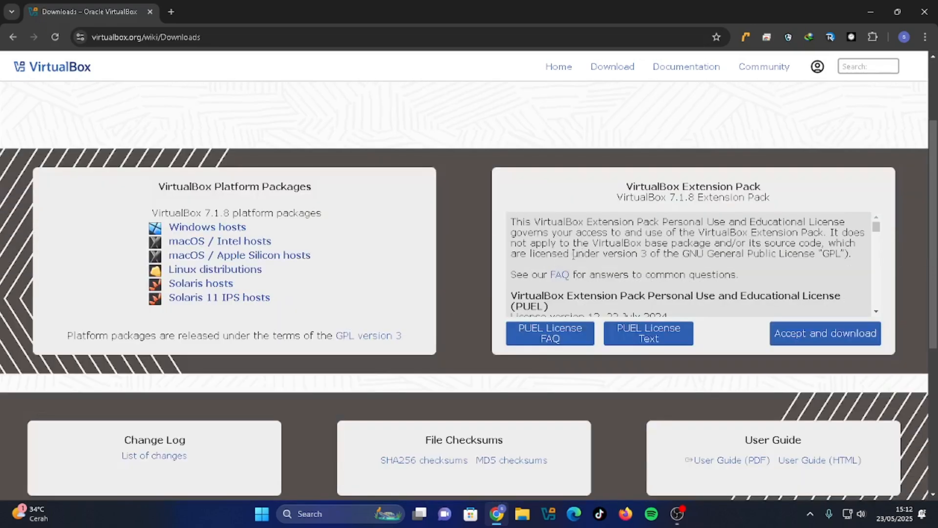
click(207, 226)
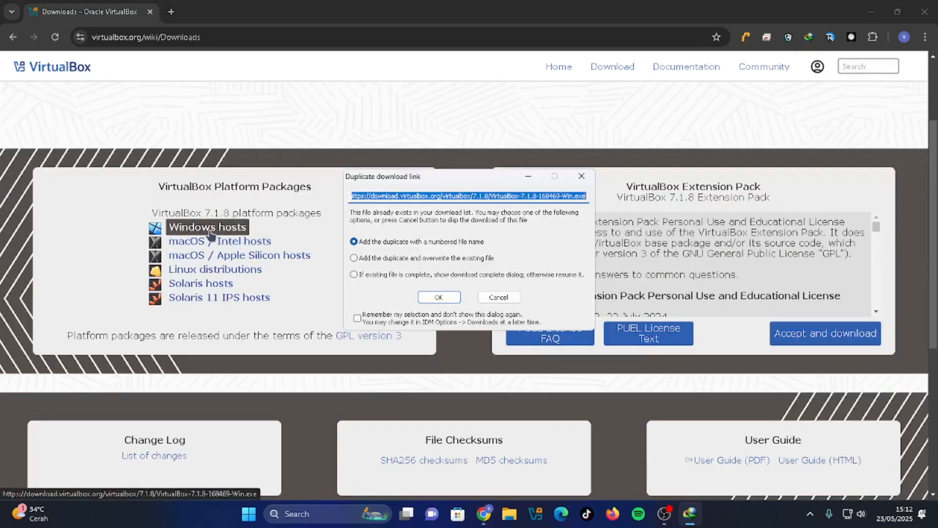
click(497, 299)
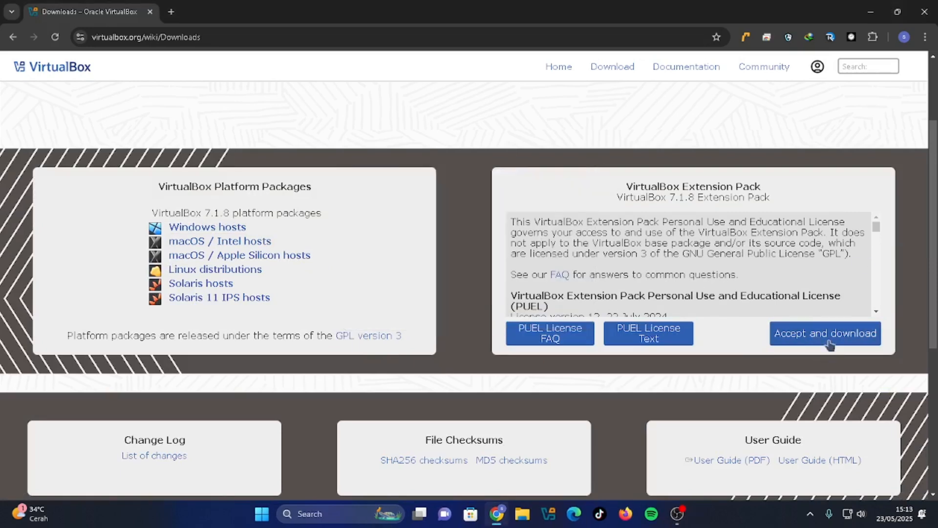
scroll(730, 257, down, 3)
scroll(754, 254, up, 3)
click(931, 6)
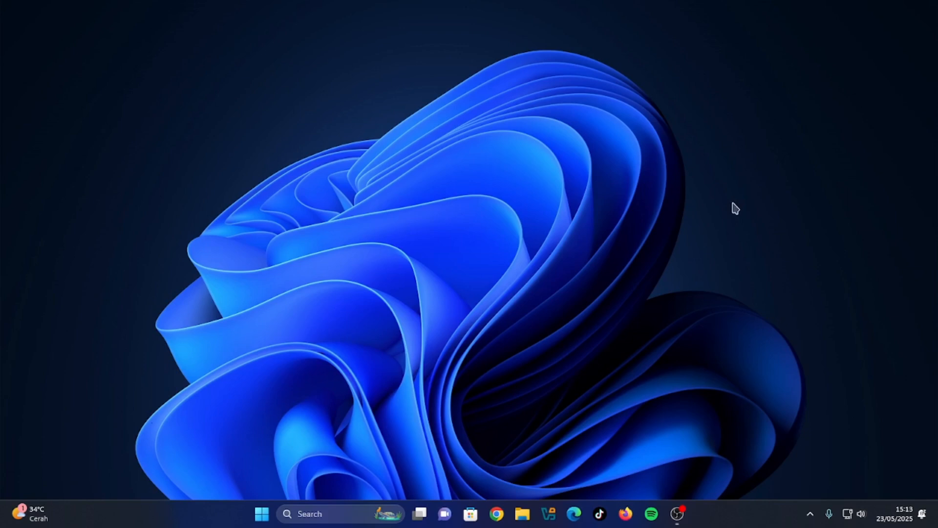
Switch to File Explorer, examine Downloads and its Programs subfolder for the VirtualBox installer and extension pack, and close the window.
key(super+e)
scroll(185, 230, up, 5)
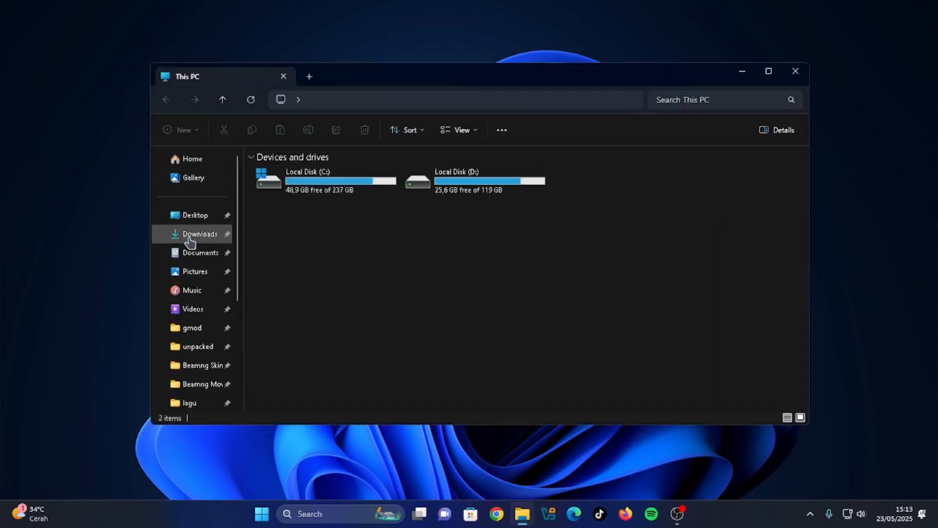
click(189, 234)
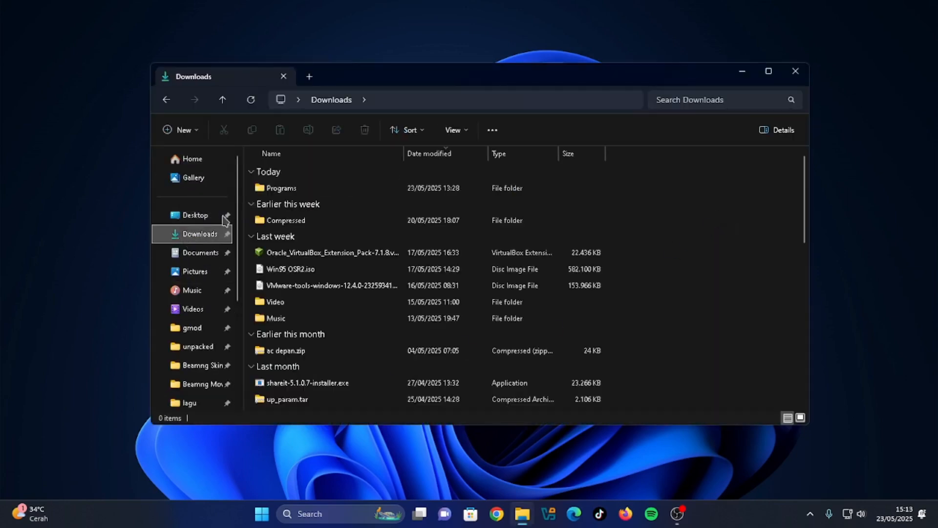
double_click(345, 195)
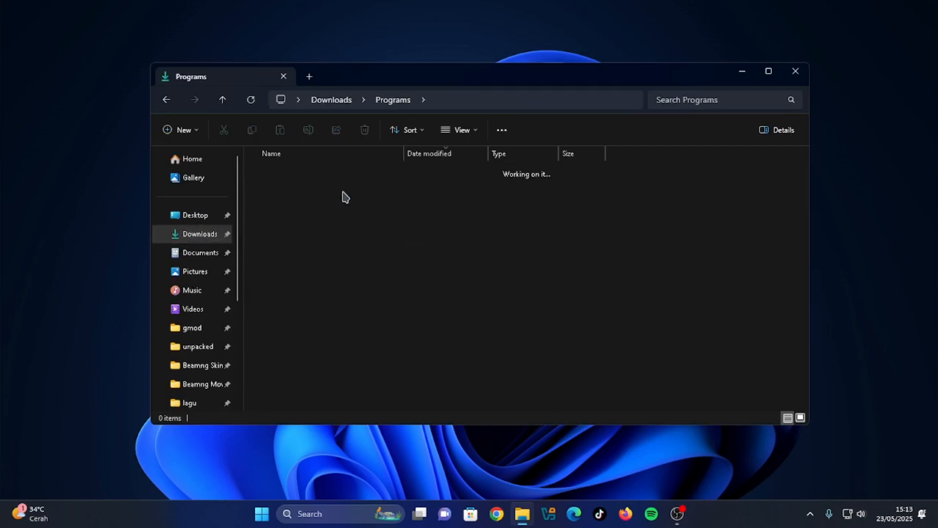
scroll(415, 264, down, 5)
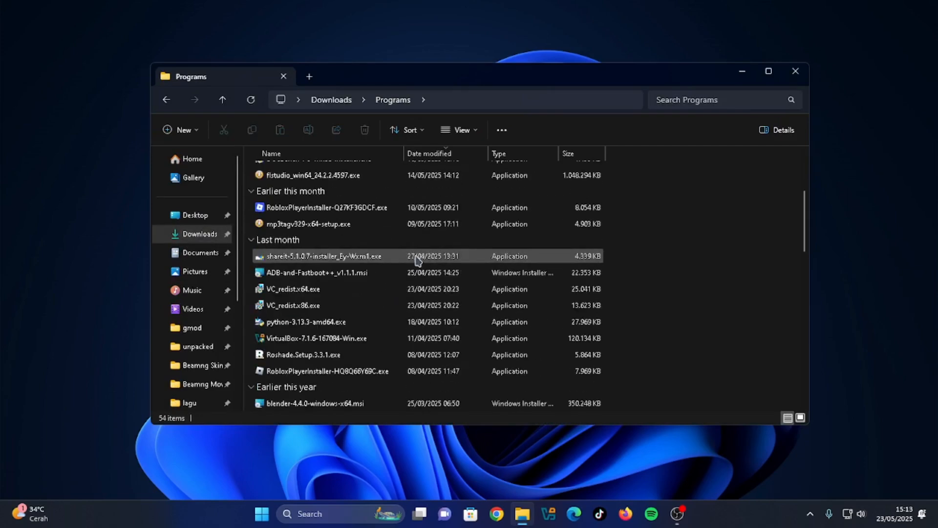
scroll(421, 265, down, 1)
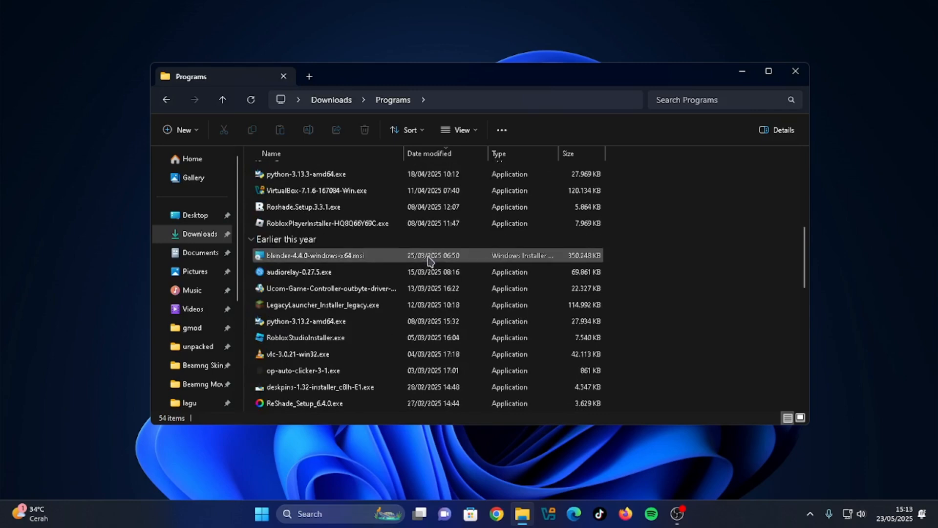
scroll(420, 261, up, 6)
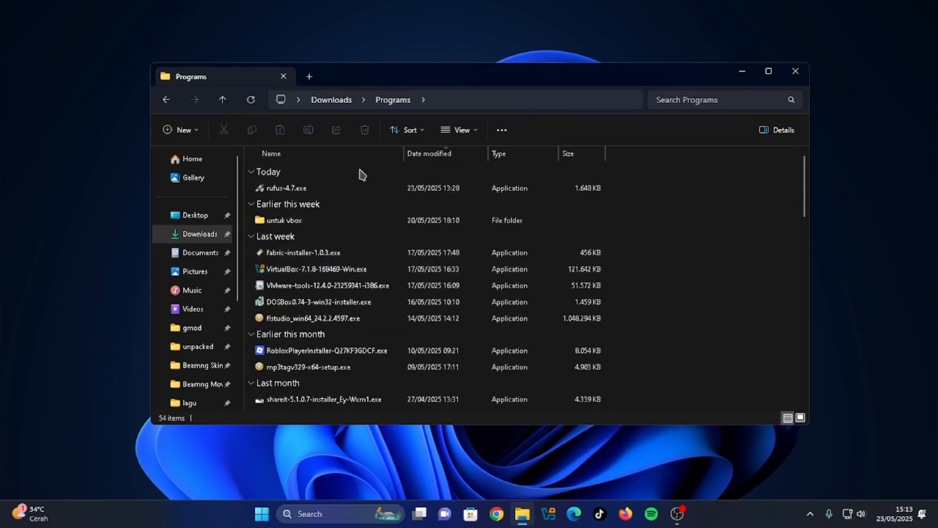
click(336, 102)
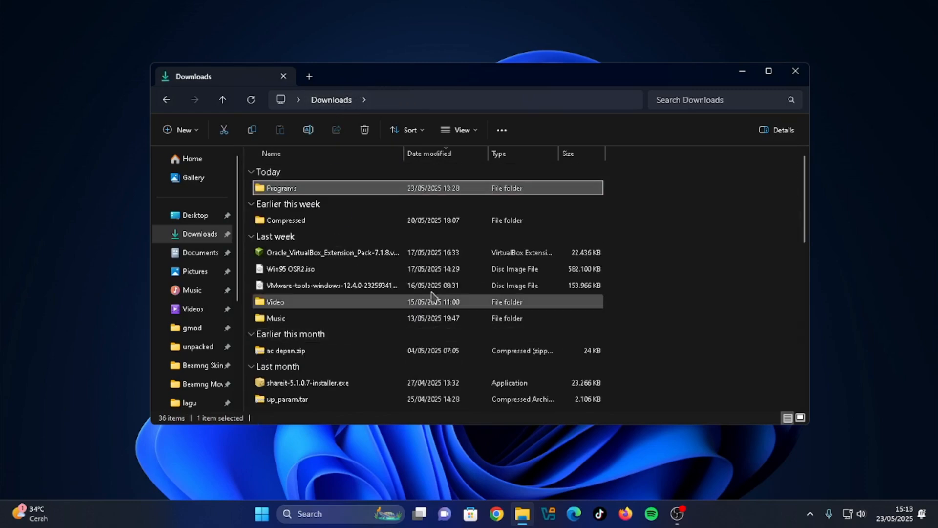
click(658, 248)
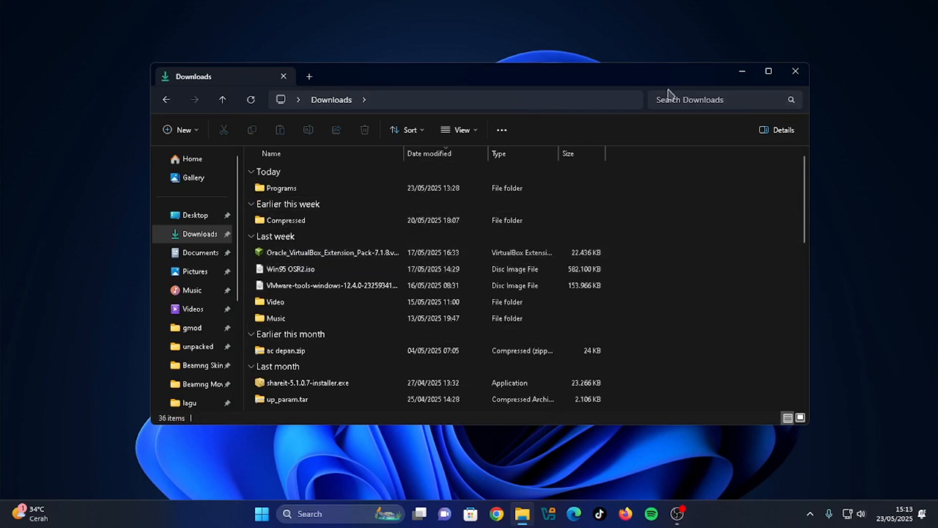
click(796, 72)
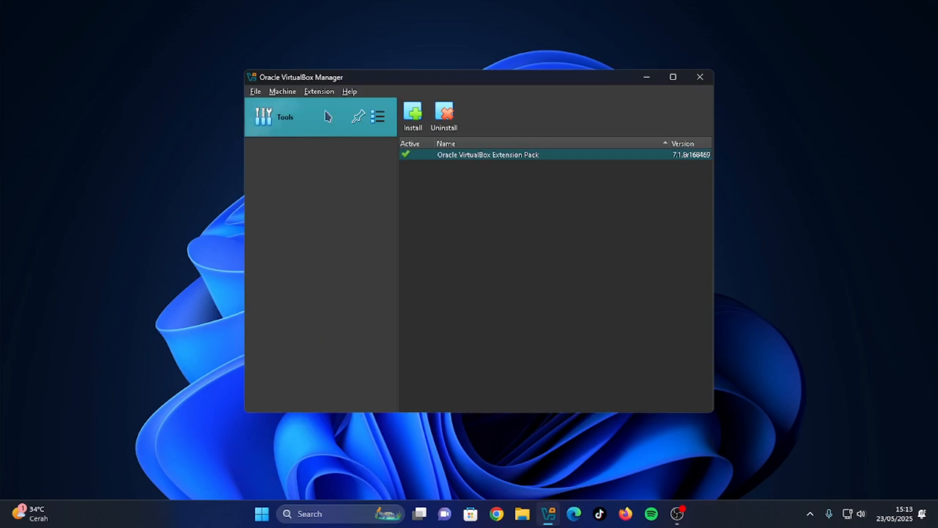
click(323, 92)
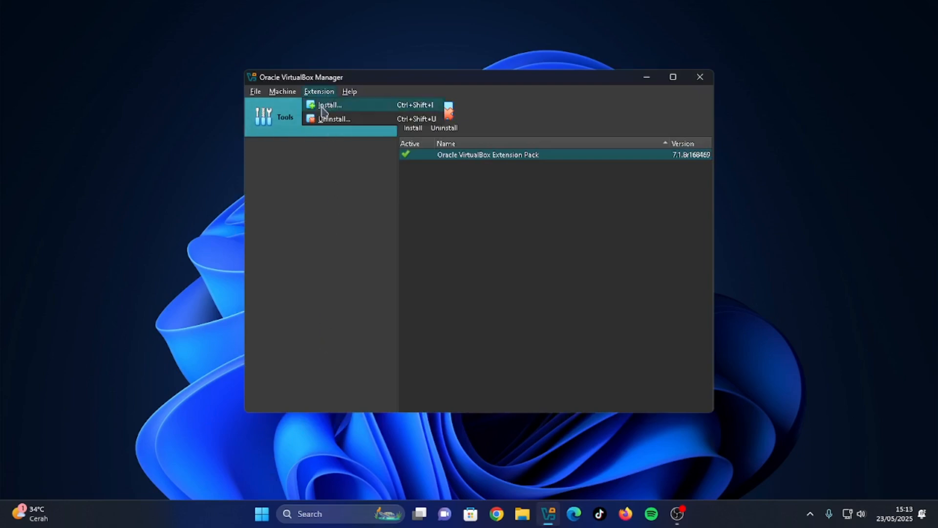
click(324, 107)
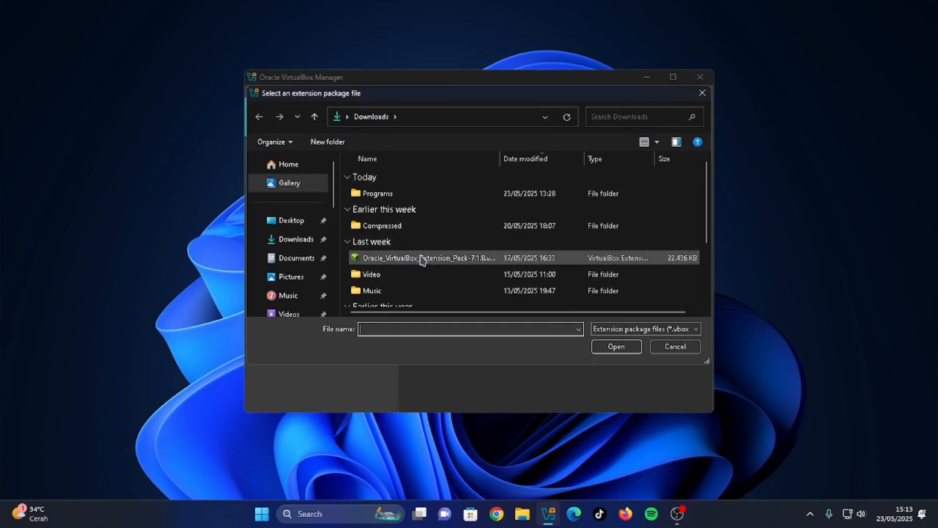
click(703, 94)
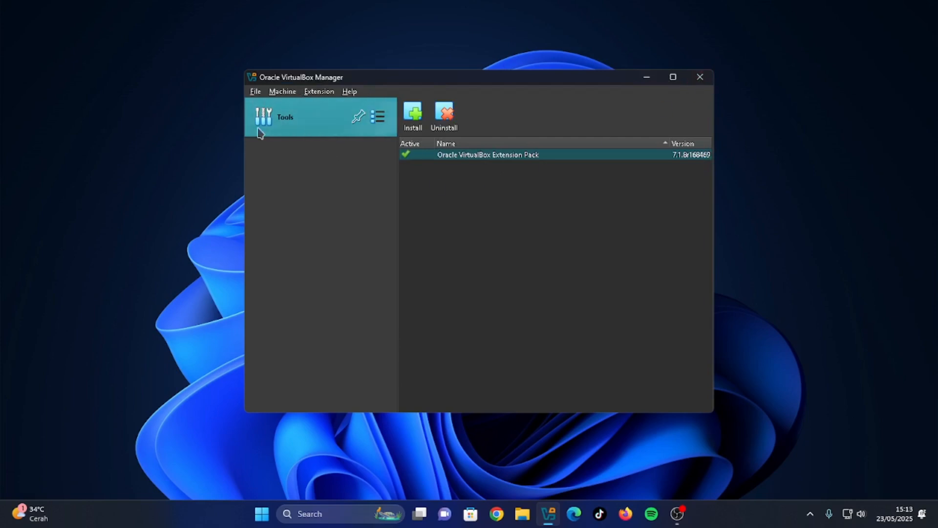
Start creating a new virtual machine and name it Windows 10.
click(284, 93)
click(294, 105)
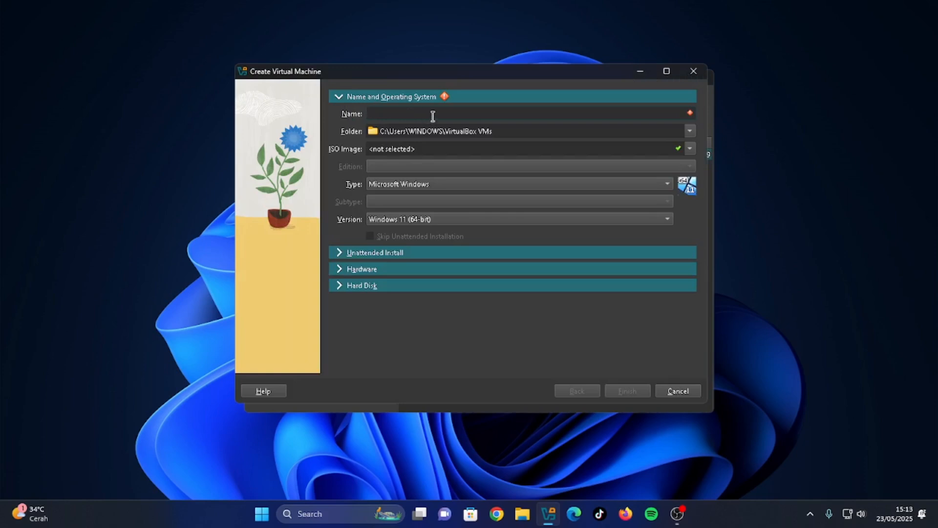
text(Windows 10)
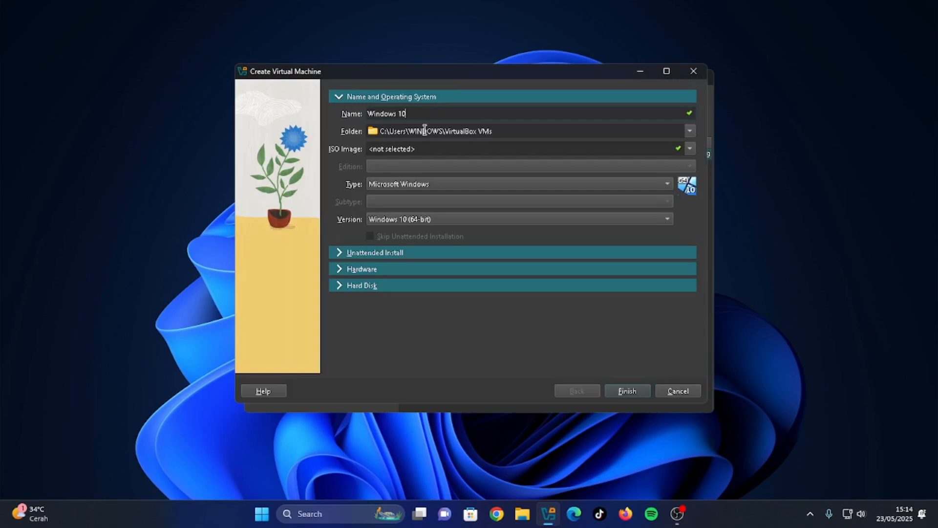
Switch to File Explorer, examine the Windows 10 ISO files in the iso windows folder on drive D, and close the window.
click(523, 513)
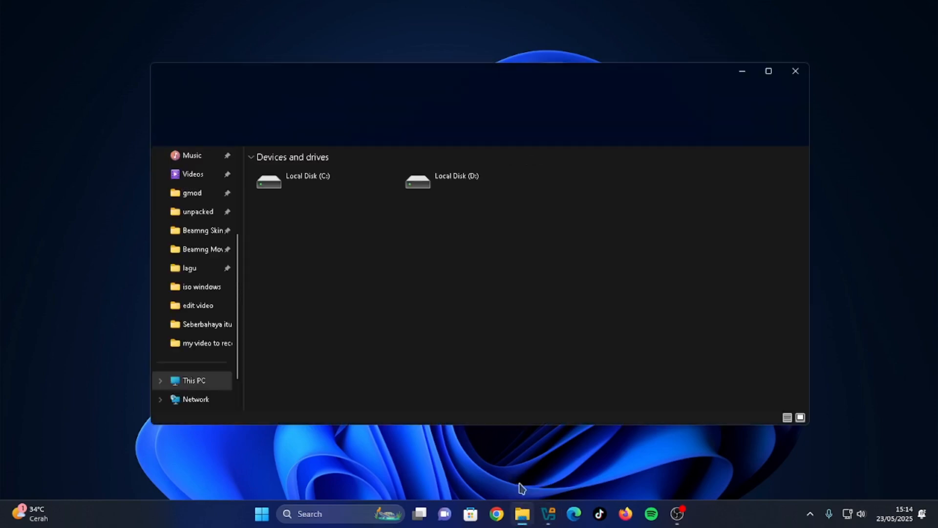
double_click(428, 177)
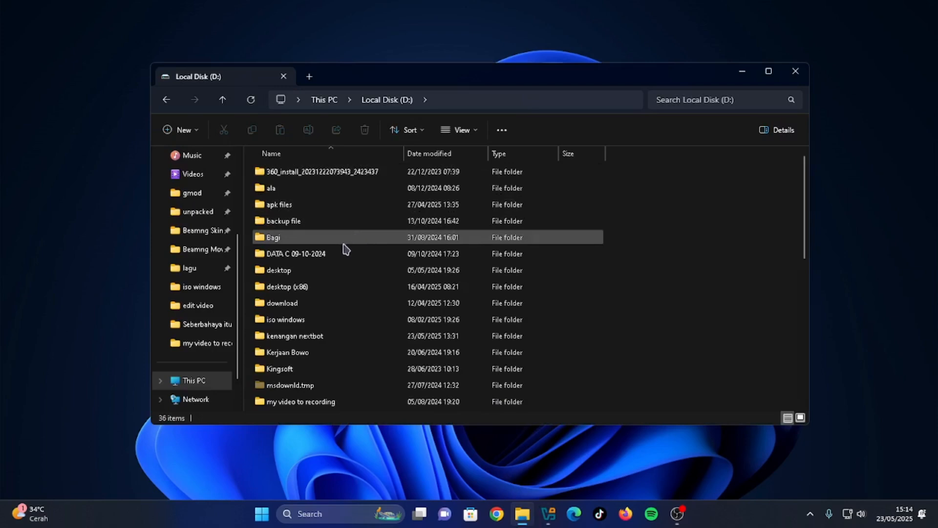
scroll(346, 249, down, 2)
scroll(337, 269, down, 5)
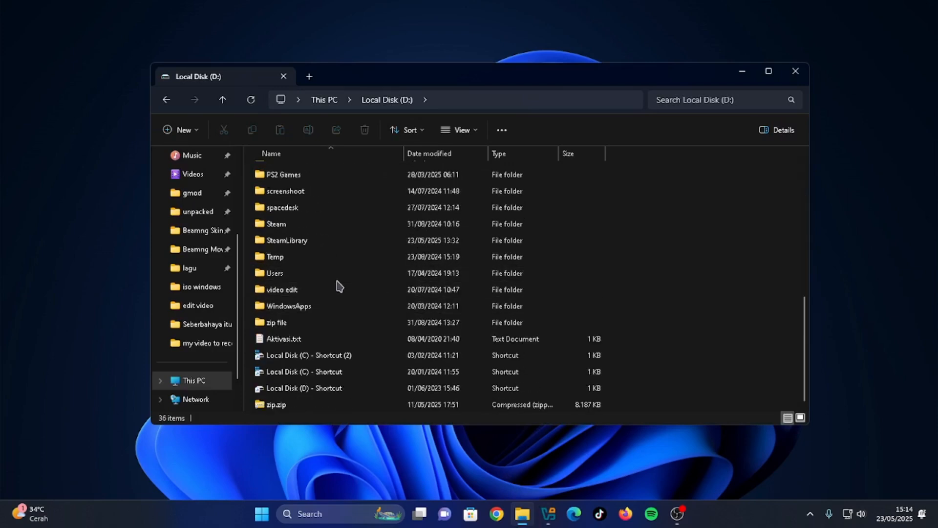
scroll(338, 285, up, 1)
click(292, 291)
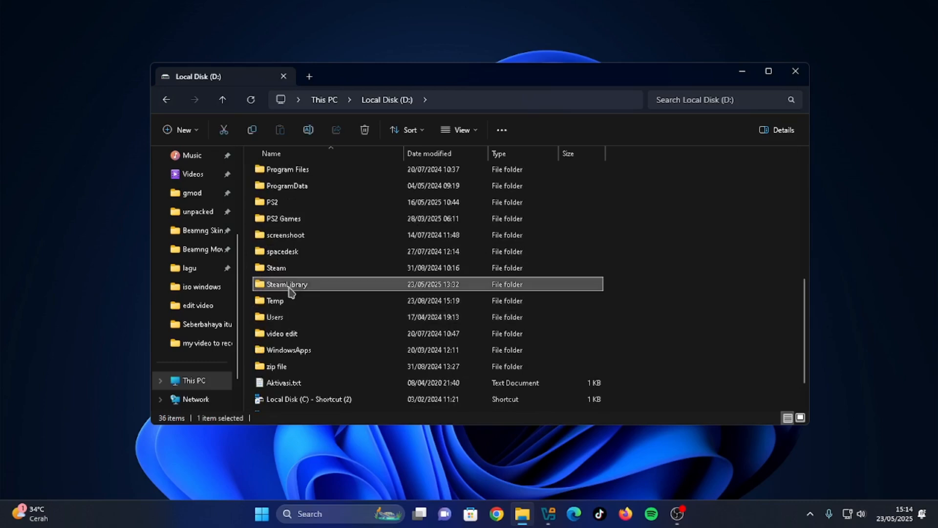
key(i)
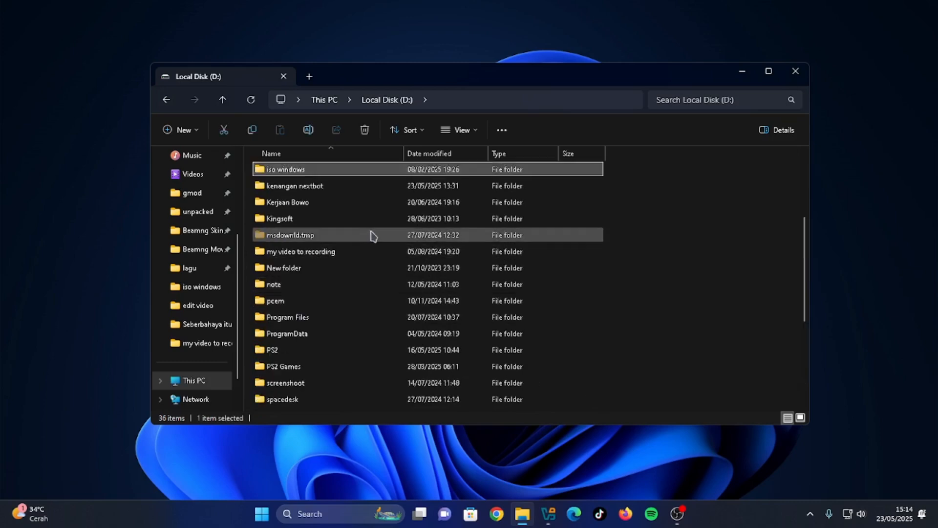
key(Return)
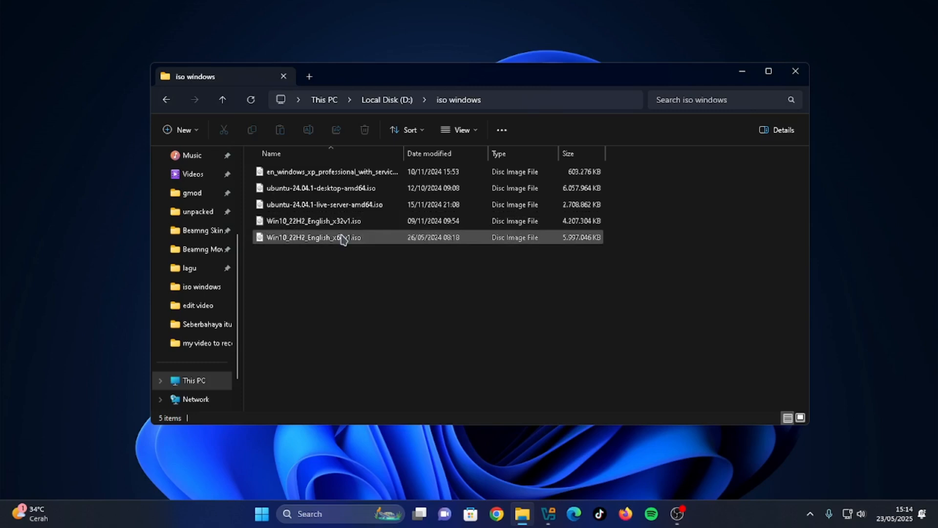
click(795, 74)
Name the virtual machine Windows 10 x64 and set its storage folder to the VMs folder on drive C.
click(620, 116)
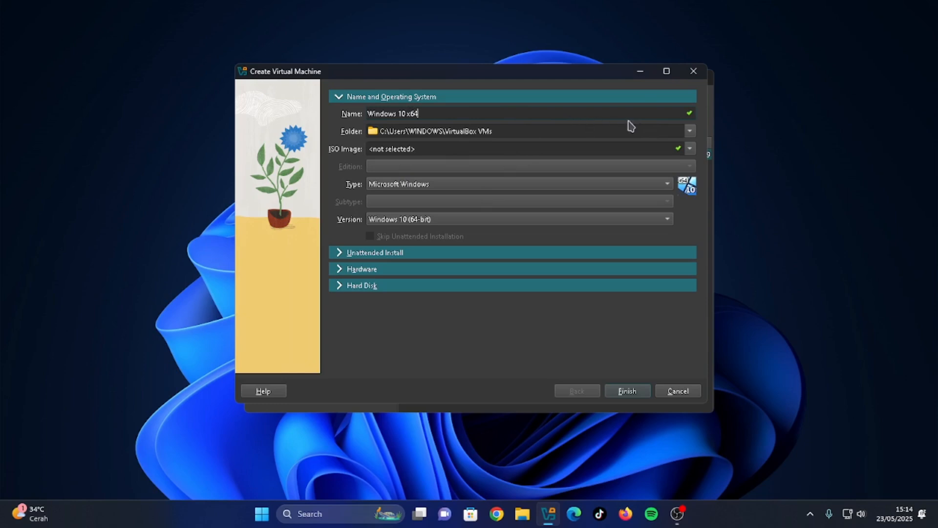
click(690, 130)
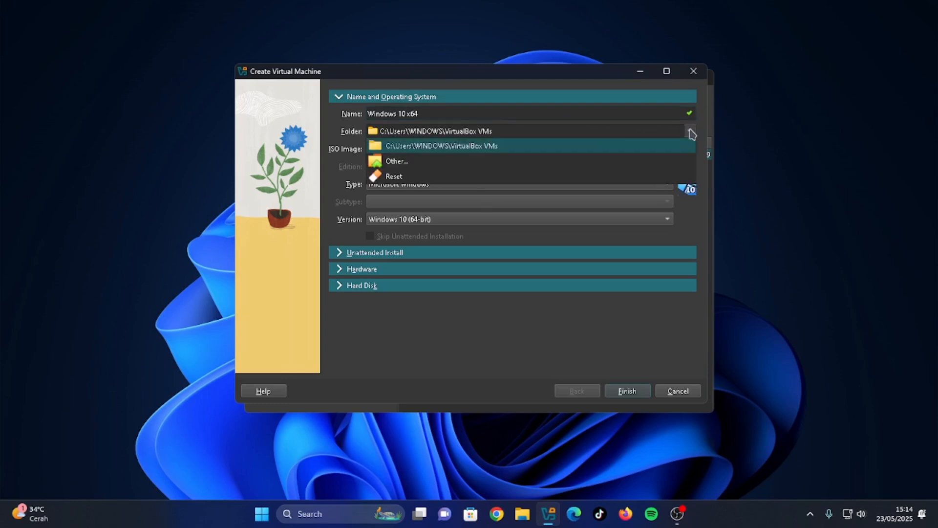
click(525, 164)
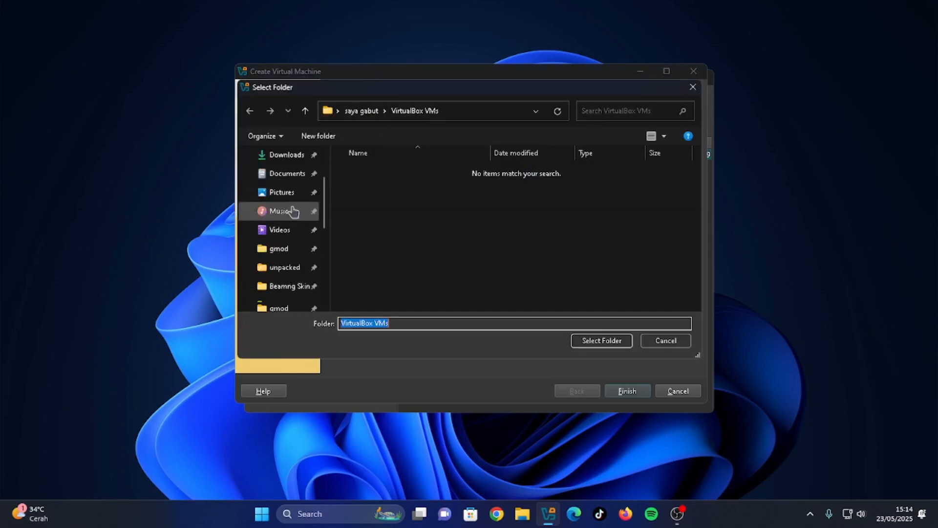
scroll(291, 225, down, 5)
click(274, 266)
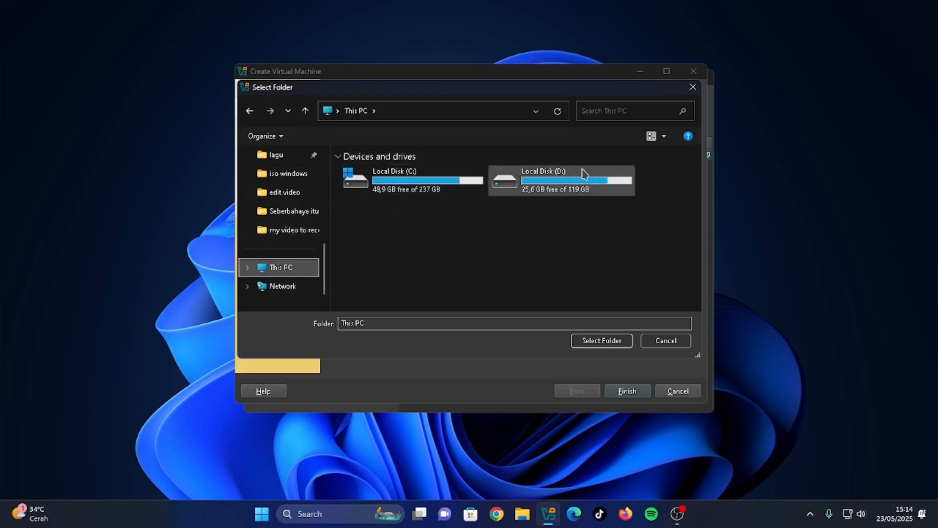
double_click(573, 183)
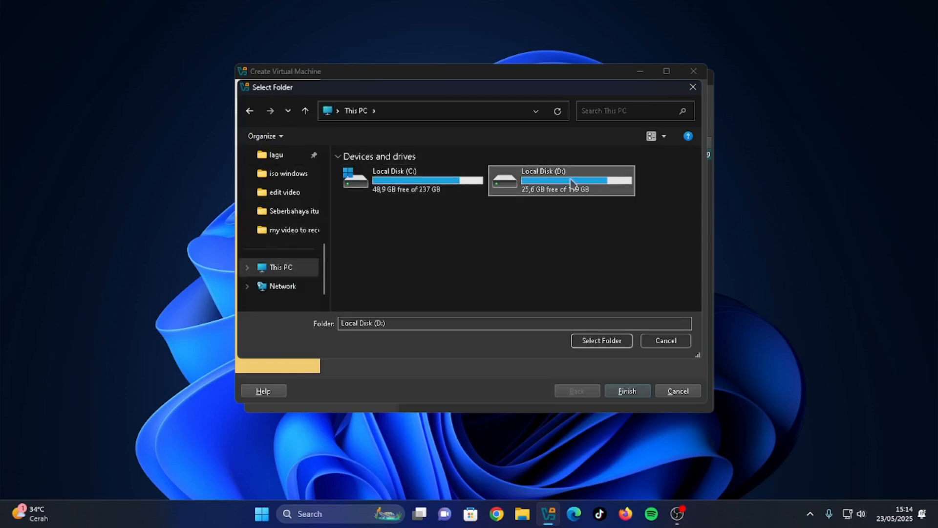
click(252, 111)
double_click(395, 177)
scroll(426, 230, down, 5)
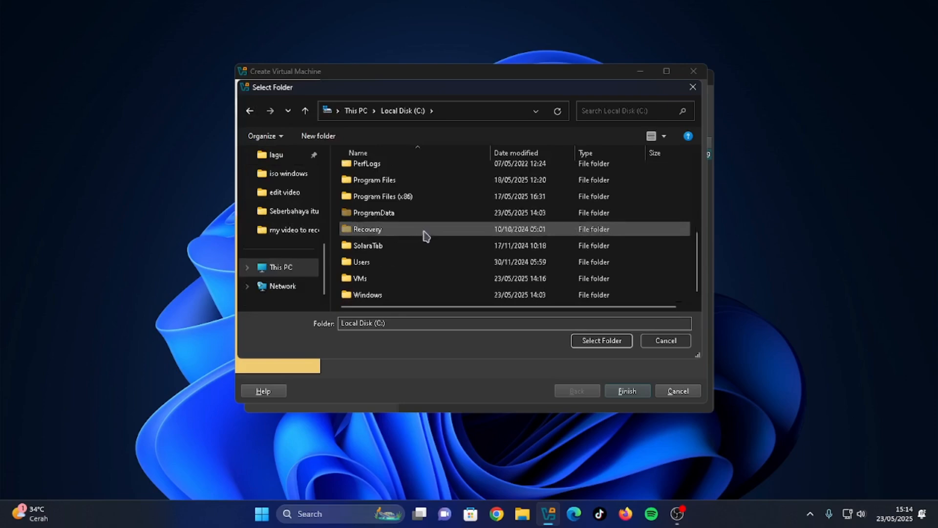
click(386, 278)
click(605, 340)
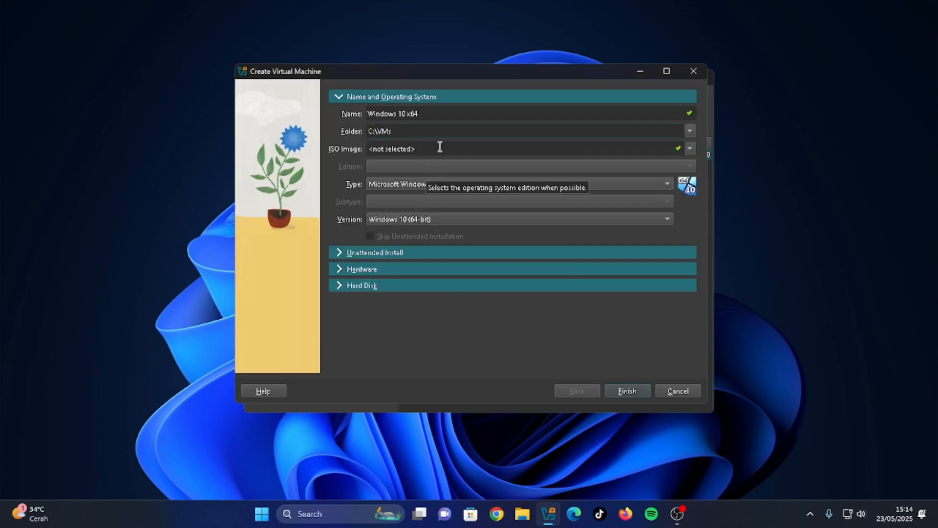
Choose Microsoft Windows as the virtual machine's operating system type, leaving the ISO image unselected.
click(691, 149)
click(691, 149)
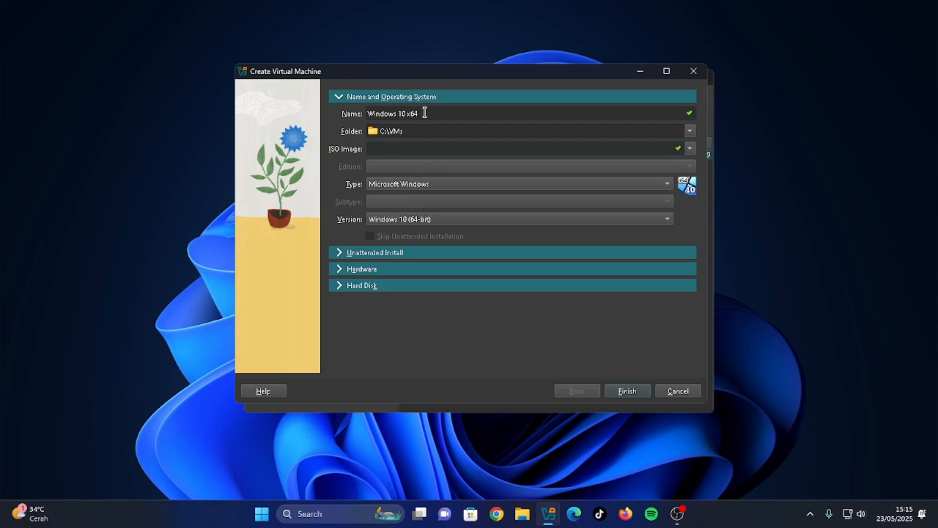
click(397, 186)
click(397, 186)
click(398, 188)
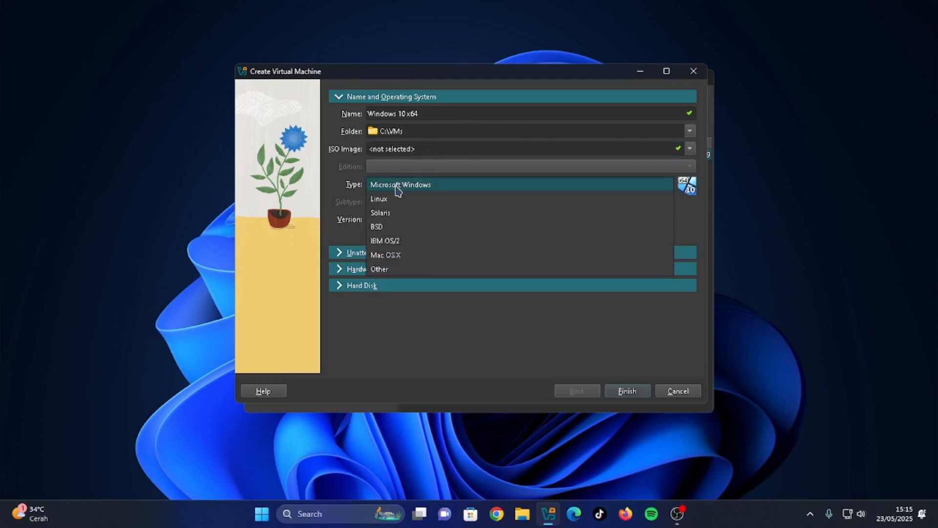
click(399, 188)
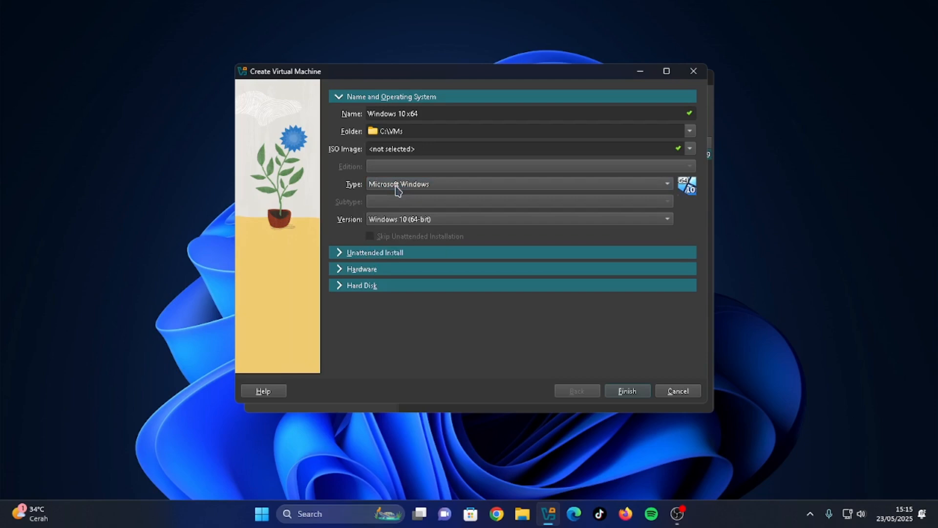
click(399, 189)
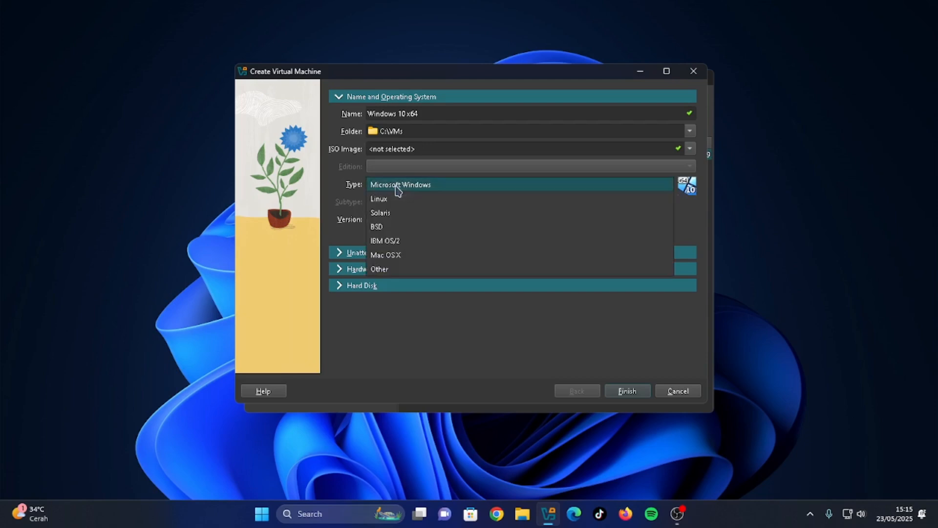
click(399, 188)
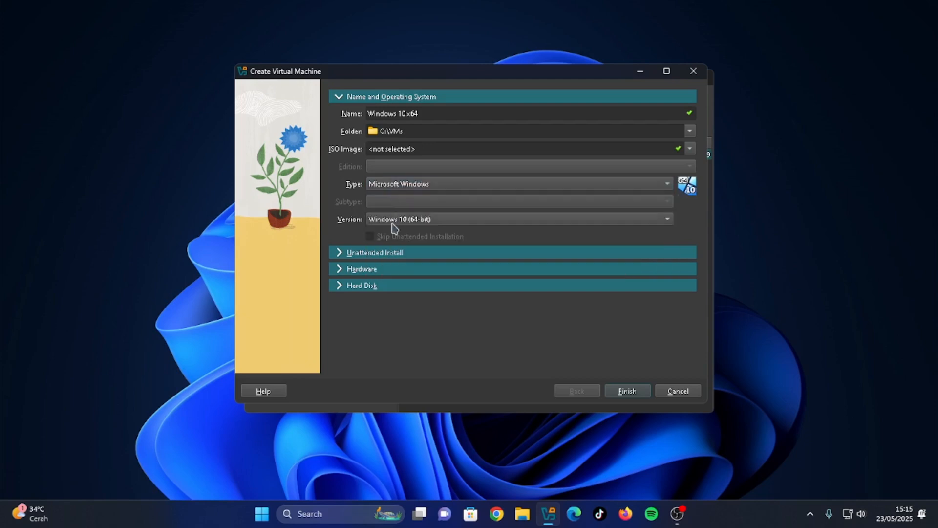
Set the operating system version to Windows 10 (64-bit), with Microsoft Windows as the type.
click(394, 225)
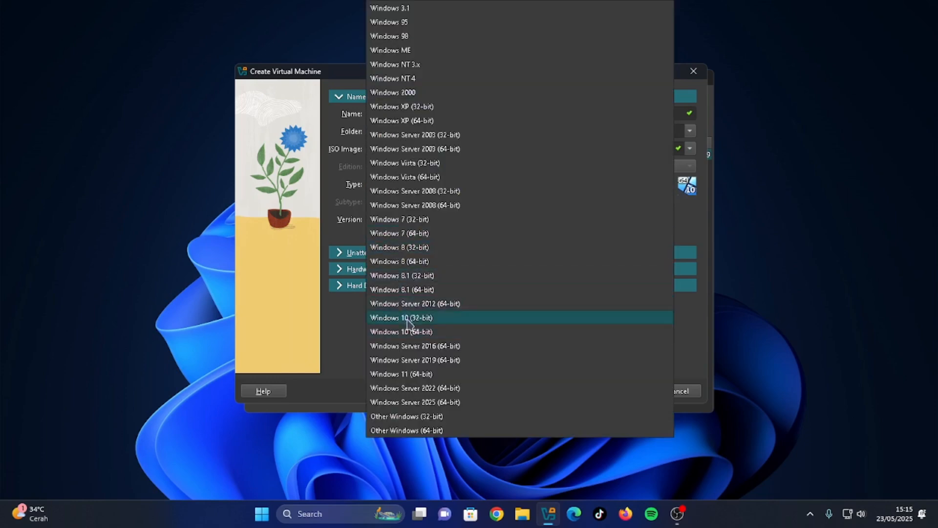
click(413, 334)
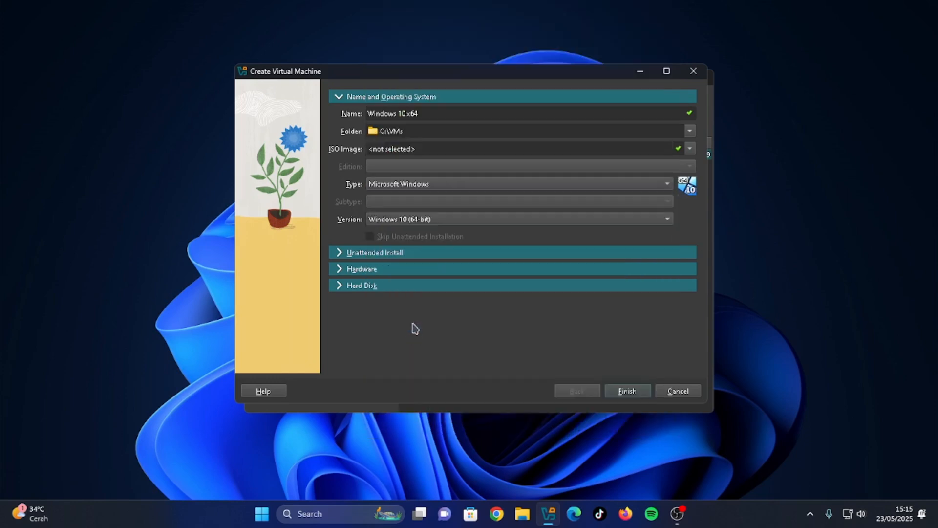
click(408, 225)
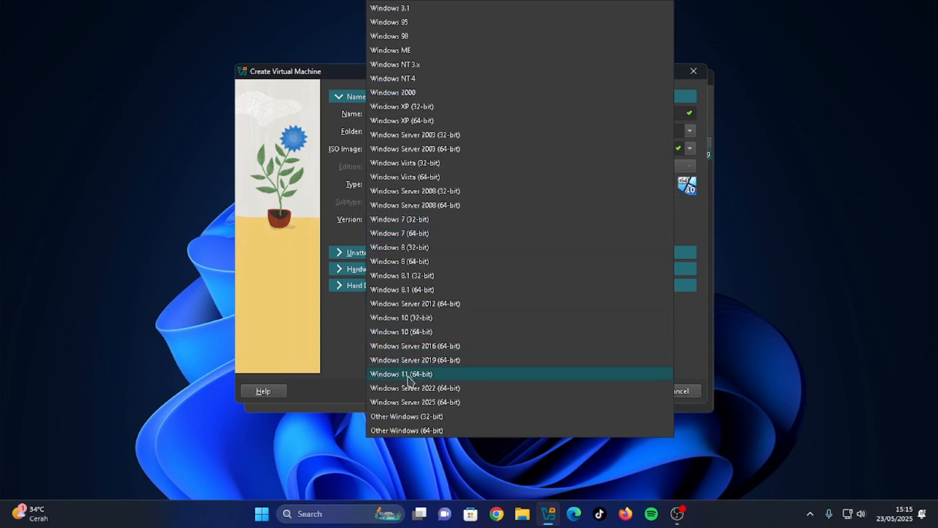
click(446, 330)
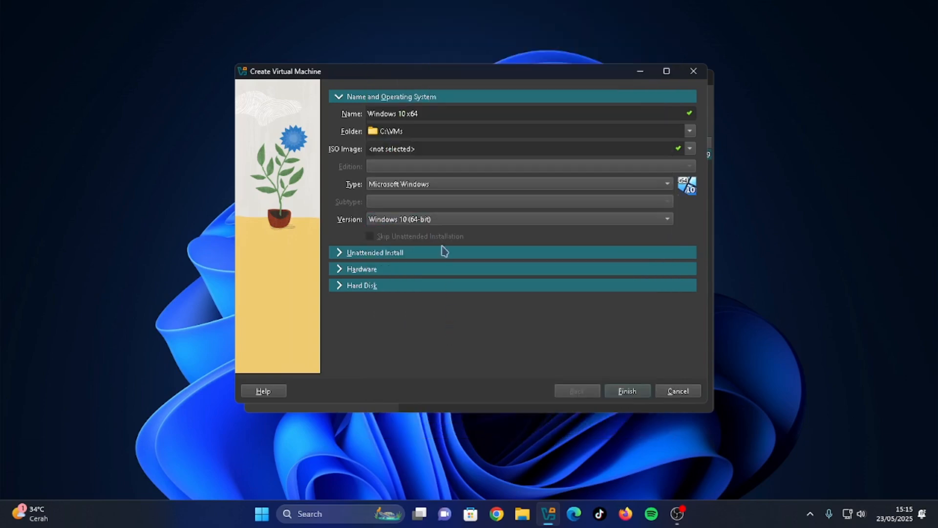
click(412, 219)
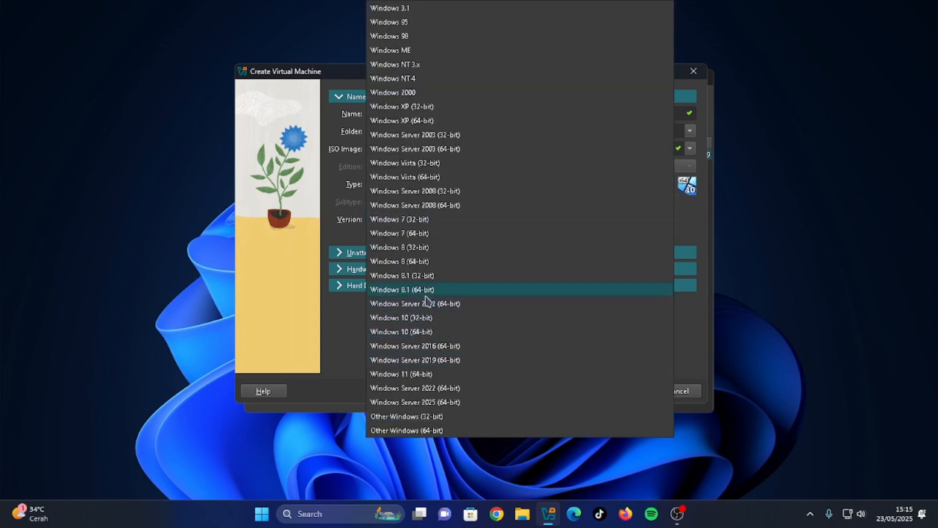
click(412, 332)
click(440, 193)
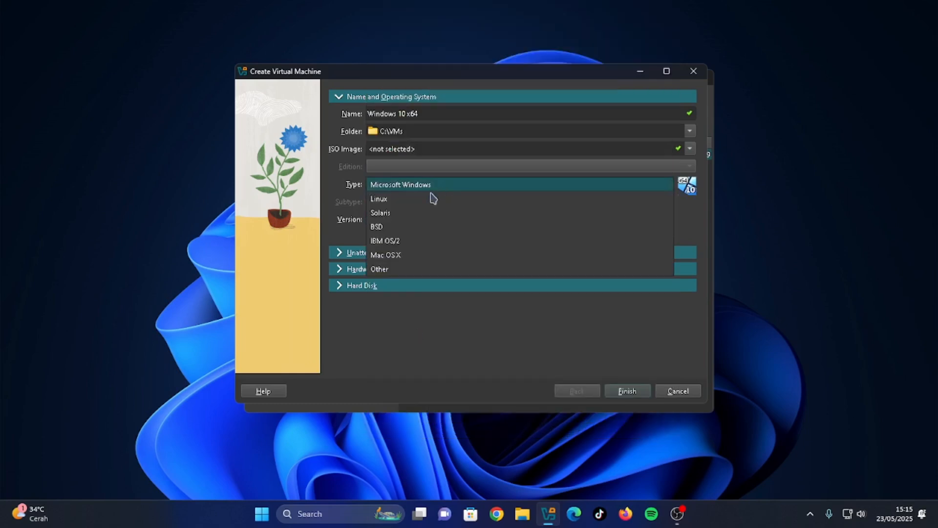
click(426, 187)
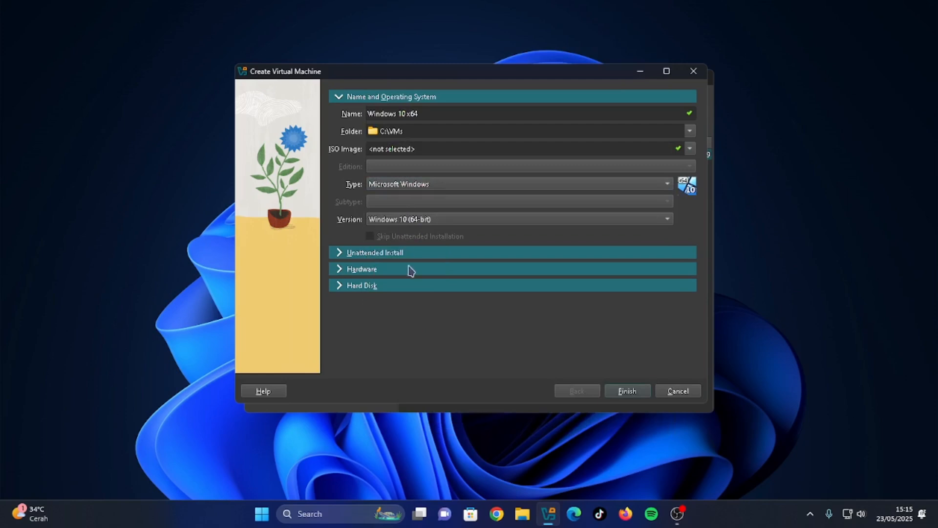
Review the unattended install options and set the virtual machine's base memory to 4096 MB.
click(393, 256)
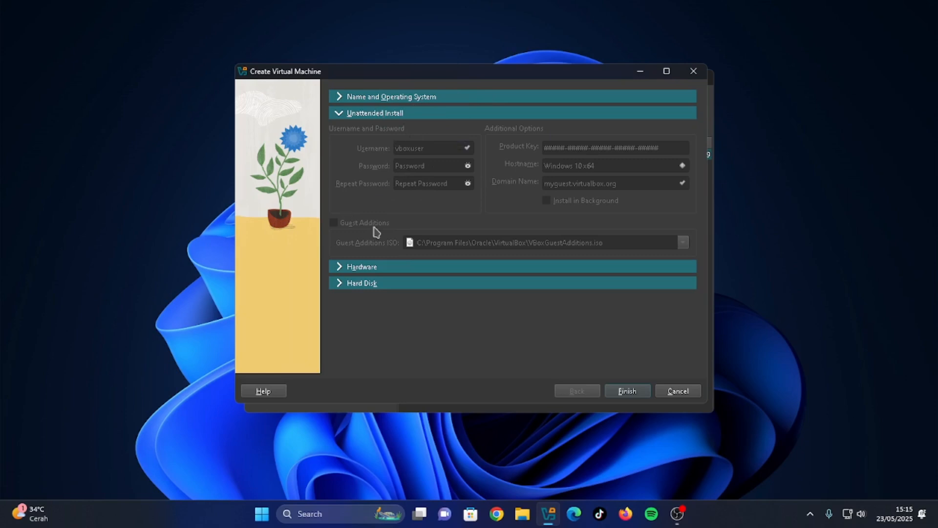
click(375, 270)
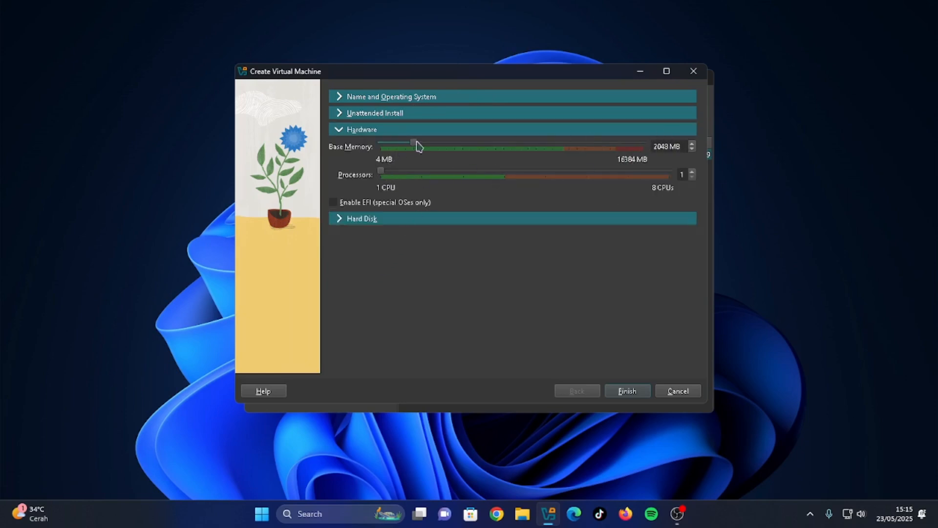
click(668, 146)
key(BackSpace)
key(BackSpace)
text(96)
Switch to Calculator, compute 1024 × 4 and 1024 × 16 to convert gigabytes of memory to megabytes, and close it.
key(super)
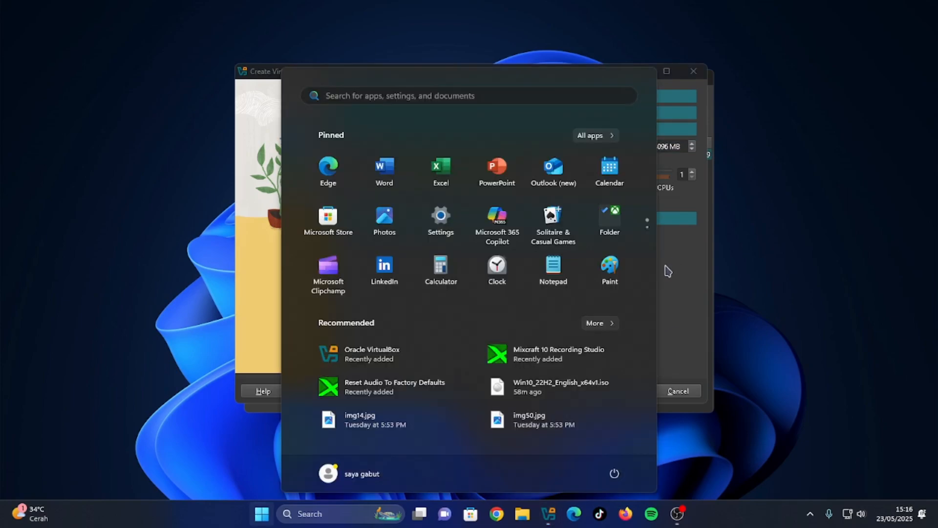
text(calculator)
key(Return)
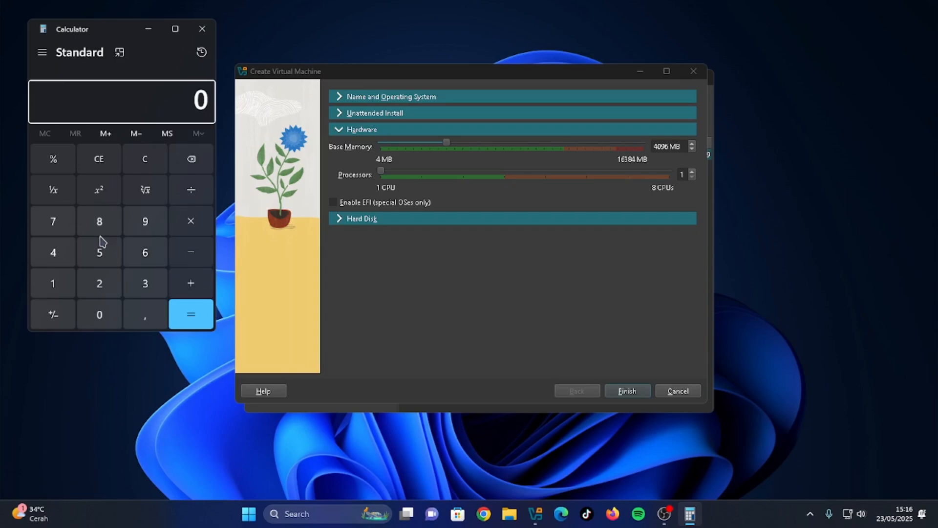
text(1024)
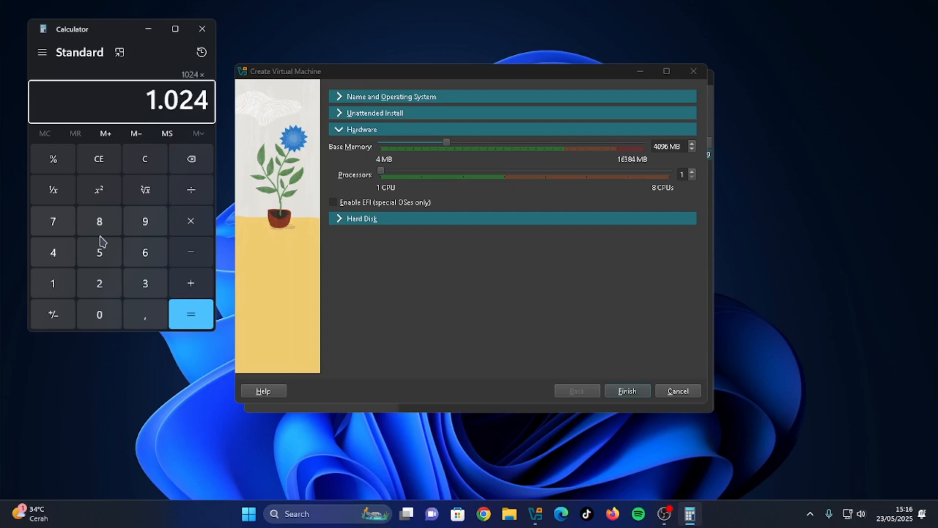
text(4)
key(Return)
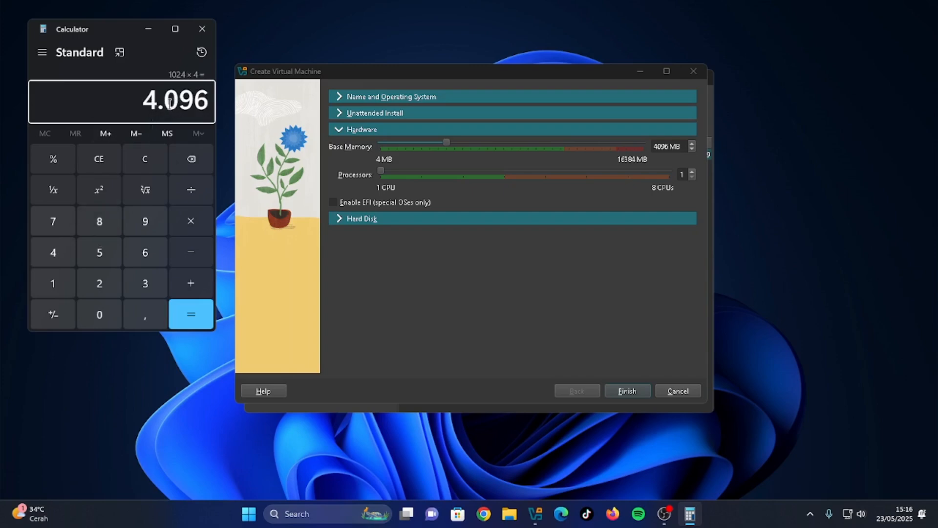
click(98, 161)
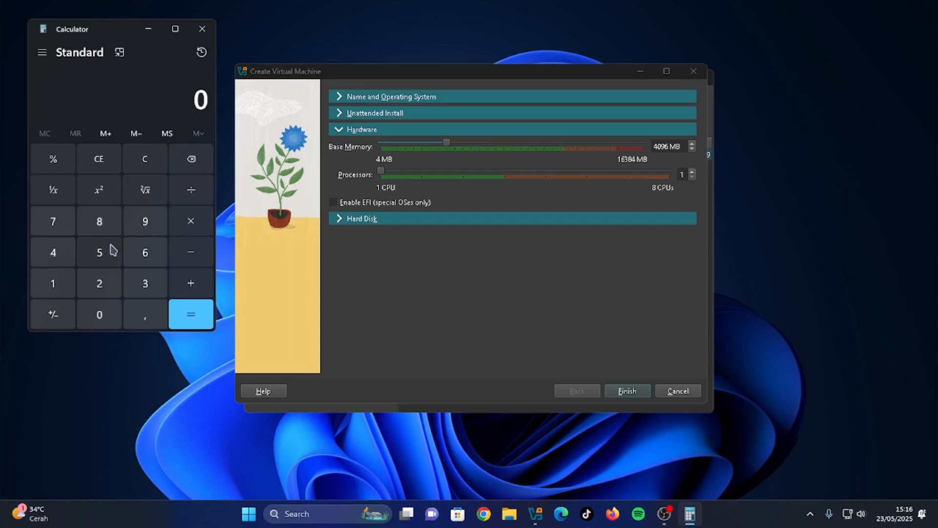
text(1024 × )
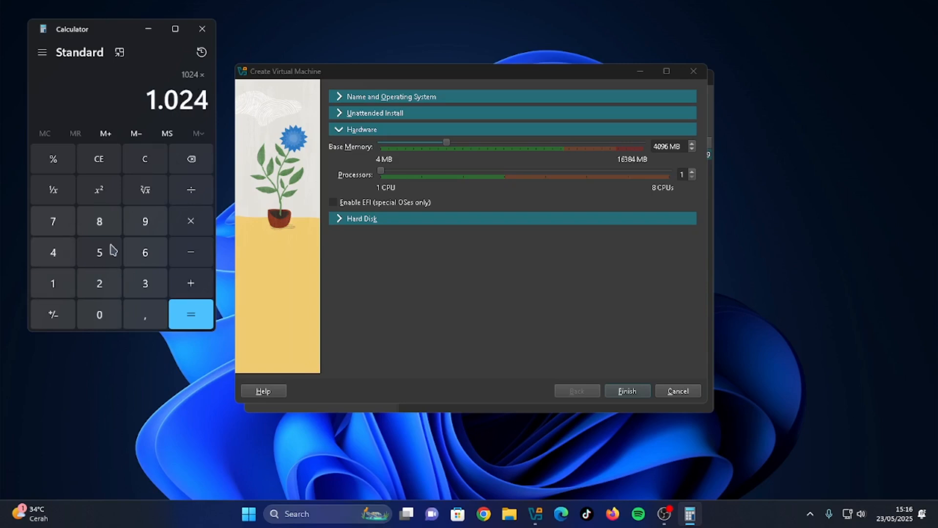
text(16)
key(Return)
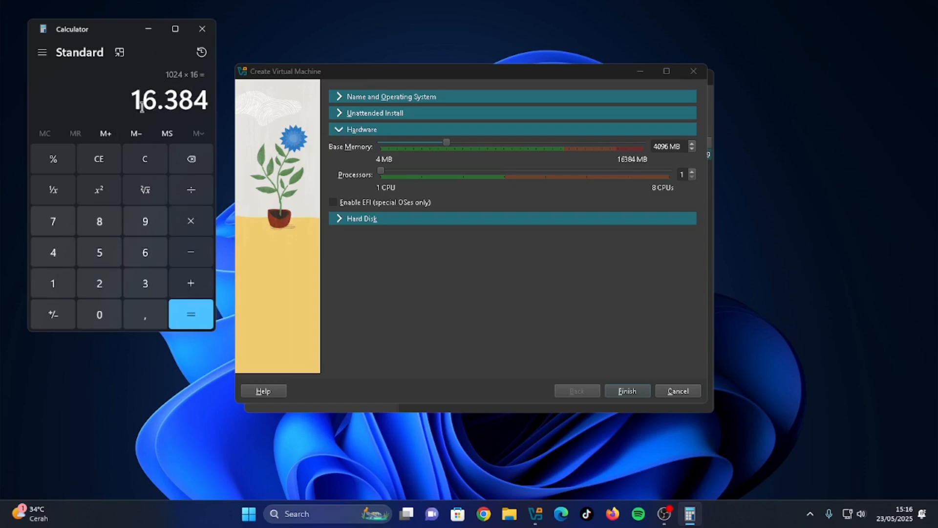
click(199, 29)
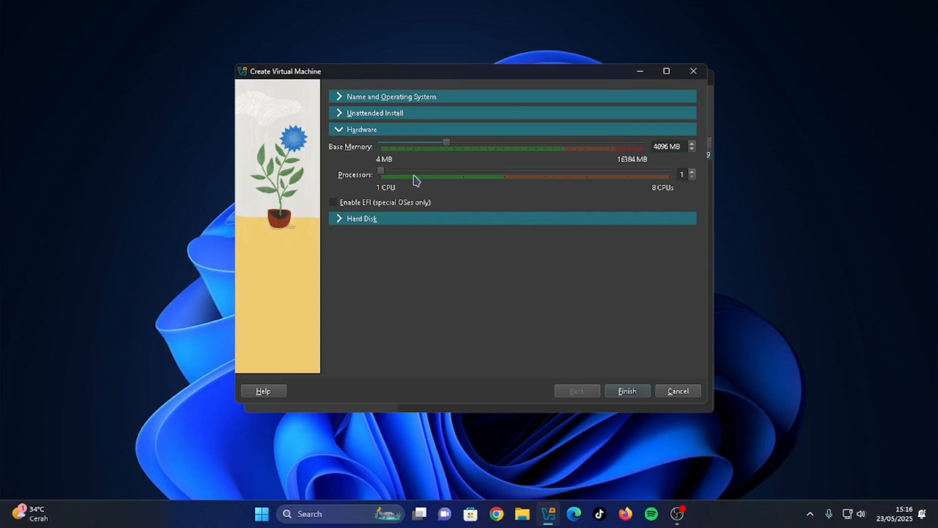
Assign 2 processors to the virtual machine and enable EFI.
click(429, 171)
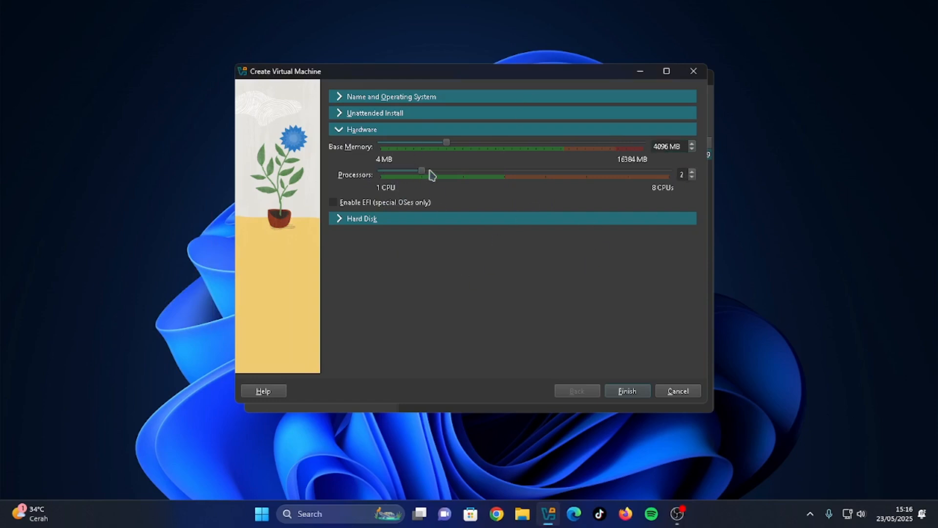
click(692, 178)
click(692, 172)
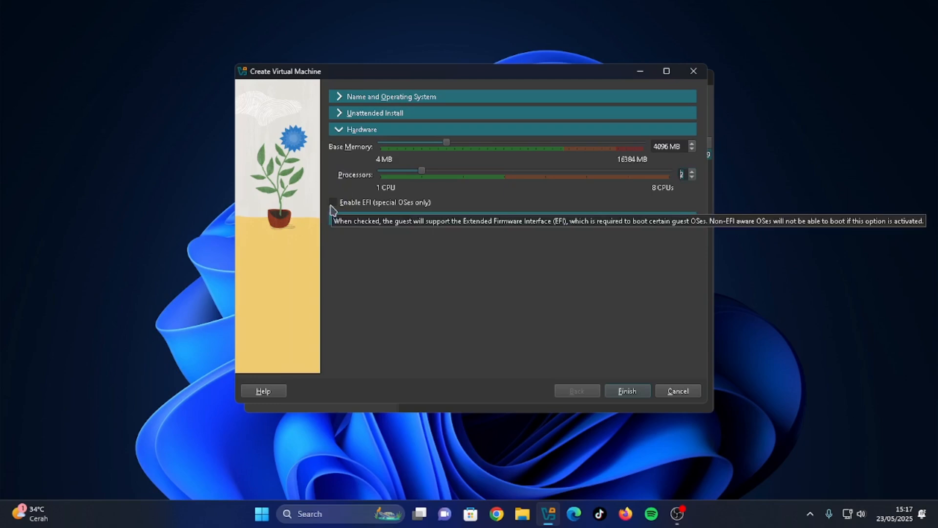
click(333, 202)
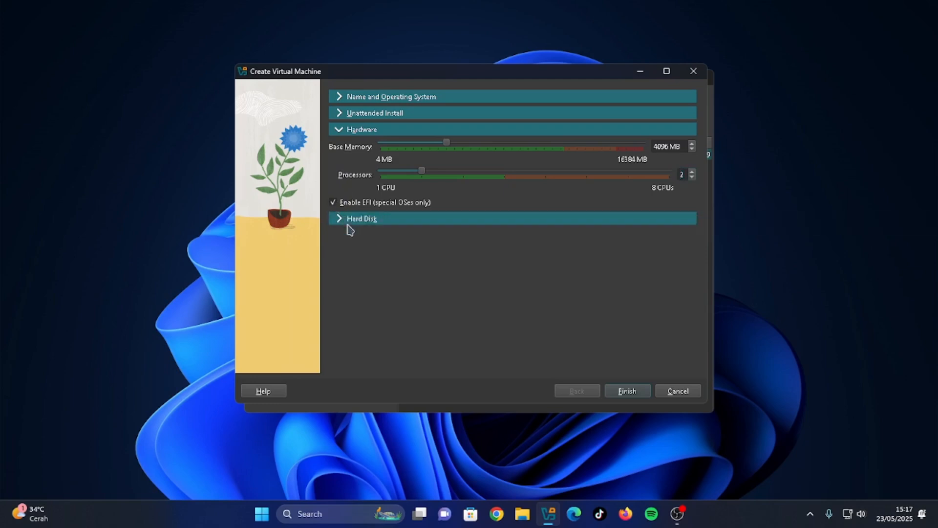
Set the new virtual hard disk's size to 20 GB and its file type to VDI (VirtualBox Disk Image).
click(391, 223)
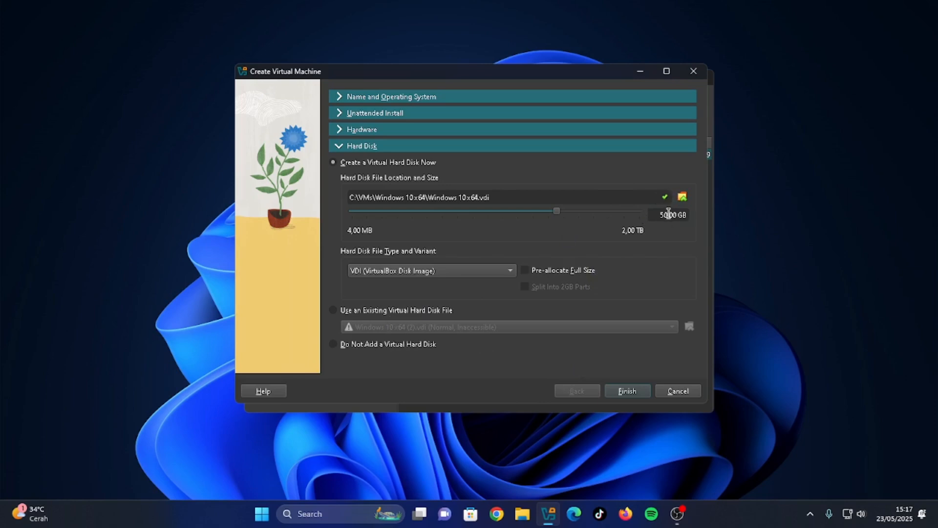
key(BackSpace)
key(BackSpace)
text(20)
click(429, 274)
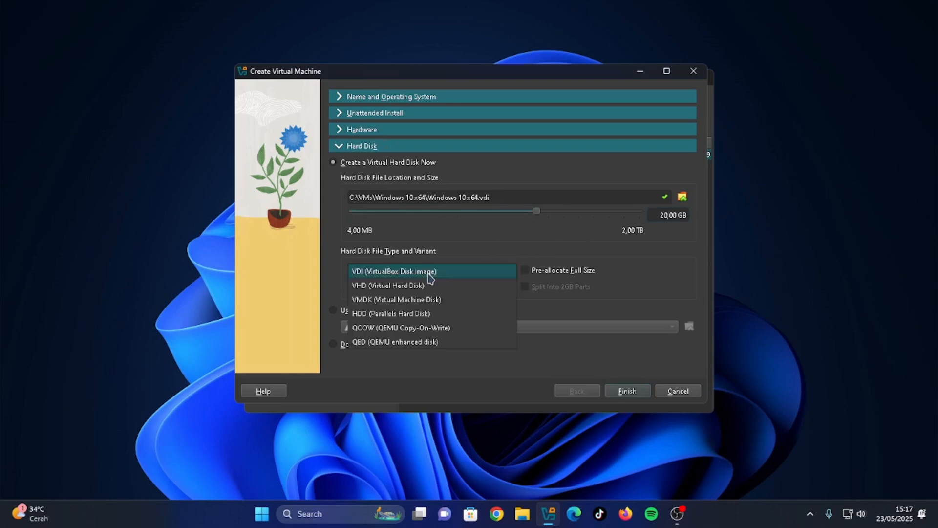
click(436, 272)
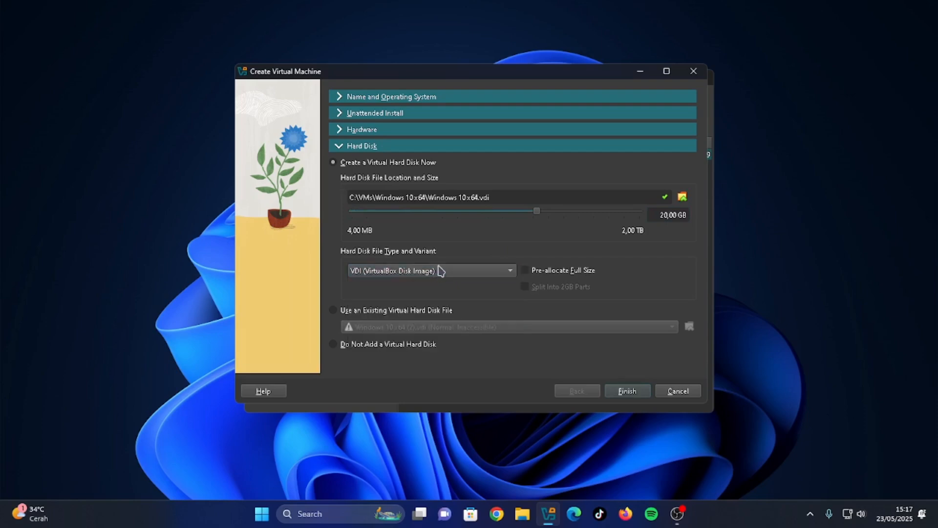
Set the virtual hard disk's file type to VHD (Virtual Hard Disk), finish creating the virtual machine, and minimize the manager.
click(438, 270)
click(387, 287)
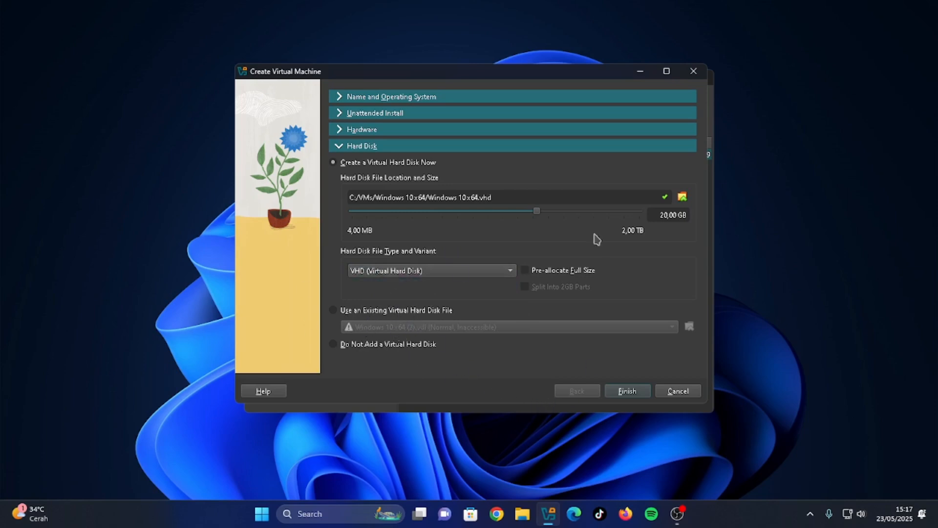
click(620, 392)
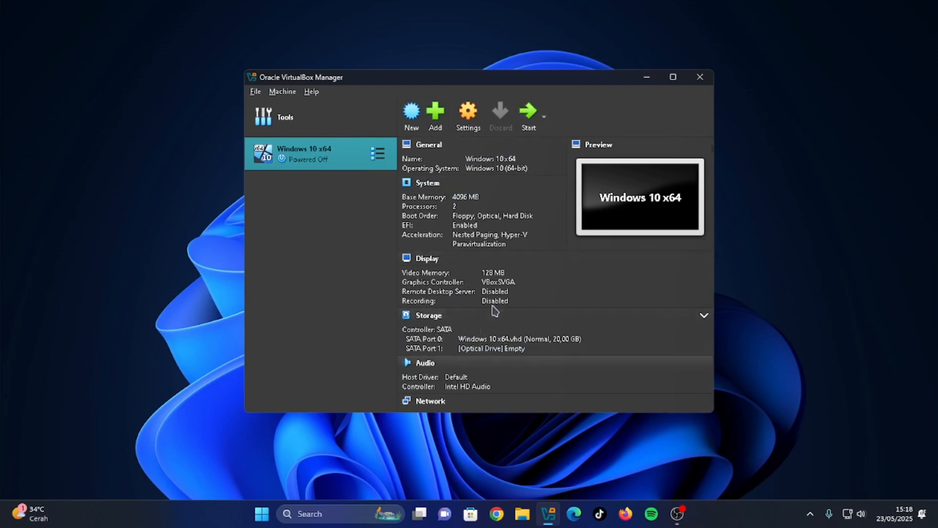
click(649, 77)
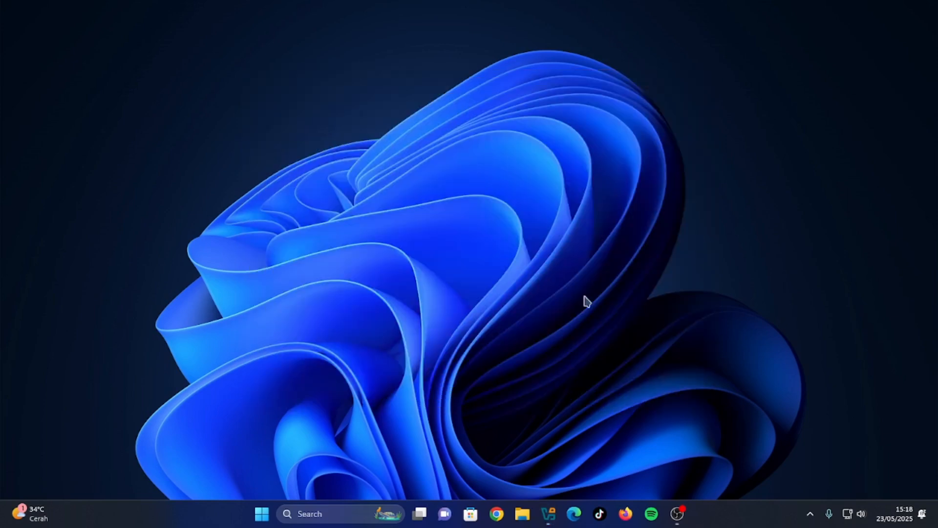
Switch to Google Chrome, choose the third user profile, and search the web for "windows 10".
click(497, 513)
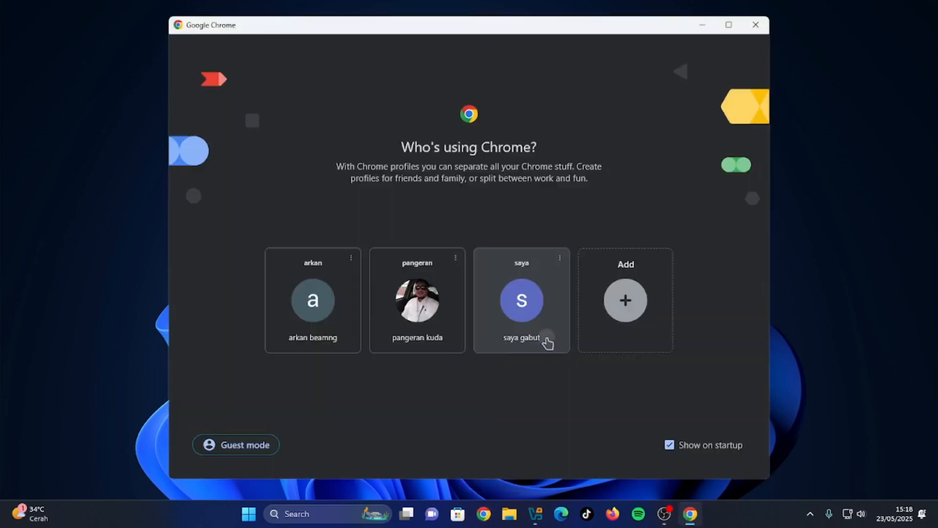
click(542, 342)
click(547, 36)
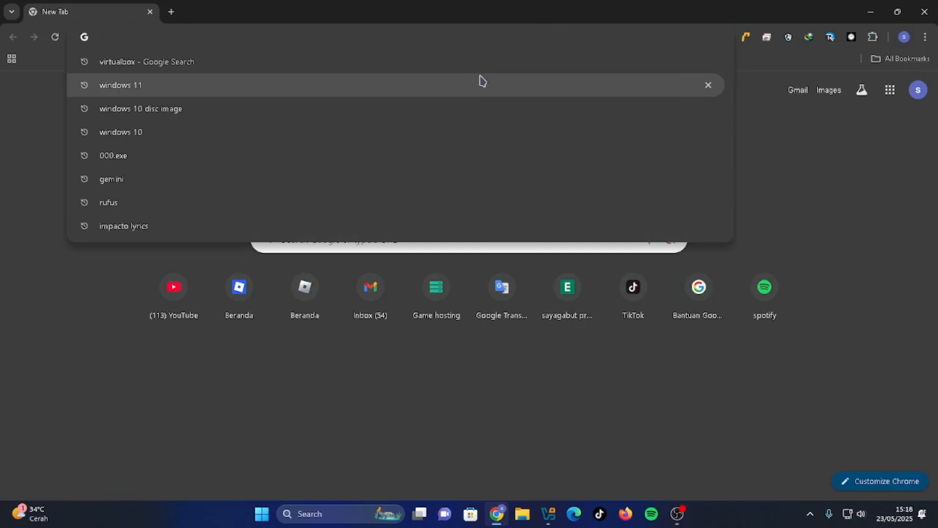
text(windo)
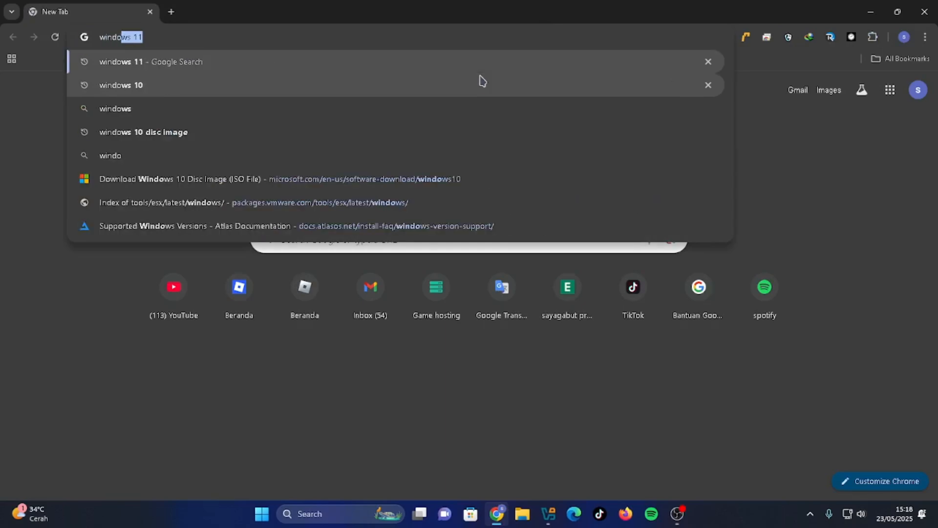
text(ws 10)
key(Return)
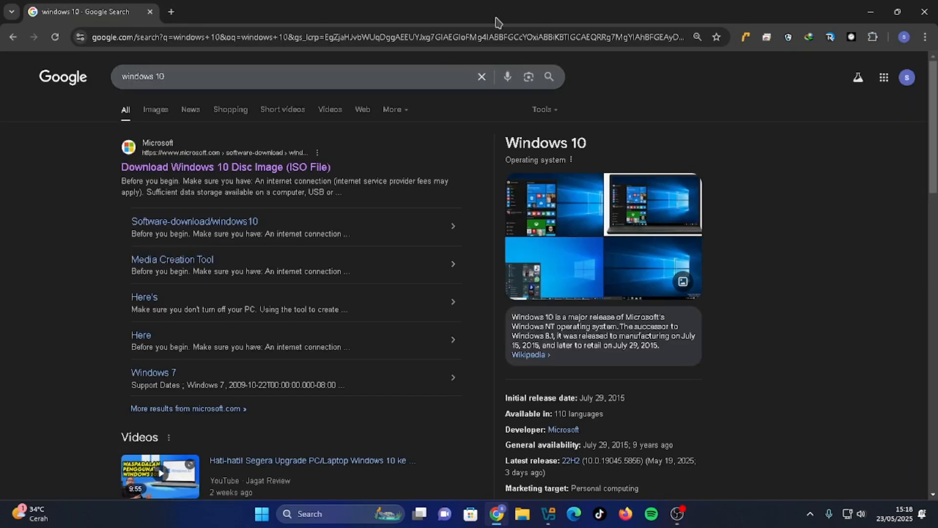
Open Microsoft's "Download Windows 10 Disc Image (ISO File)" search result and look through the download options on the page.
click(267, 168)
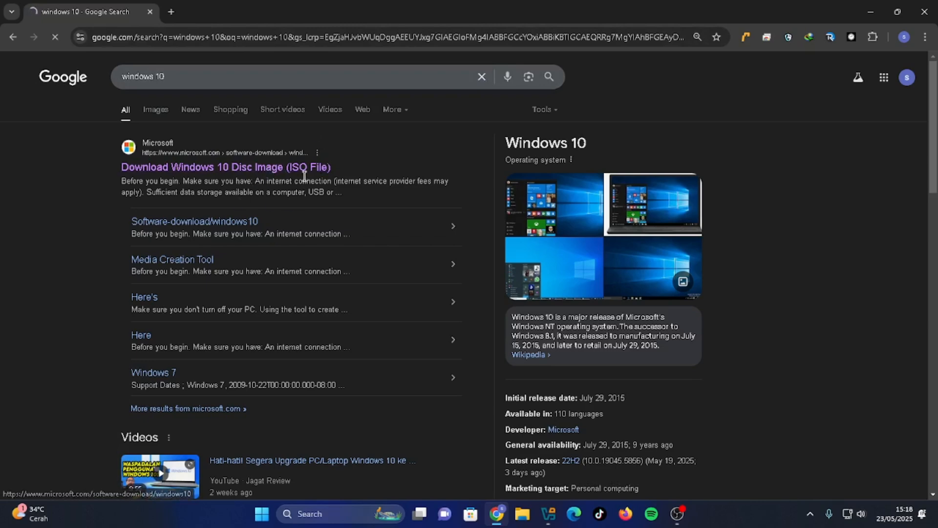
scroll(325, 219, down, 10)
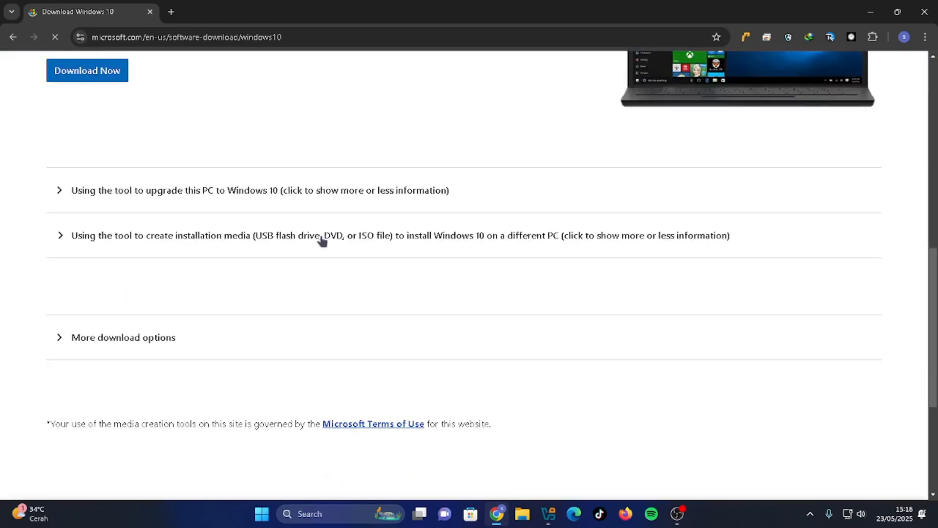
scroll(287, 201, up, 5)
scroll(250, 212, down, 2)
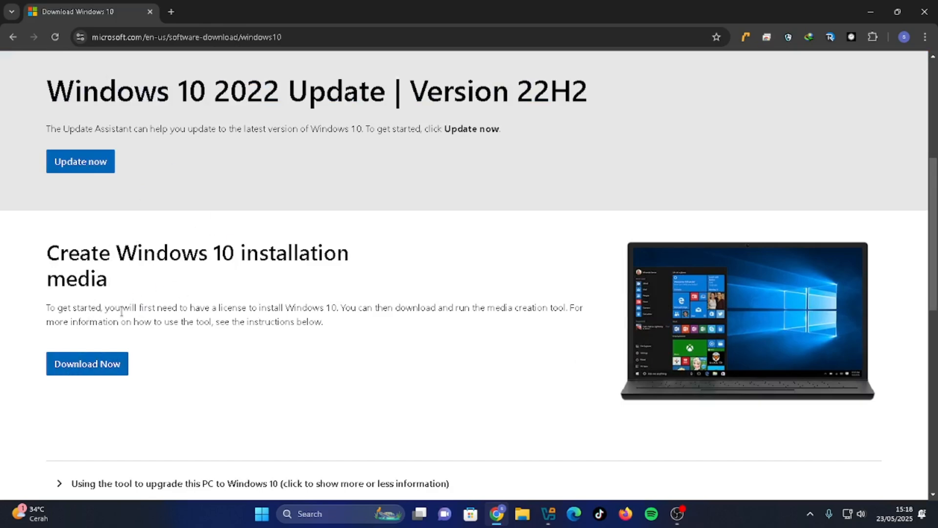
scroll(208, 235, up, 5)
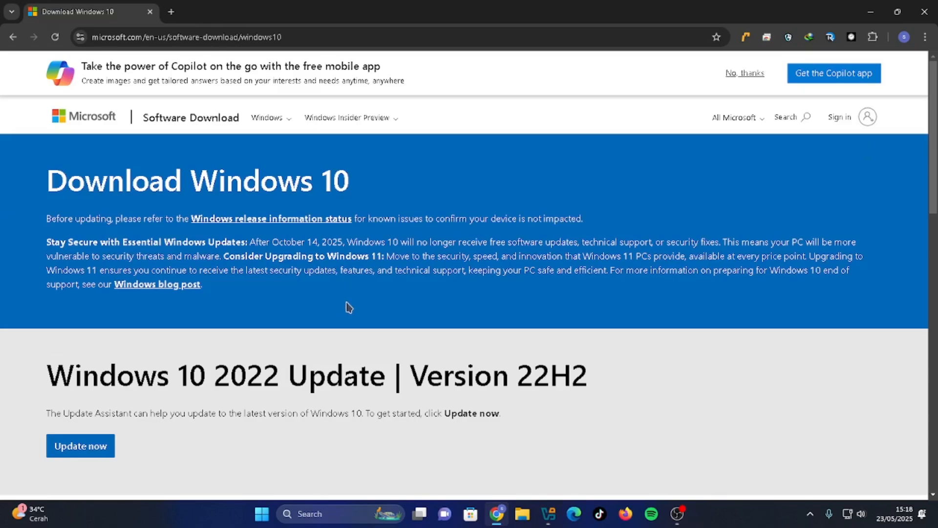
Inspect the Download Windows 10 page, emulate a mobile device, and reload the page to reach the ISO download version.
right_click(640, 342)
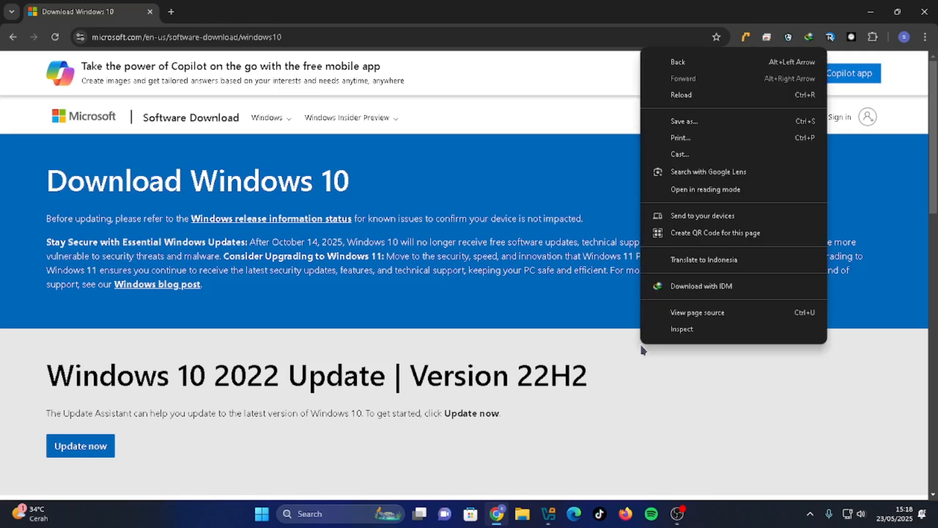
click(693, 331)
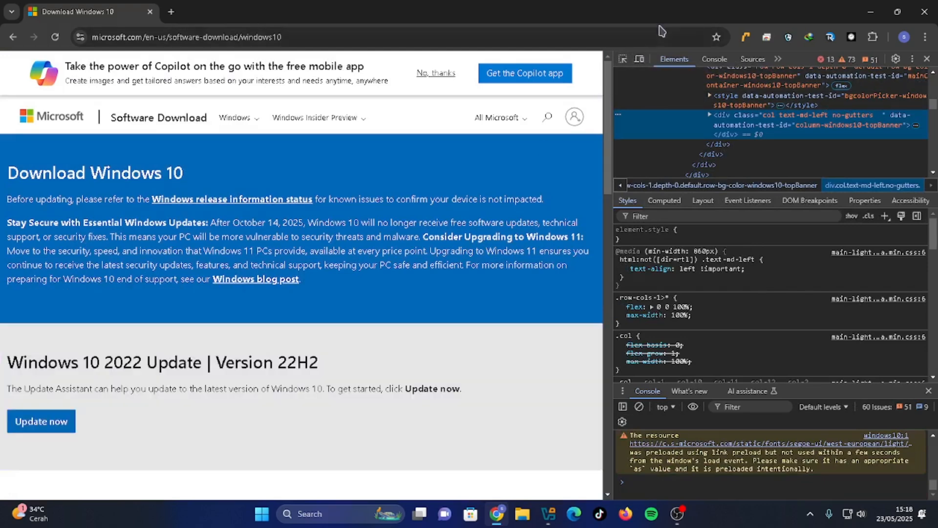
click(638, 60)
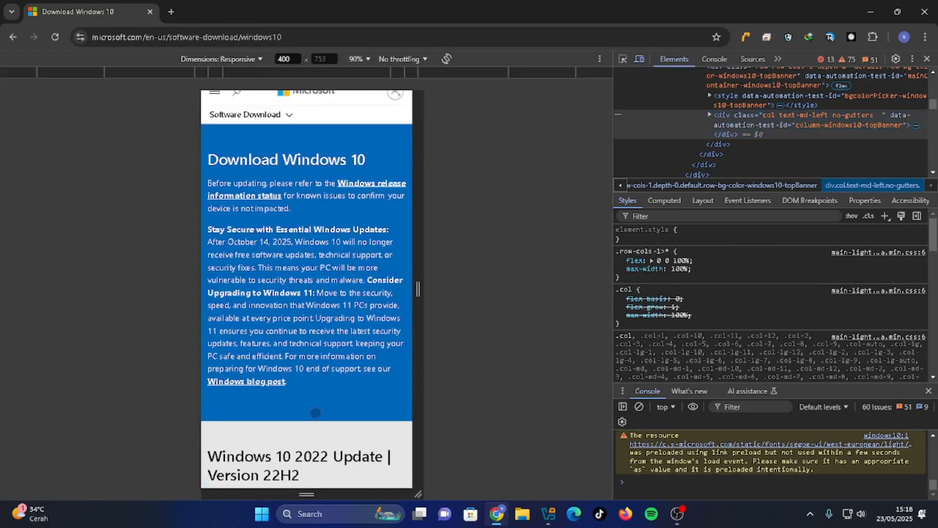
scroll(351, 267, down, 20)
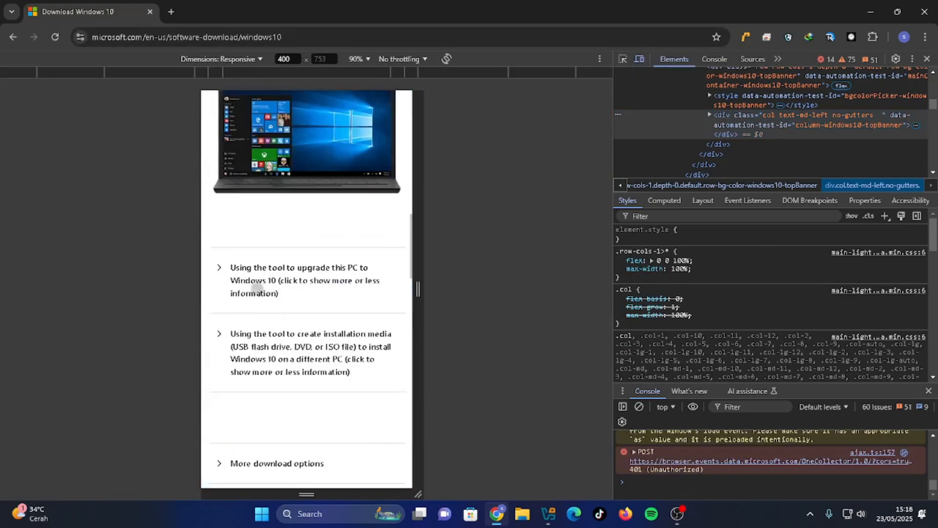
scroll(310, 257, up, 5)
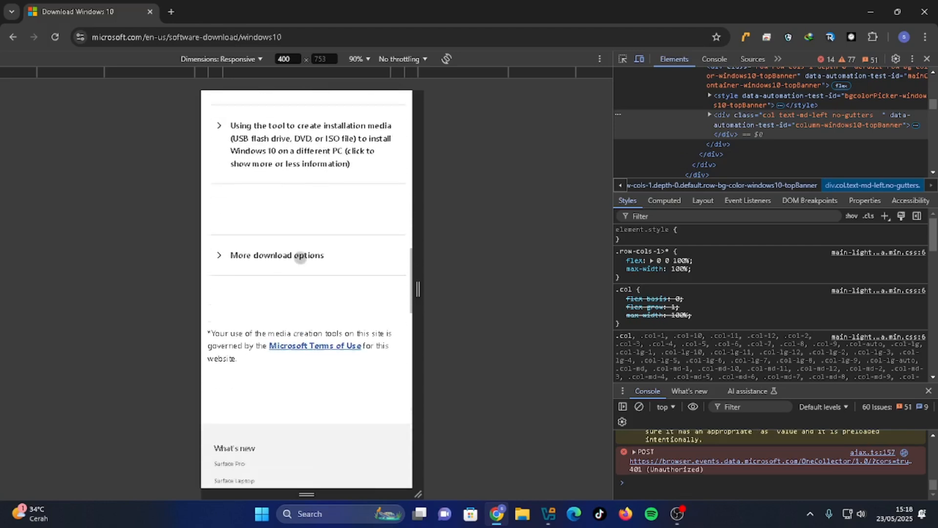
scroll(308, 235, up, 15)
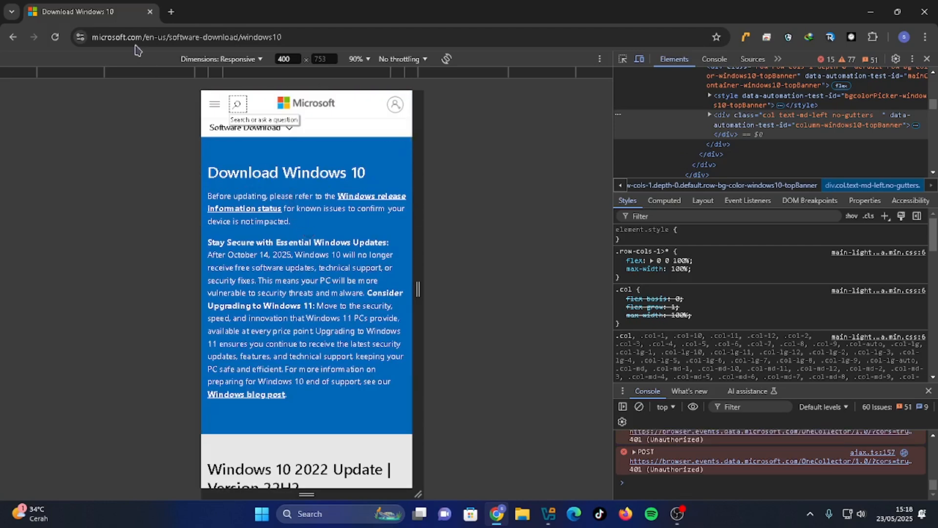
click(63, 34)
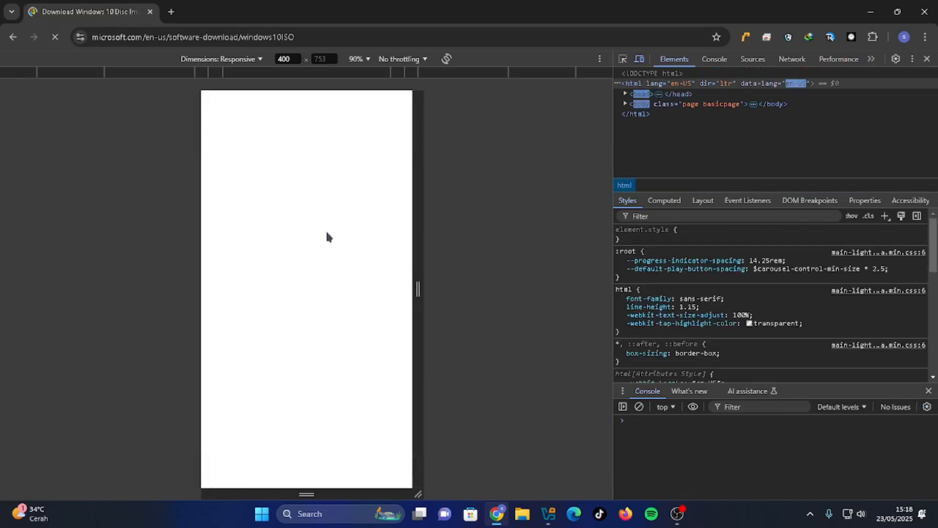
Turn off device emulation, close the developer tools, and go to the Windows 10 edition selection.
scroll(307, 240, down, 10)
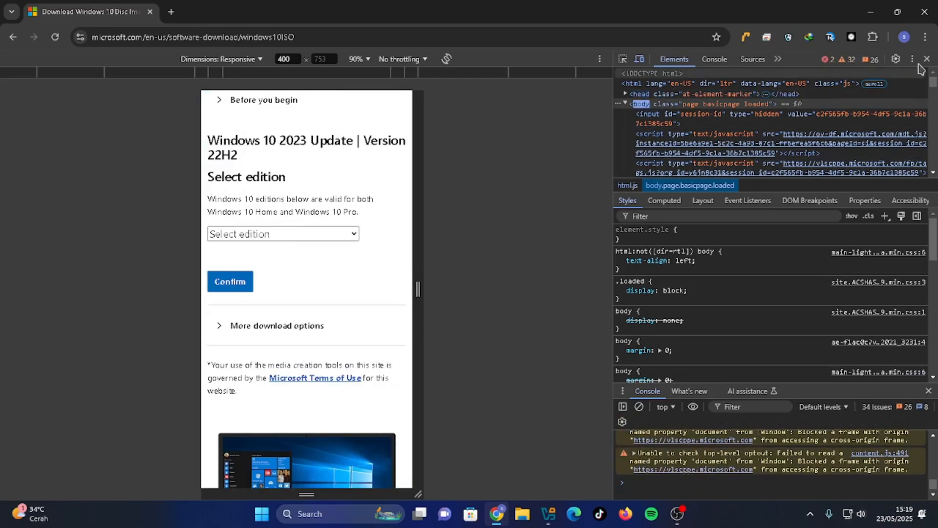
click(639, 59)
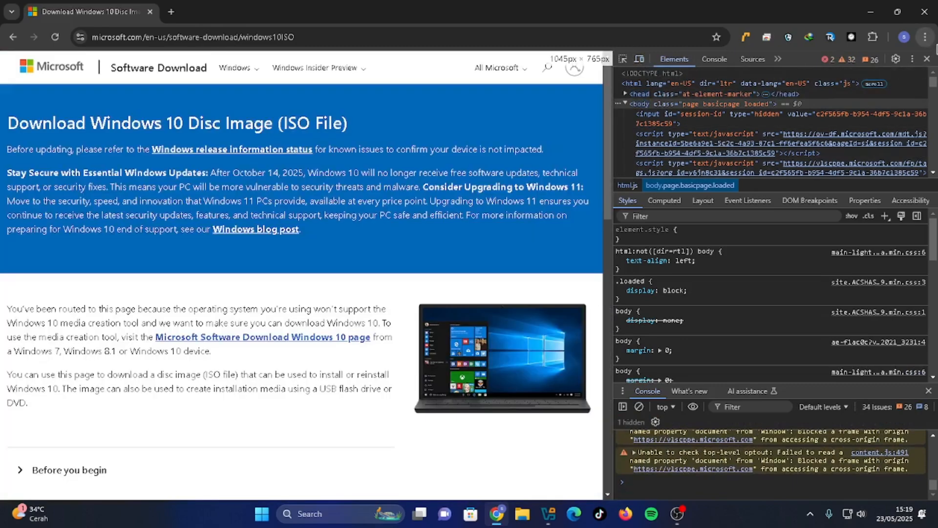
click(927, 60)
scroll(404, 298, down, 8)
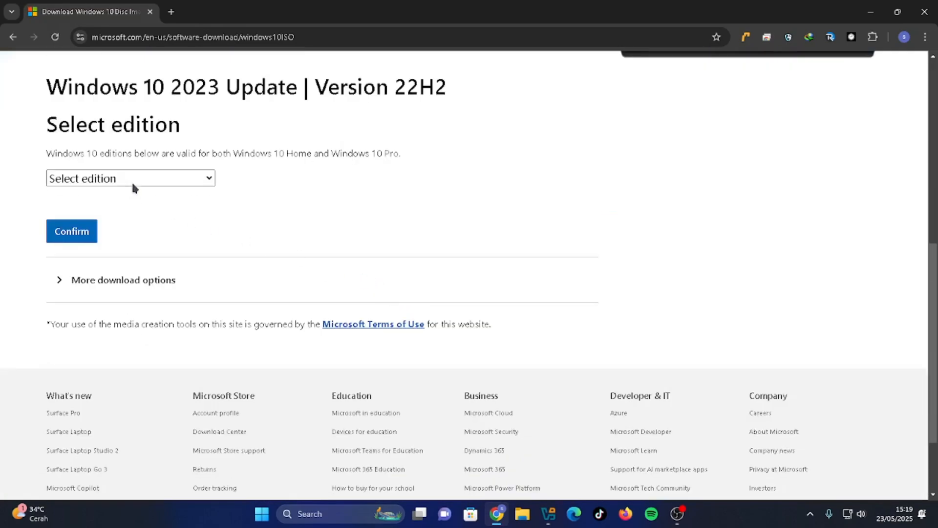
scroll(120, 174, up, 2)
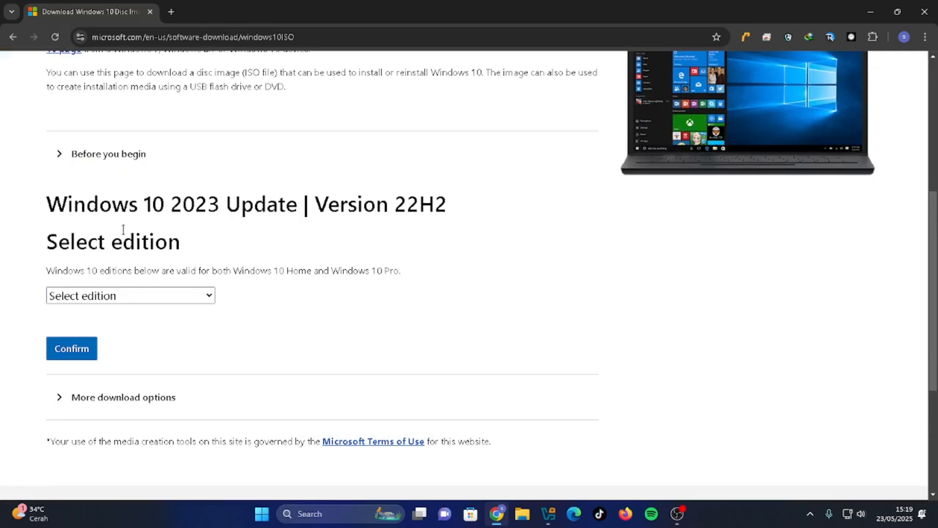
click(107, 296)
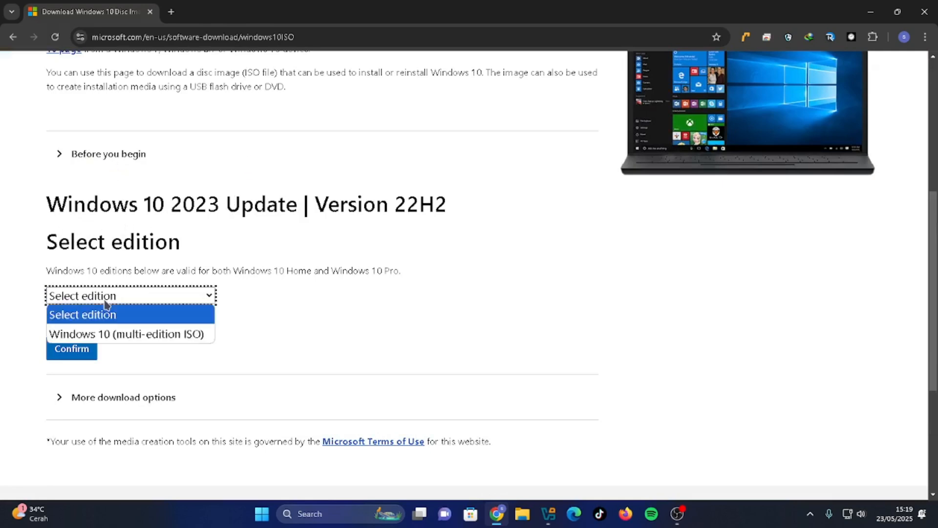
click(107, 295)
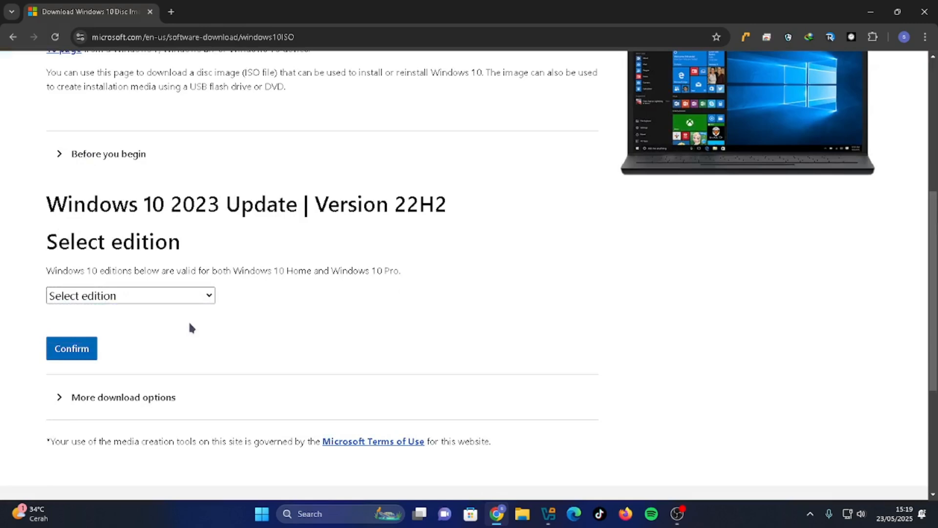
click(101, 299)
click(88, 334)
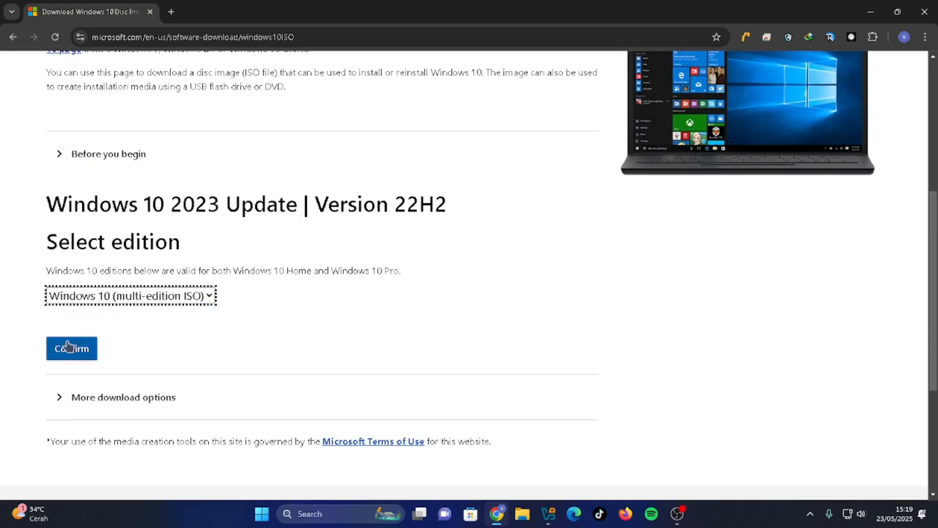
click(90, 295)
click(83, 311)
click(85, 296)
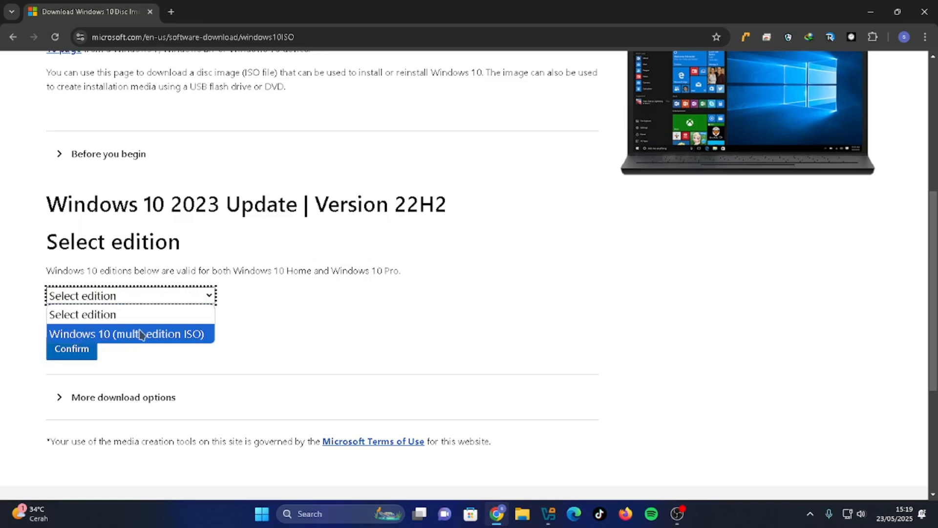
click(187, 313)
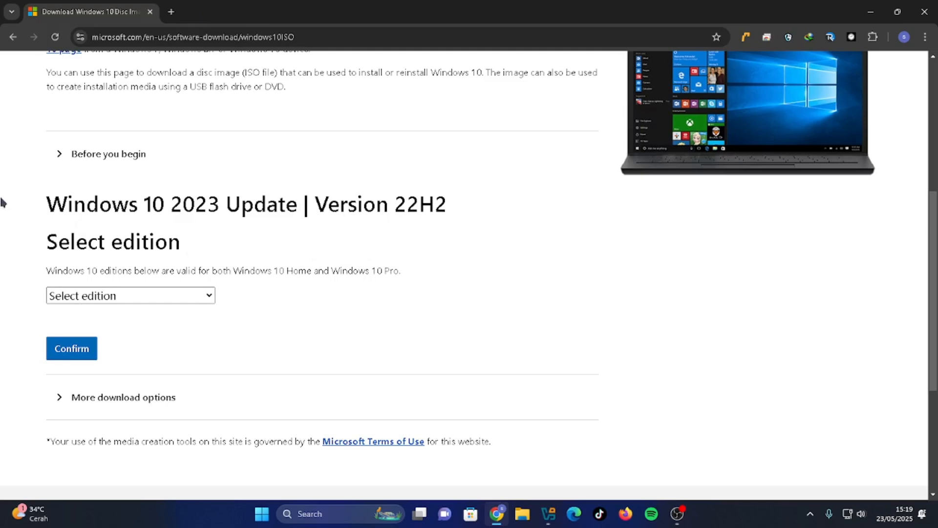
click(79, 297)
click(78, 296)
scroll(160, 251, up, 1)
scroll(168, 185, down, 1)
Select the Windows 10 (multi-edition ISO) edition and confirm it.
click(126, 295)
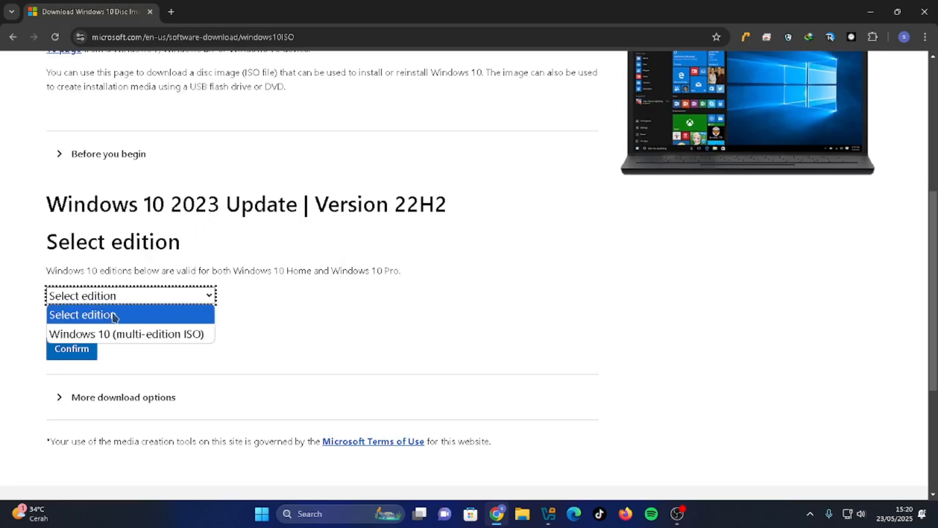
click(179, 336)
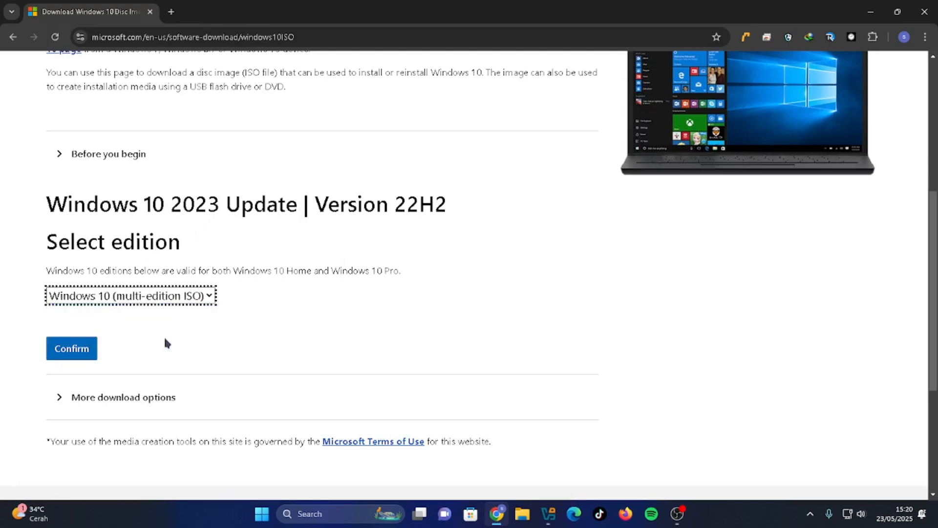
click(60, 356)
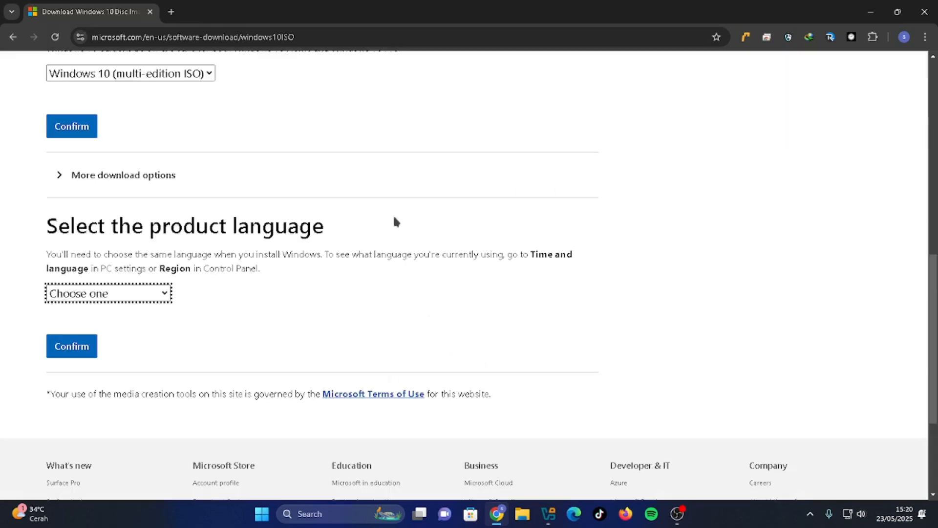
Select English (United States) as the product language for the Windows 10 ISO and confirm it.
click(113, 295)
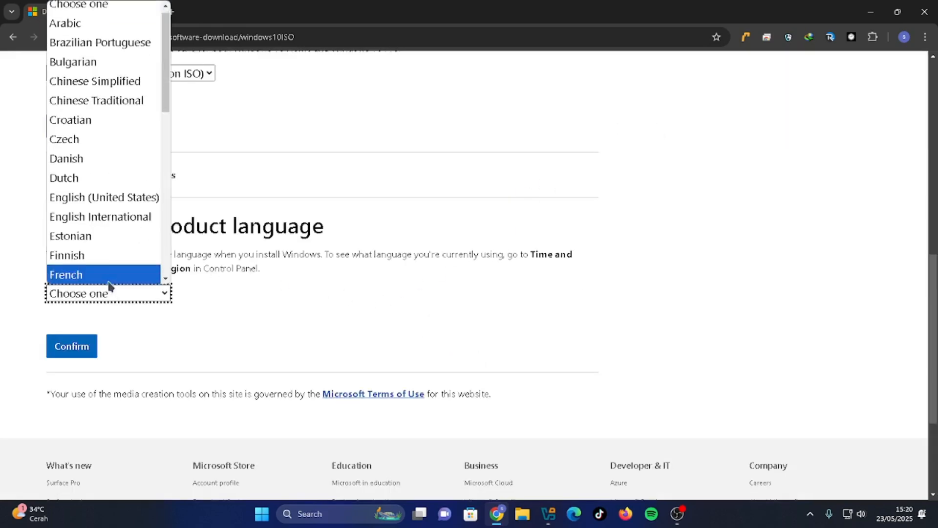
scroll(112, 224, down, 5)
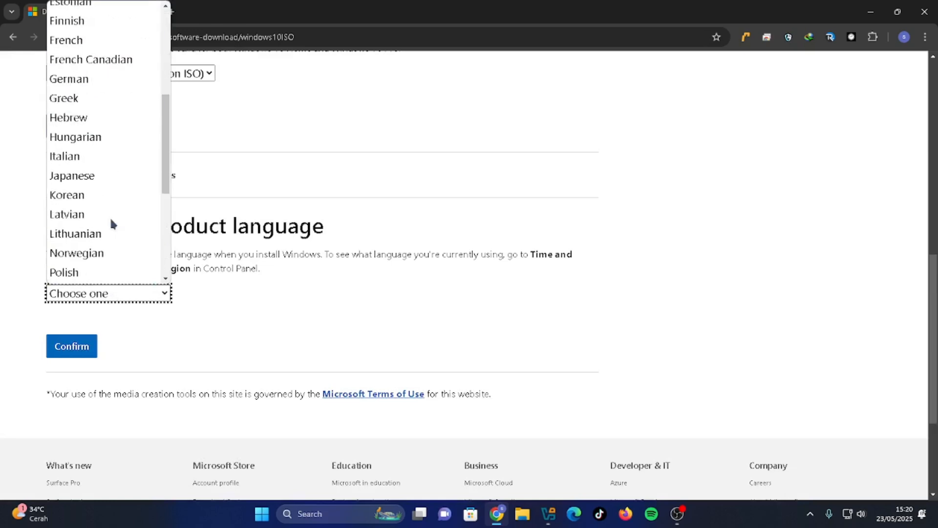
scroll(100, 222, down, 4)
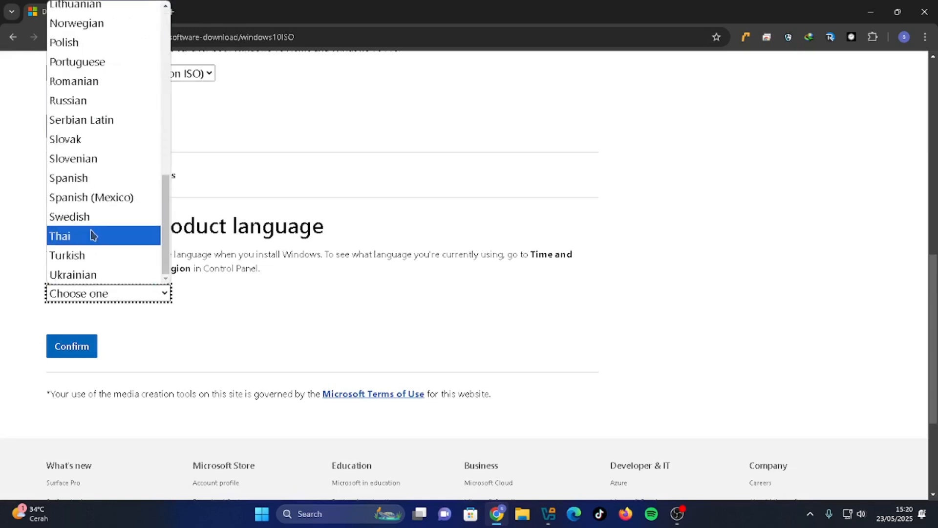
key(i)
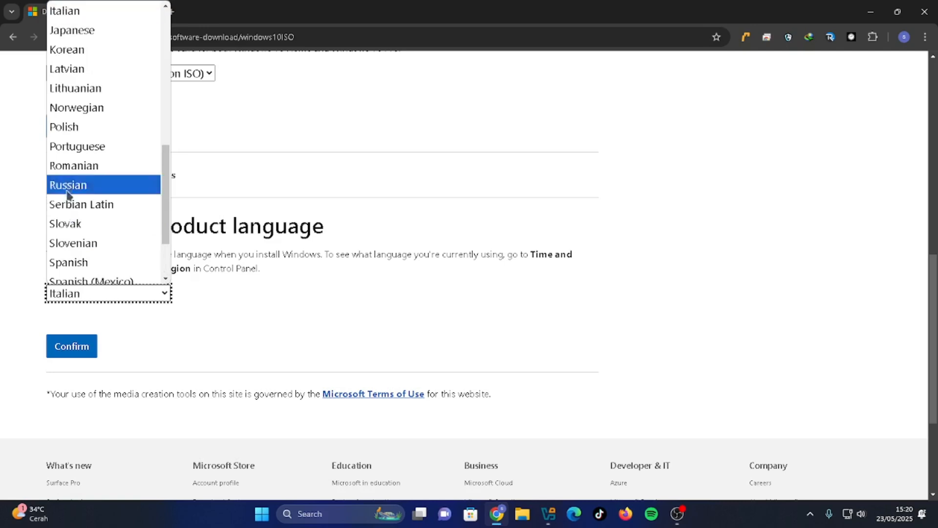
scroll(67, 176, up, 7)
key(e)
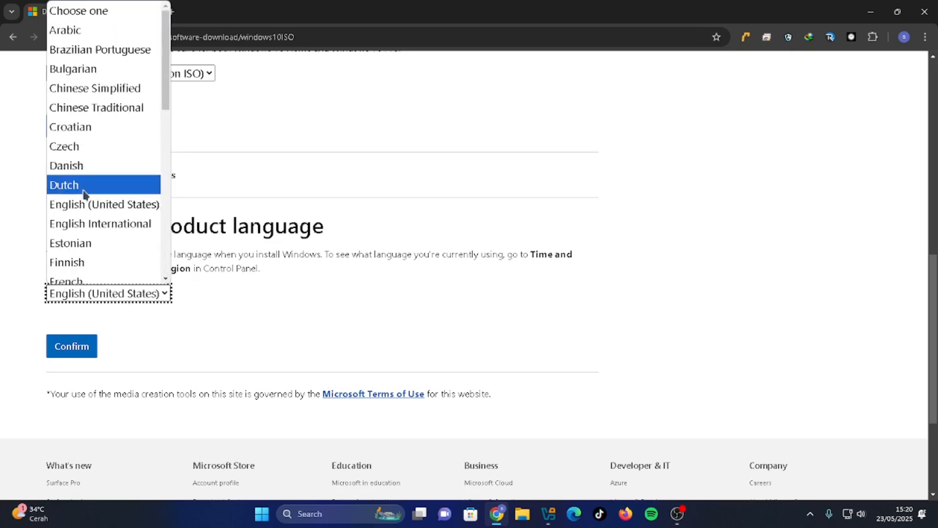
click(103, 208)
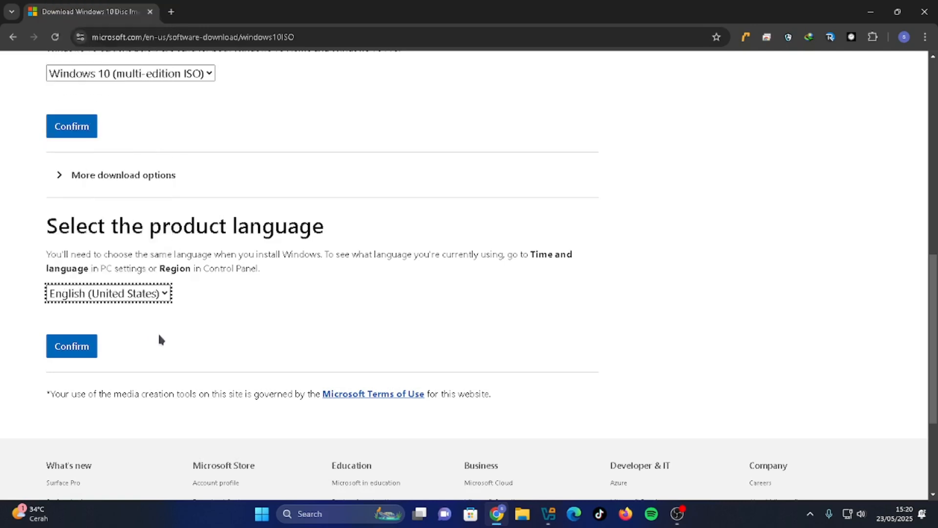
click(54, 347)
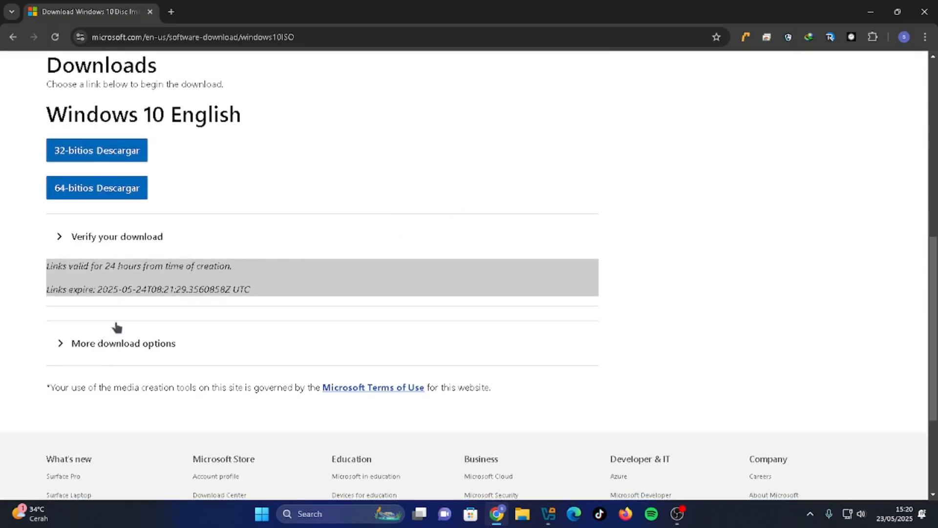
Look over the 32-bit and 64-bit download links for Windows 10 English and close the browser.
scroll(165, 238, up, 3)
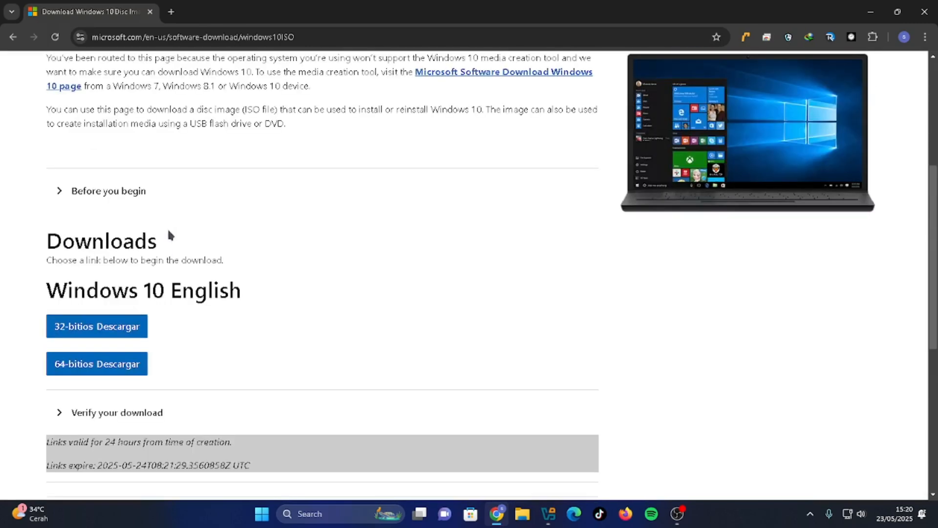
scroll(181, 227, up, 2)
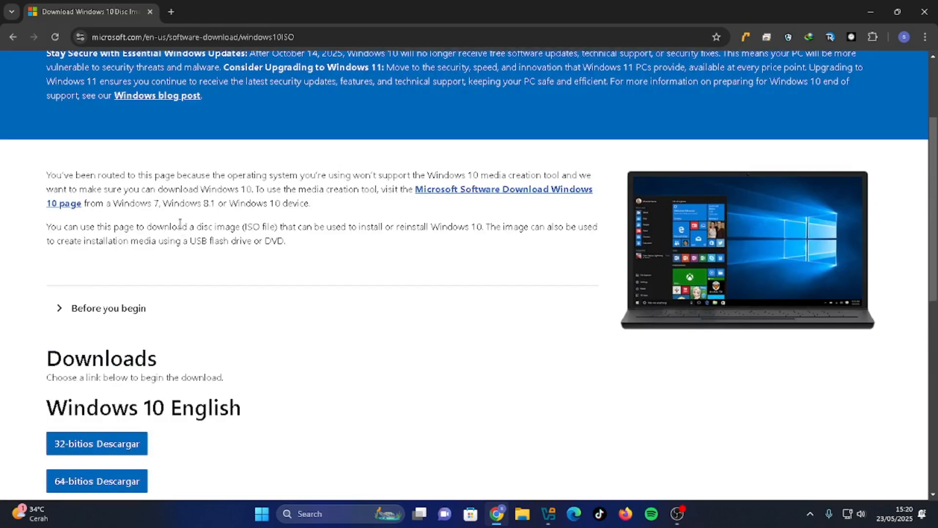
scroll(179, 225, down, 1)
scroll(147, 293, down, 1)
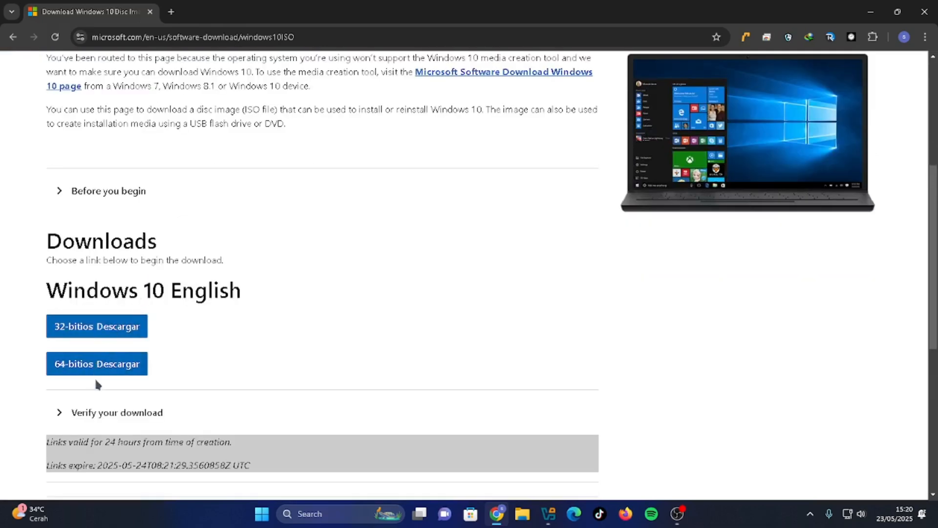
scroll(95, 306, down, 1)
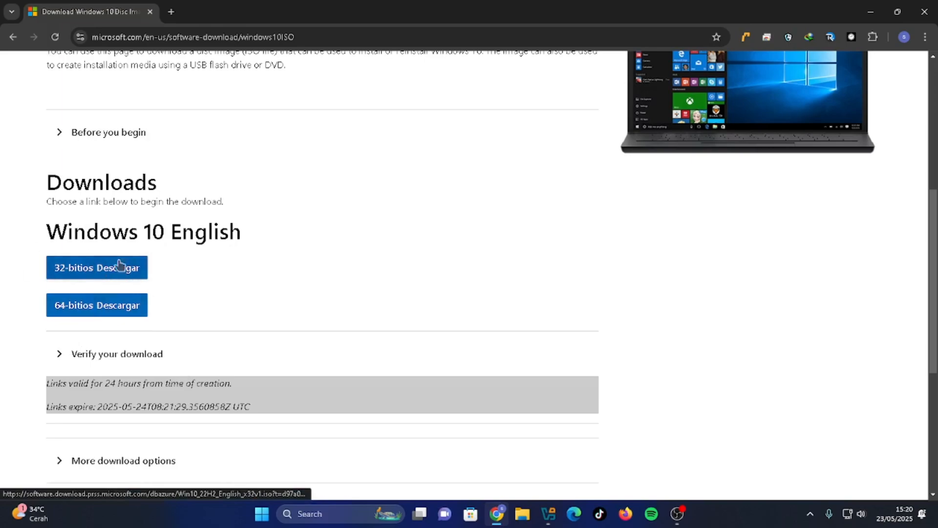
click(925, 12)
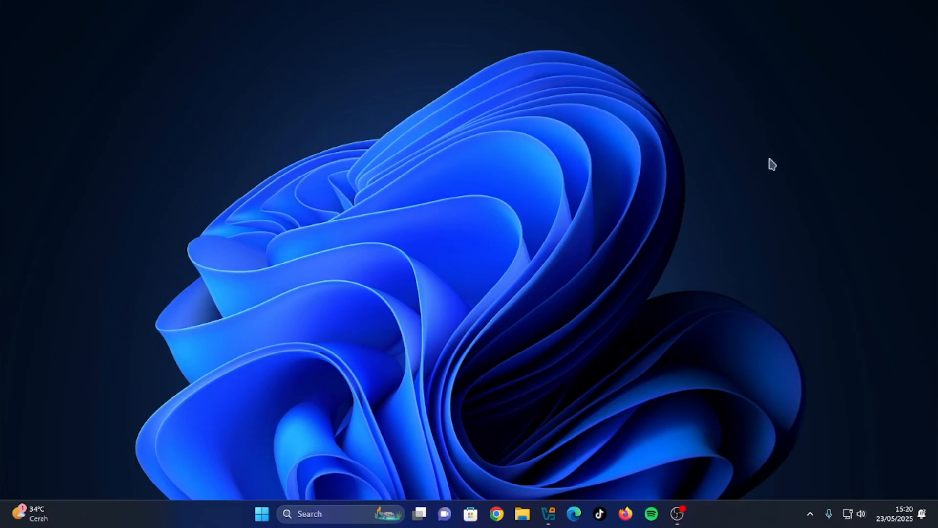
Switch to VirtualBox and disable network Adapter 1 in the Windows 10 x64 machine's settings.
click(557, 526)
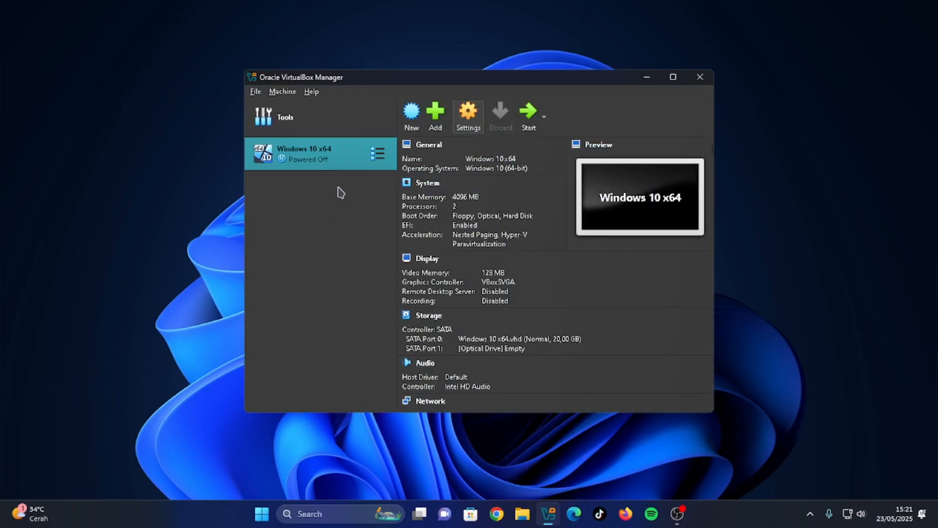
key(ctrl+s)
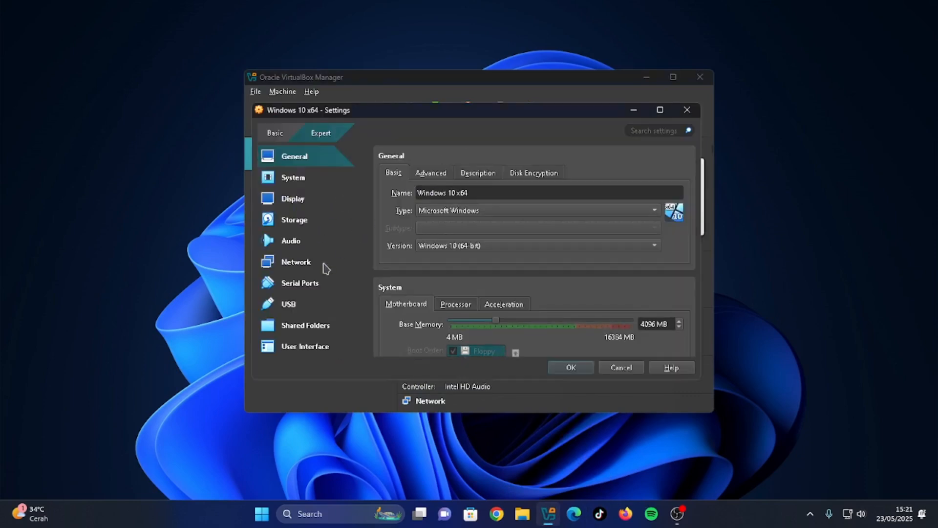
click(319, 264)
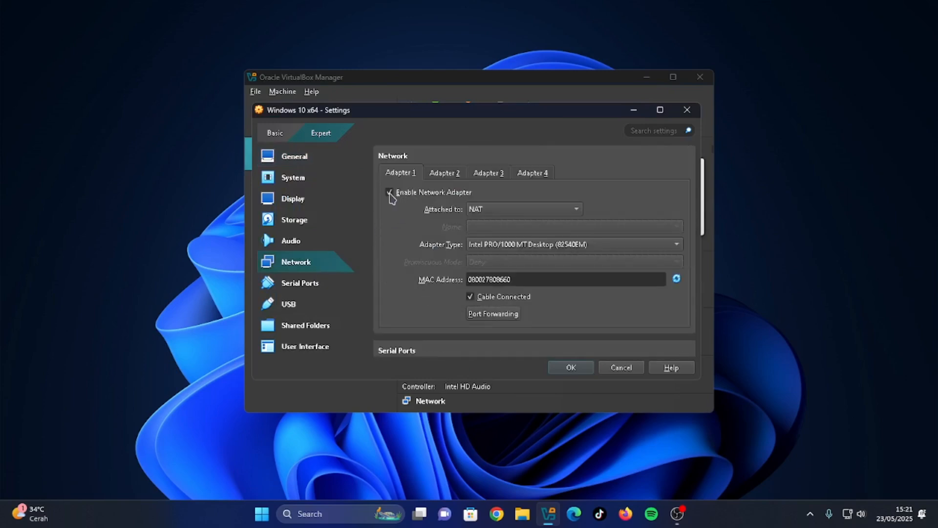
click(389, 195)
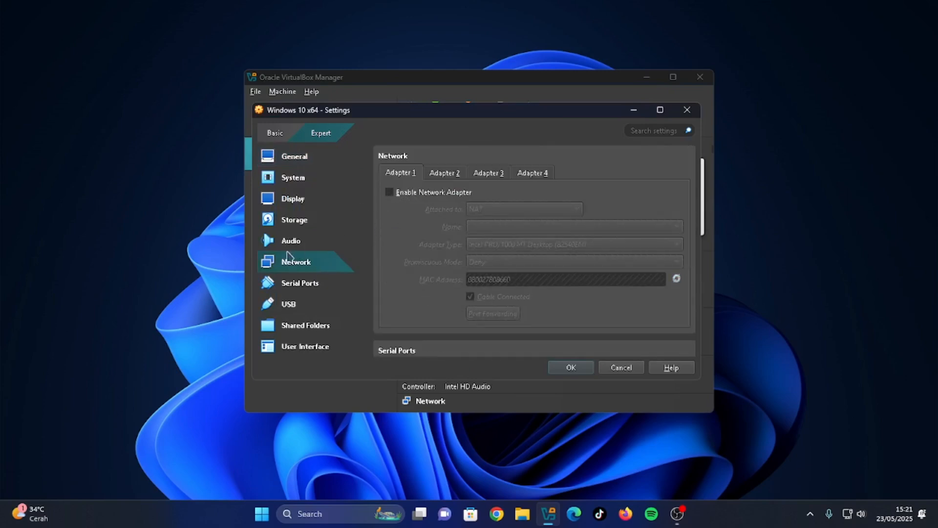
In the machine's storage settings, start choosing a disk file for the empty optical drive under the SATA controller.
click(318, 241)
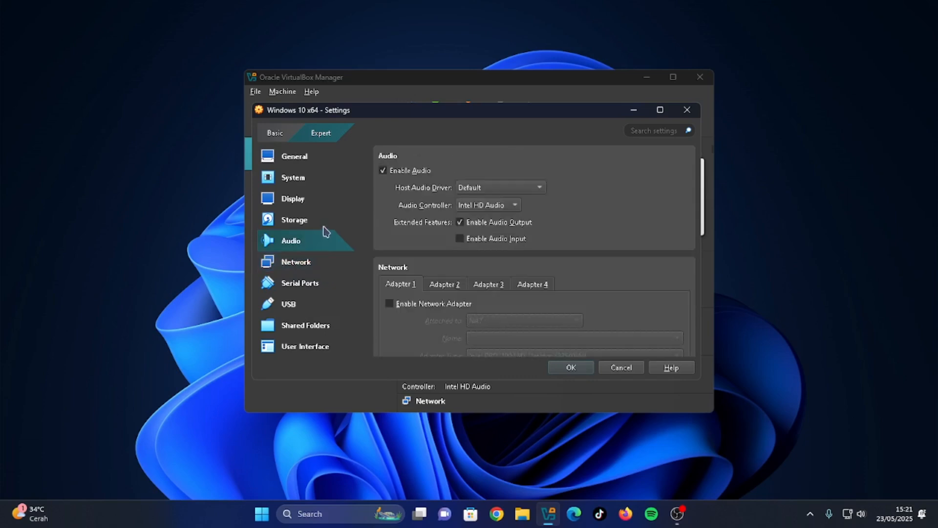
click(324, 223)
click(425, 201)
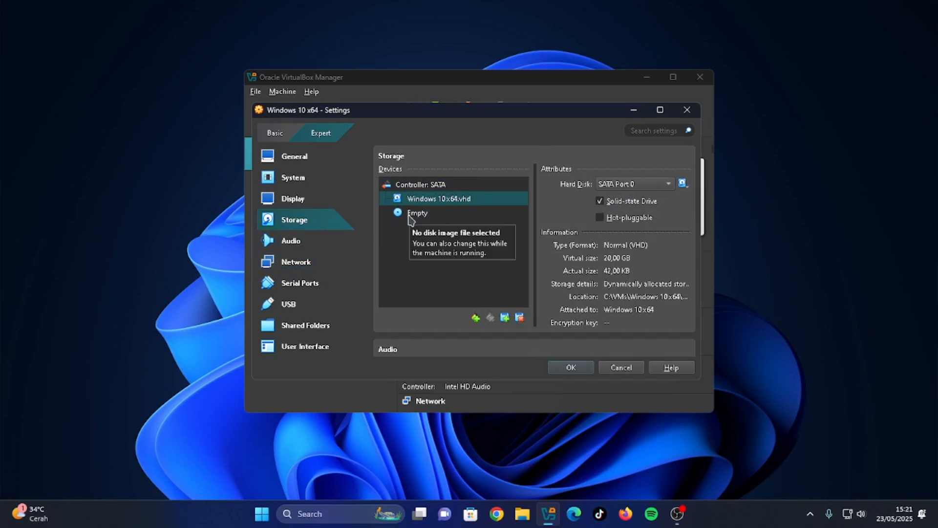
click(411, 218)
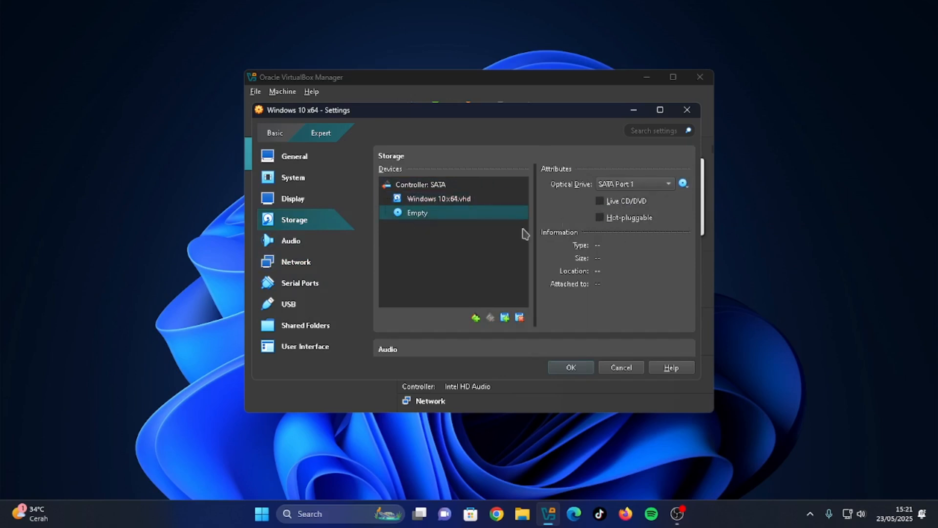
click(440, 188)
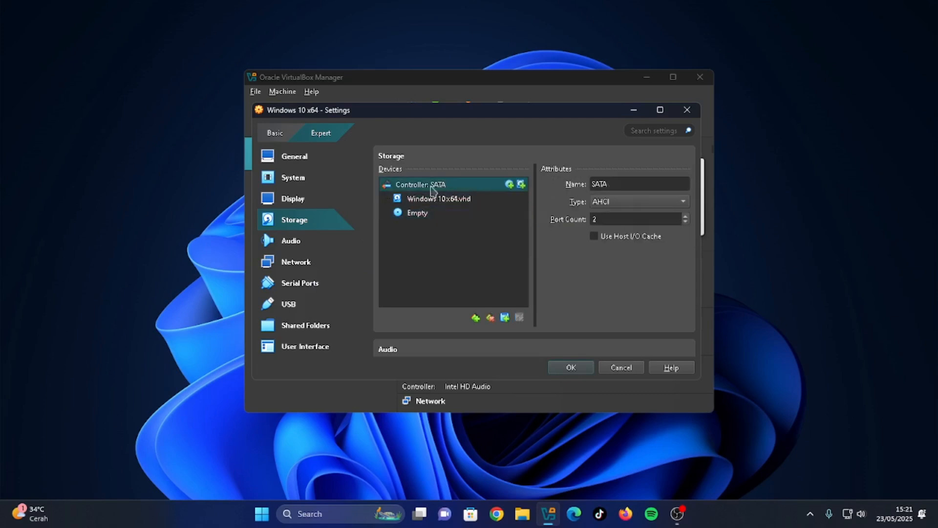
click(415, 215)
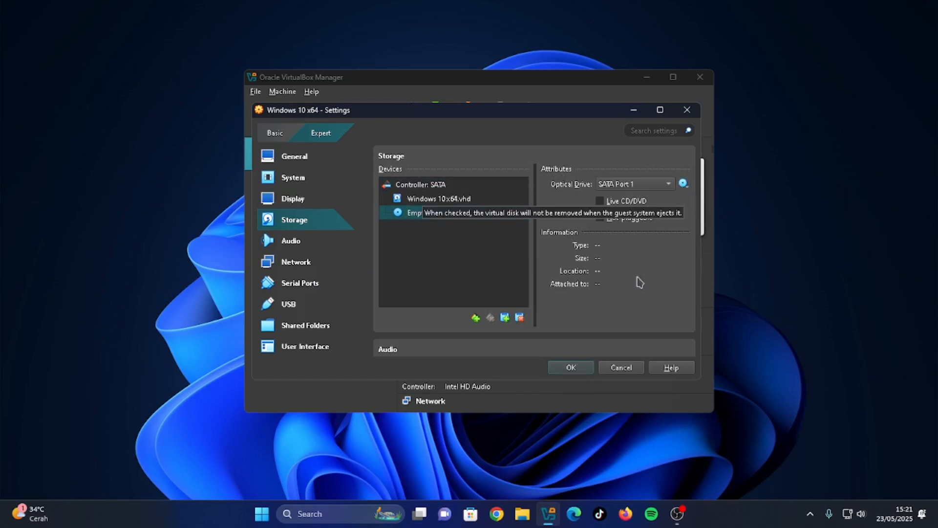
click(683, 183)
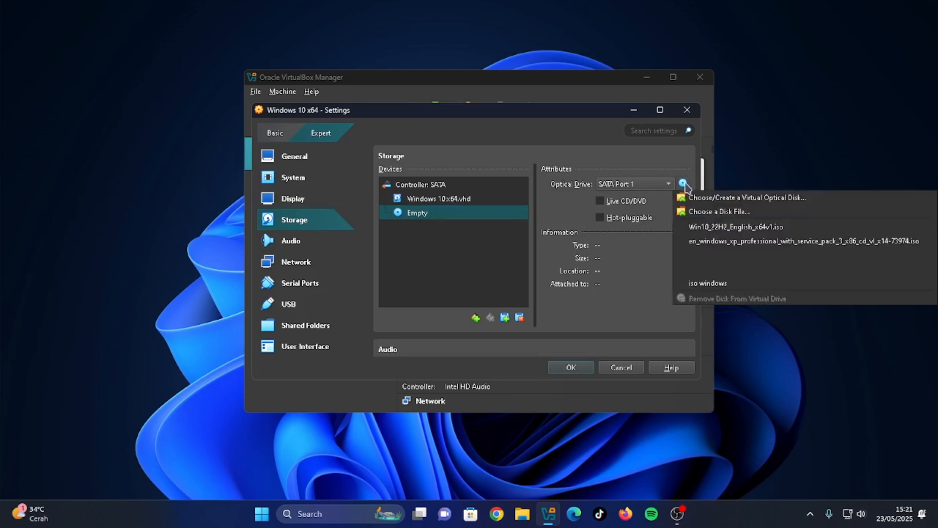
click(689, 211)
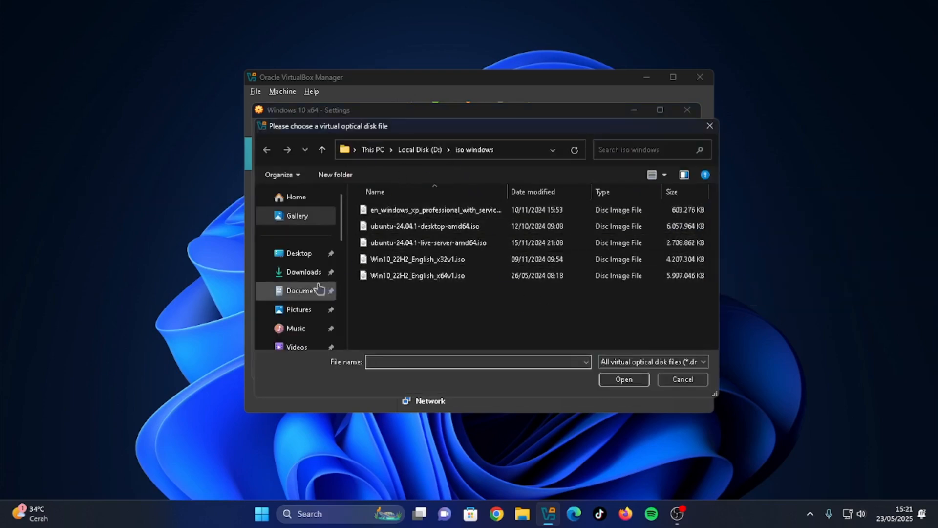
Load Win10_22H2_English_x64v1.iso from the iso windows folder on Local Disk (D:) into the optical drive.
scroll(308, 283, down, 3)
scroll(308, 283, down, 3)
click(299, 269)
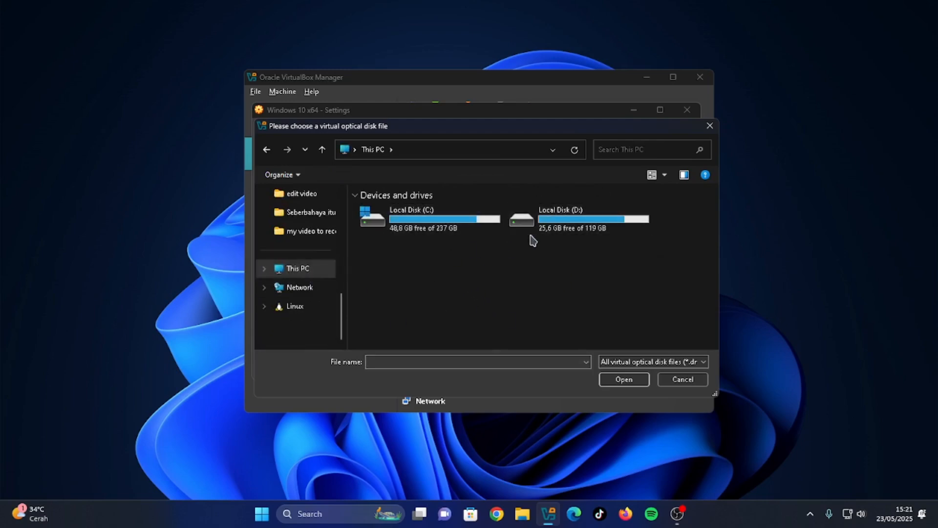
double_click(590, 227)
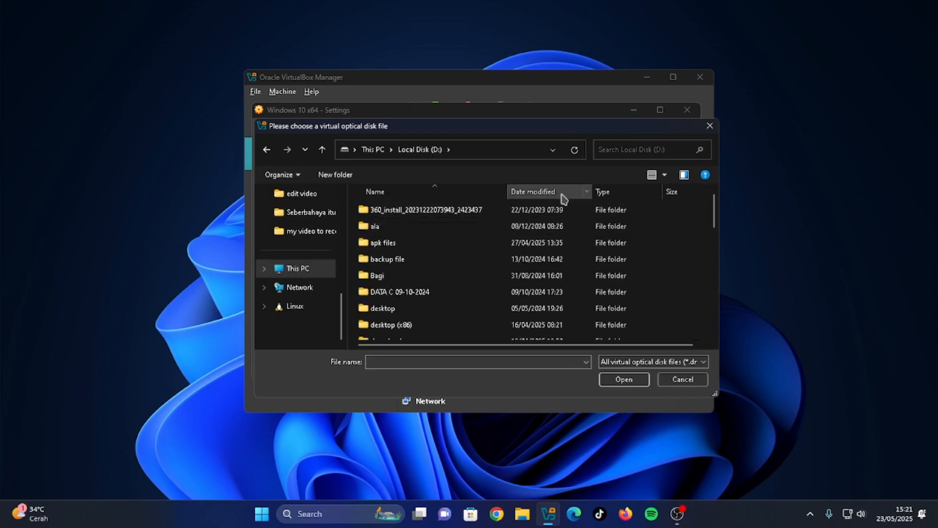
scroll(540, 234, down, 3)
scroll(540, 234, down, 6)
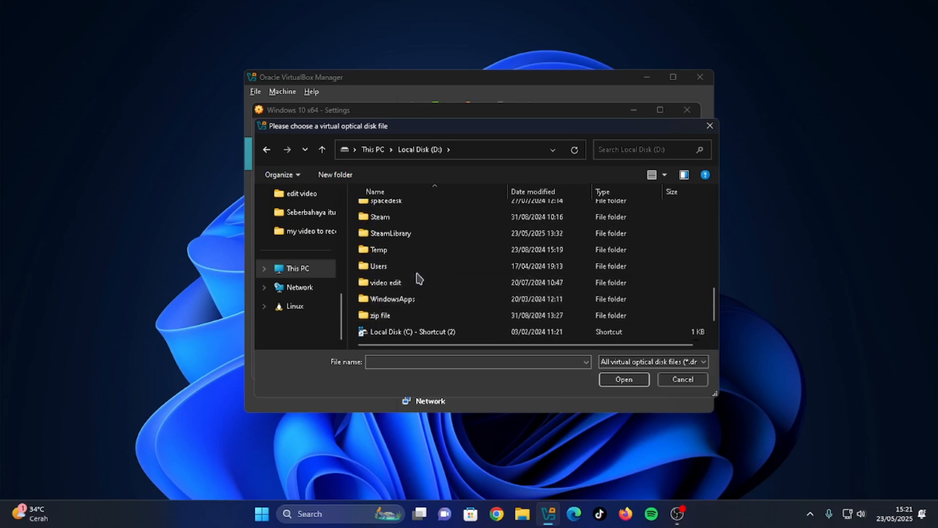
scroll(416, 274, up, 3)
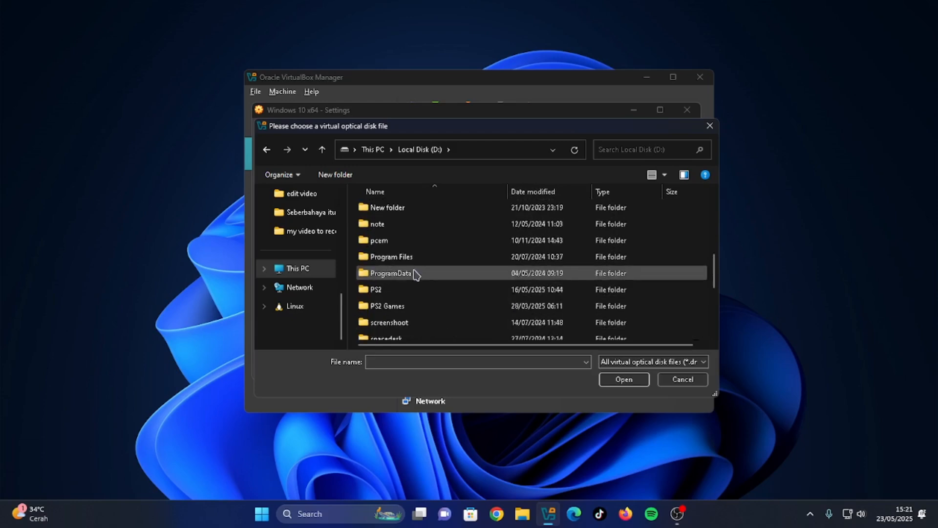
scroll(415, 275, up, 7)
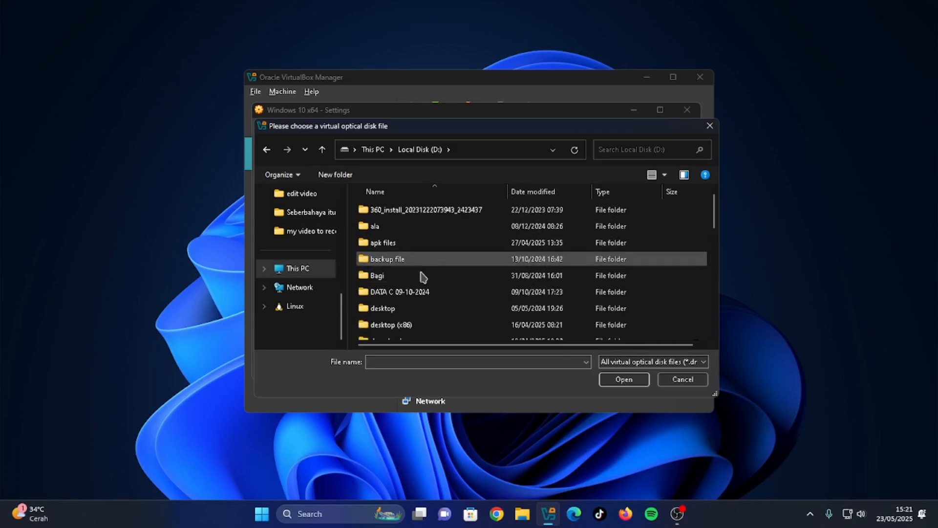
scroll(426, 308, down, 5)
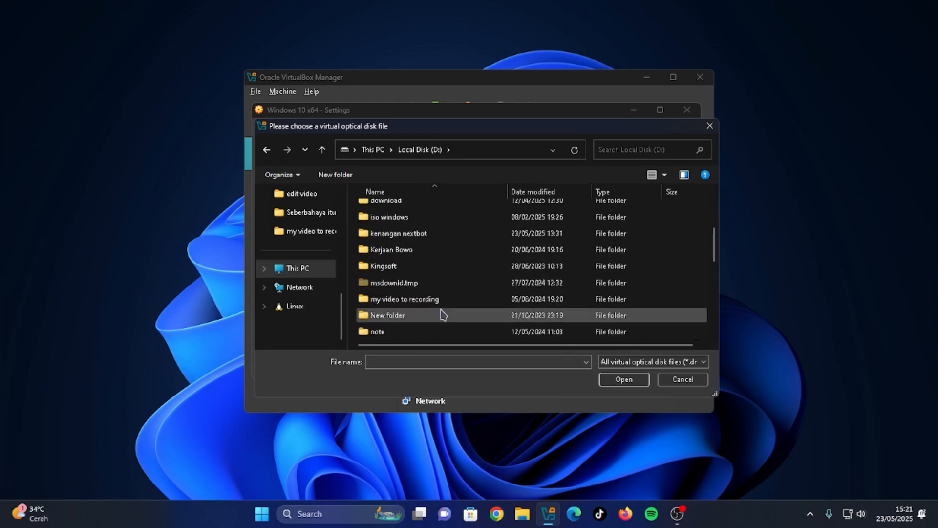
scroll(438, 313, down, 3)
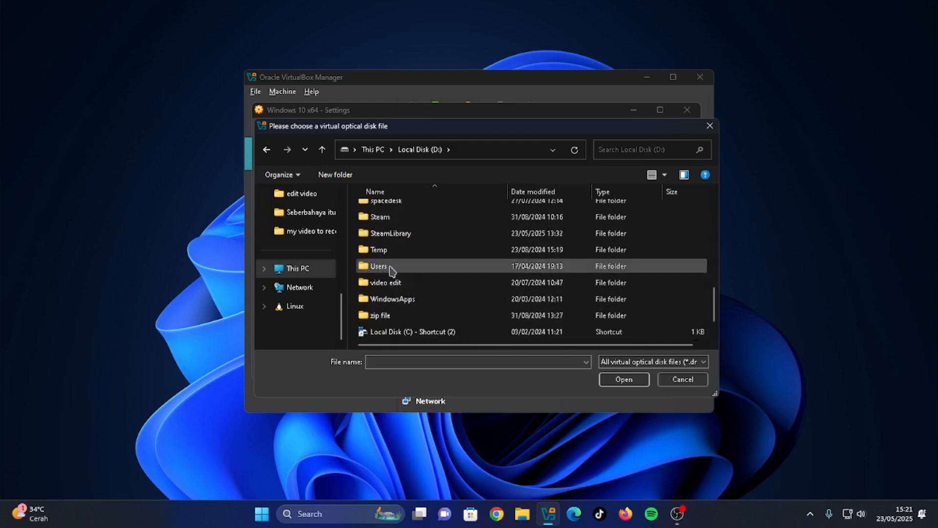
scroll(387, 251, up, 4)
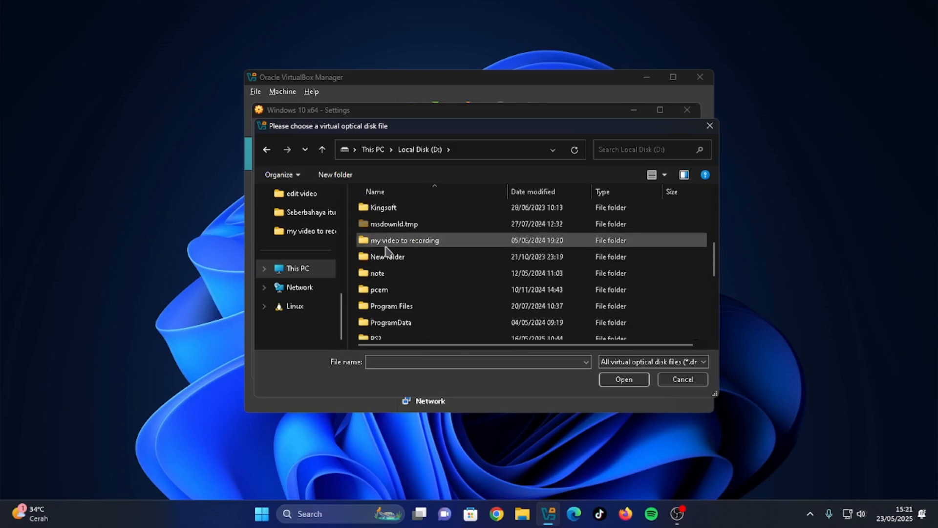
scroll(385, 274, down, 1)
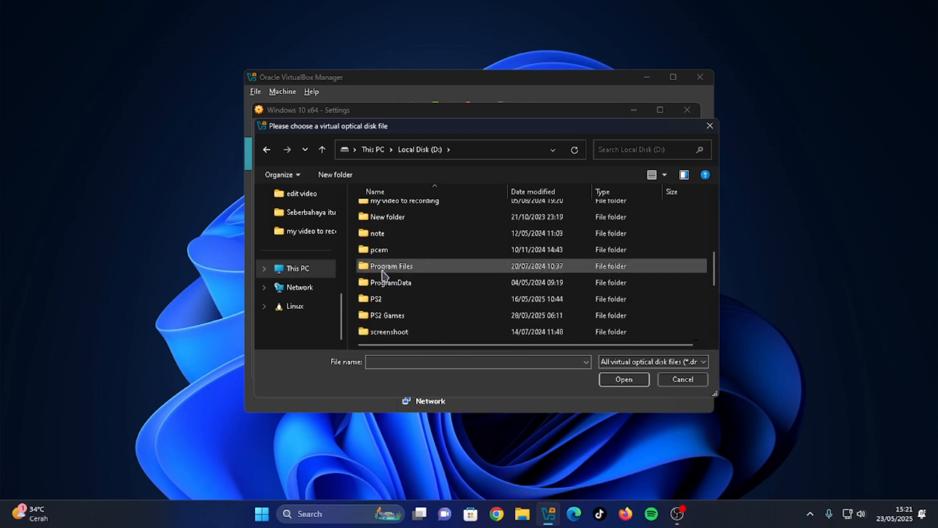
scroll(381, 277, up, 2)
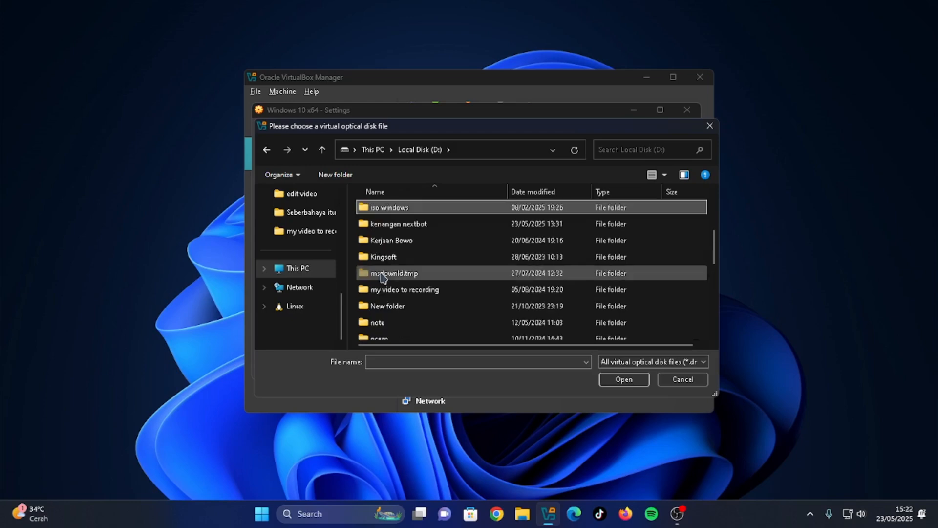
click(455, 210)
double_click(455, 210)
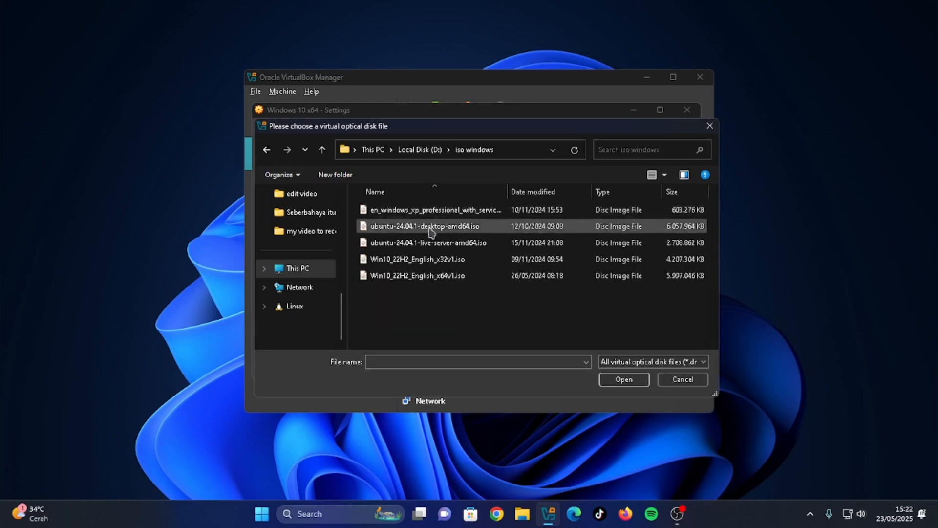
double_click(417, 276)
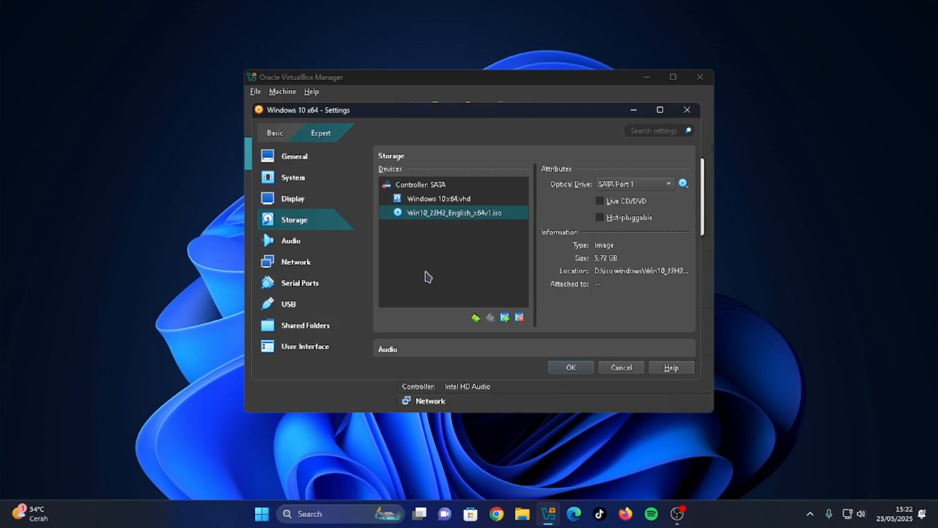
Keep VBoxSVGA as the graphics controller in the machine's display settings and save the settings.
click(316, 284)
click(298, 262)
click(303, 178)
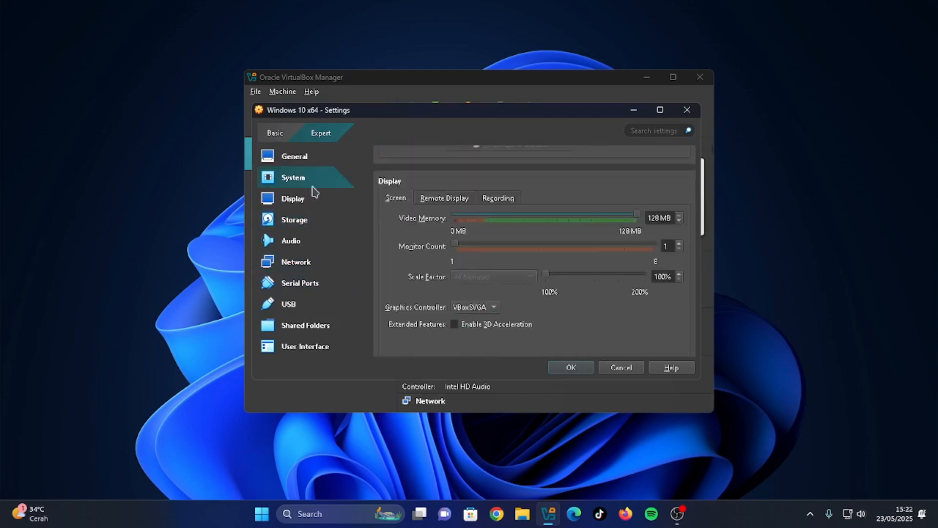
click(323, 159)
click(296, 201)
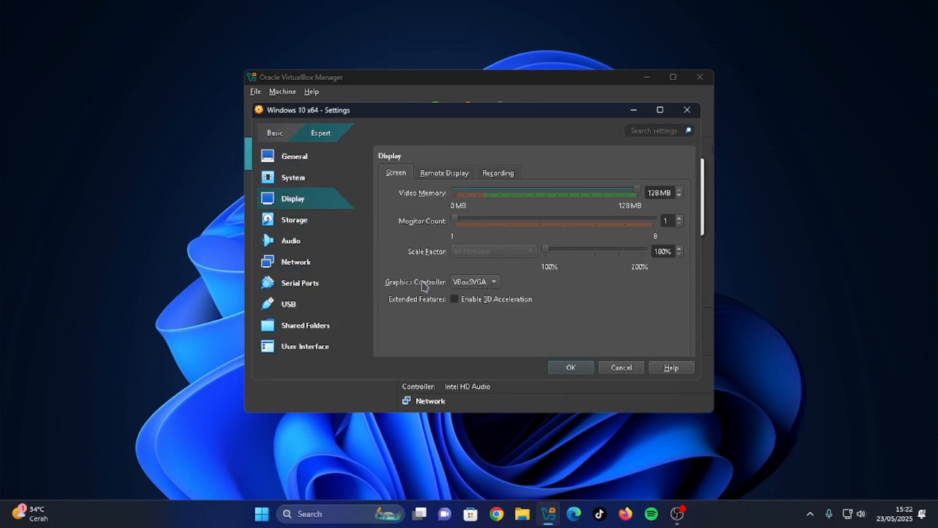
click(470, 282)
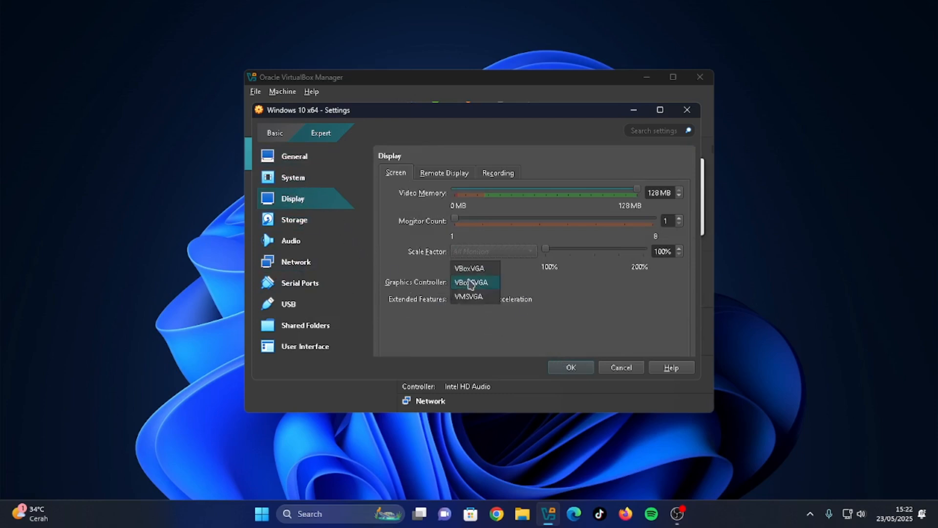
click(470, 282)
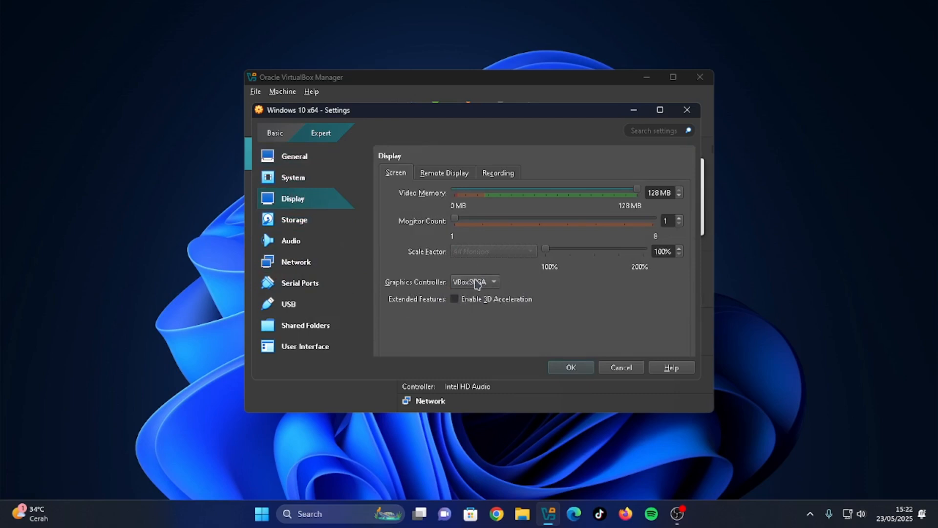
click(477, 282)
click(477, 283)
click(471, 282)
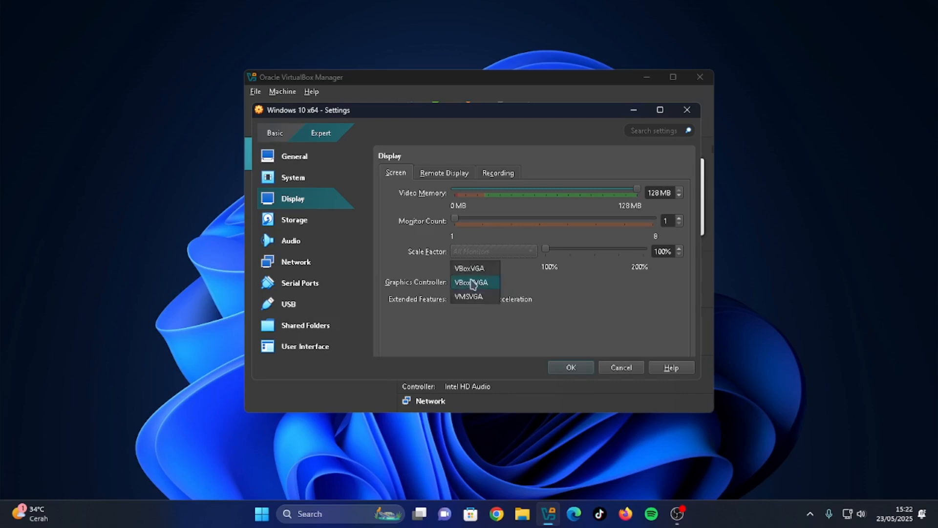
click(473, 283)
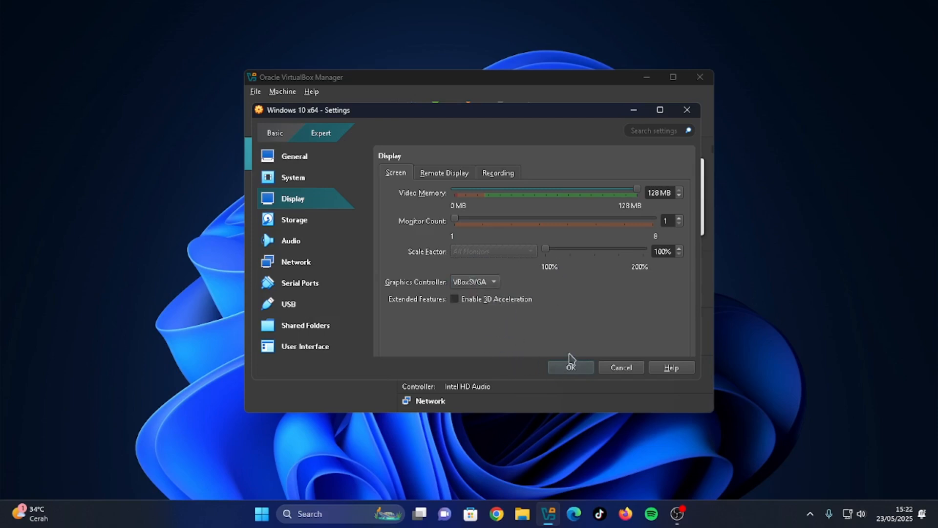
click(570, 368)
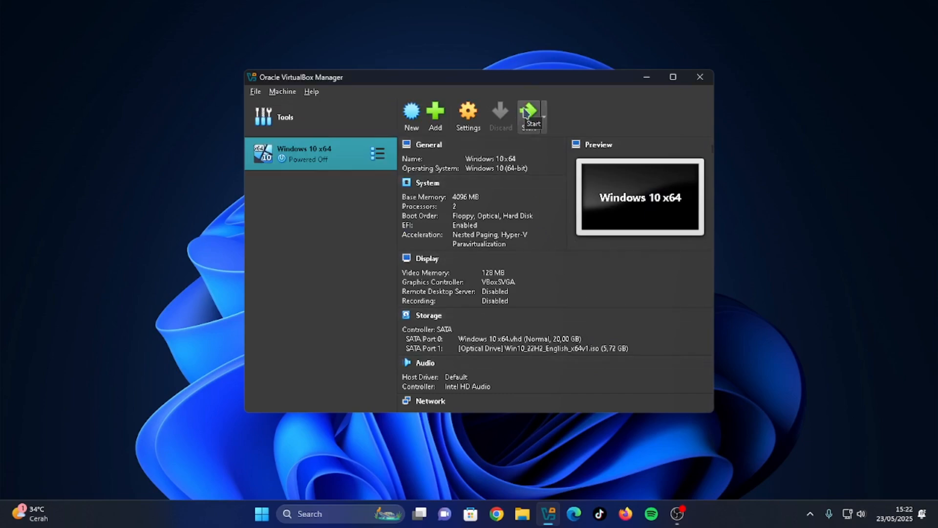
Start the Windows 10 x64 machine, boot it from the CD, and reposition its window on the desktop.
click(524, 111)
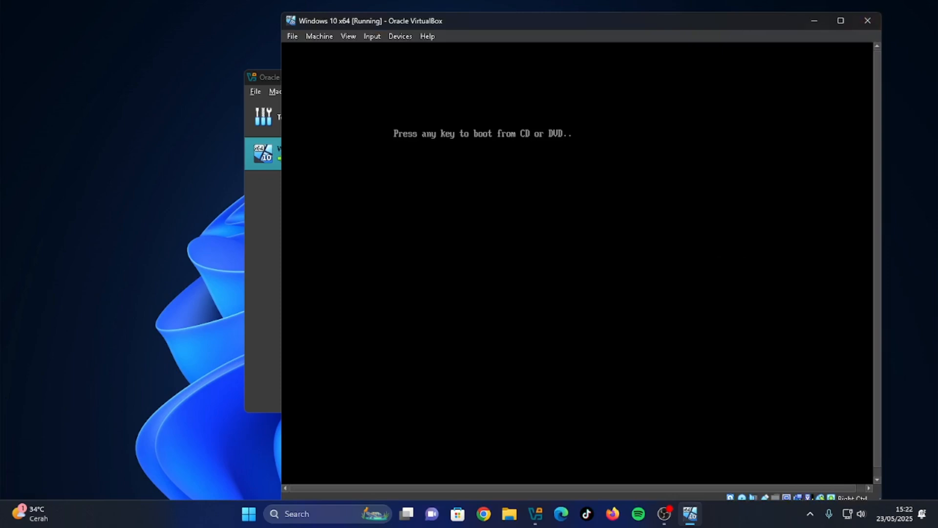
key(Return)
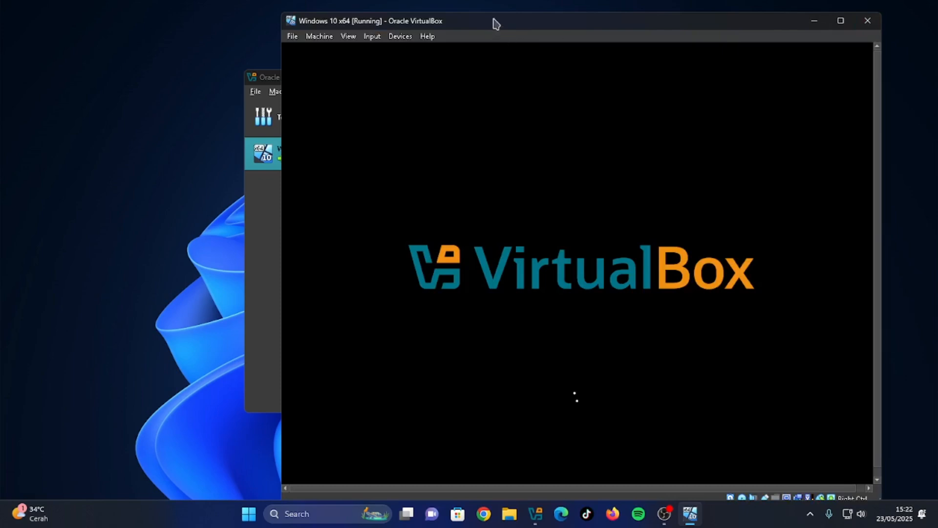
drag(496, 23, 427, 16)
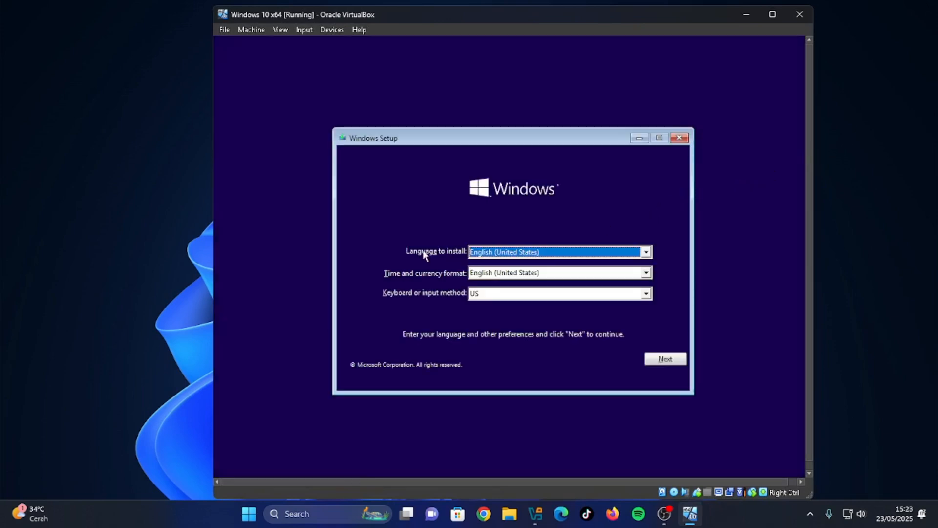
Set the time and currency format to Indonesian (Indonesia) in Windows Setup and continue.
click(533, 275)
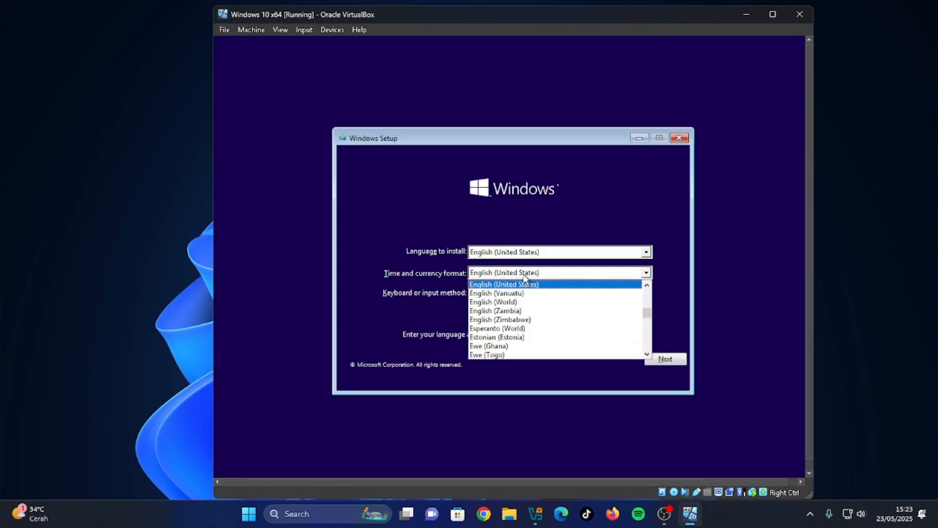
key(i)
key(i)
key(i)
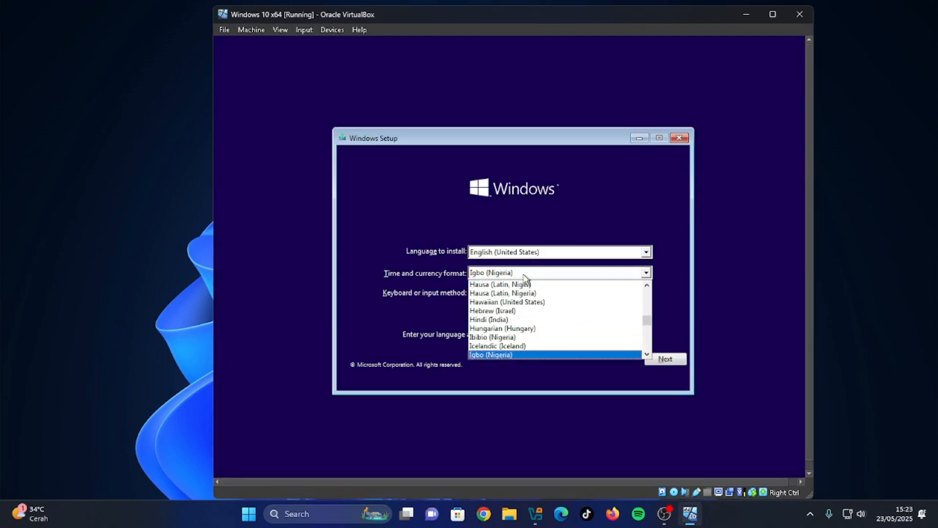
key(i)
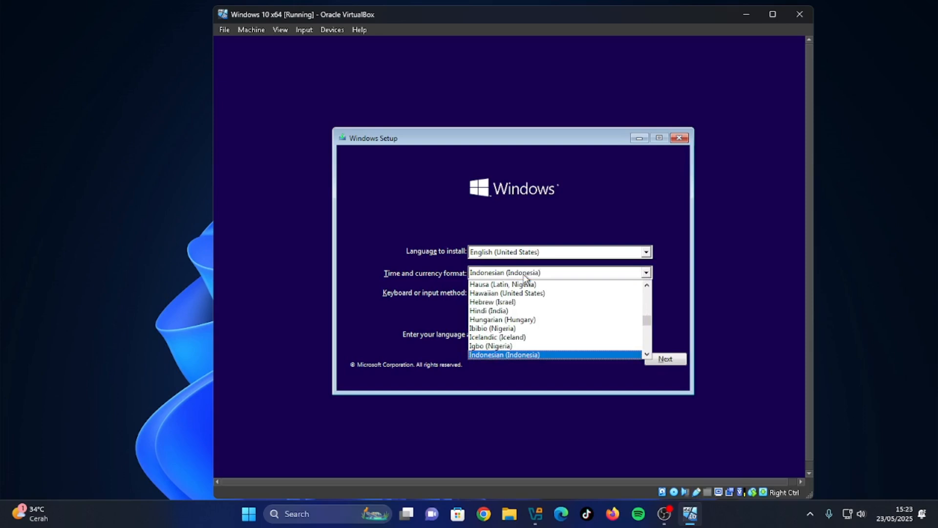
key(Return)
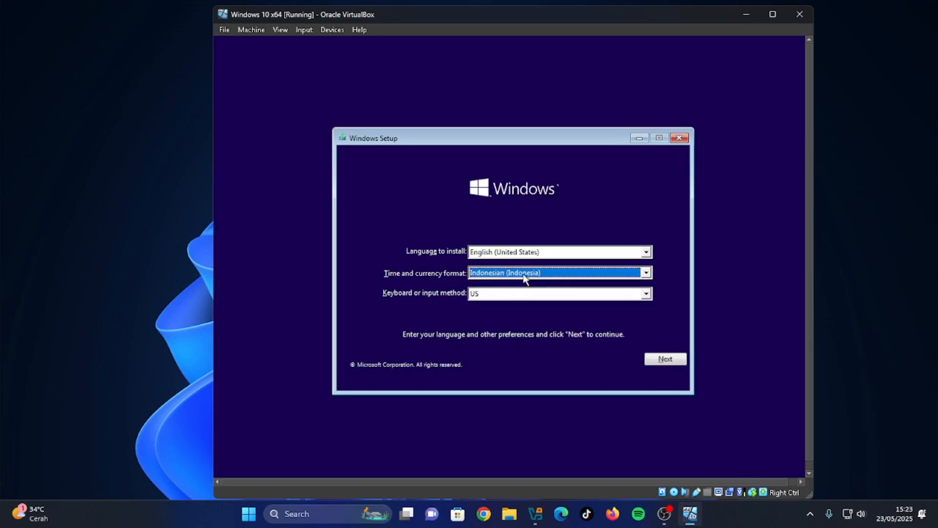
click(664, 362)
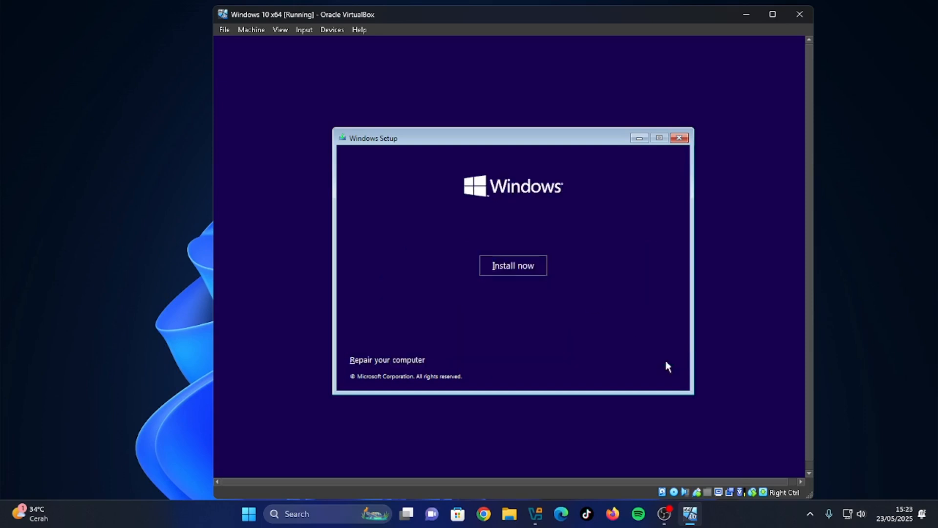
Begin the installation without a product key and choose Windows 10 Pro as the operating system.
click(492, 266)
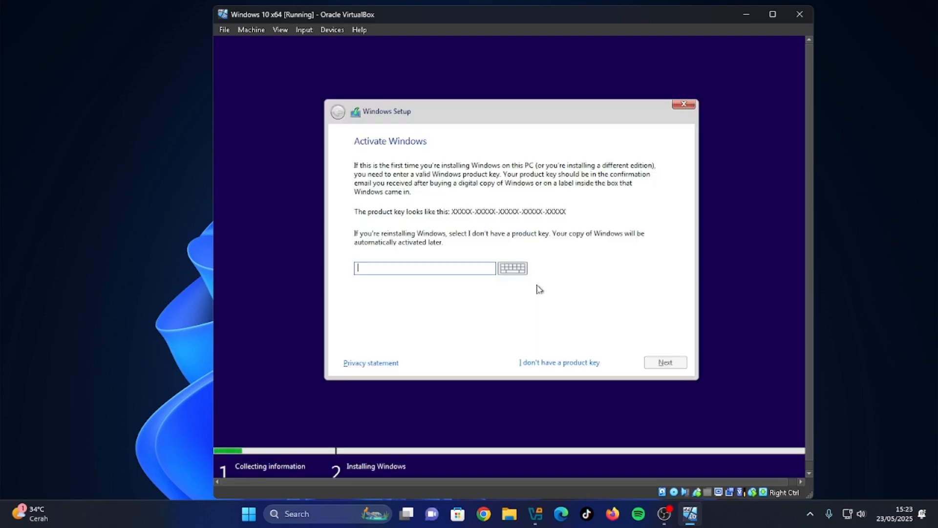
click(550, 364)
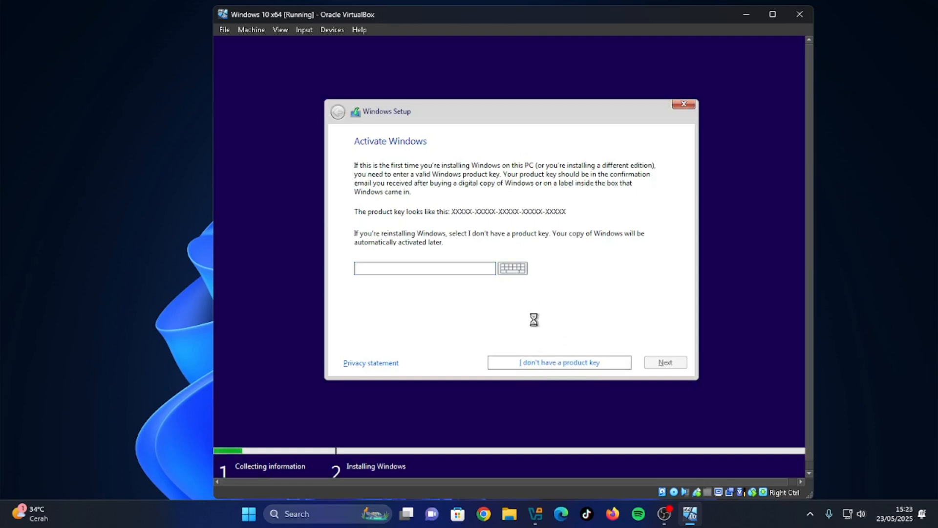
click(404, 238)
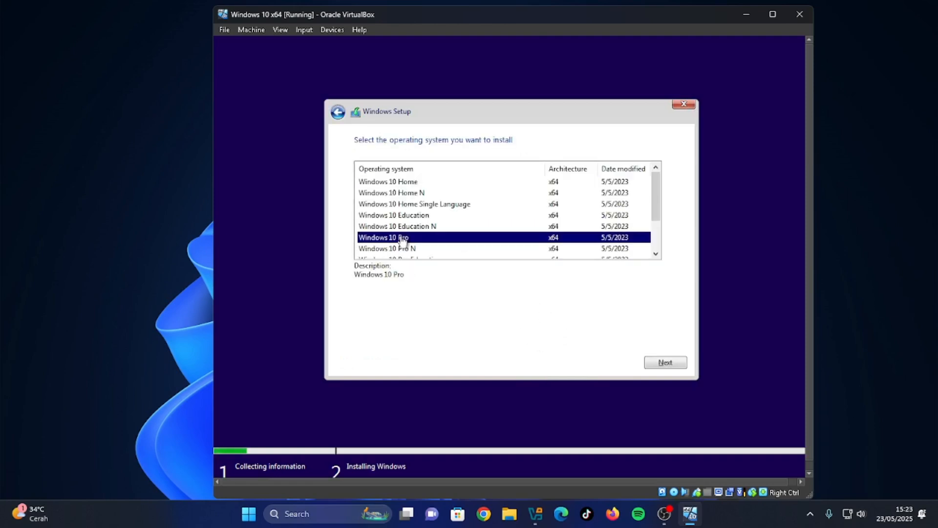
click(655, 363)
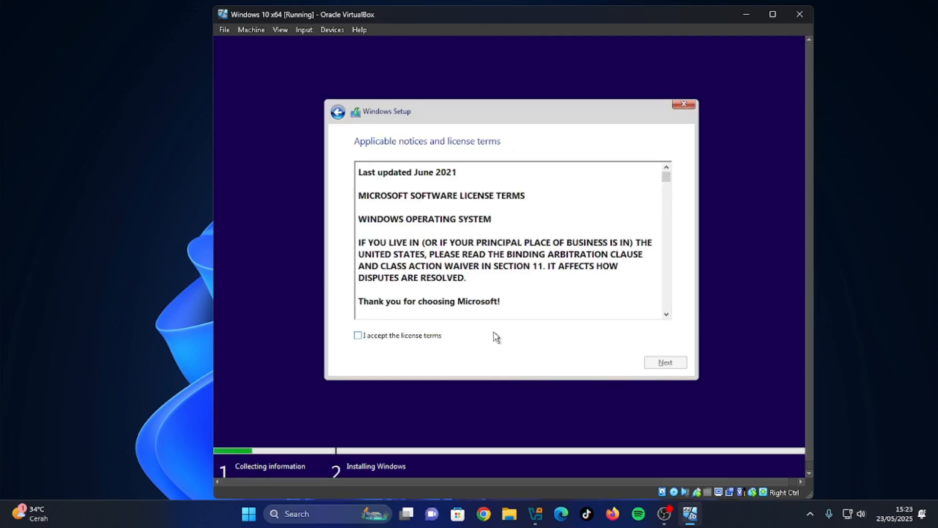
Accept the license terms and start a custom installation on Drive 0 Unallocated Space.
click(446, 335)
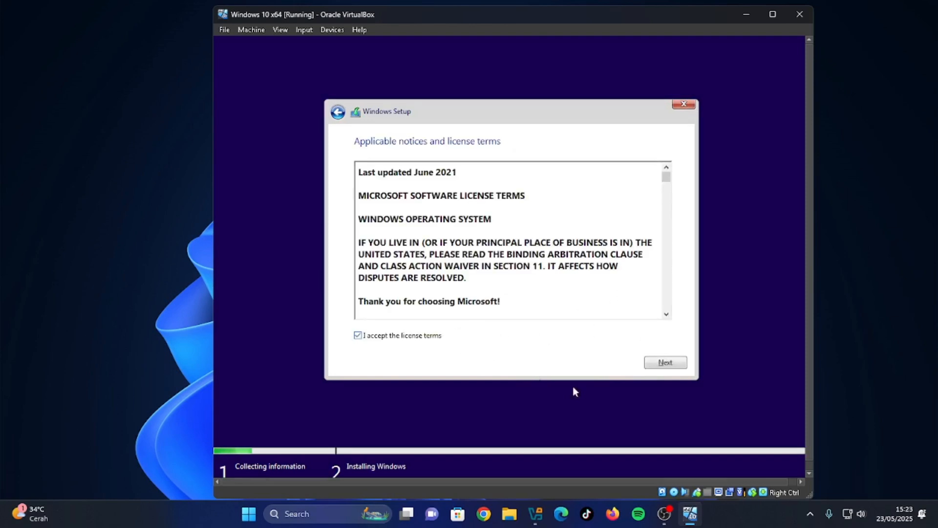
click(666, 362)
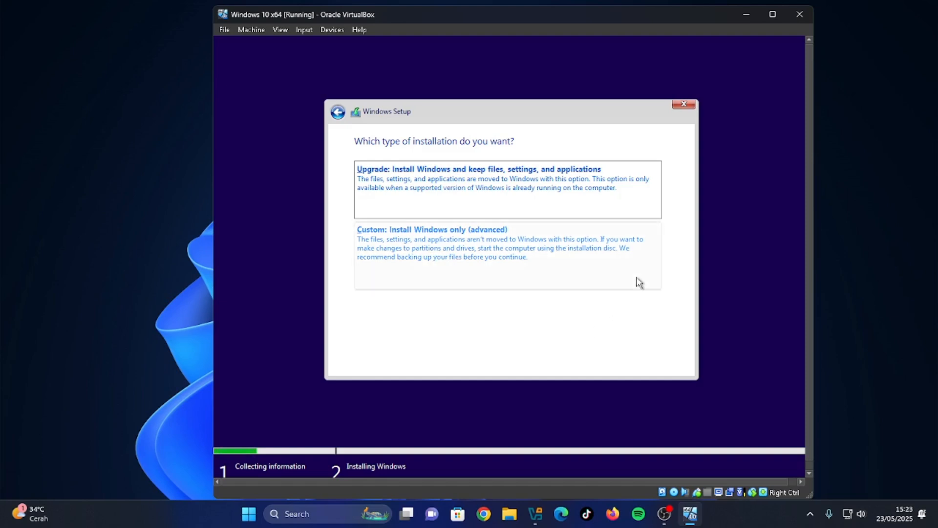
click(509, 242)
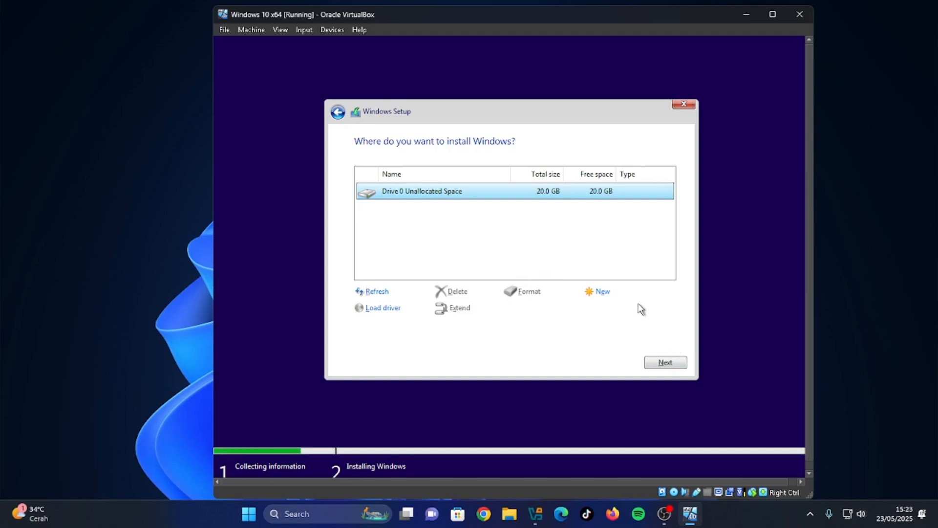
click(673, 364)
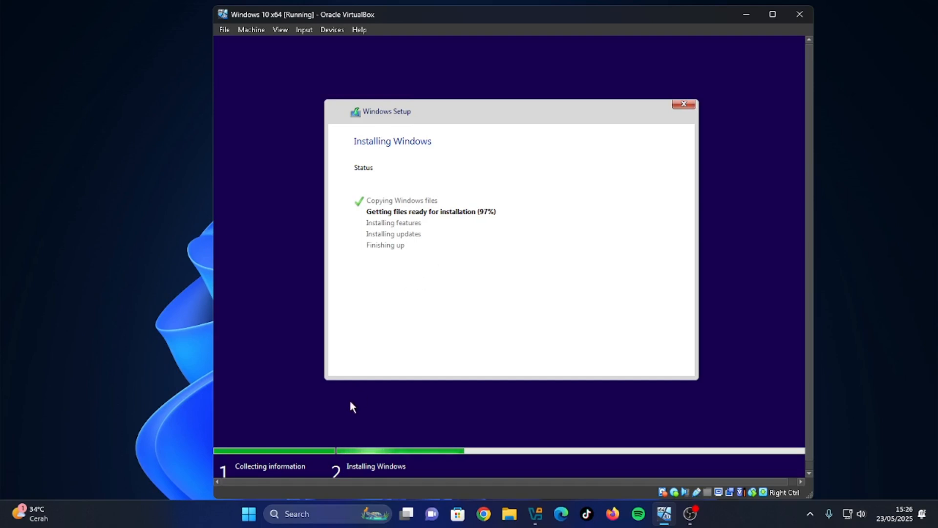
Open a command prompt during the installation, launch notepad from it, and close both windows.
key(shift+F10)
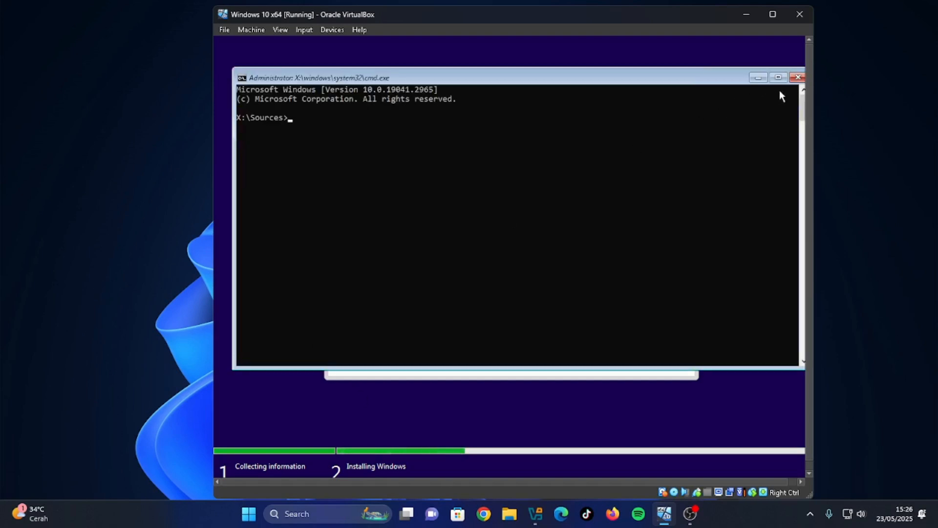
click(798, 77)
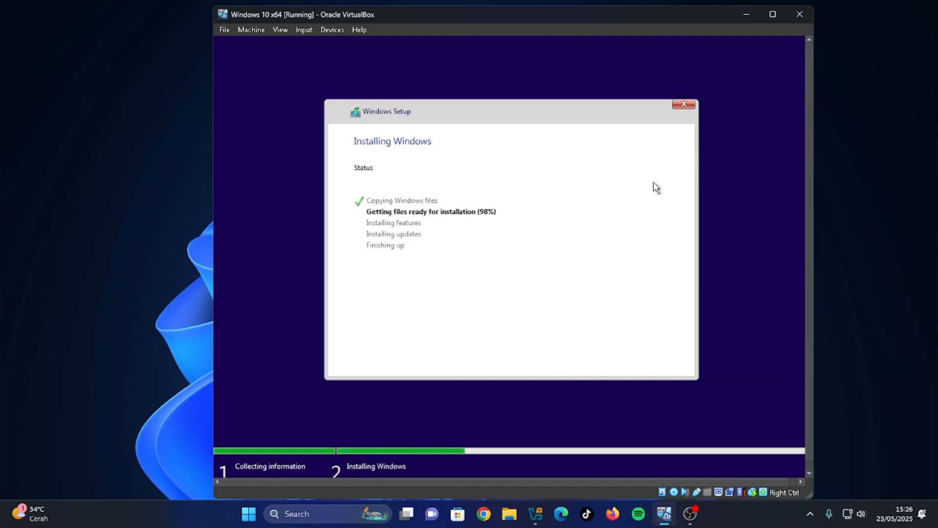
key(shift+F10)
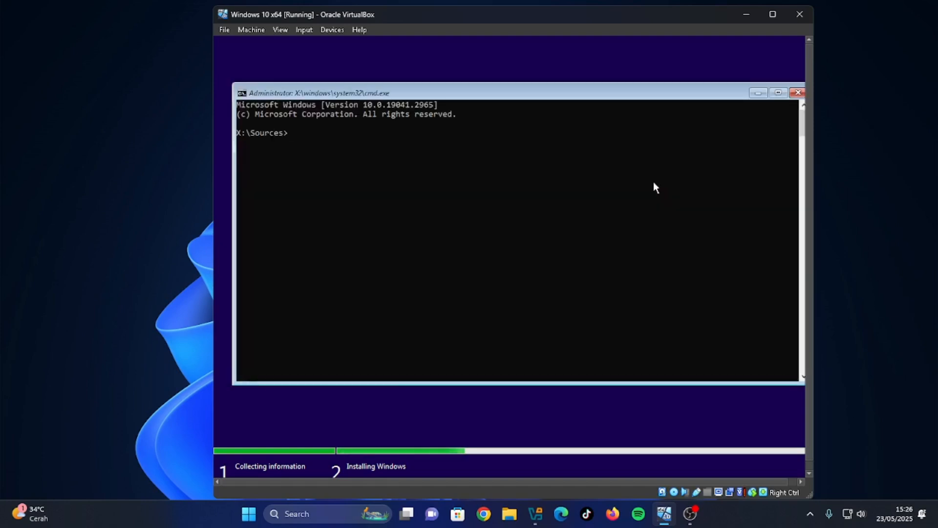
text(notepad)
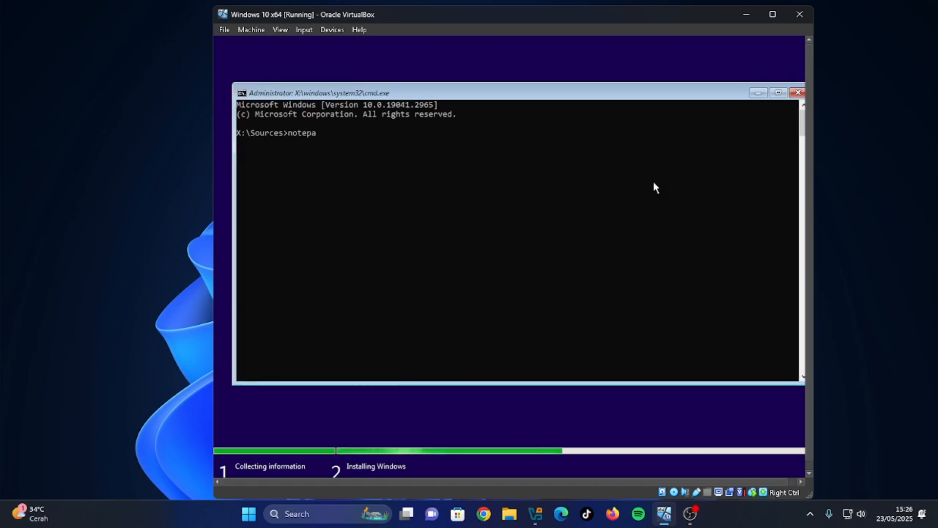
key(Return)
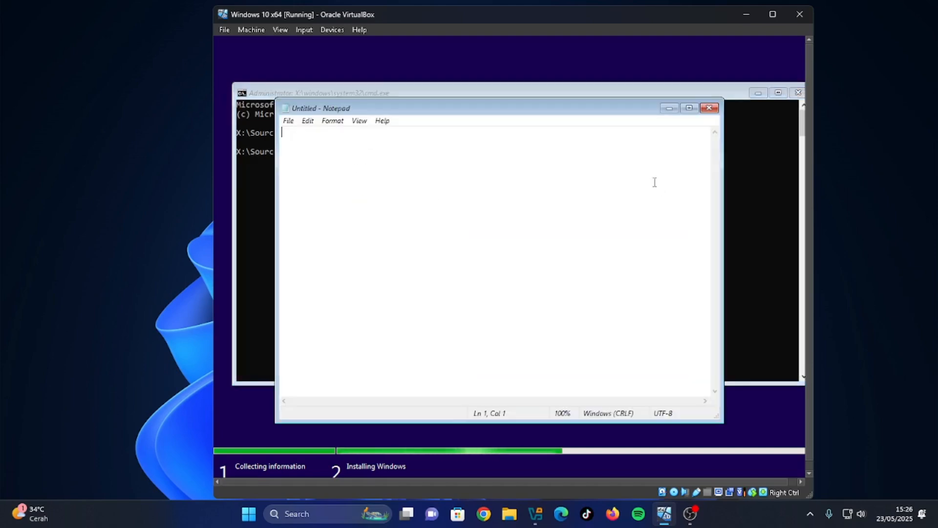
click(709, 107)
click(797, 93)
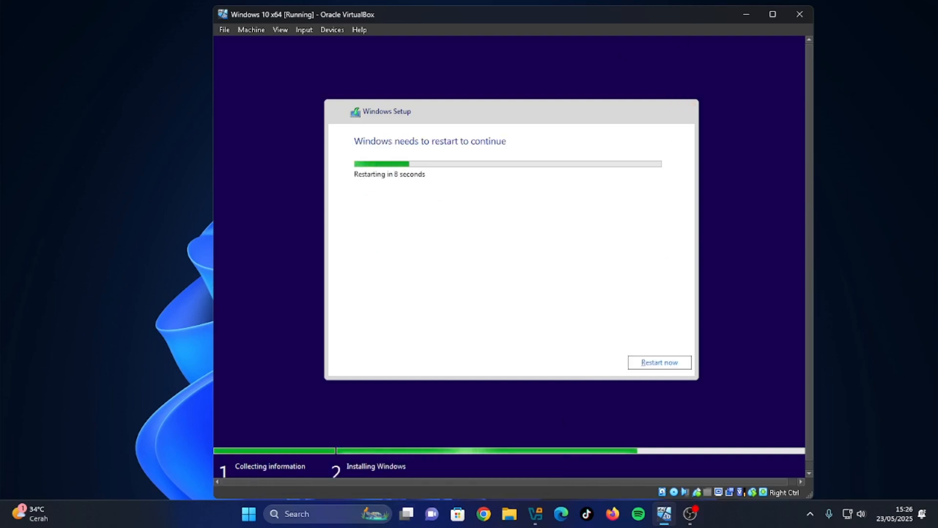
Restart the machine to continue setup and confirm Indonesia as the region.
click(655, 363)
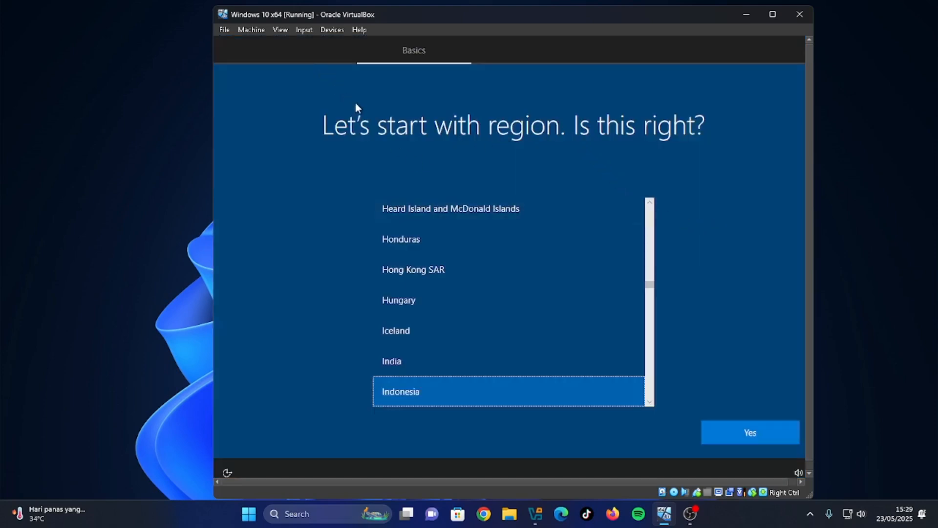
scroll(447, 381, down, 1)
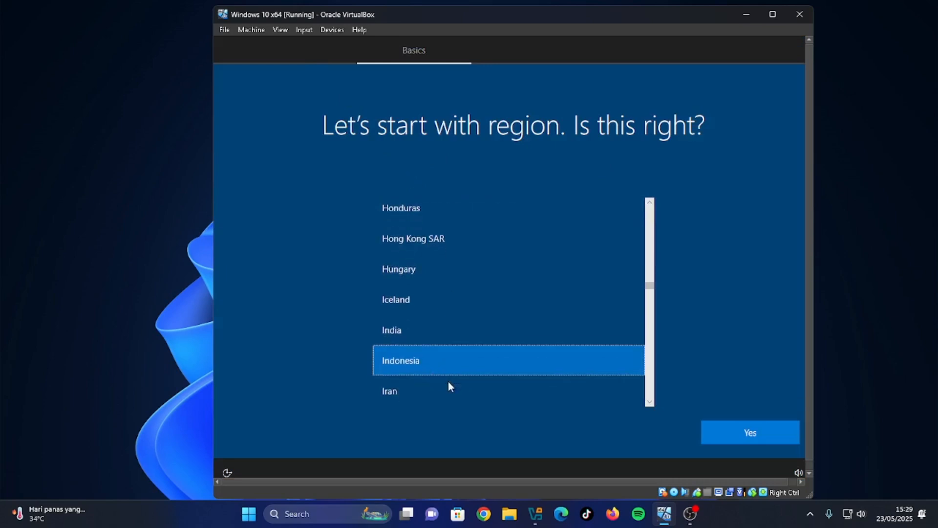
click(748, 432)
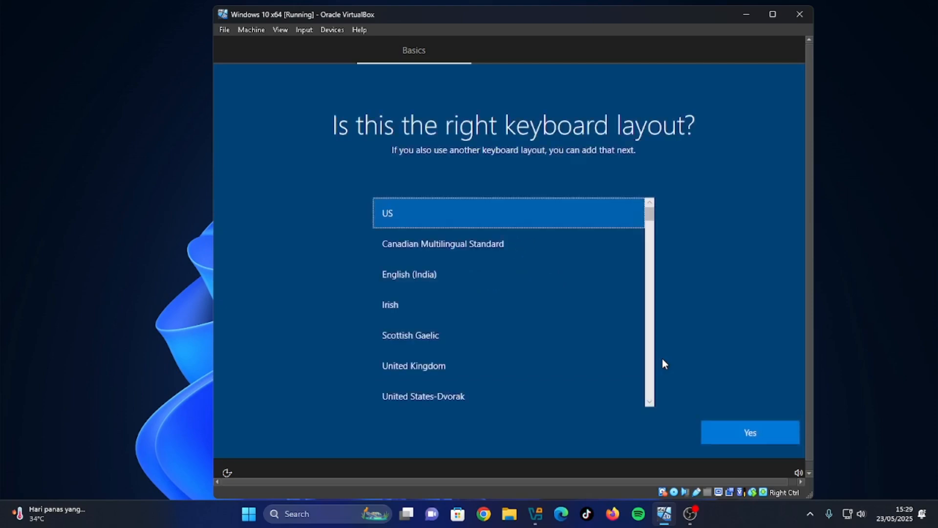
Accept the US keyboard layout without adding a second one, and choose to proceed without internet.
click(753, 435)
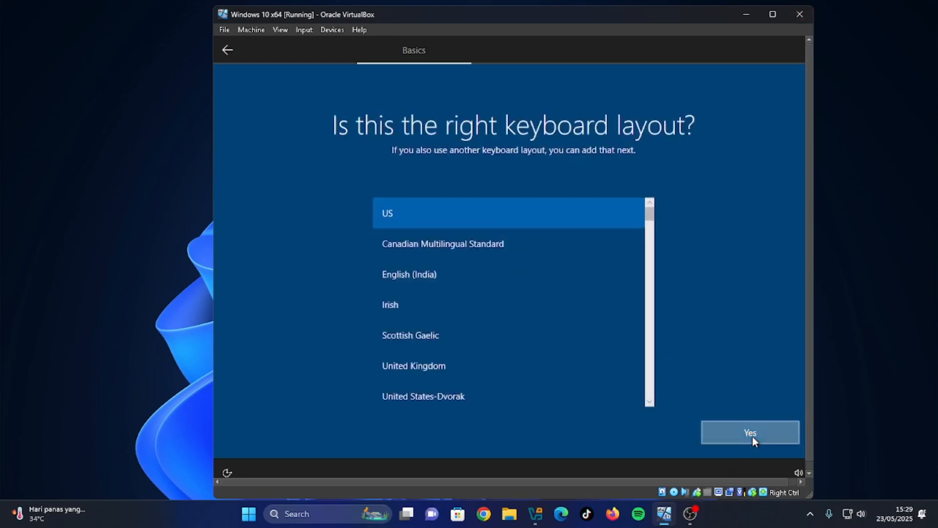
click(727, 429)
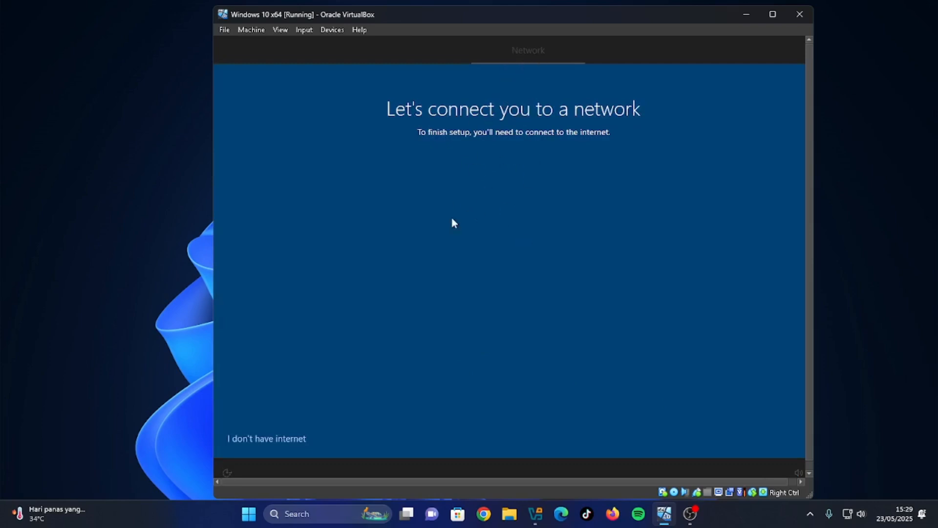
click(286, 440)
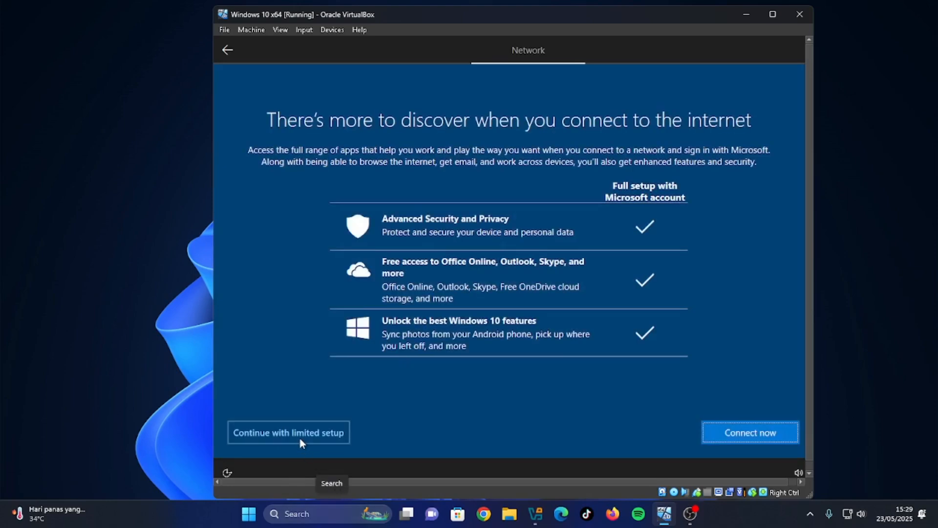
Decline the network connection and continue with the limited setup.
click(332, 429)
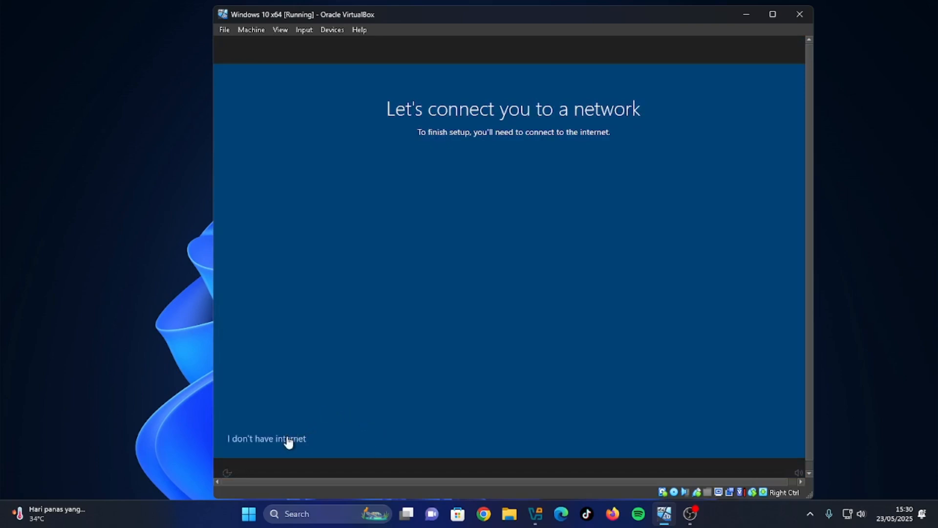
click(289, 439)
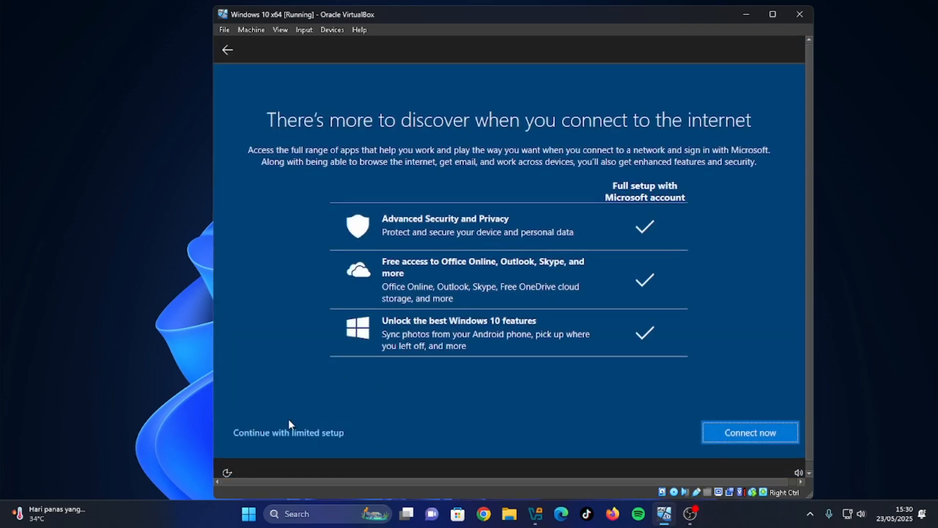
click(274, 434)
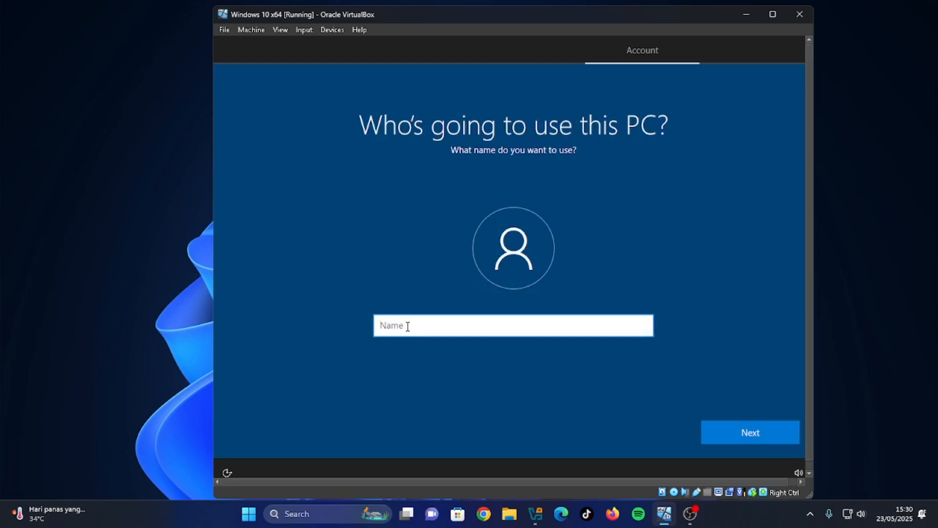
Create the local account VBOX and leave its password blank.
text(VBOX)
key(Return)
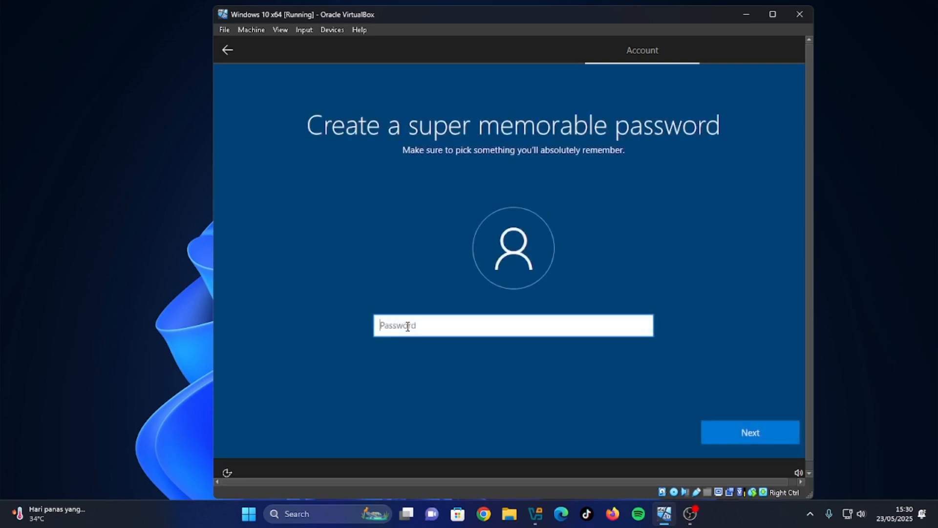
key(Return)
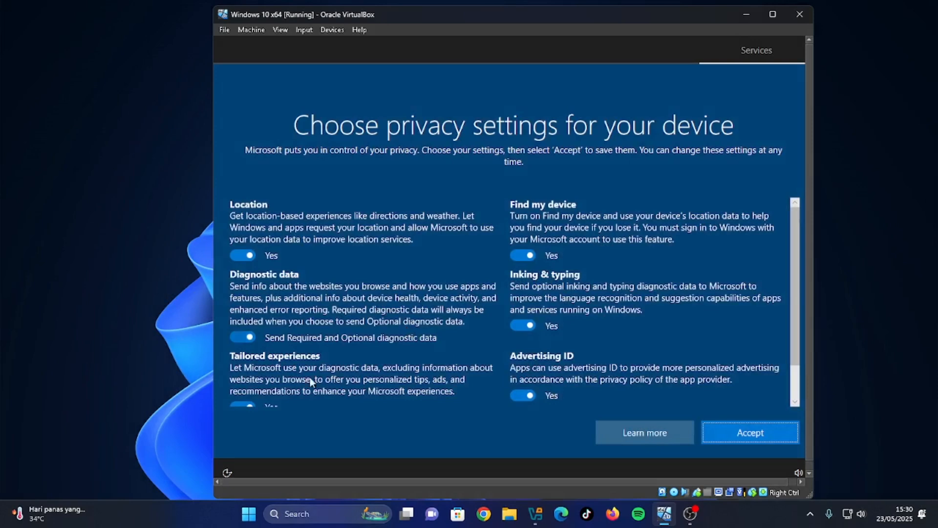
Turn off location, Find my device, inking, tailored experiences and advertising ID, limit diagnostics to required data, and accept the privacy settings.
click(236, 254)
click(523, 255)
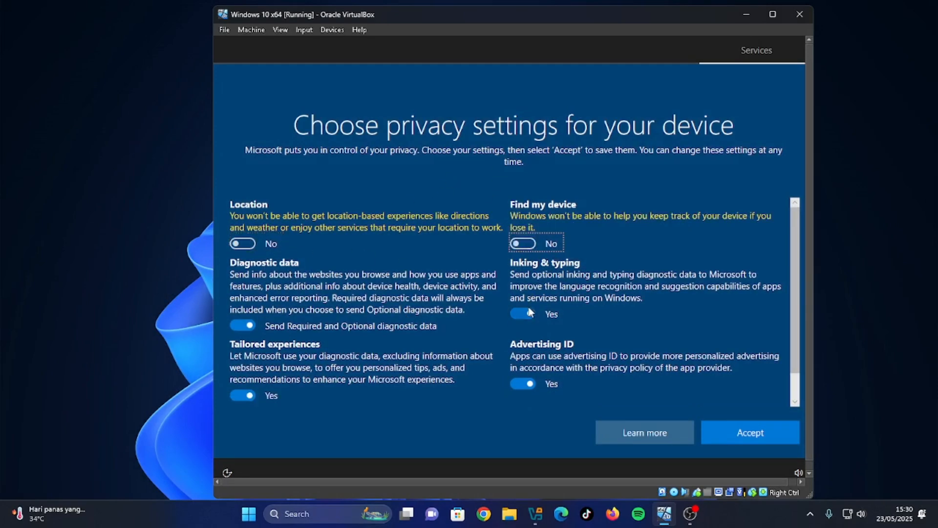
click(523, 314)
click(243, 325)
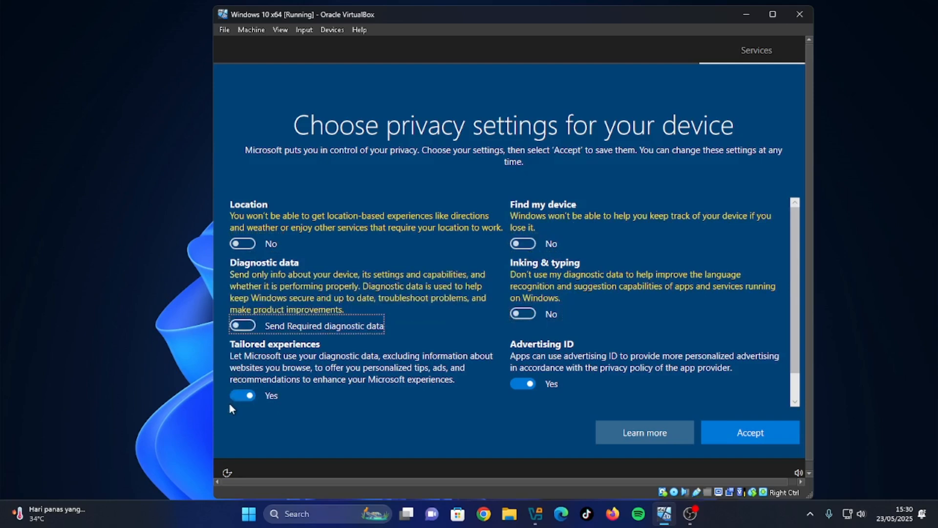
click(239, 395)
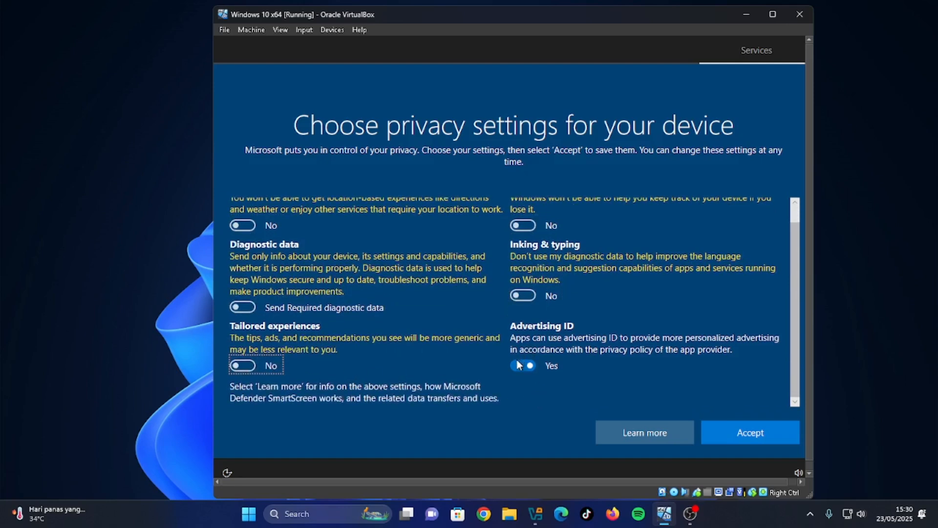
click(517, 365)
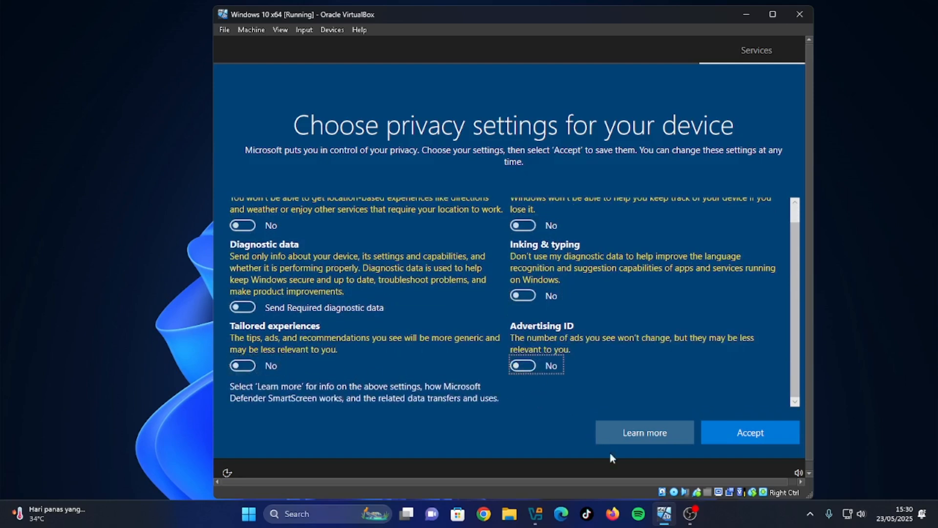
click(765, 435)
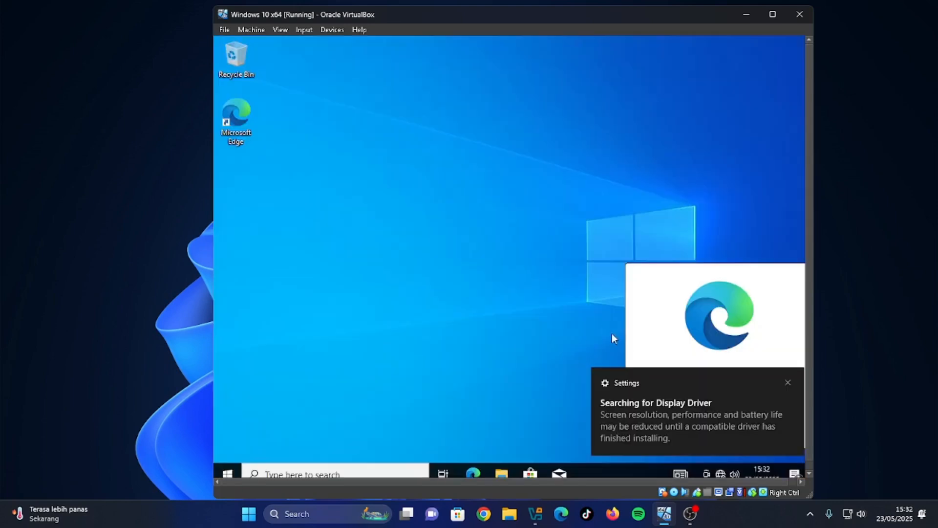
Dismiss the display driver notification and the Microsoft Edge offer, and maximize the virtual machine window.
click(787, 384)
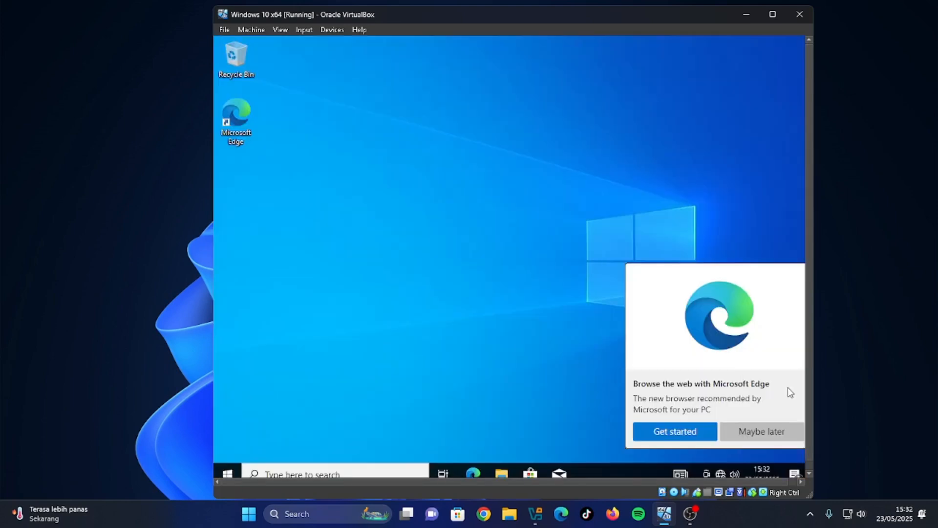
click(762, 431)
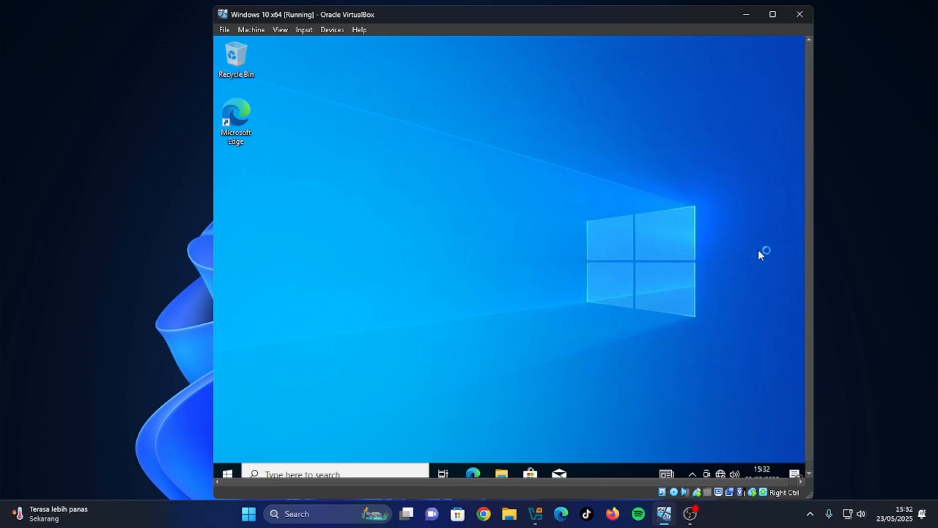
right_click(615, 210)
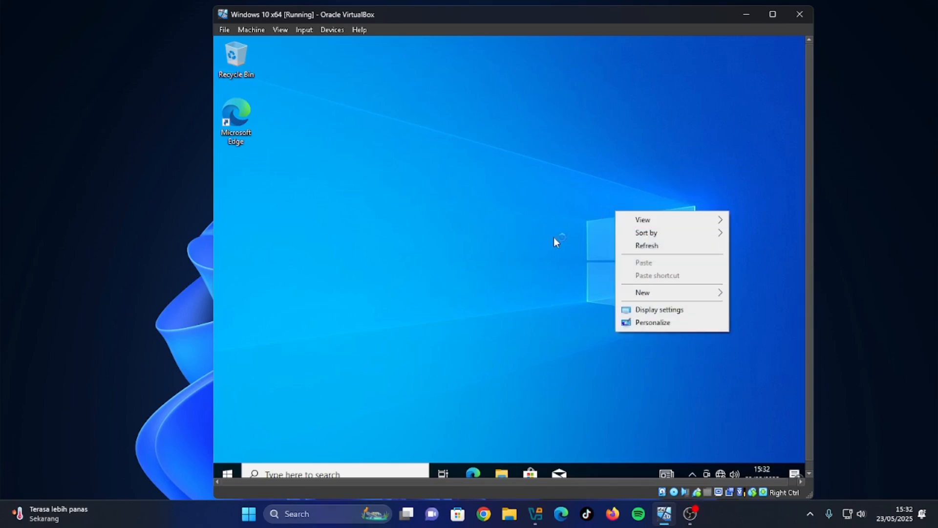
click(554, 240)
click(772, 14)
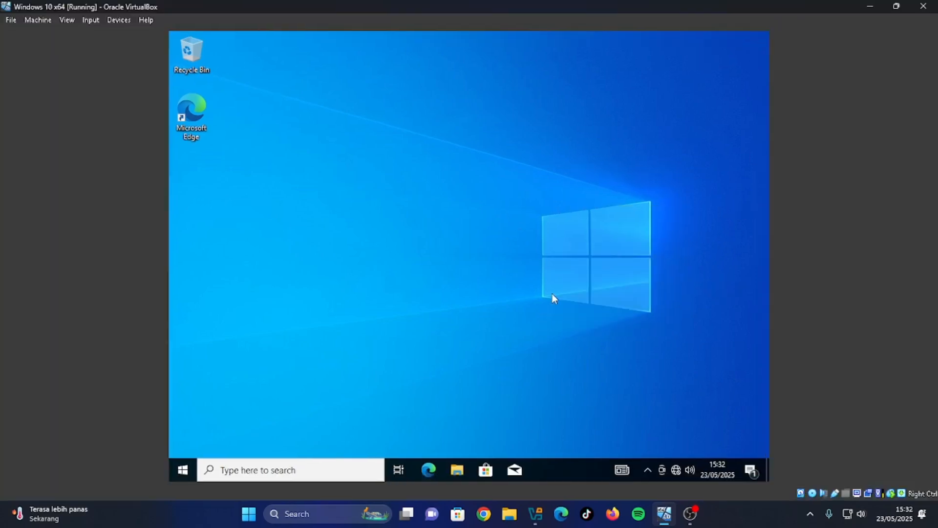
Try full-screen mode for the virtual machine and check the resize options of Virtual Screen 1.
key(ctrl+f)
key(ctrl+f)
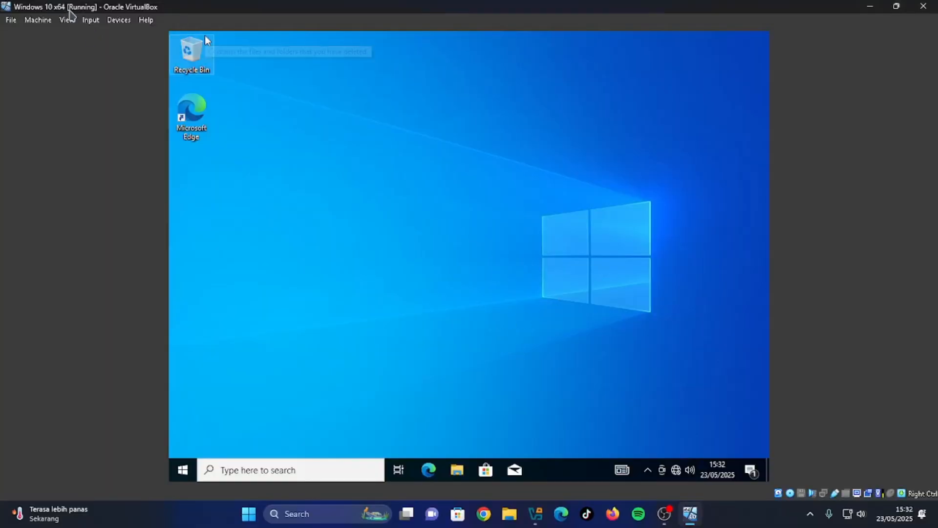
drag(69, 8, 55, 24)
click(557, 15)
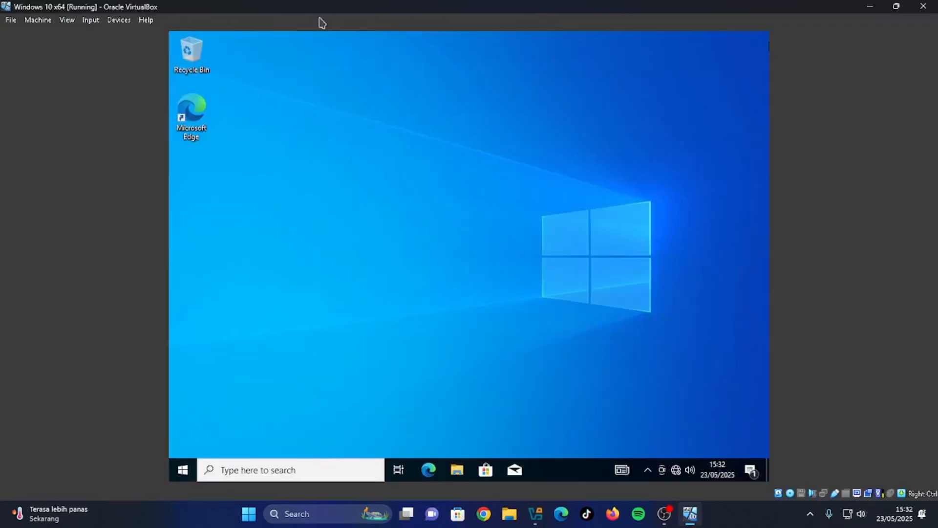
click(70, 20)
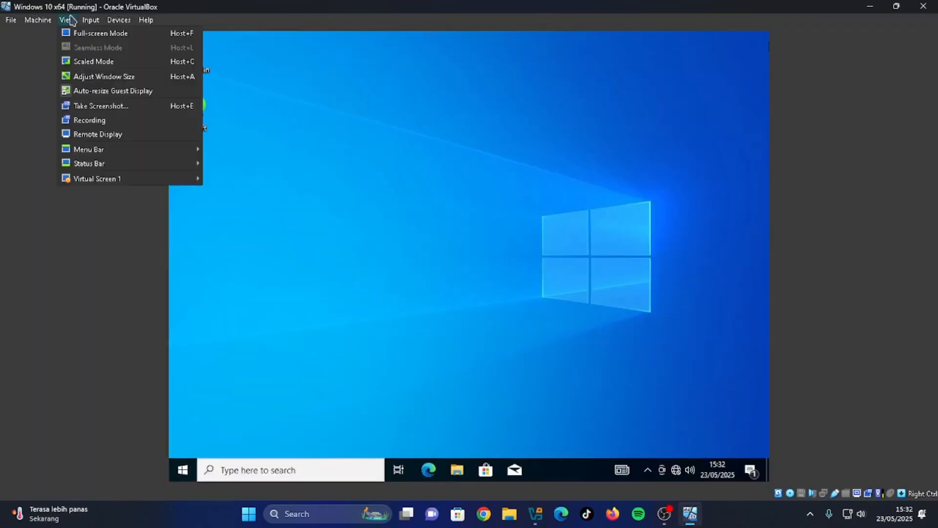
mouse_move(152, 181)
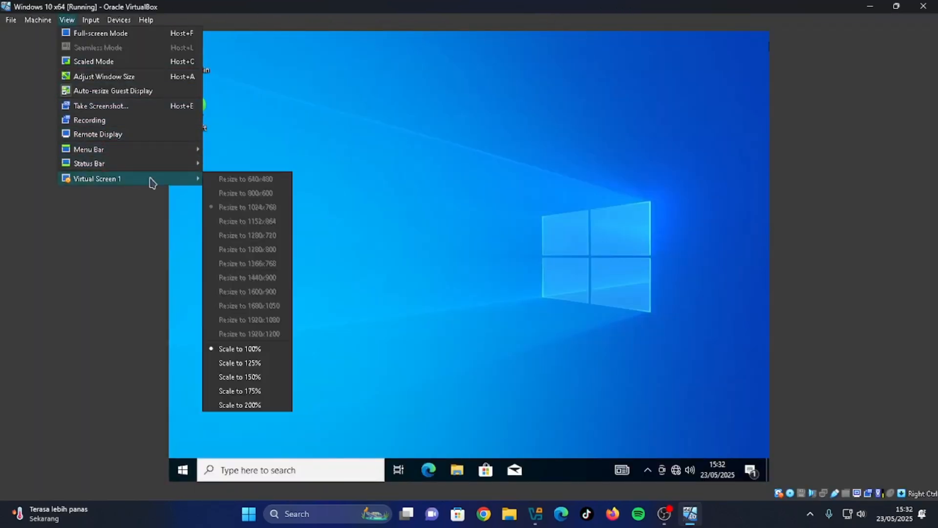
click(442, 235)
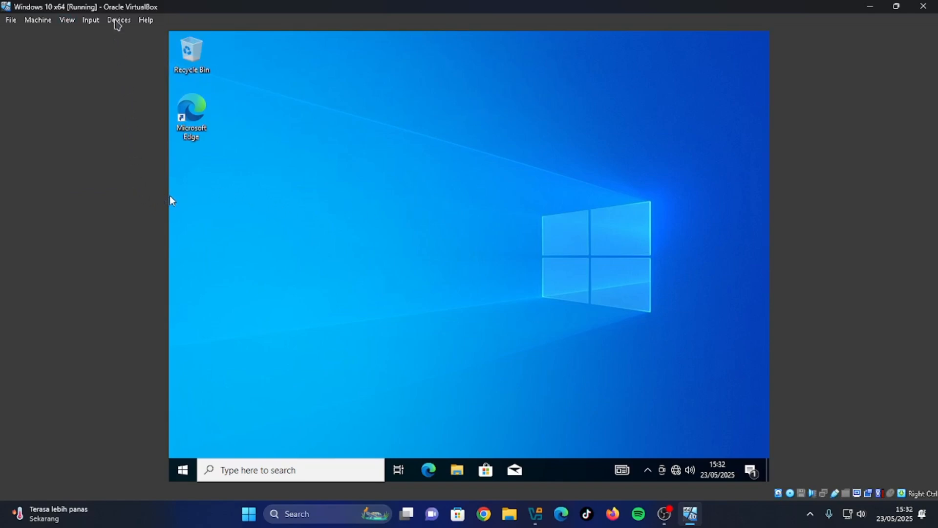
Insert the Guest Additions CD image and open the CD Drive (D:) VirtualBox Guest Additions in the guest's File Explorer.
click(118, 20)
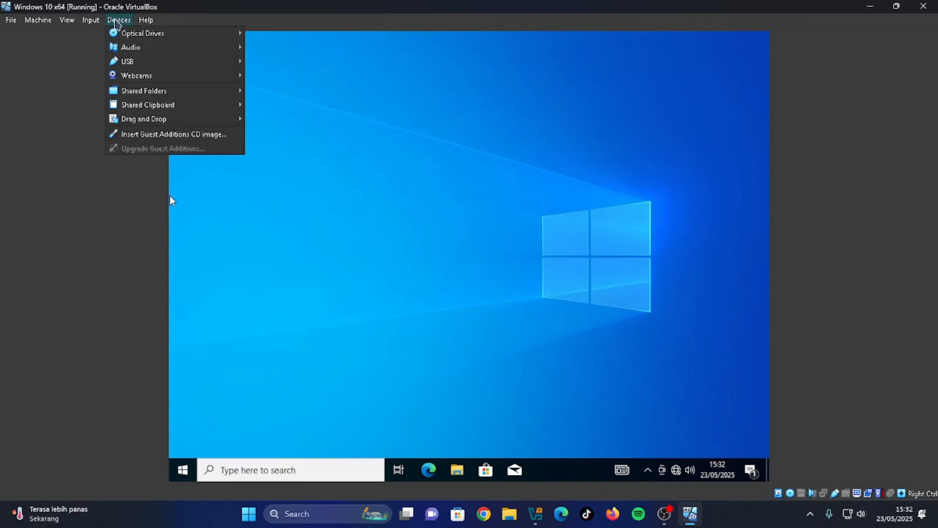
click(142, 136)
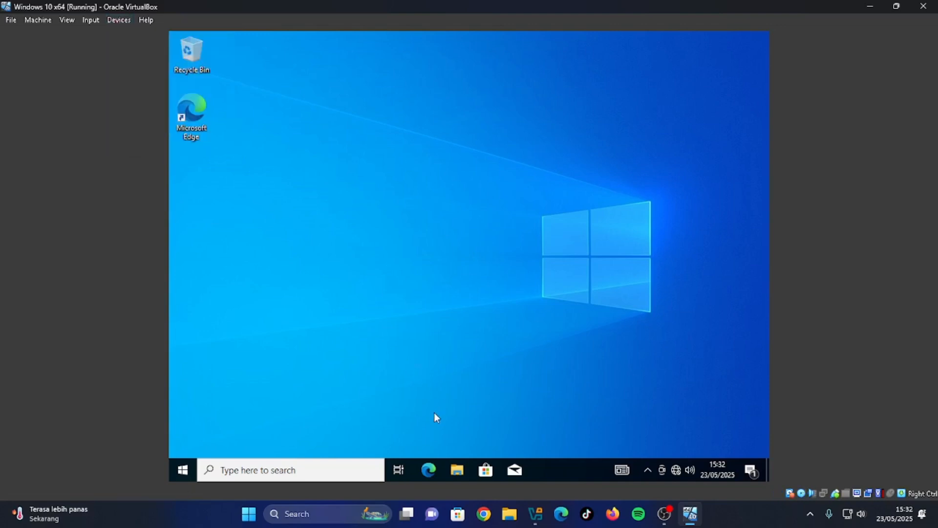
click(464, 467)
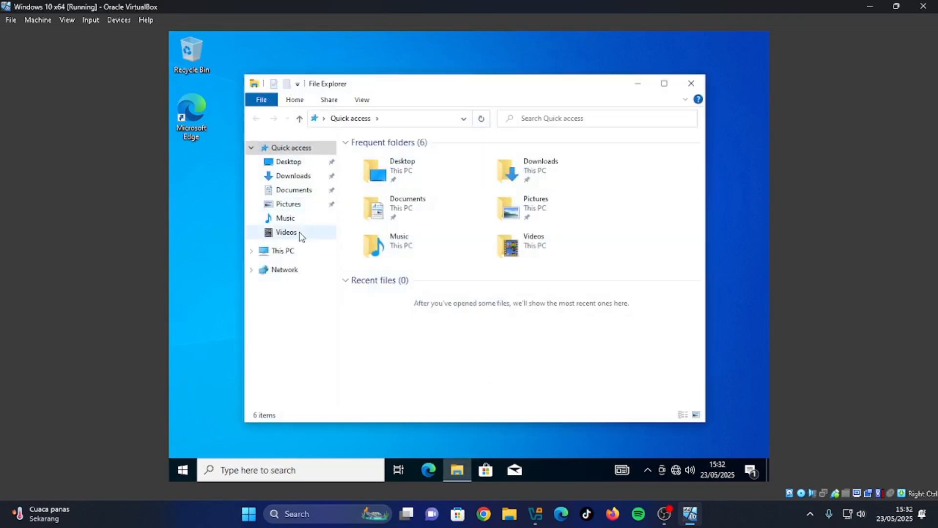
click(283, 251)
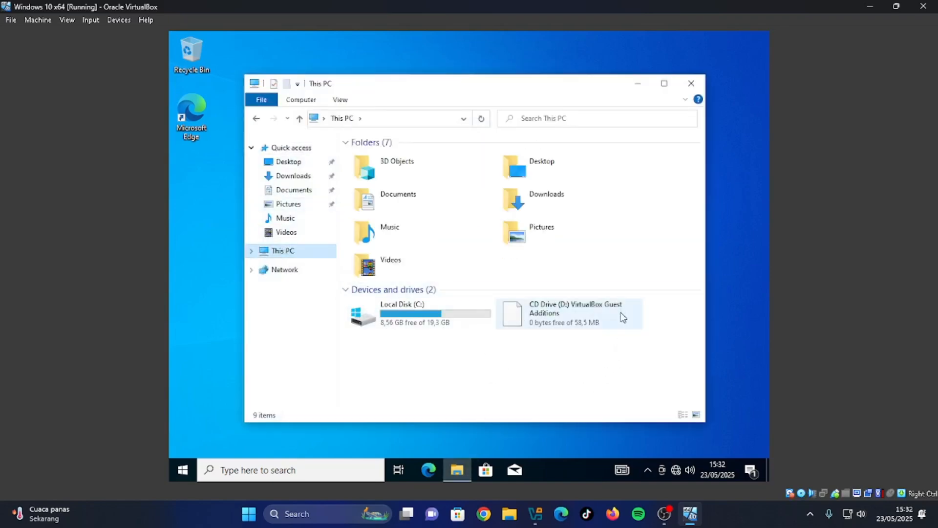
click(589, 326)
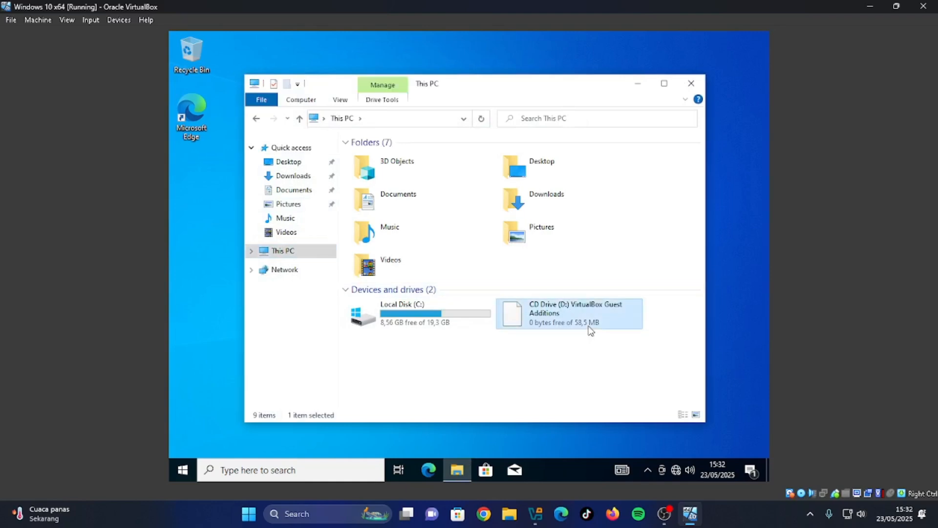
double_click(590, 325)
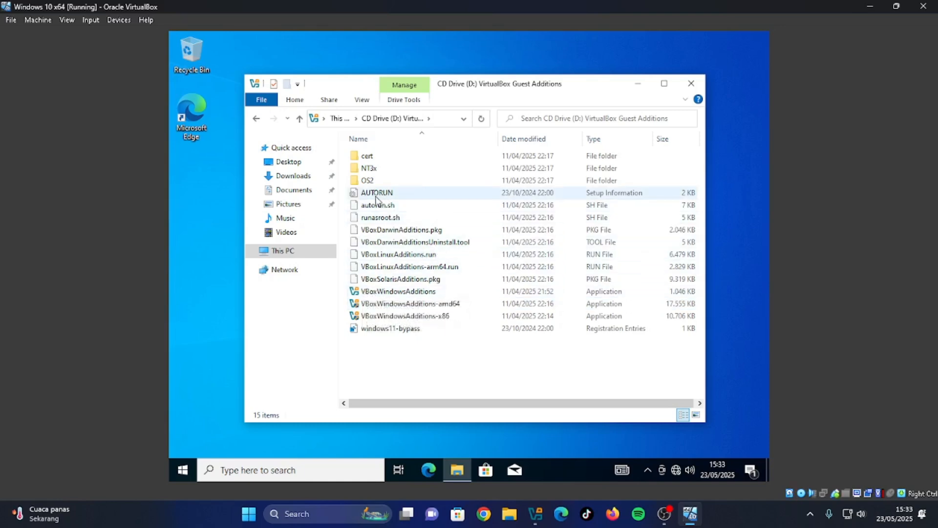
Run VBoxWindowsAdditions with permission to make changes, and install Guest Additions 7.1.8 with the default location and components.
right_click(368, 208)
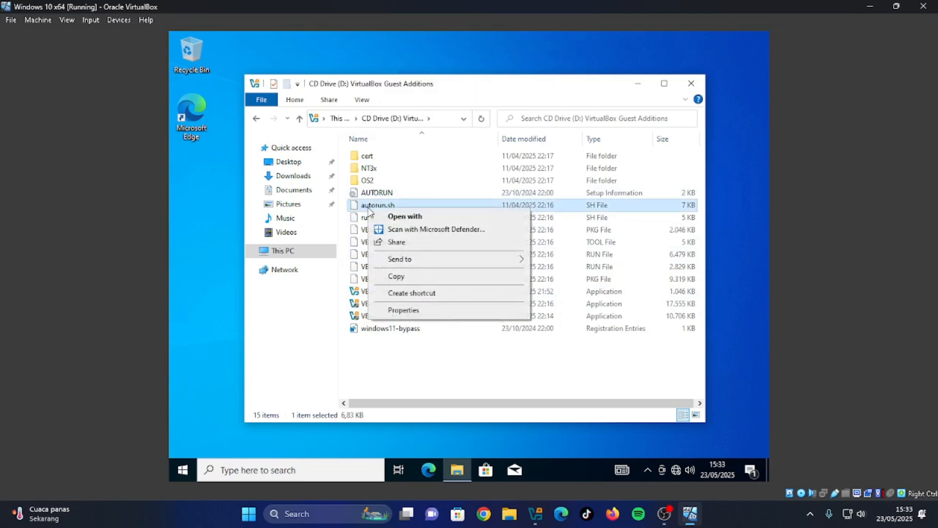
click(393, 374)
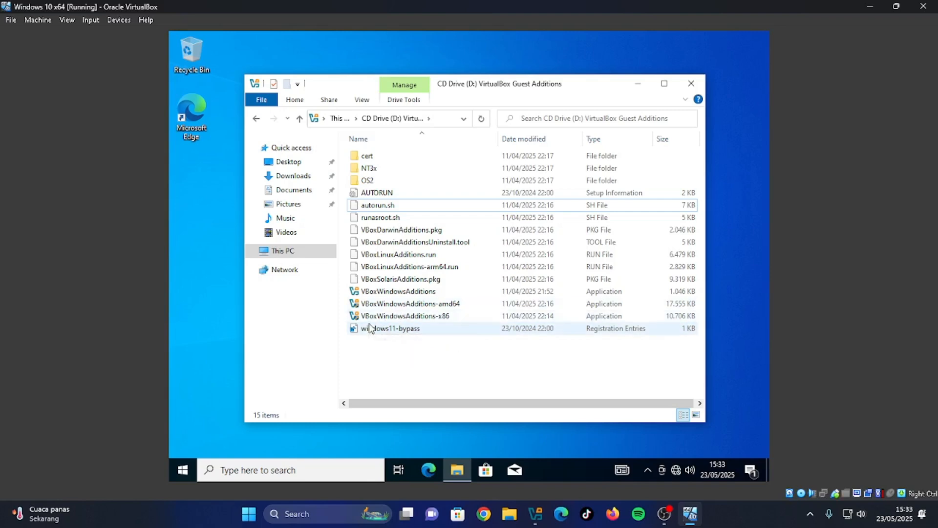
double_click(369, 293)
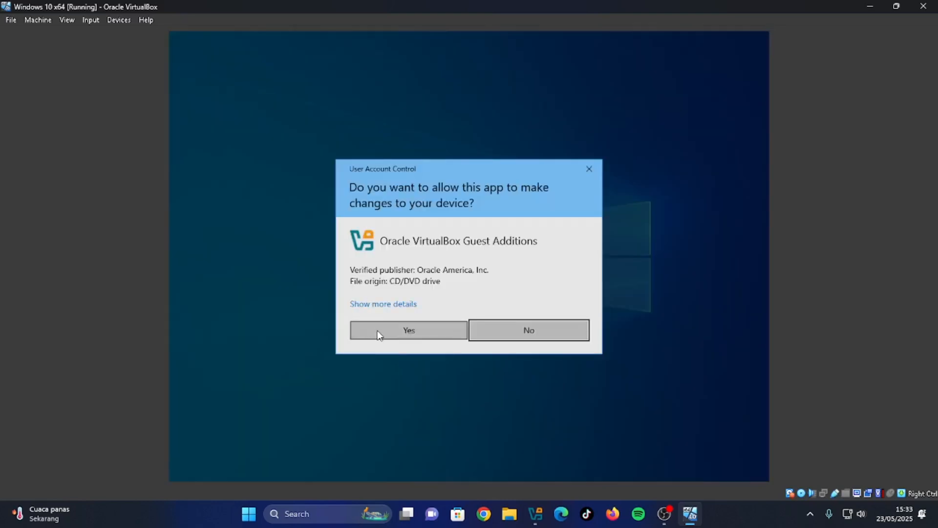
click(380, 334)
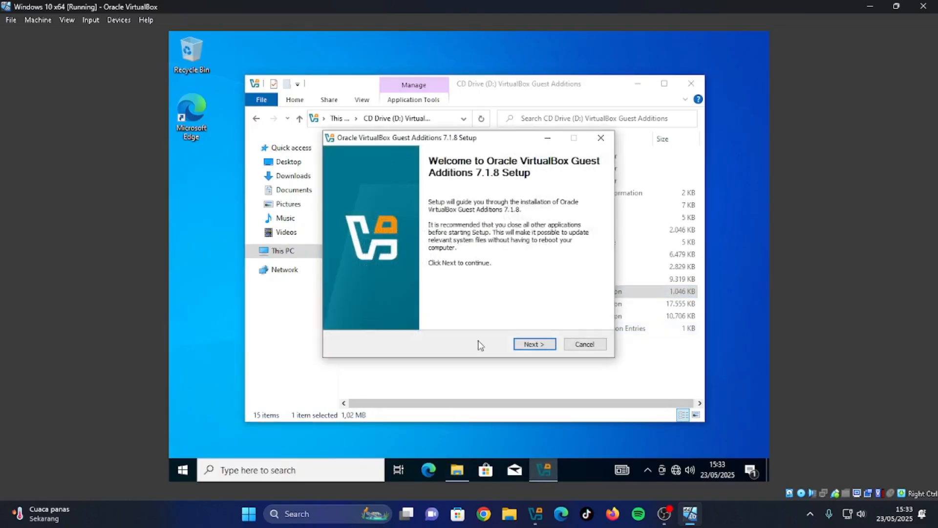
click(534, 344)
click(533, 344)
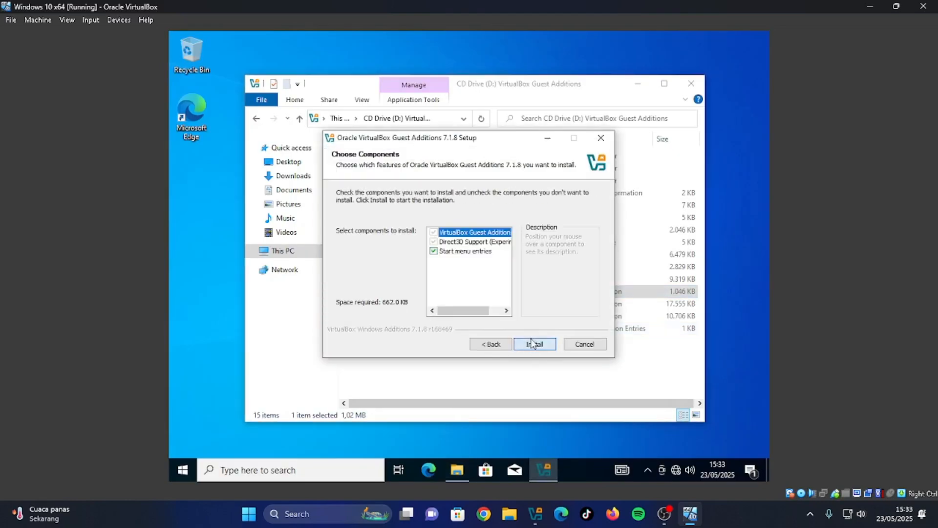
click(533, 344)
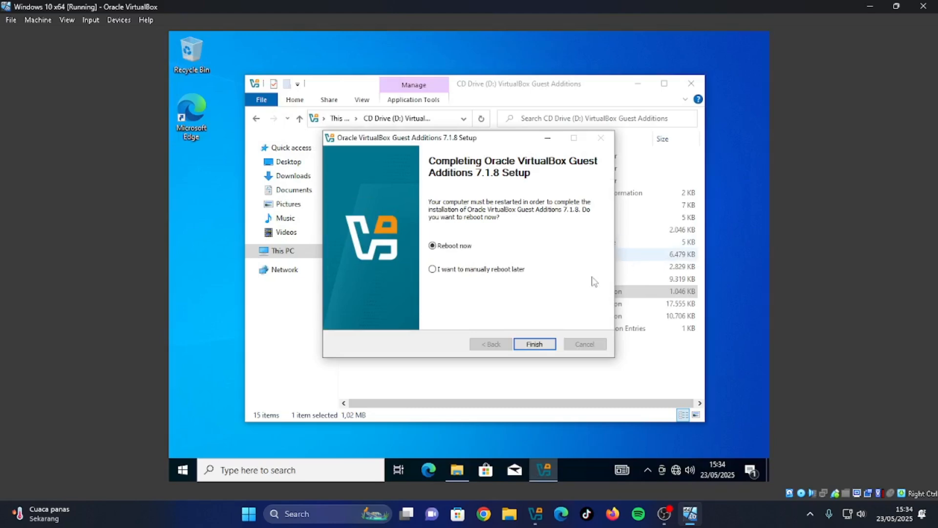
Finish the Guest Additions setup with a manual reboot chosen, and close the CD drive window.
click(457, 270)
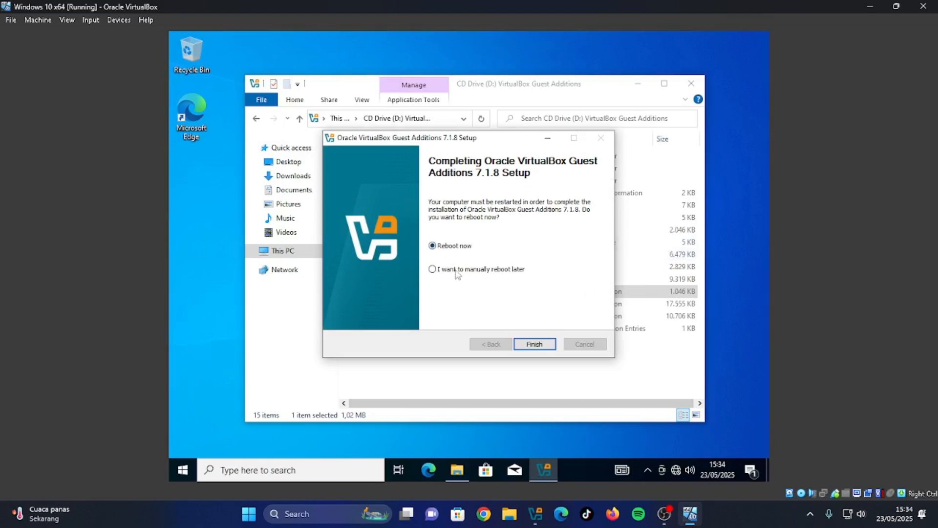
click(535, 344)
click(691, 83)
Review the desktop background options in the guest's personalization settings, and close the Settings window.
right_click(543, 124)
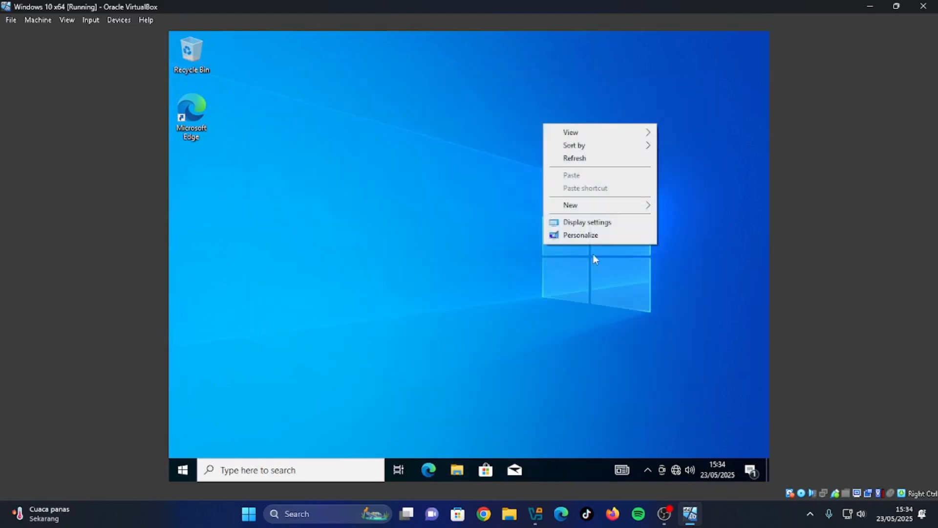
click(614, 236)
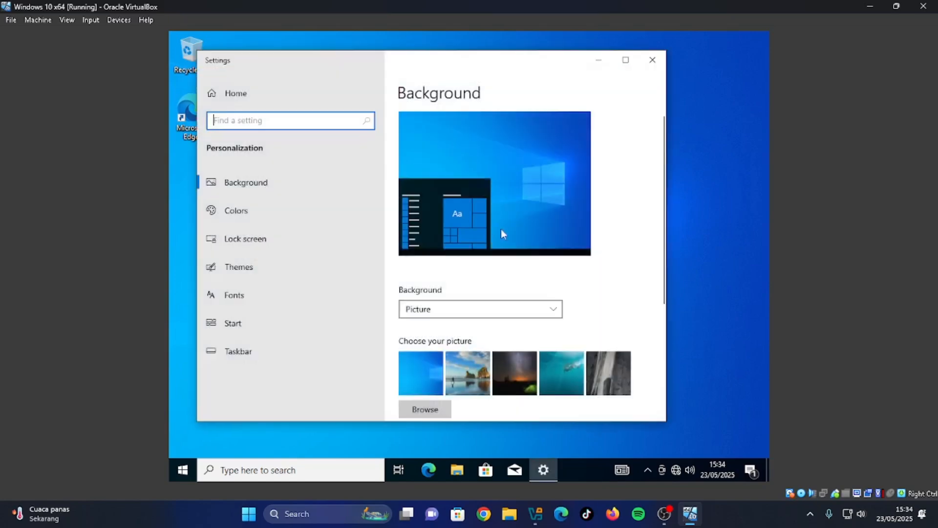
scroll(502, 234, down, 4)
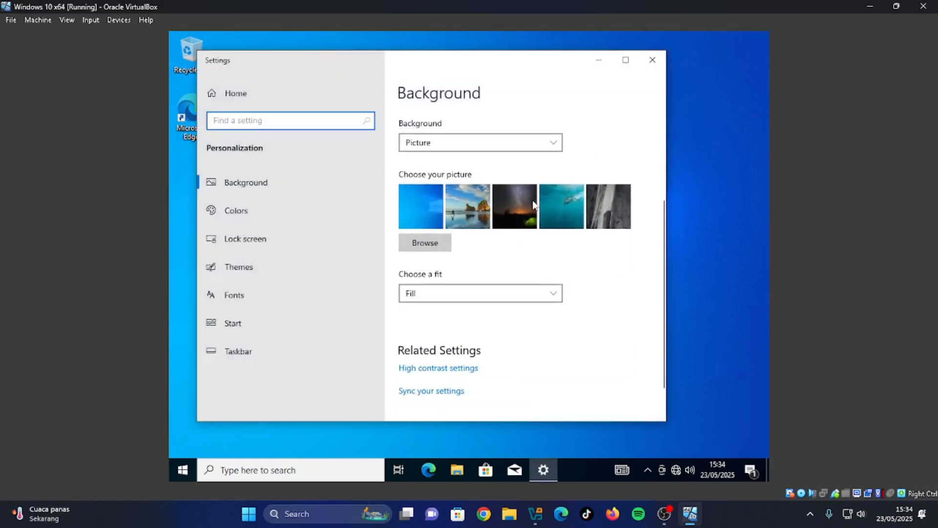
click(652, 59)
right_click(601, 167)
click(344, 292)
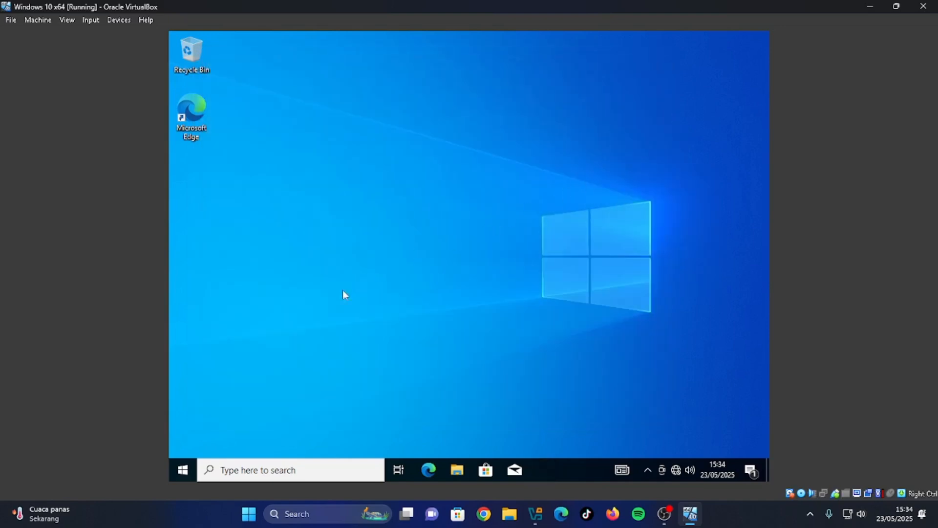
Restart the Windows 10 guest to complete the Guest Additions installation.
click(181, 469)
click(183, 443)
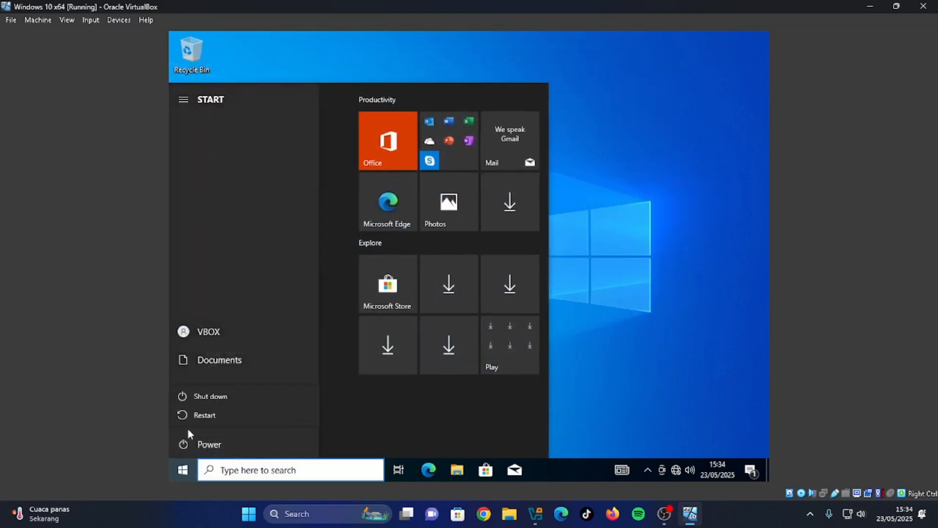
click(202, 418)
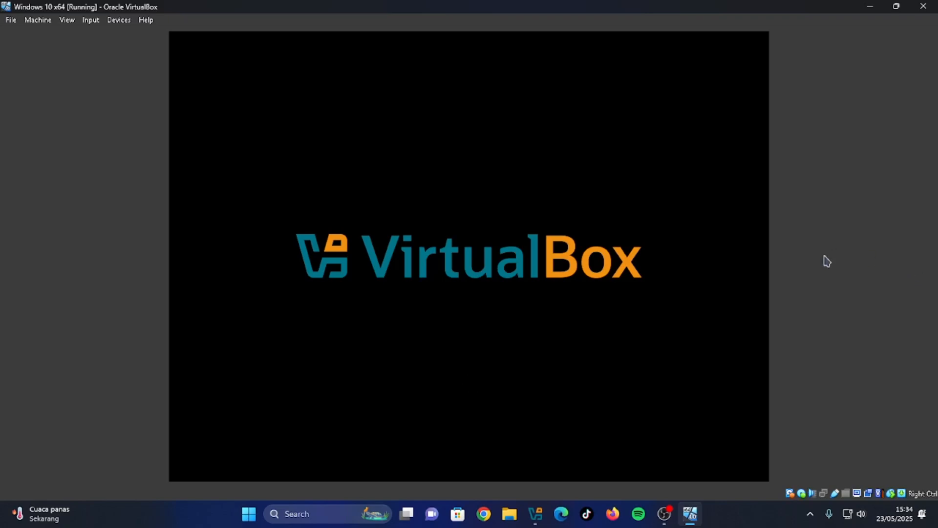
Try full-screen mode for the virtual machine during the guest's startup and sign-in, and check the available view options.
key(ctrl+f)
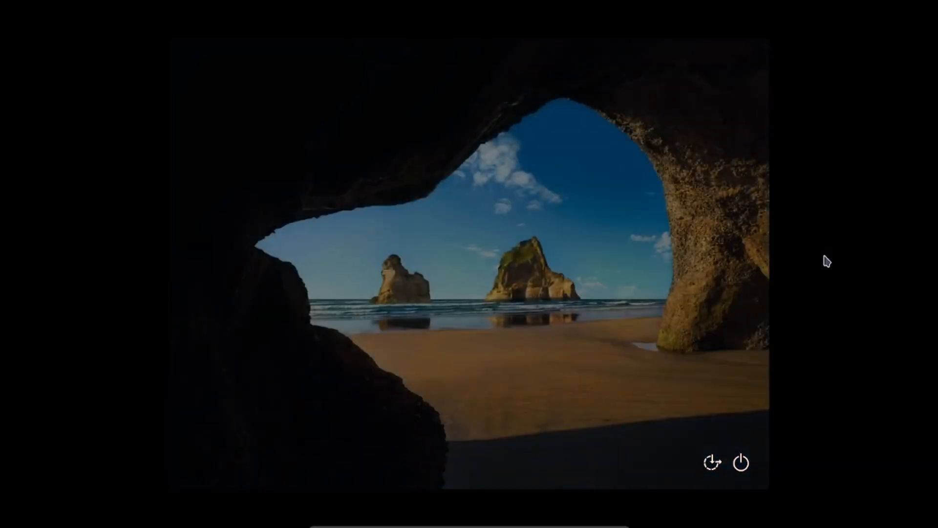
key(ctrl+f)
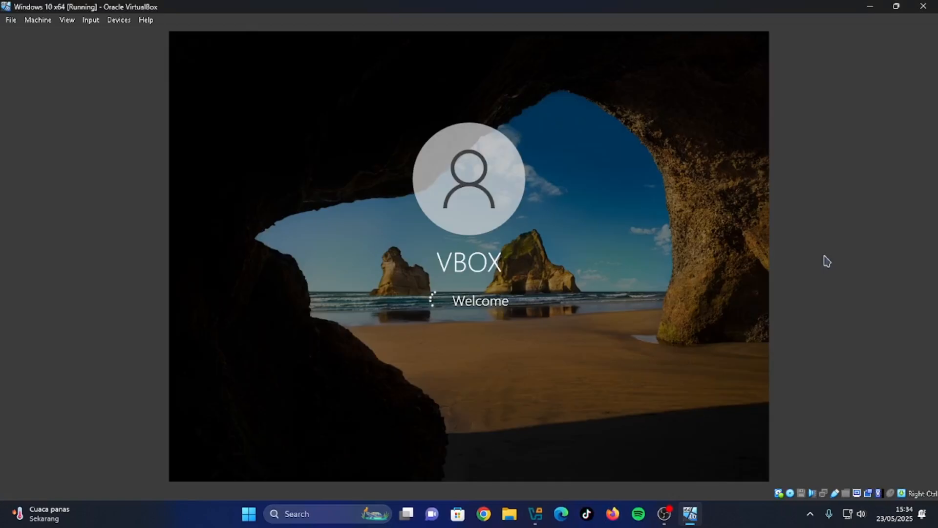
key(ctrl+f)
key(ctrl+f)
click(67, 20)
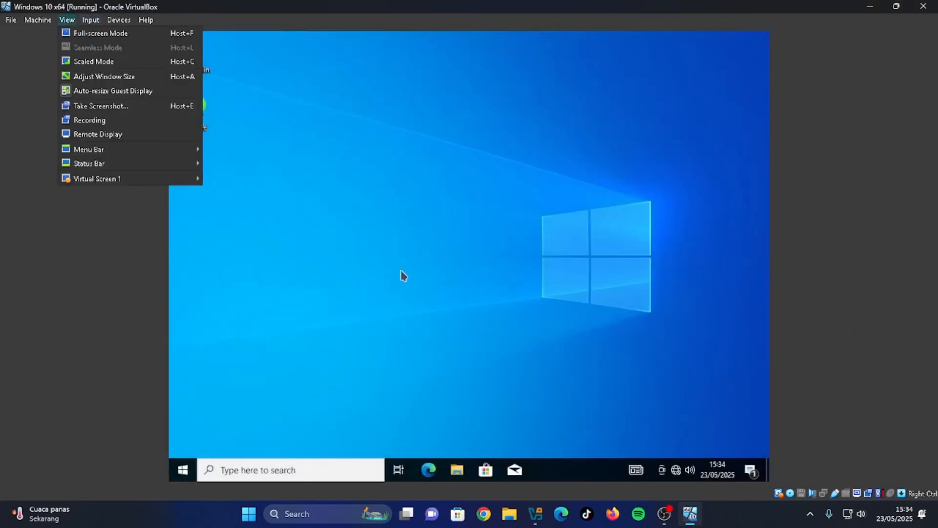
click(533, 331)
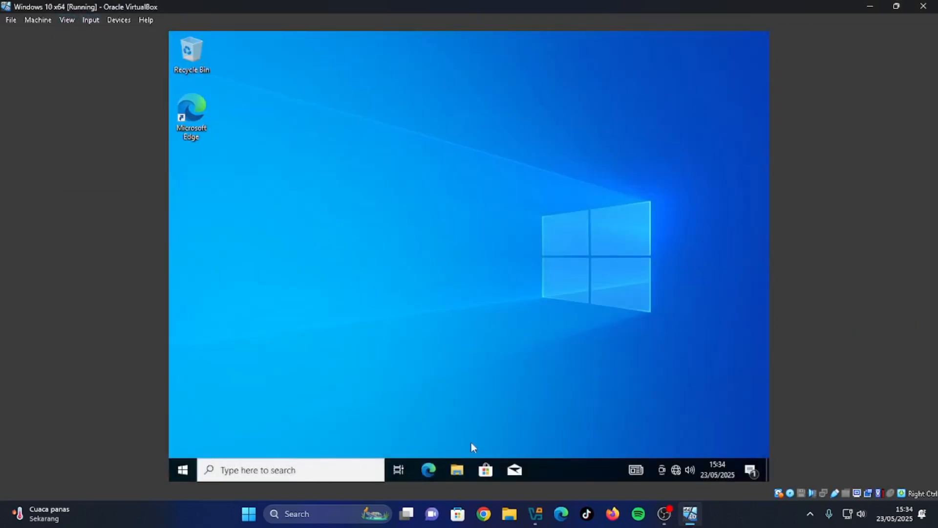
Toggle full-screen mode on and off at the guest desktop, and open the virtual machine's view options.
key(ctrl+f)
key(ctrl+f)
click(69, 20)
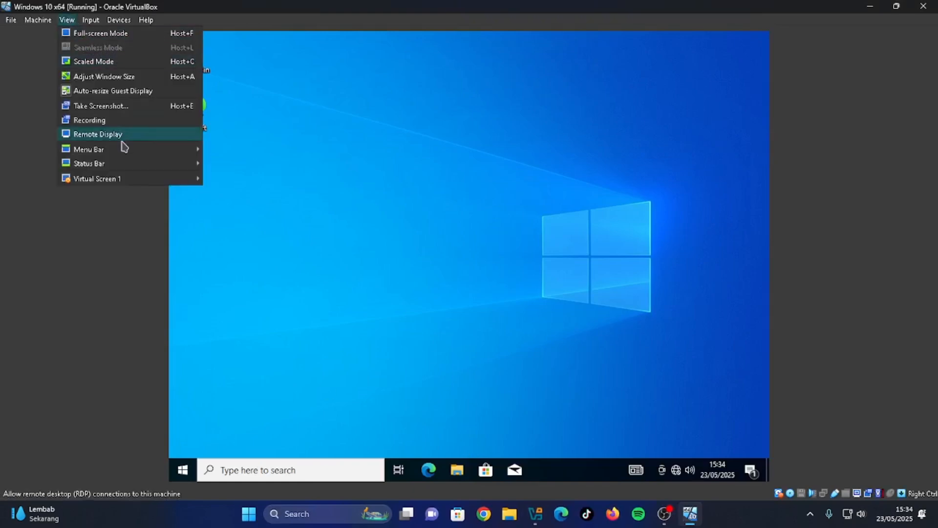
Resize the virtual machine's Virtual Screen 1 to 1600x900.
mouse_move(123, 180)
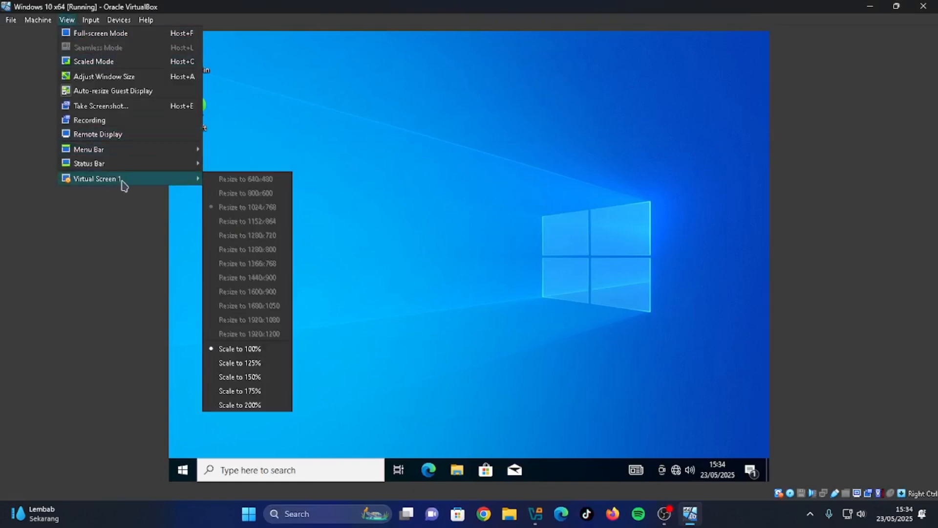
click(7, 229)
click(69, 20)
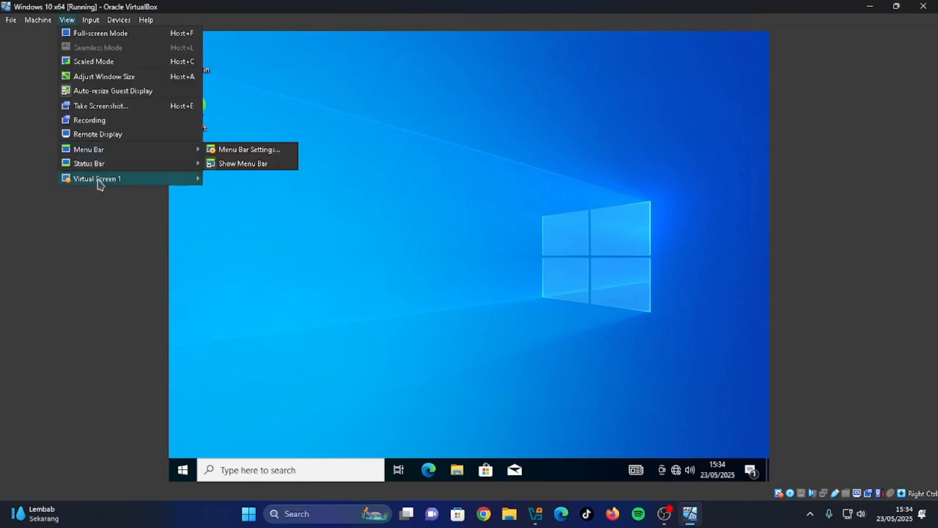
mouse_move(125, 182)
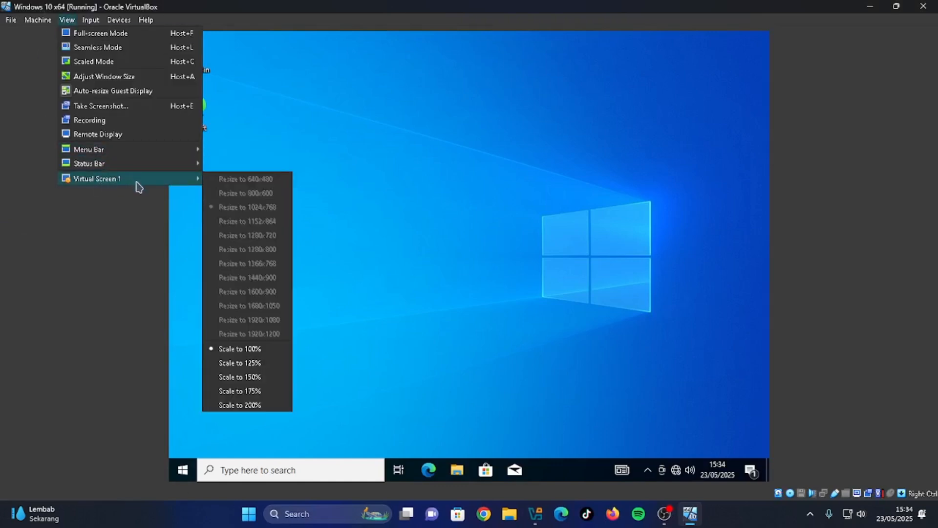
click(86, 200)
click(64, 20)
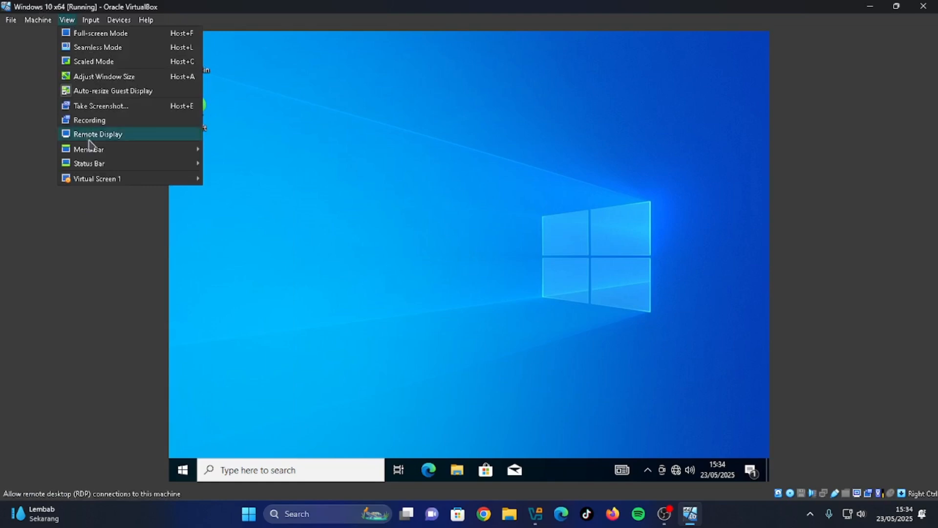
mouse_move(121, 180)
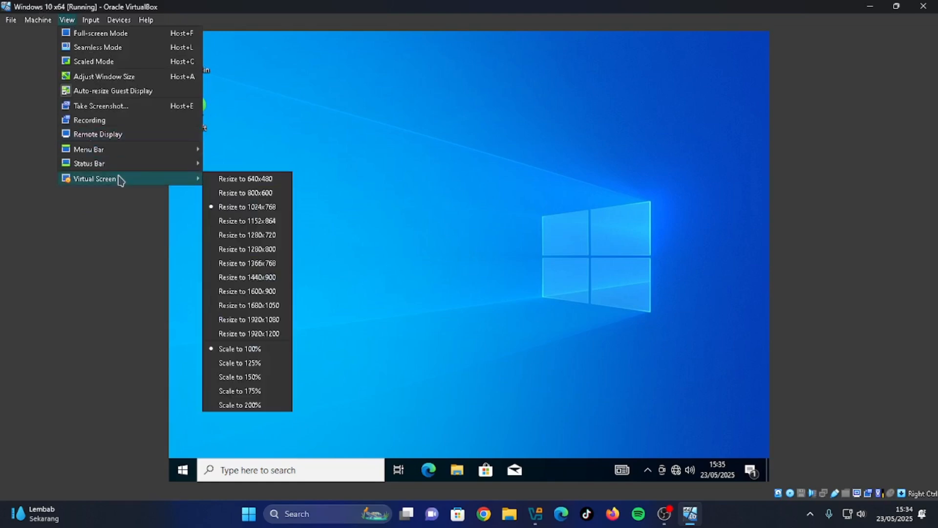
click(262, 290)
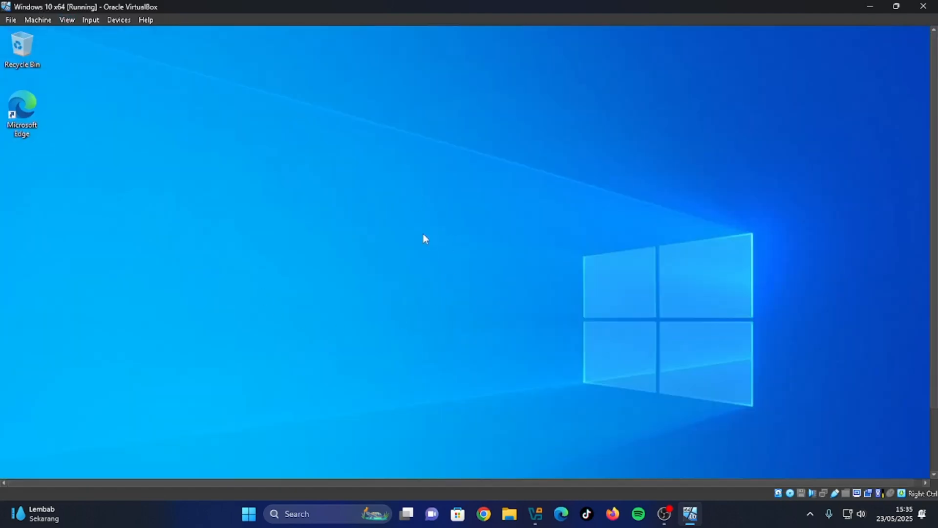
Try the virtual machine in full-screen and seamless display modes, returning to the normal window.
key(ctrl+f)
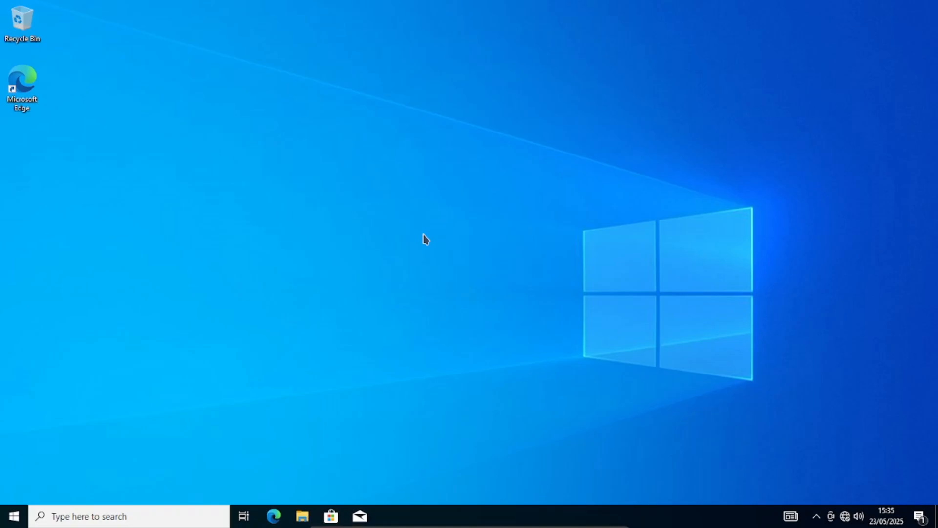
key(ctrl+f)
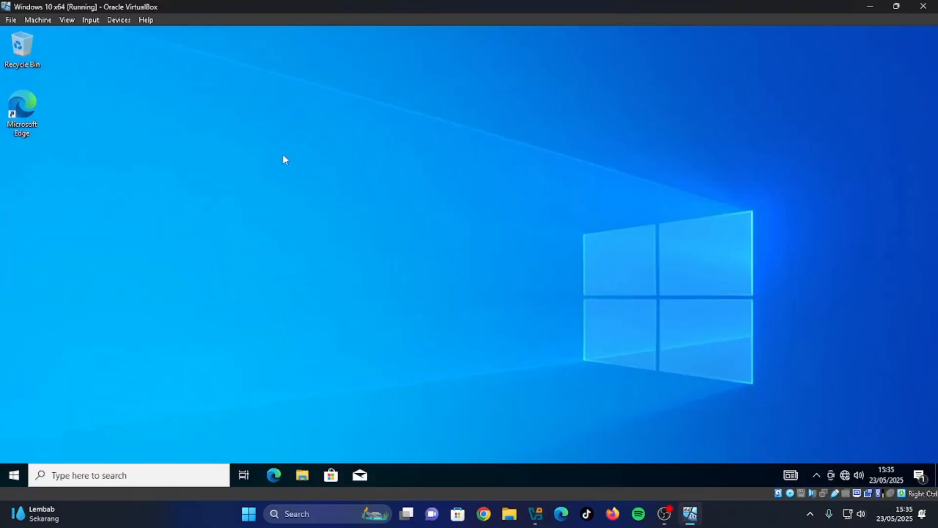
click(67, 20)
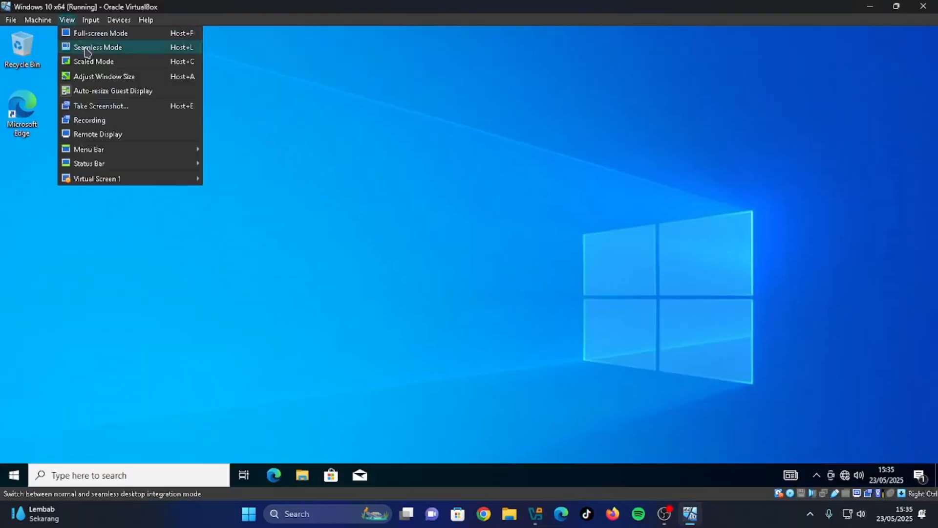
click(100, 48)
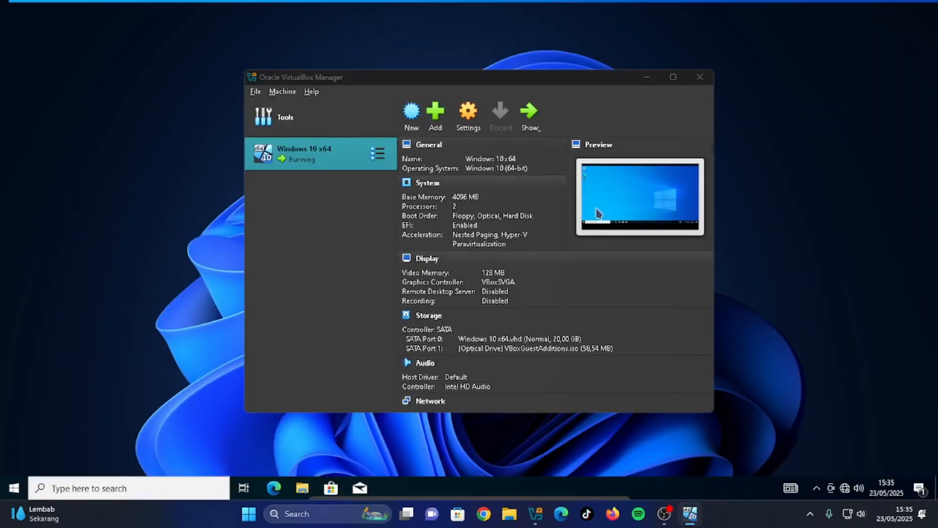
drag(525, 79, 491, 71)
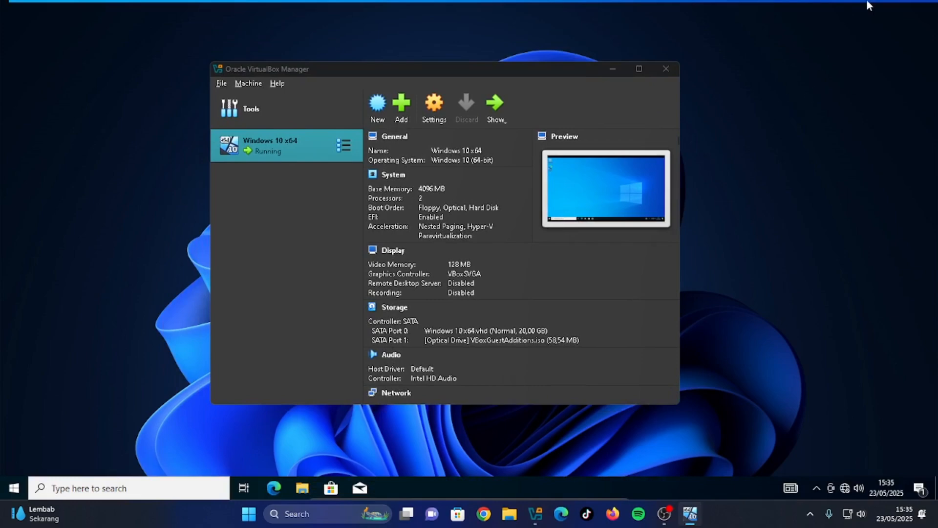
key(ctrl+l)
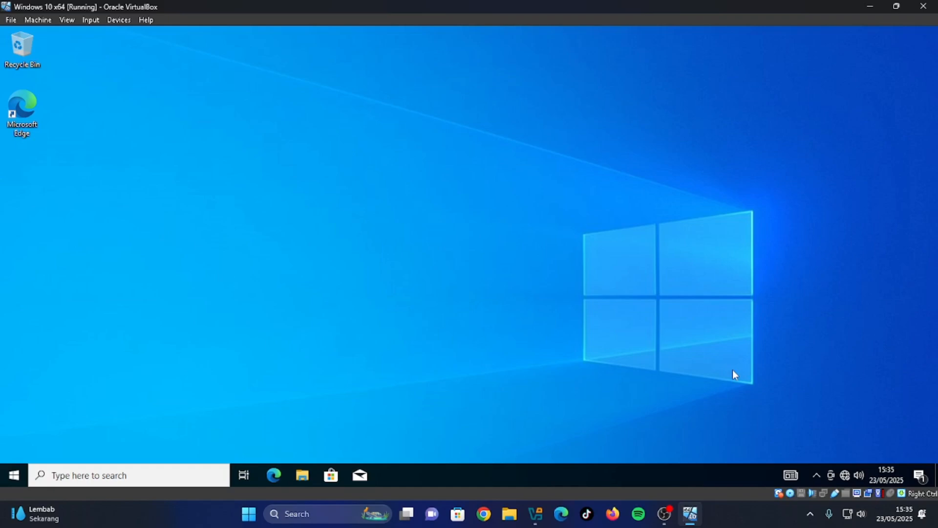
Switch the virtual machine to full-screen mode.
key(ctrl+f)
key(ctrl+f)
key(ctrl+f)
right_click(502, 250)
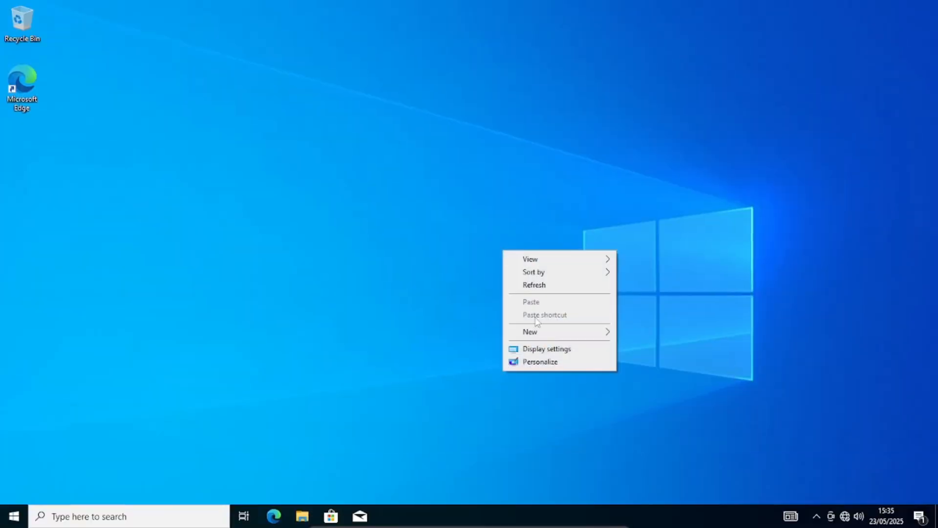
click(528, 361)
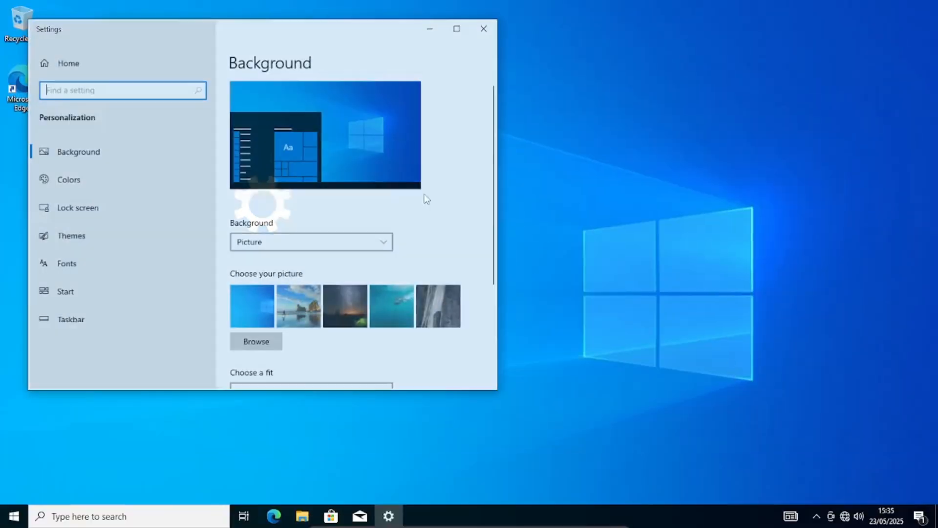
click(484, 29)
Search the guest for "system pro", open System Properties through Create a restore point, and open the advanced Performance settings.
key(super)
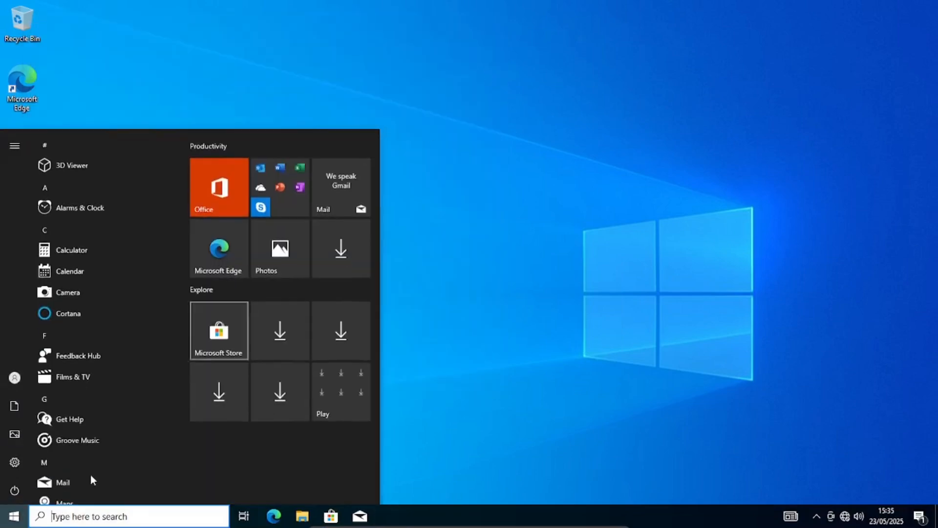
text(sys)
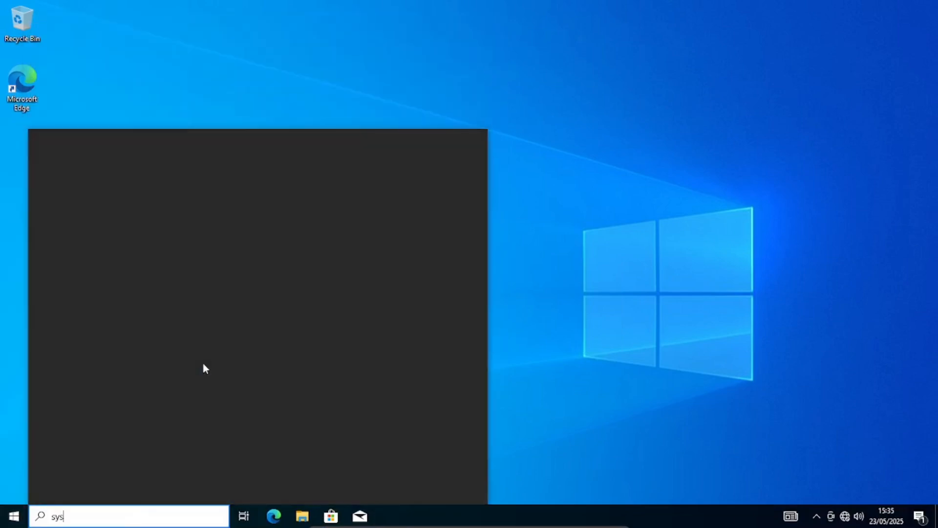
text(tem pr)
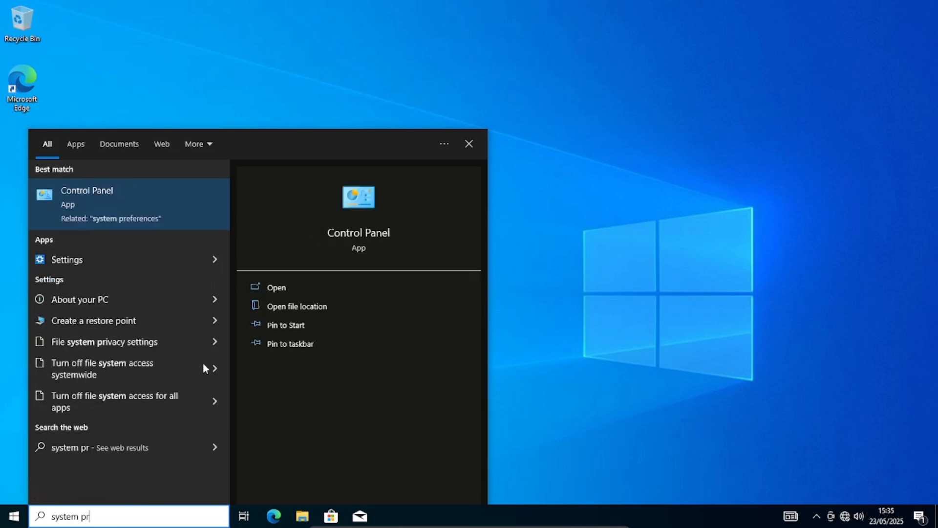
text(o)
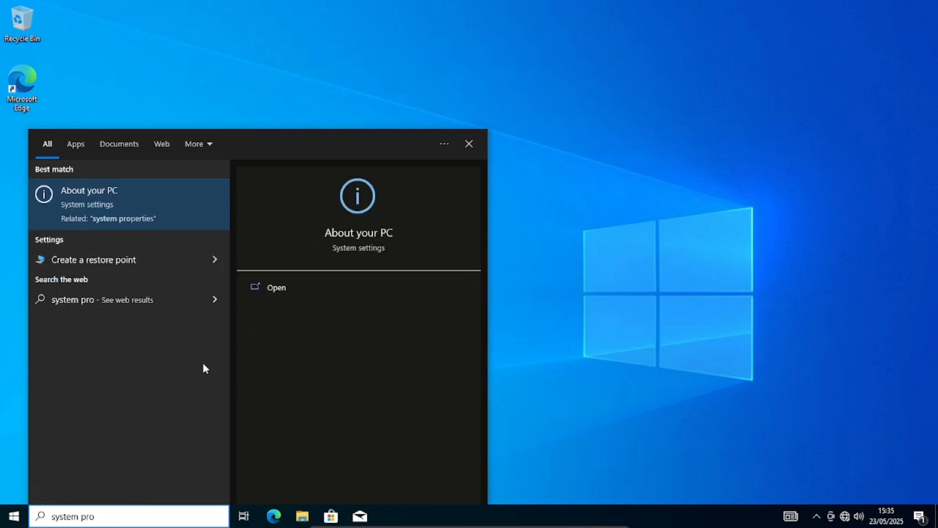
text(p)
key(BackSpace)
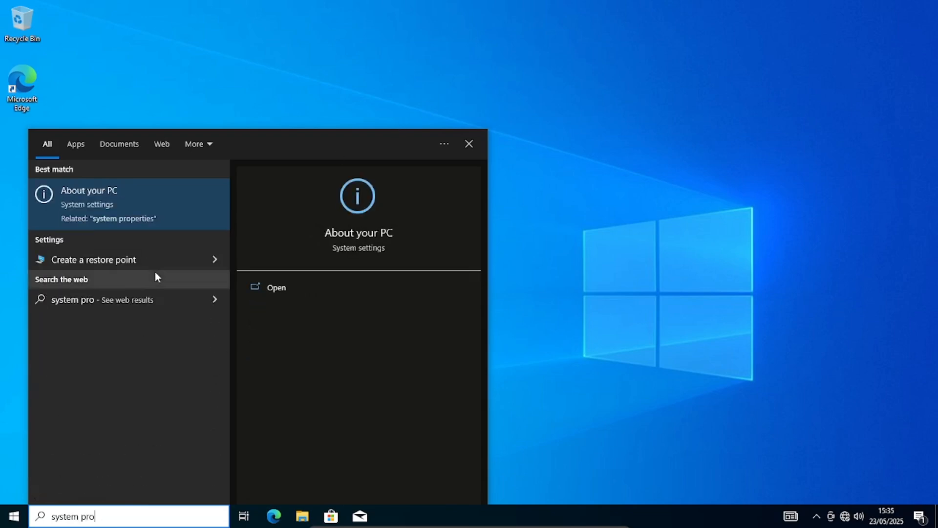
click(142, 260)
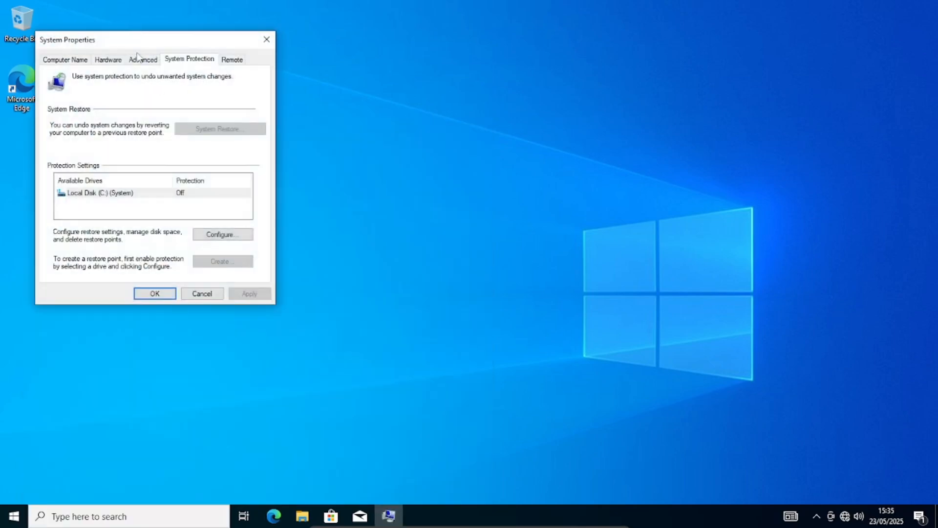
click(137, 58)
click(236, 126)
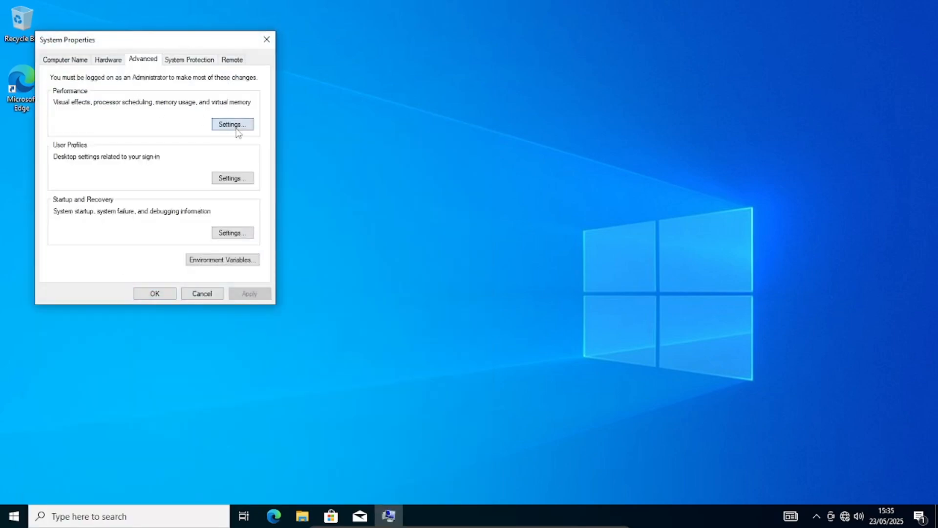
Adjust visual effects for best performance, keeping only thumbnails instead of icons, translucent selection rectangle and window contents while dragging, and apply.
click(72, 177)
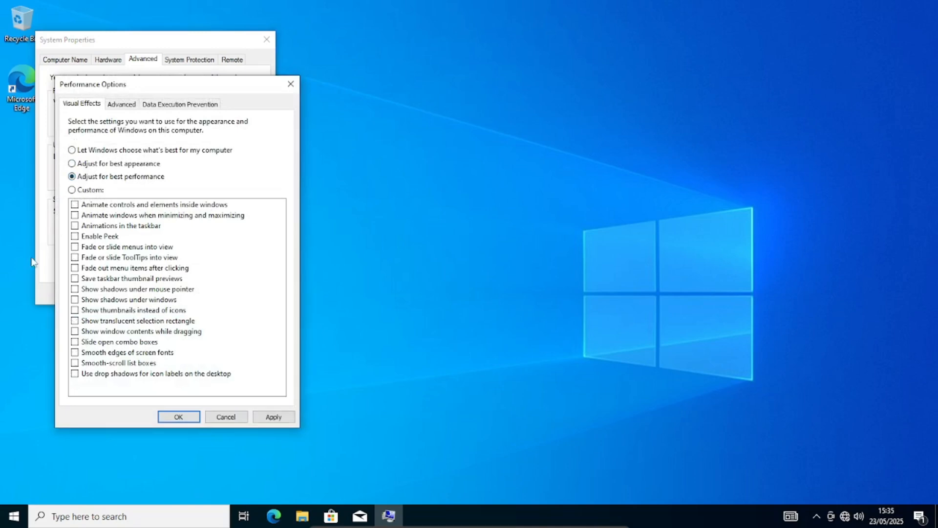
click(109, 312)
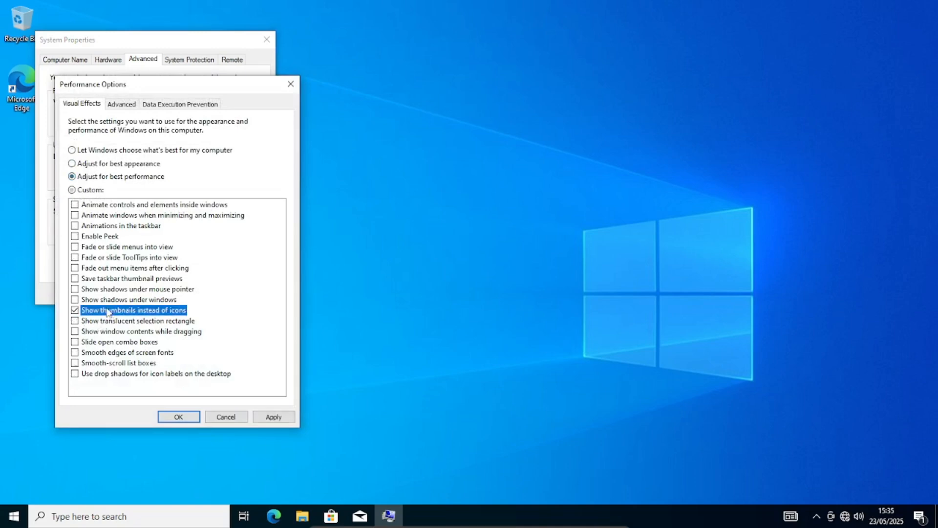
click(99, 322)
click(108, 332)
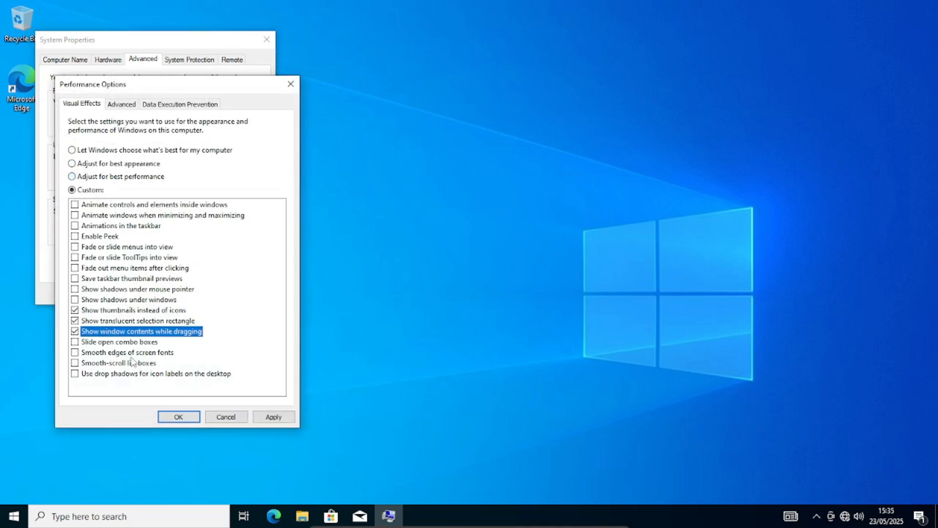
click(176, 417)
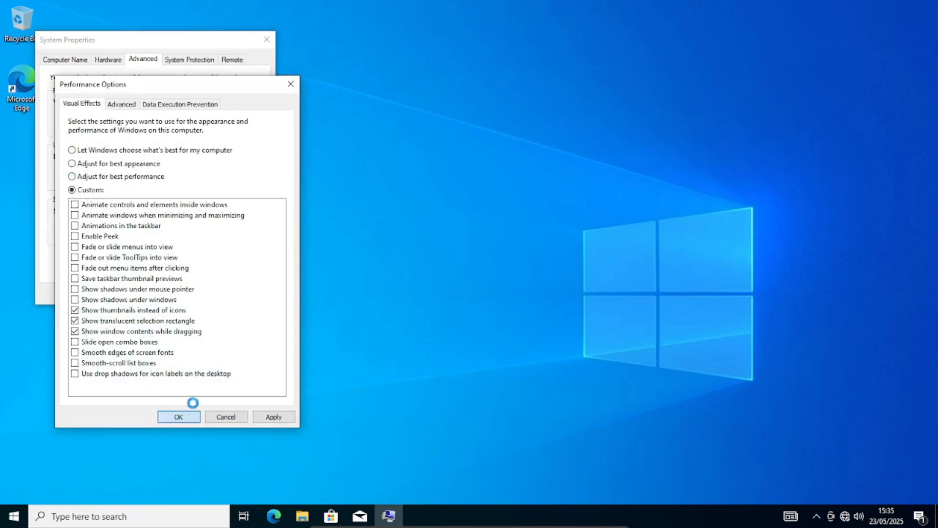
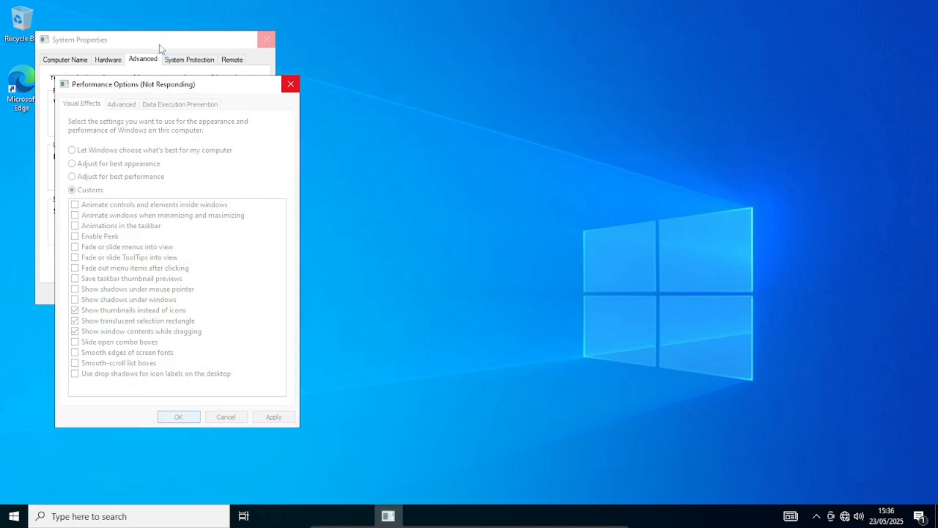
click(159, 294)
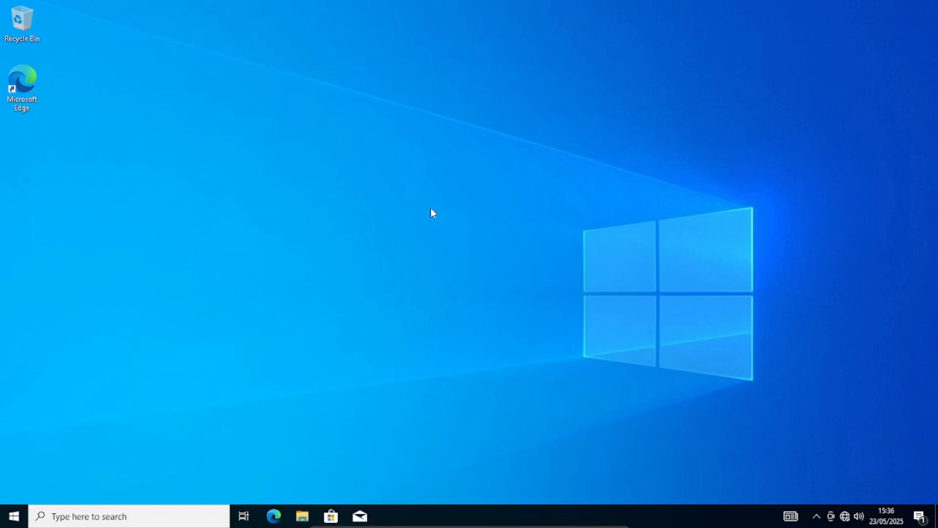
Open the desktop personalization settings and set the background picture to the starry night sky with the green tent.
right_click(427, 210)
click(417, 236)
right_click(416, 235)
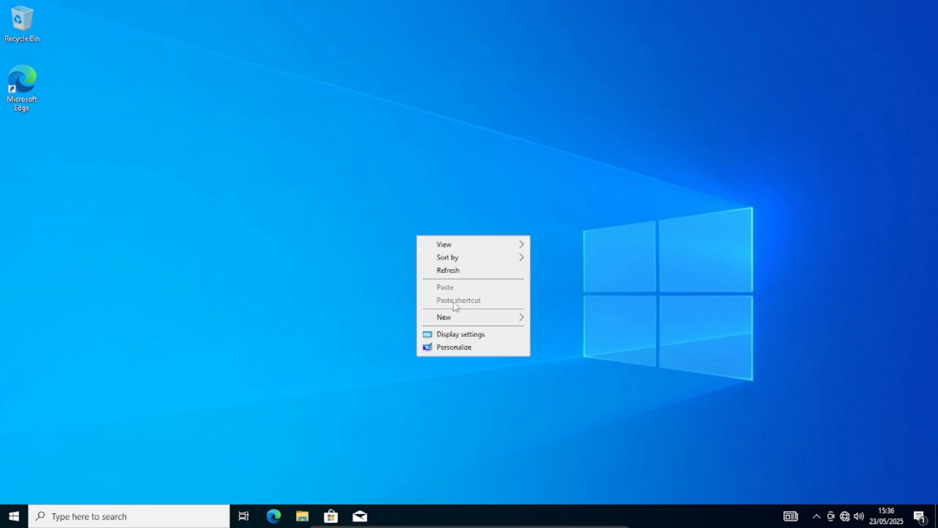
click(454, 347)
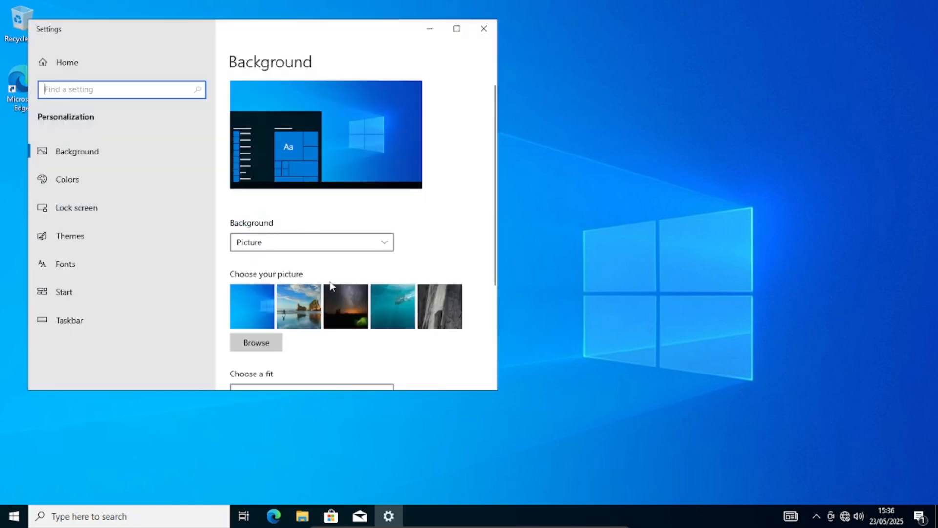
click(344, 307)
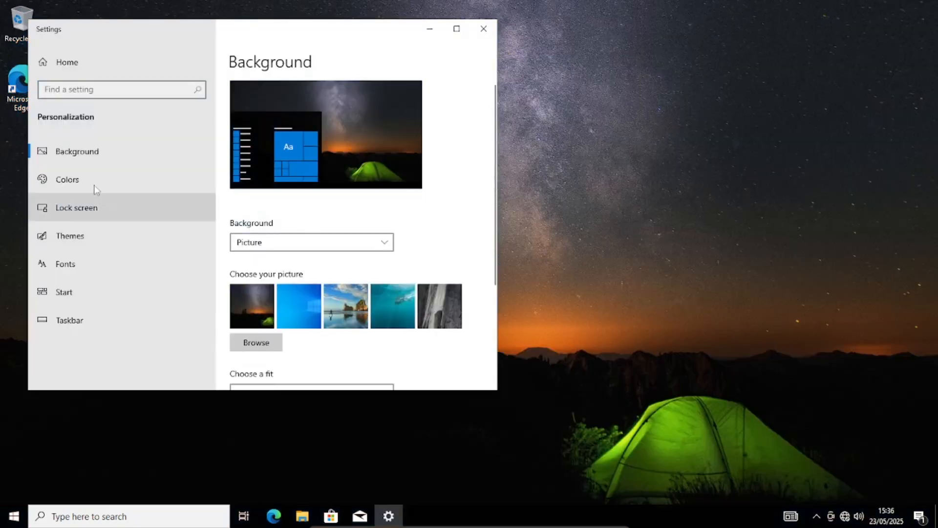
Set the default app mode to Dark in the Colors settings and close Settings.
click(204, 171)
scroll(247, 297, down, 3)
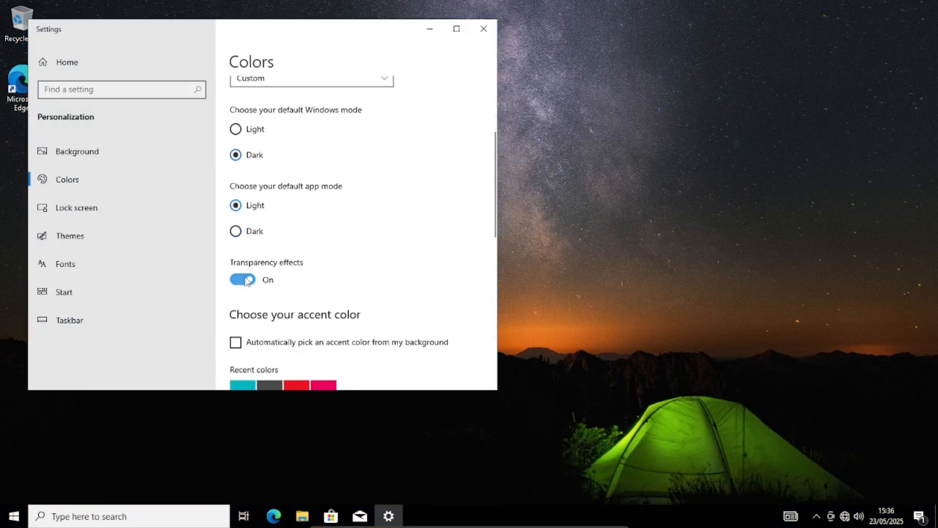
click(235, 232)
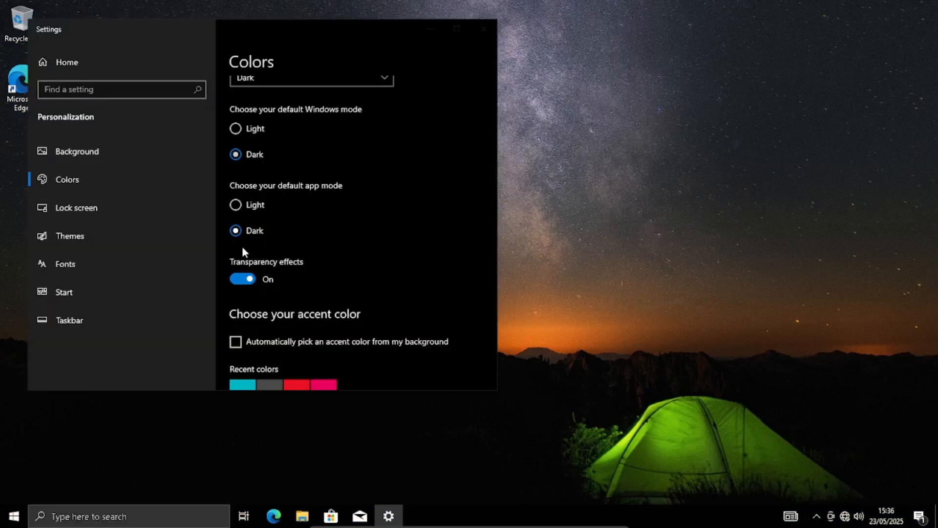
scroll(242, 248, down, 9)
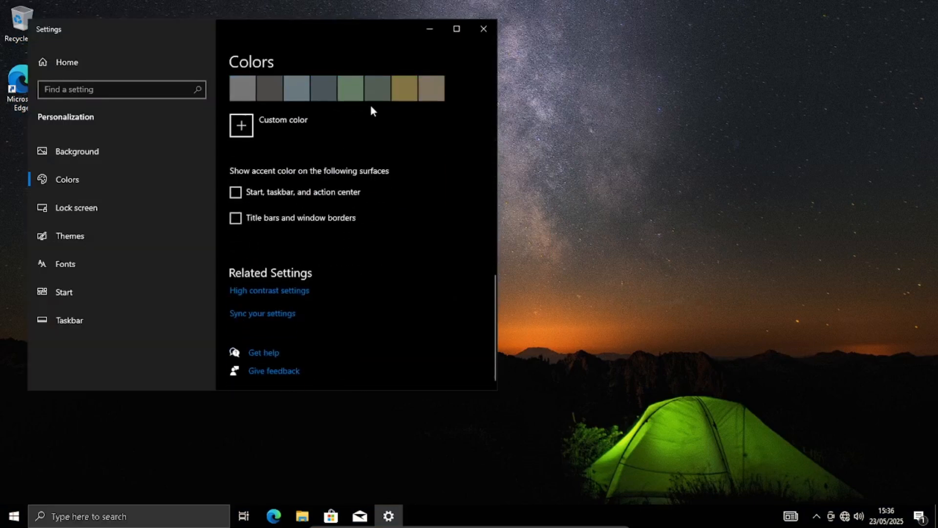
click(484, 29)
key(super)
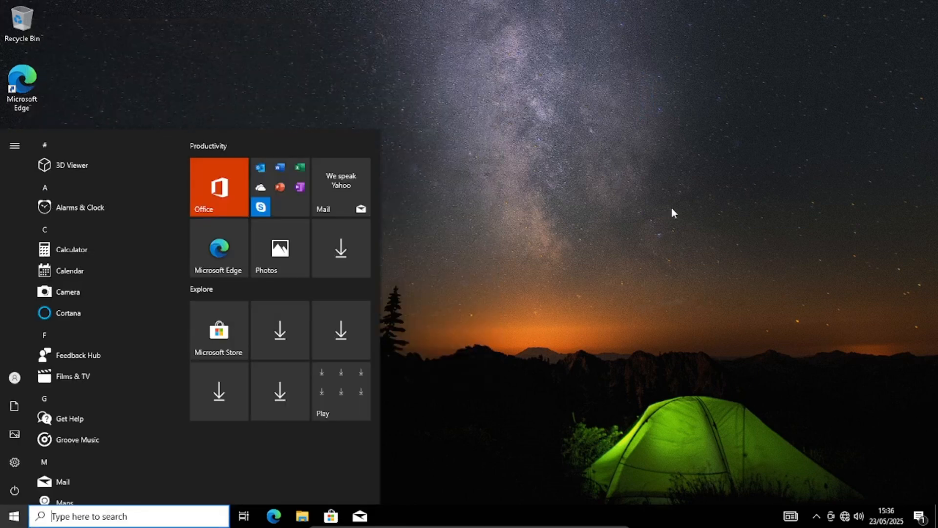
key(super)
key(super)
key(super)
key(super)
right_click(601, 195)
click(563, 206)
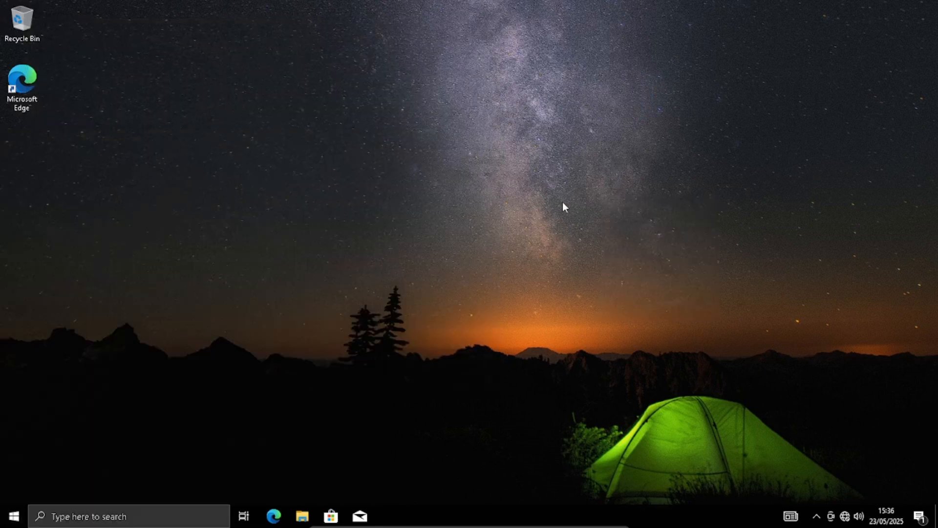
Refresh the guest desktop and switch the virtual machine from full-screen to windowed mode.
right_click(431, 304)
click(391, 324)
key(Control_R+f)
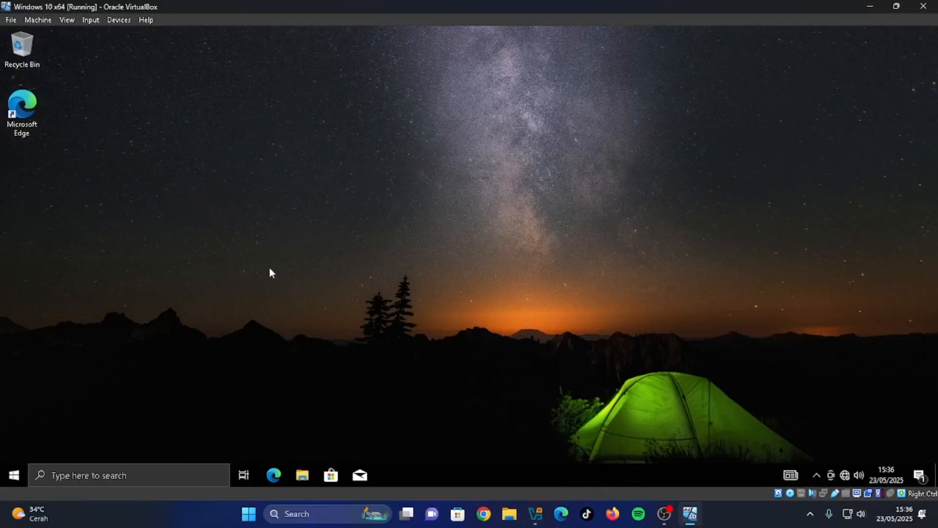
drag(273, 233, 170, 327)
right_click(169, 327)
click(228, 285)
right_click(228, 286)
click(180, 290)
drag(622, 311, 538, 348)
right_click(509, 354)
click(473, 378)
Open File Explorer on the host, view the contents of Downloads > Programs > untuk vbox, and return to the Programs folder.
click(510, 514)
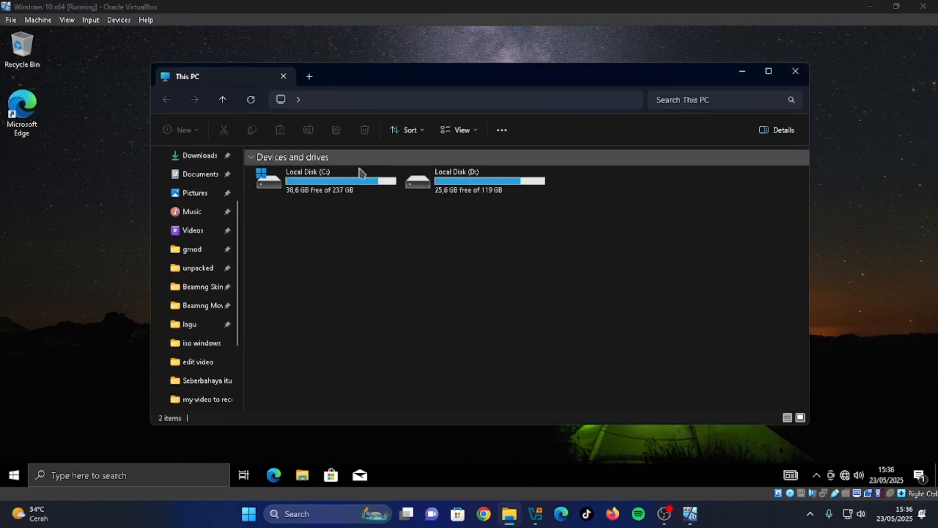
scroll(184, 192, up, 1)
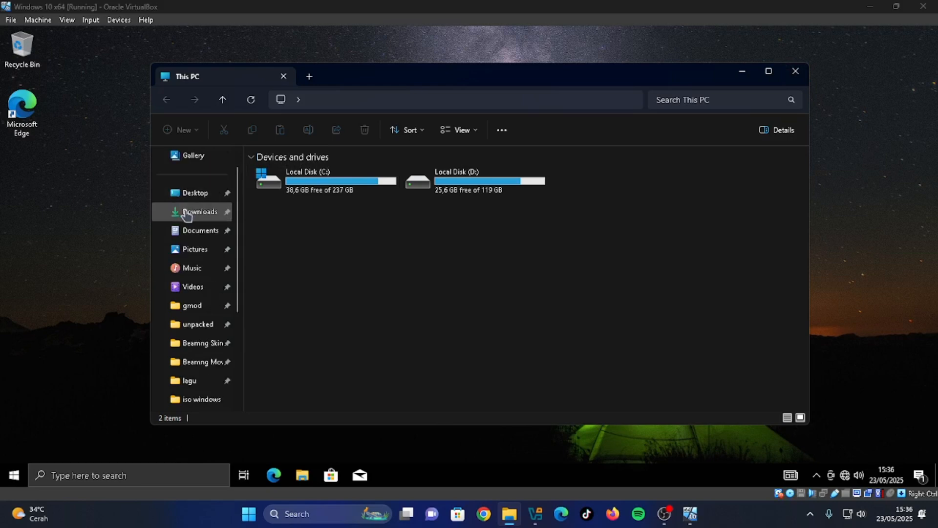
click(191, 211)
double_click(312, 190)
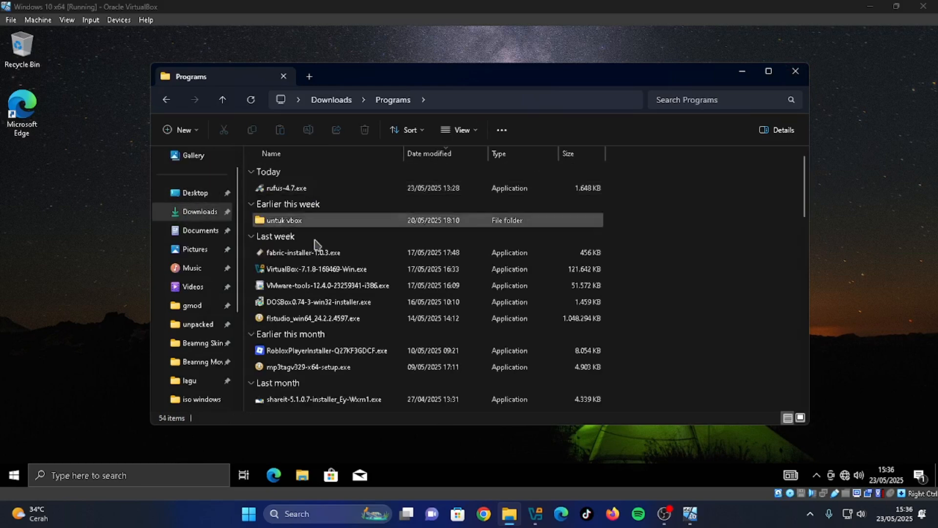
double_click(472, 223)
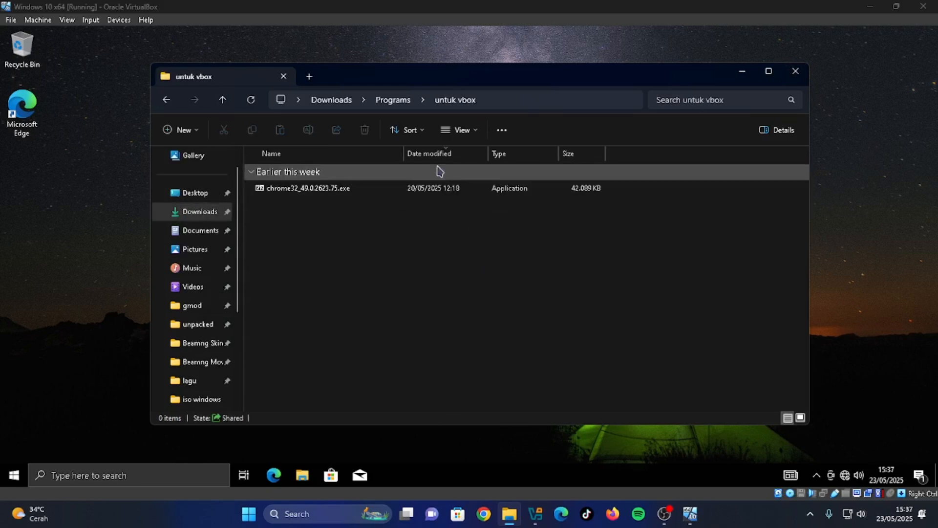
click(393, 100)
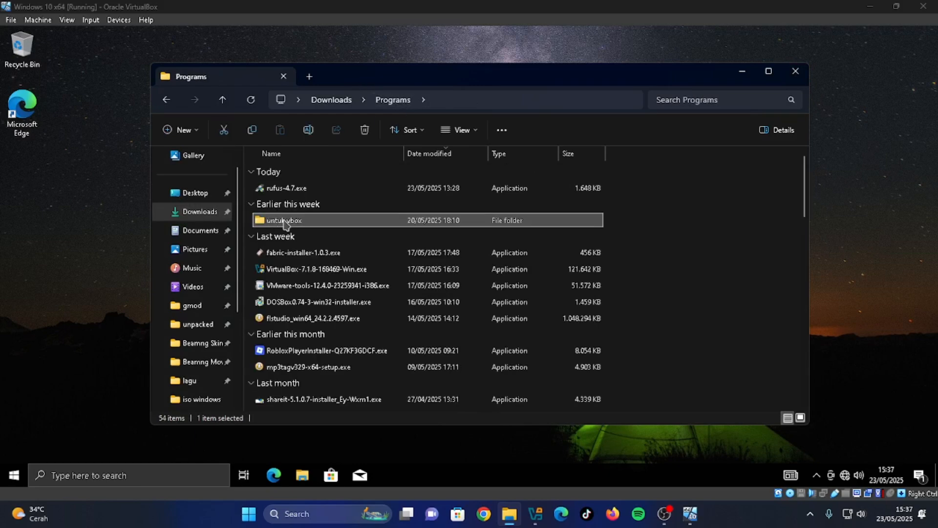
Check the network sharing permission options for Everyone on the untuk vbox folder, leaving them as they are, and close its properties.
right_click(285, 224)
click(362, 419)
click(345, 486)
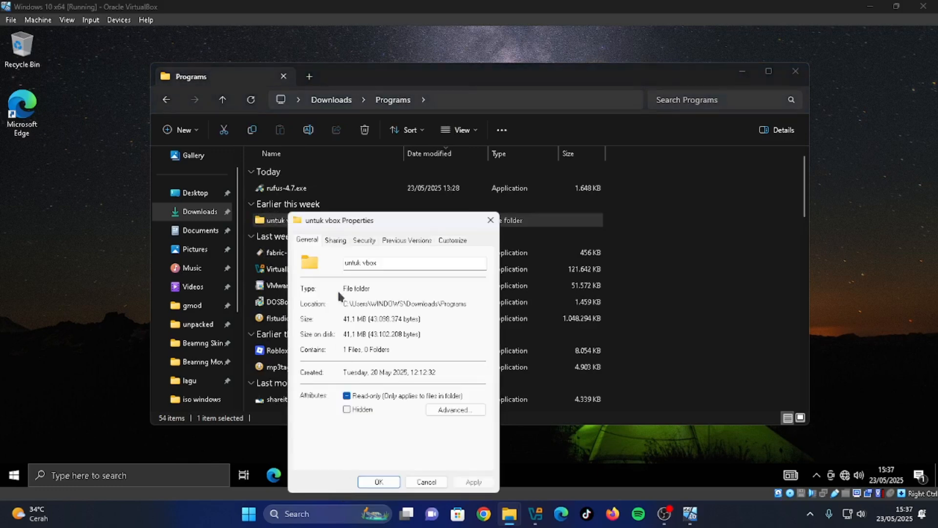
click(335, 240)
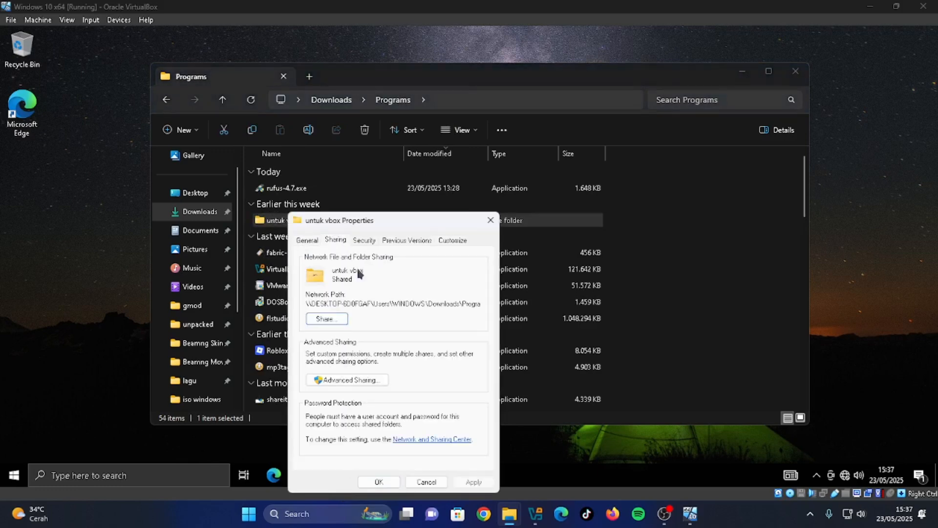
click(340, 319)
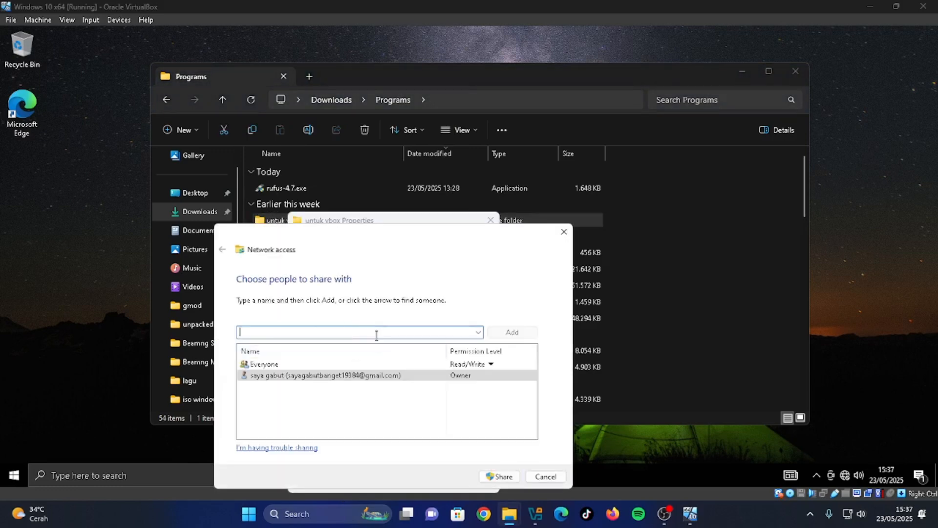
click(469, 365)
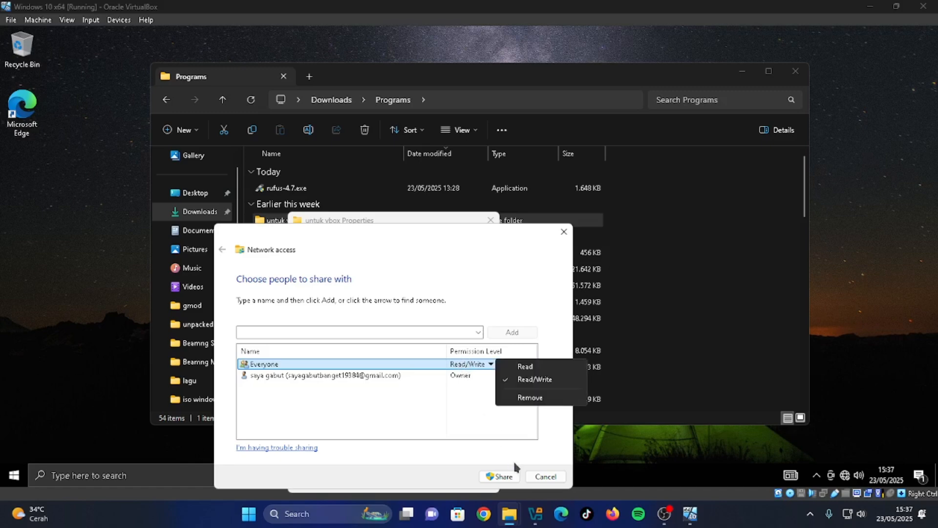
click(542, 476)
click(543, 476)
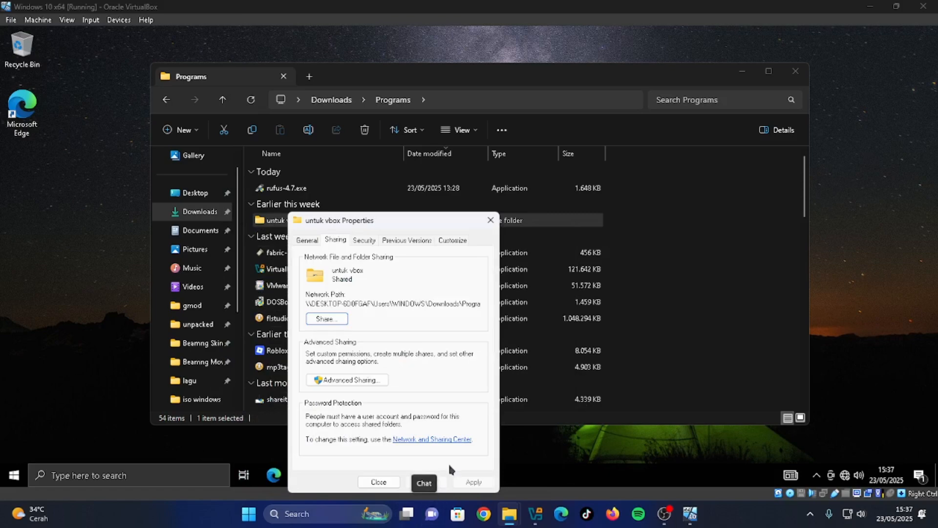
click(379, 482)
click(506, 525)
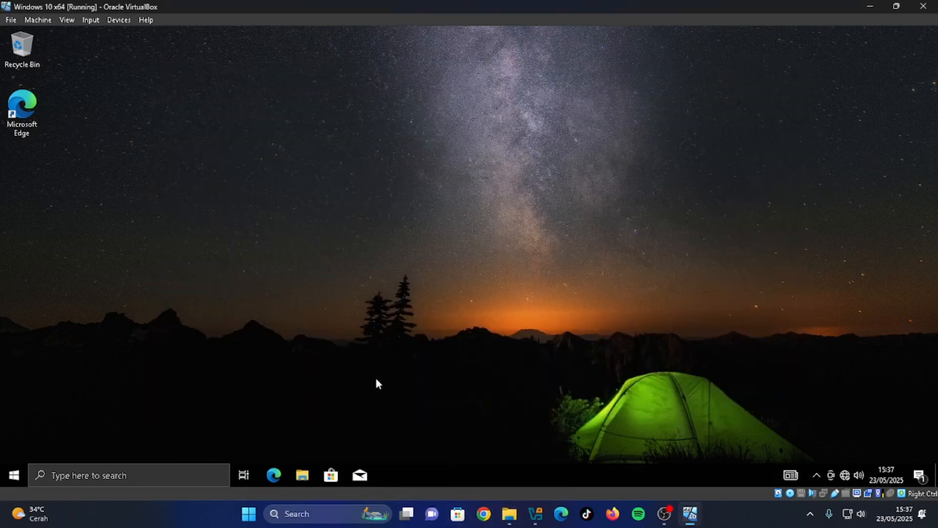
Look through the host's Pictures, lagu, gmod and Music folders for a file to share.
click(509, 518)
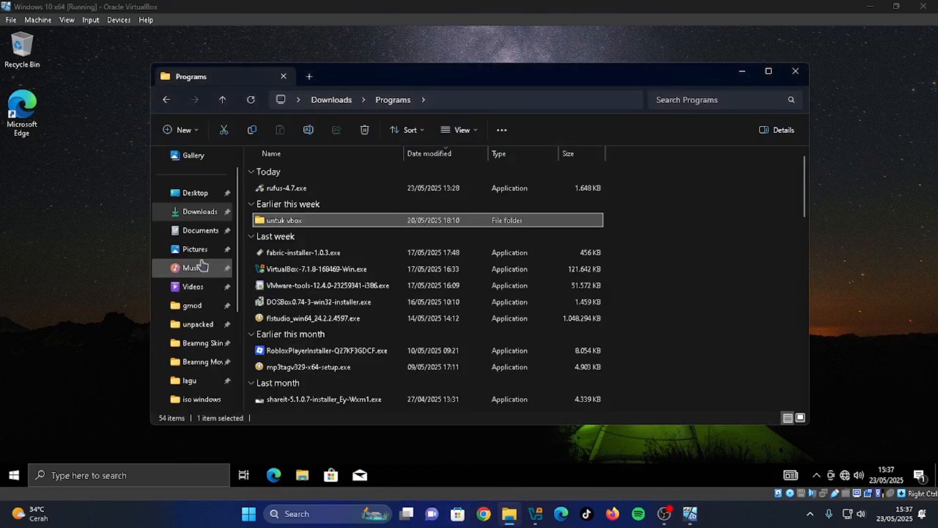
click(215, 249)
click(193, 287)
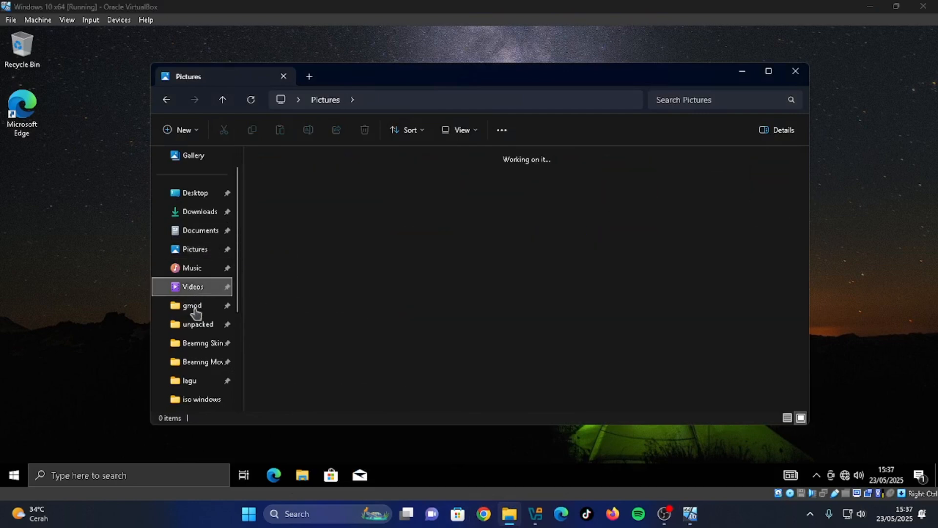
click(195, 254)
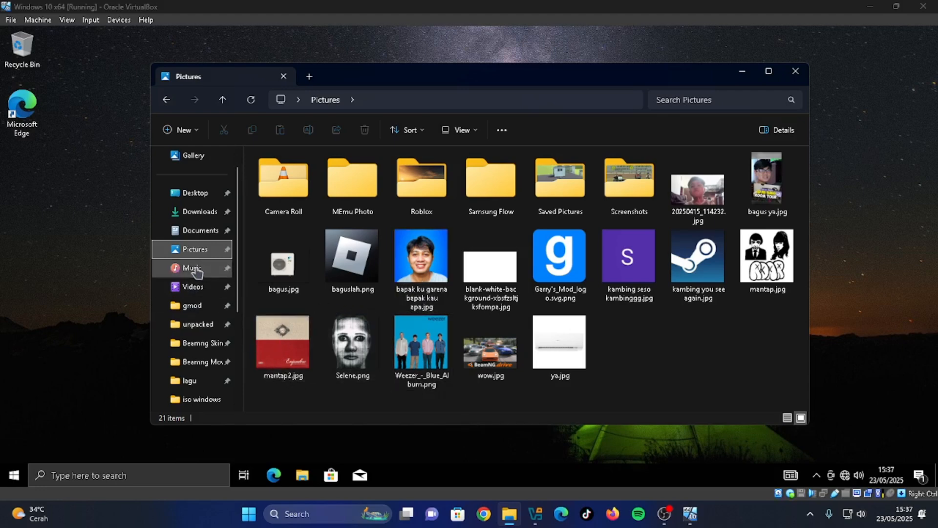
click(188, 384)
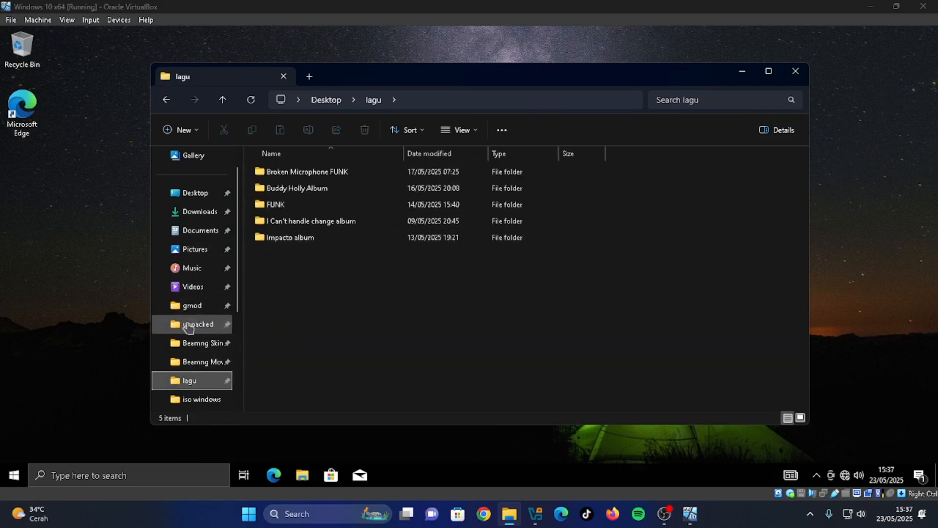
click(196, 343)
click(201, 306)
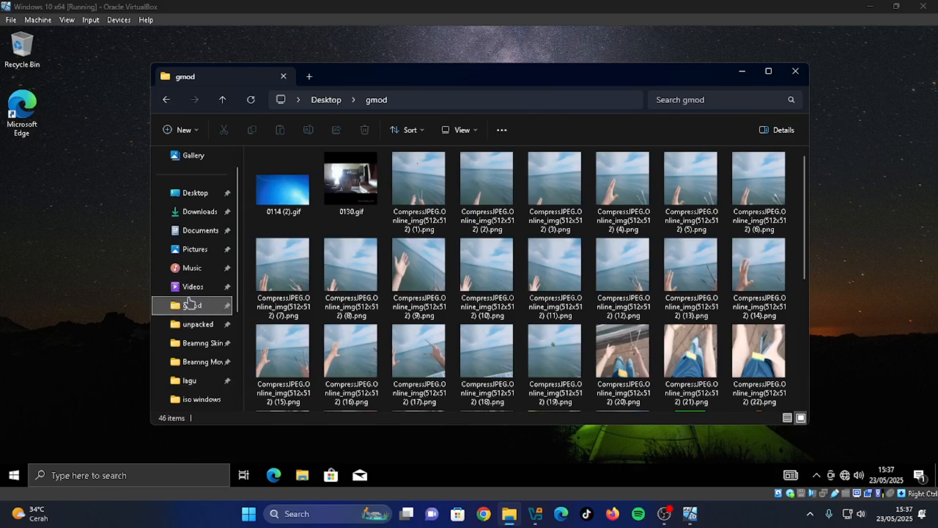
click(215, 288)
click(218, 271)
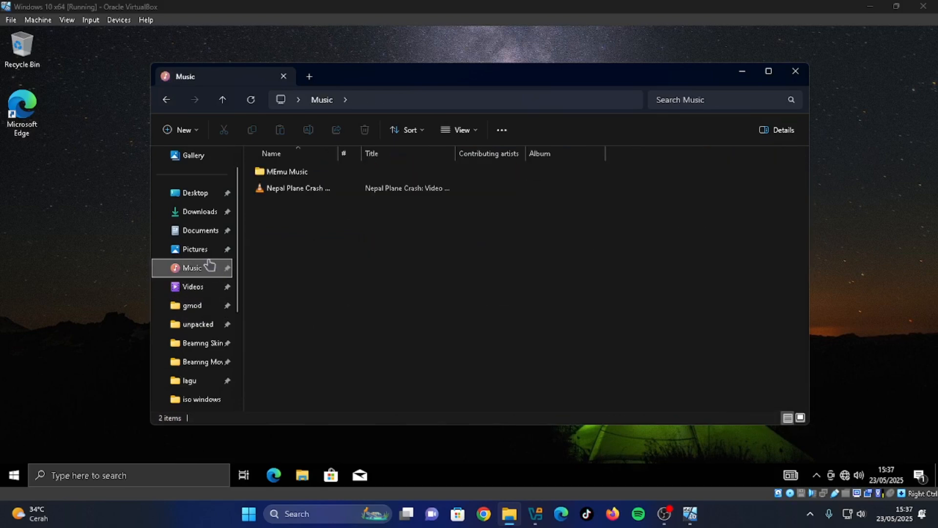
Copy the image "bapak ku garena bapak kau apa.jpg" from the host's Pictures folder.
click(218, 252)
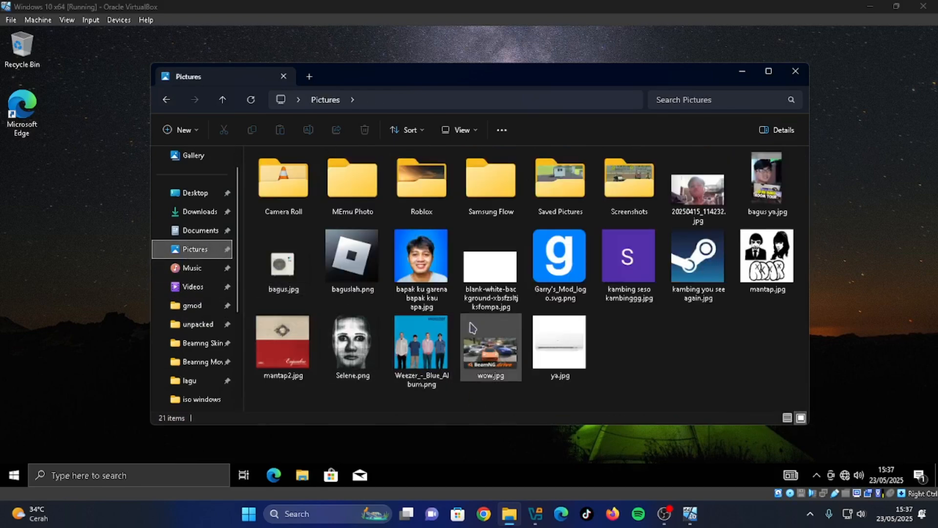
right_click(408, 270)
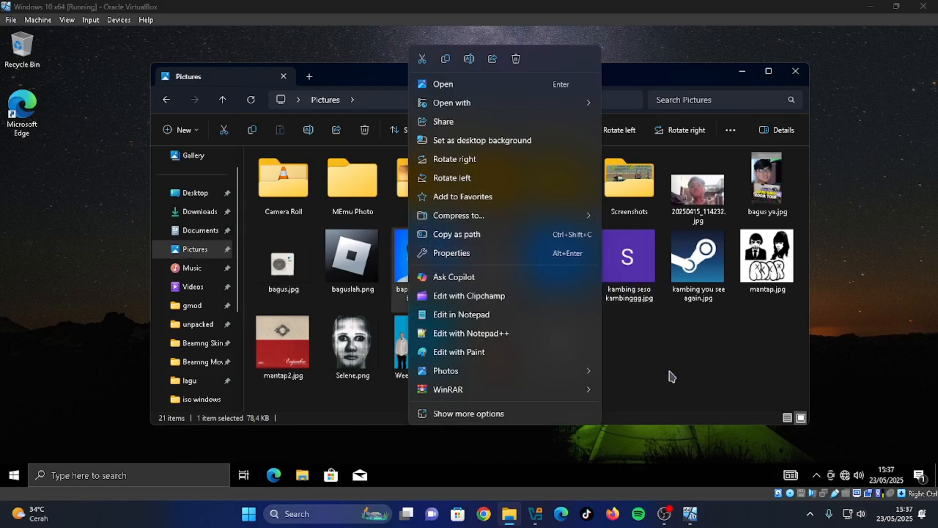
click(449, 56)
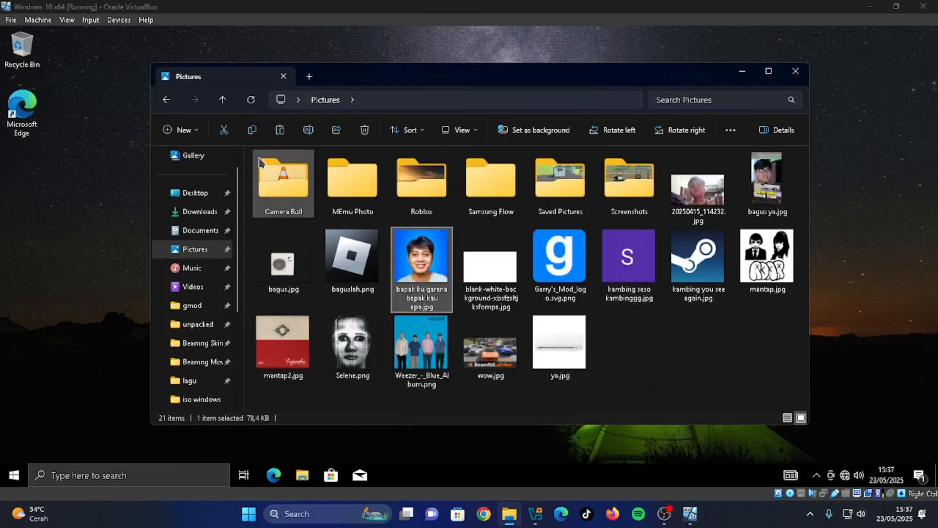
Paste the copied image into Downloads > Programs > untuk vbox and close File Explorer.
click(200, 211)
click(317, 189)
double_click(317, 190)
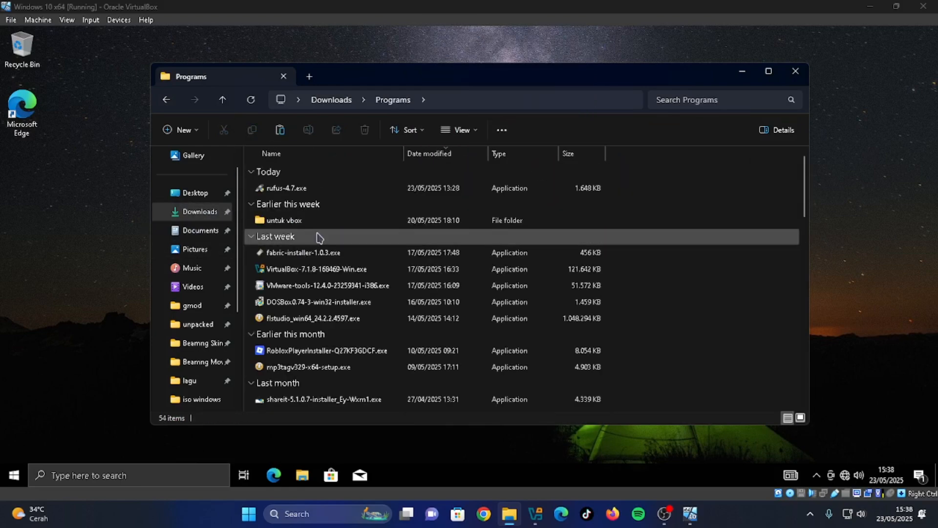
double_click(319, 238)
click(322, 222)
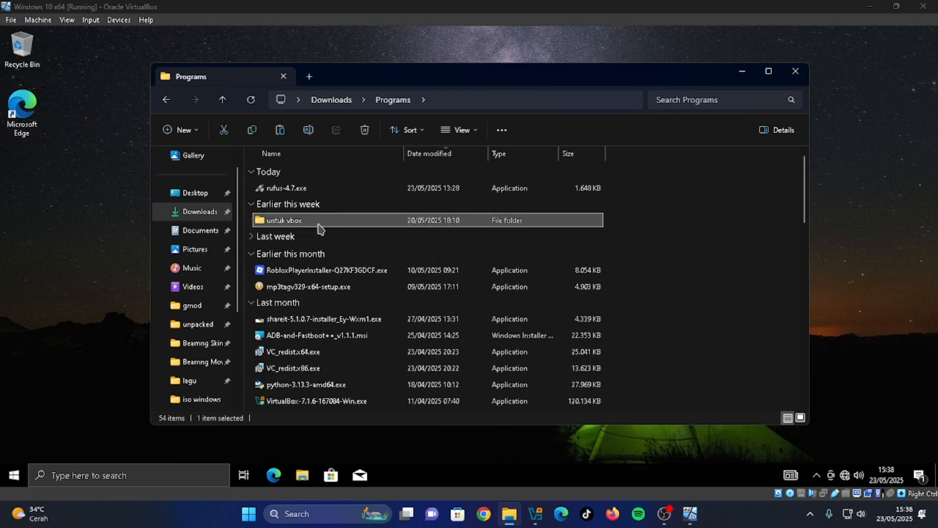
double_click(287, 222)
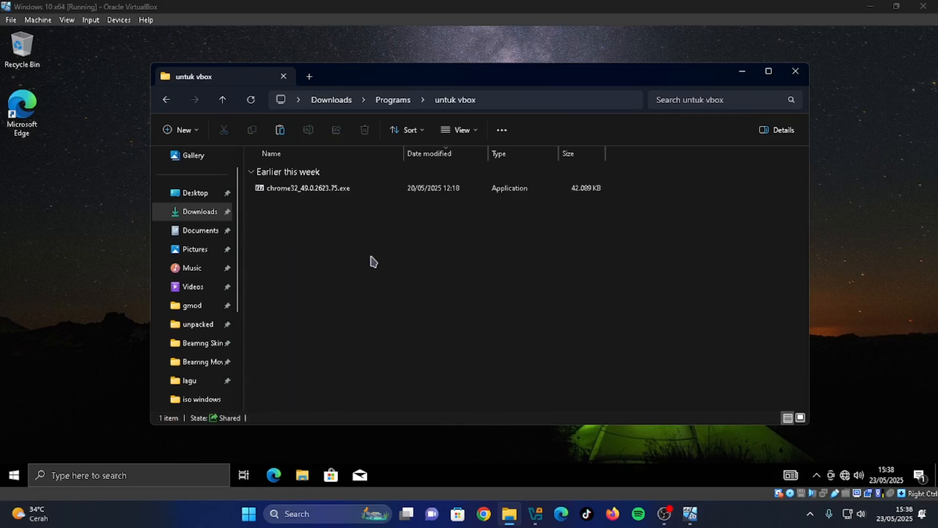
right_click(382, 259)
click(389, 270)
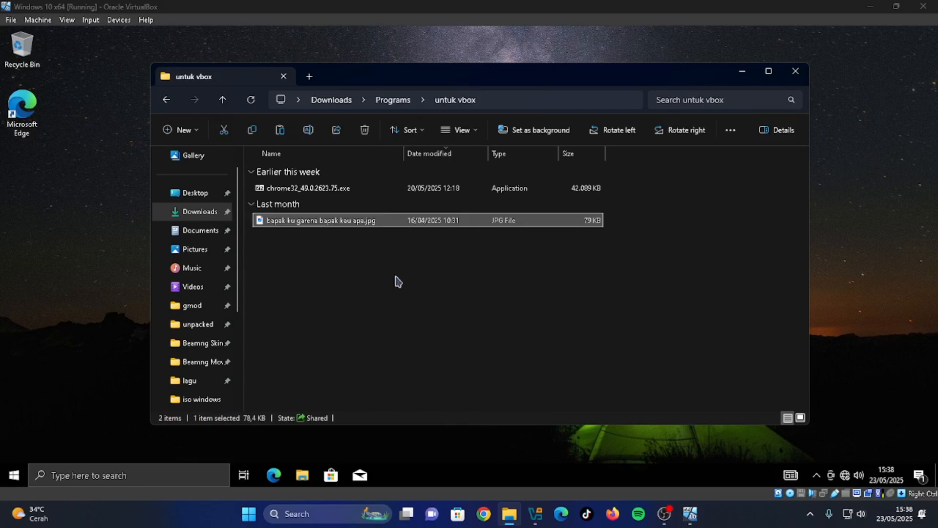
click(450, 299)
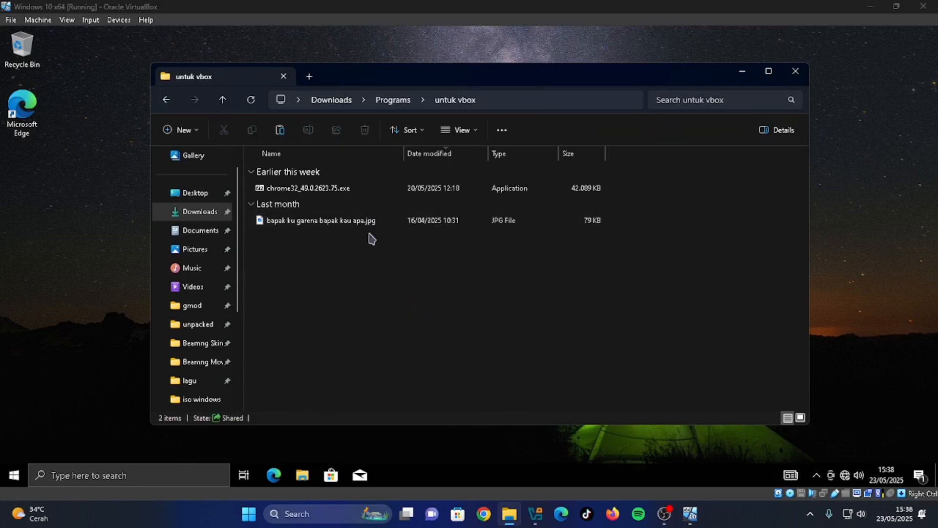
click(795, 71)
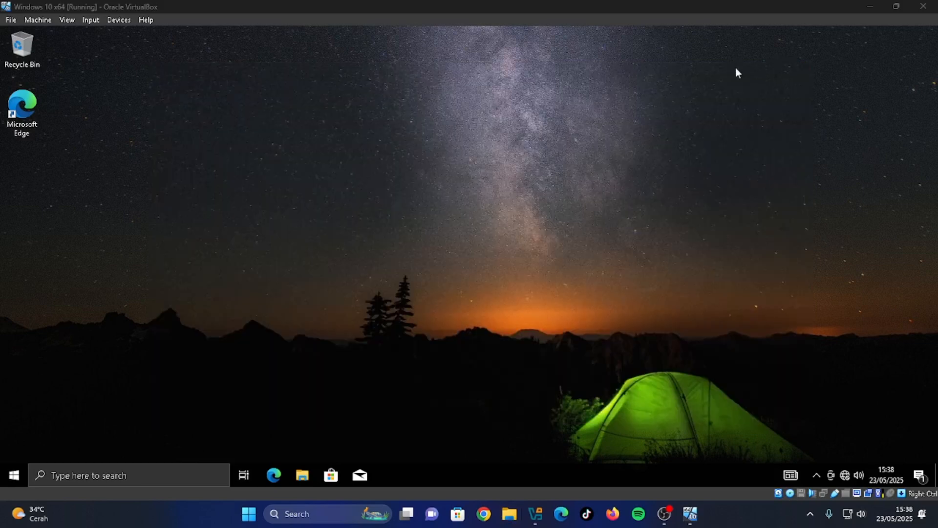
right_click(484, 232)
click(360, 265)
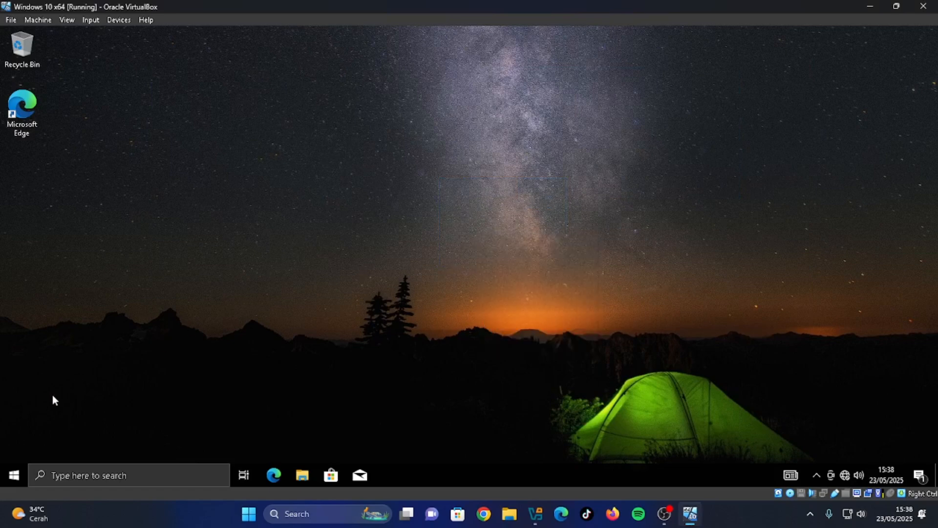
Open the Shared Folders settings of the running Windows 10 x64 virtual machine.
click(115, 19)
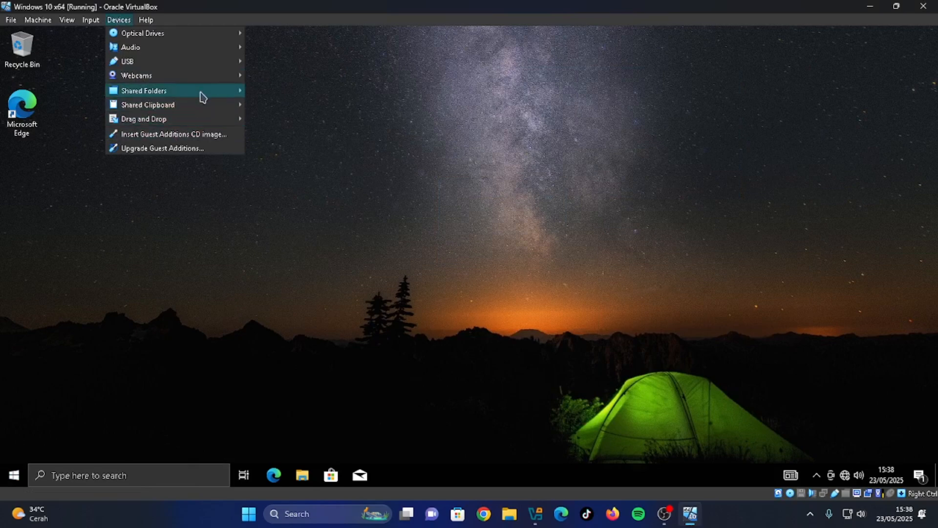
mouse_move(230, 89)
click(262, 90)
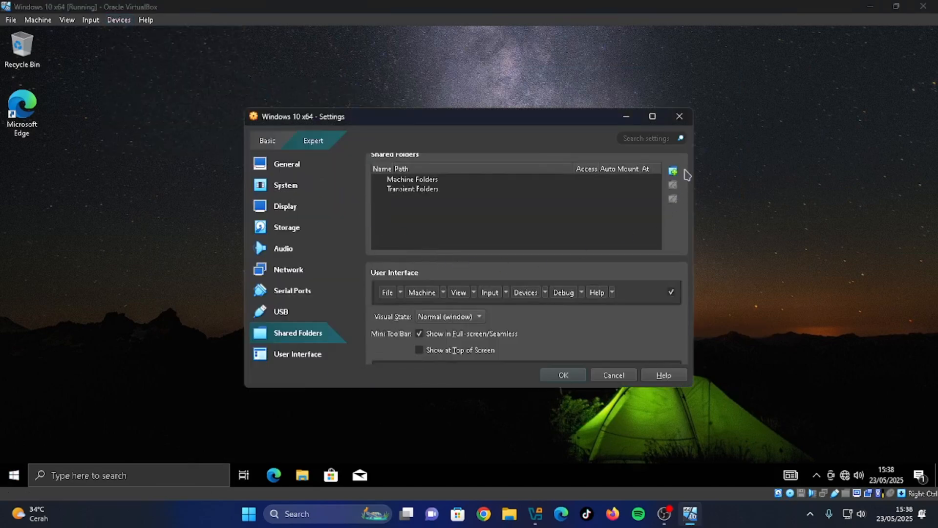
Start a new share and choose the host folder Downloads > Programs > untuk vbox as its folder path.
click(674, 170)
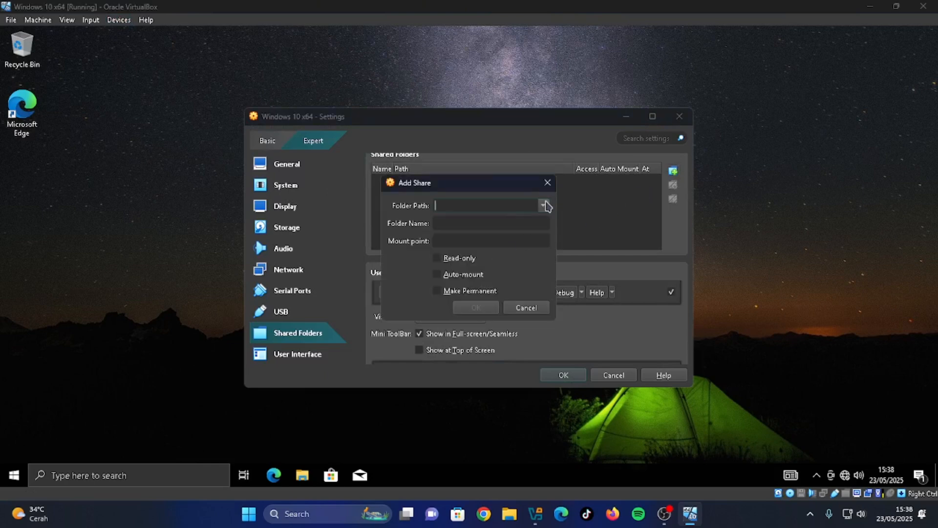
click(543, 206)
click(490, 236)
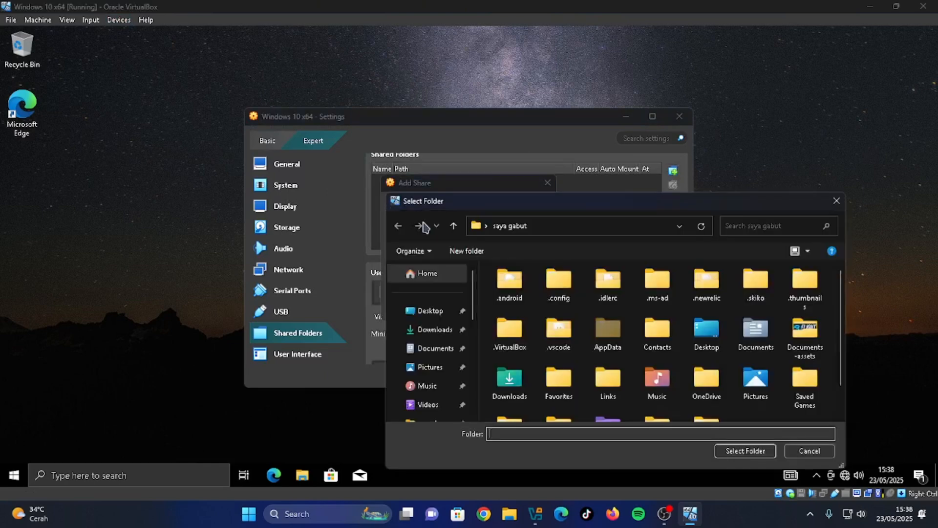
click(430, 329)
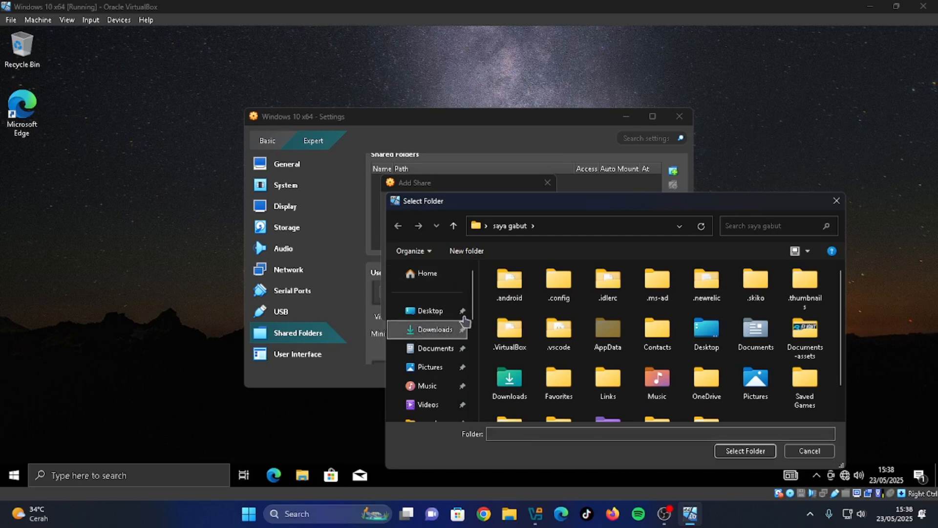
double_click(521, 303)
double_click(537, 305)
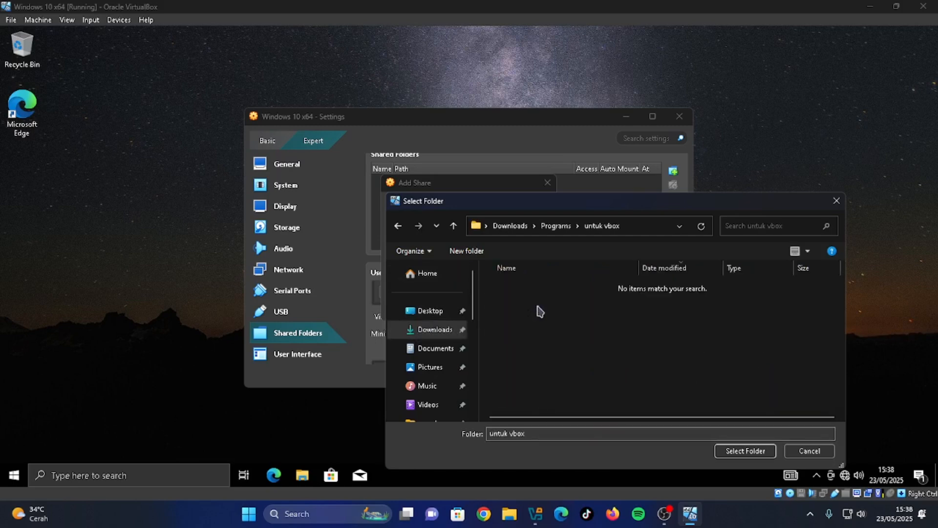
click(727, 451)
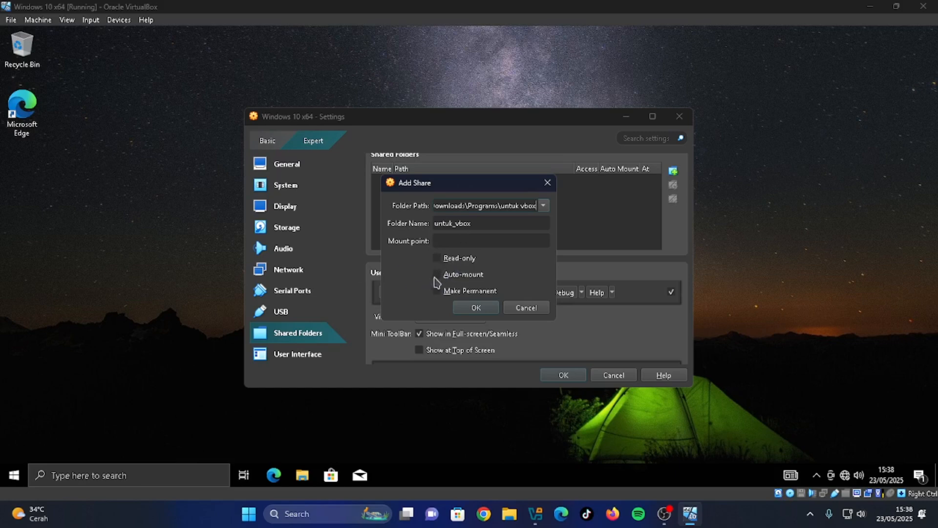
Enable auto-mount for the untuk_vbox share, add it, and save the virtual machine's settings.
click(435, 276)
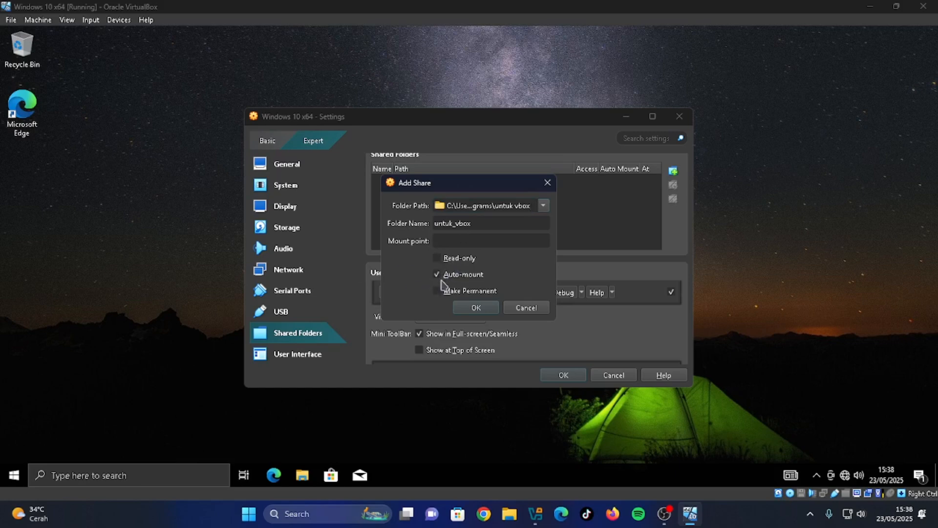
click(474, 308)
click(563, 375)
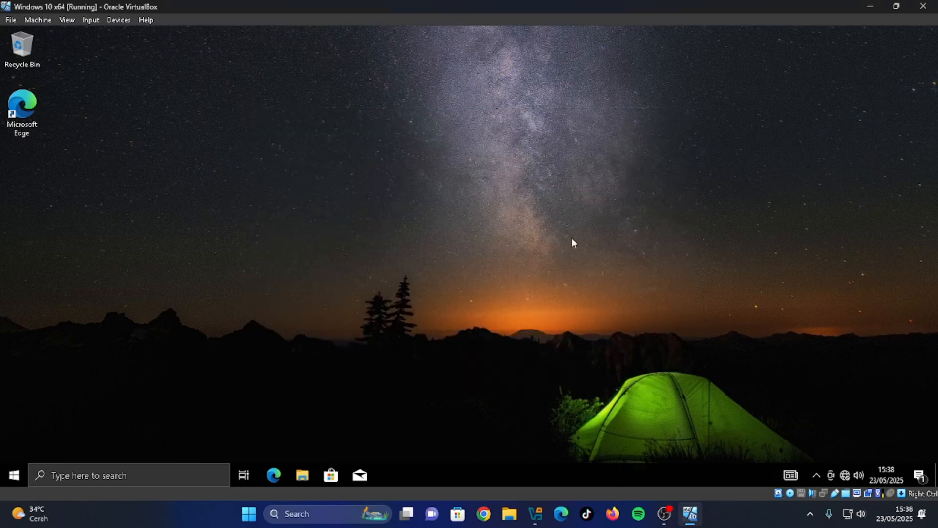
Open This PC in the guest and eject the VirtualBox Guest Additions disc from CD Drive (D:).
key(super+e)
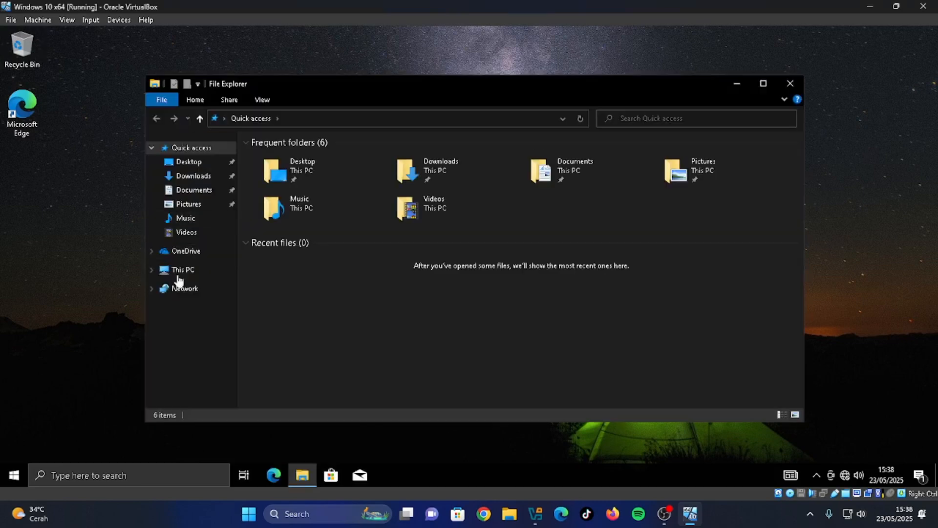
click(186, 269)
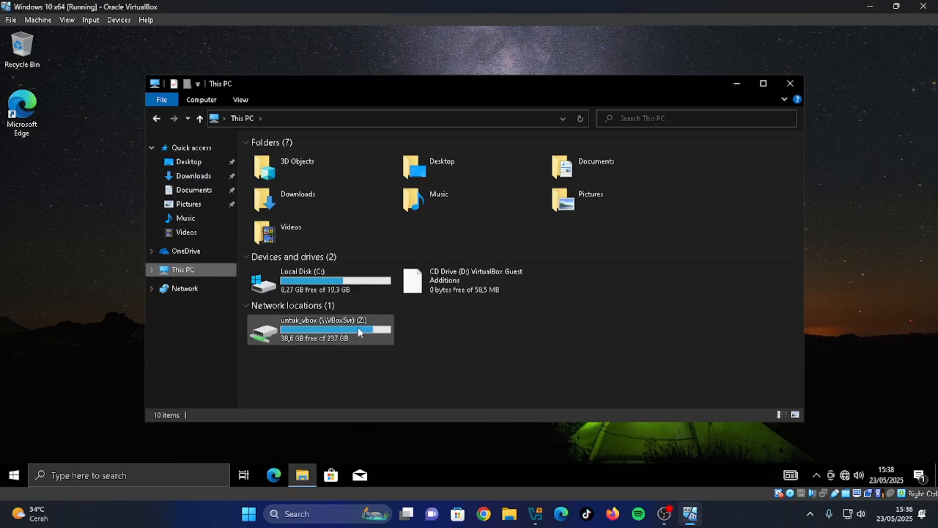
right_click(484, 279)
click(528, 375)
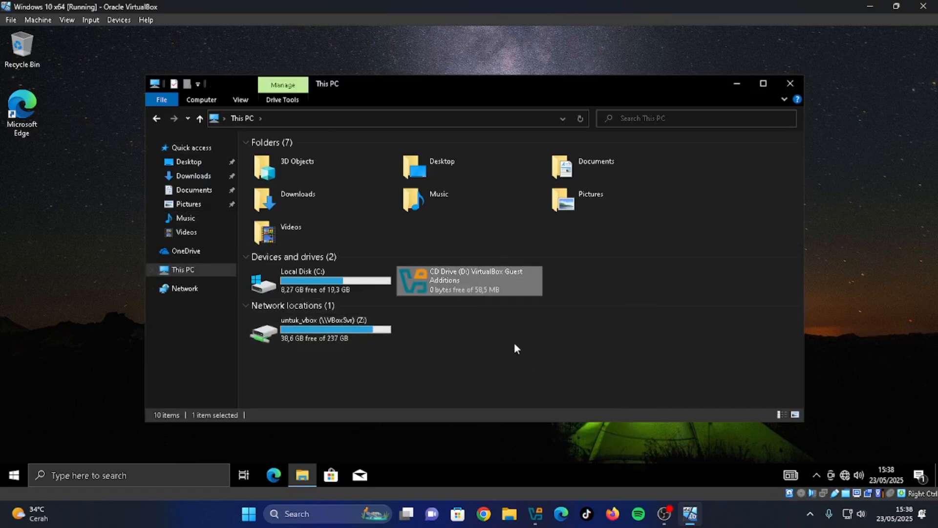
click(505, 337)
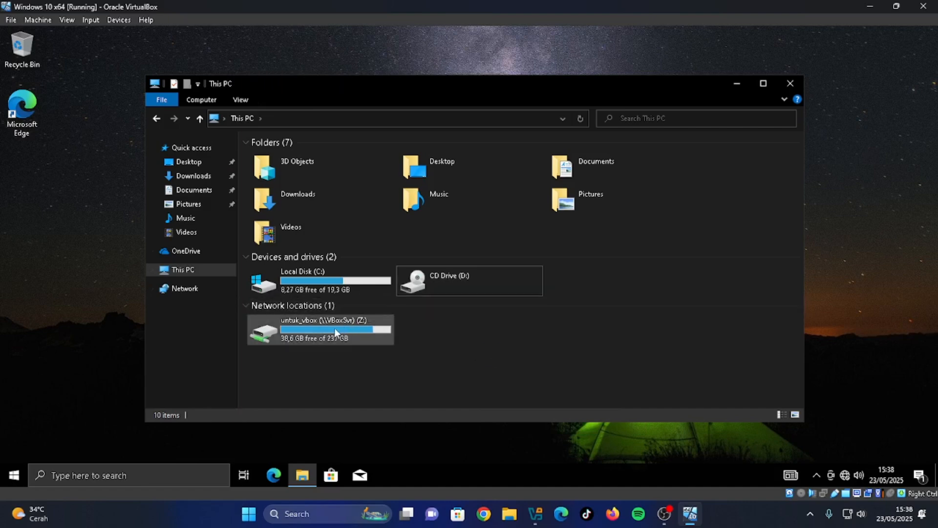
Open the untuk_vbox network drive (Z:), view the image "bapak ku garena bapak kau apa", and close the viewer.
double_click(318, 331)
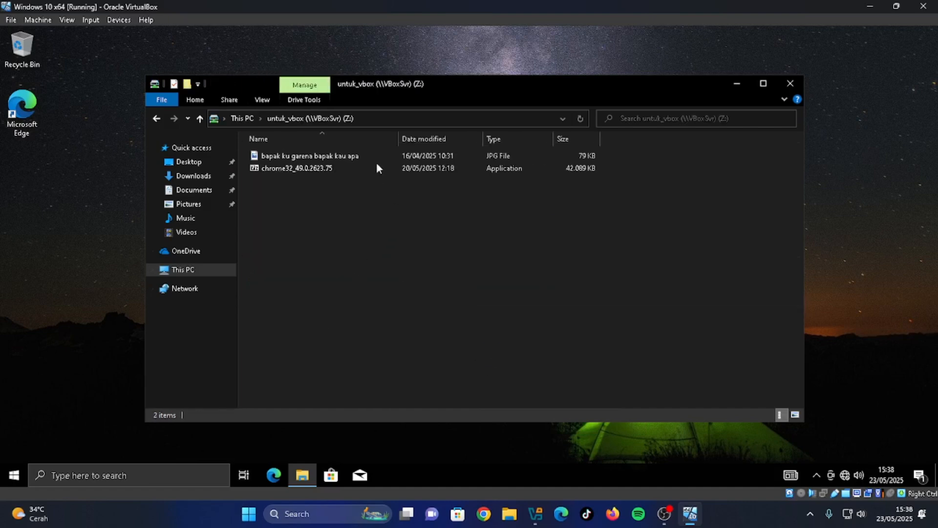
double_click(347, 155)
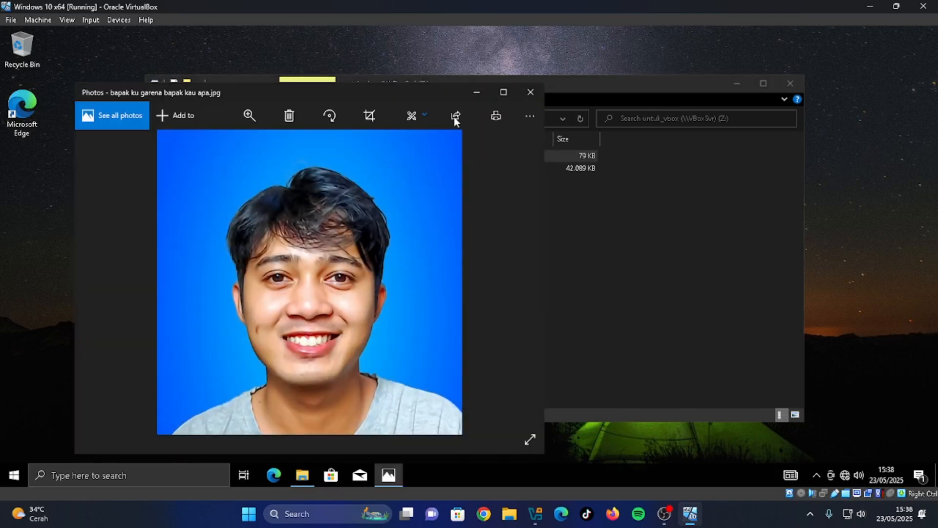
click(531, 93)
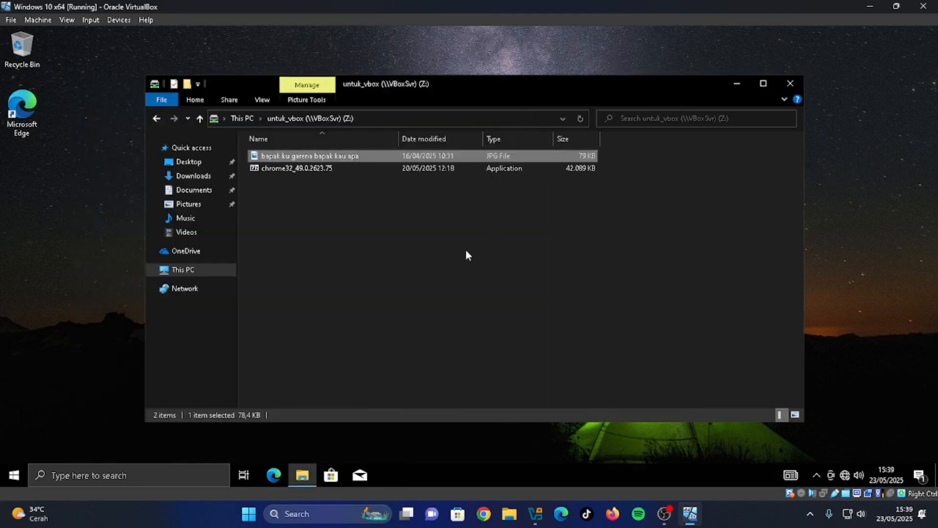
click(466, 250)
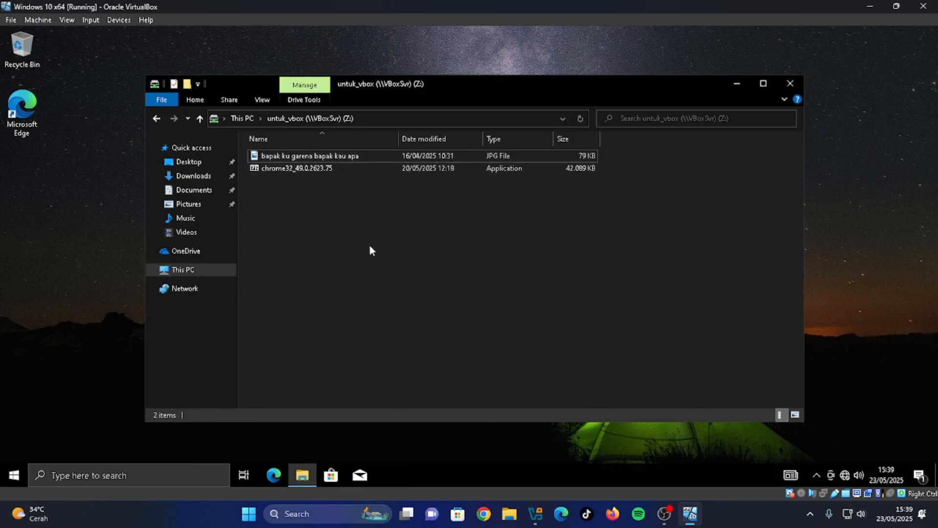
drag(335, 196, 314, 291)
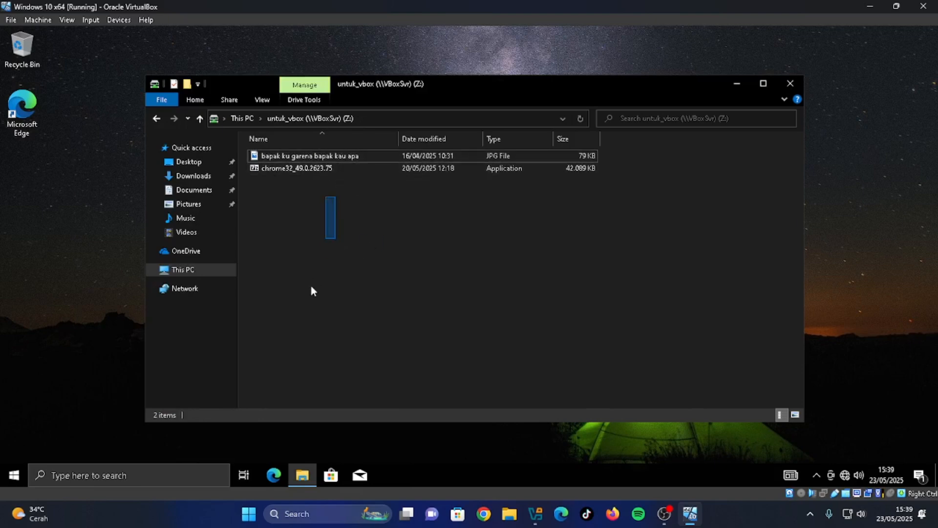
Copy the image "bapak ku garena bapak kau apa" from the untuk_vbox drive (Z:) to the guest desktop.
click(244, 116)
right_click(305, 323)
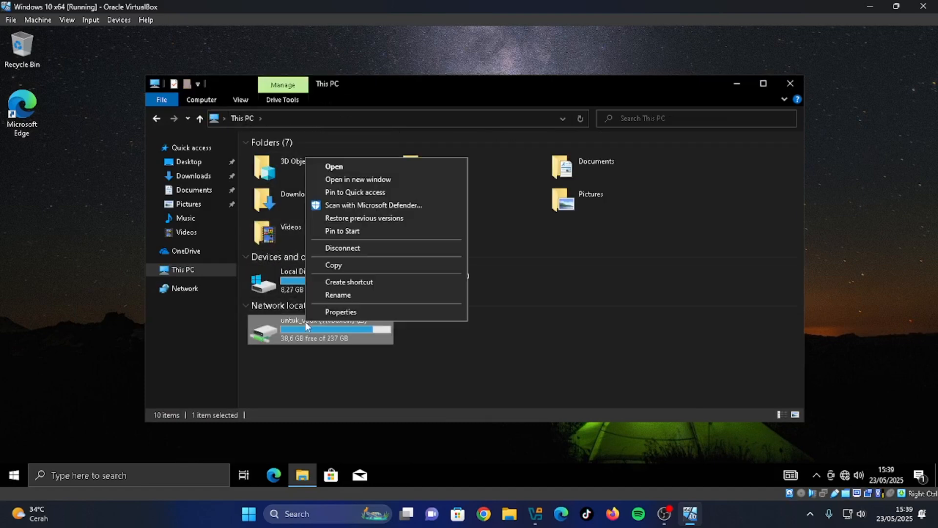
double_click(281, 336)
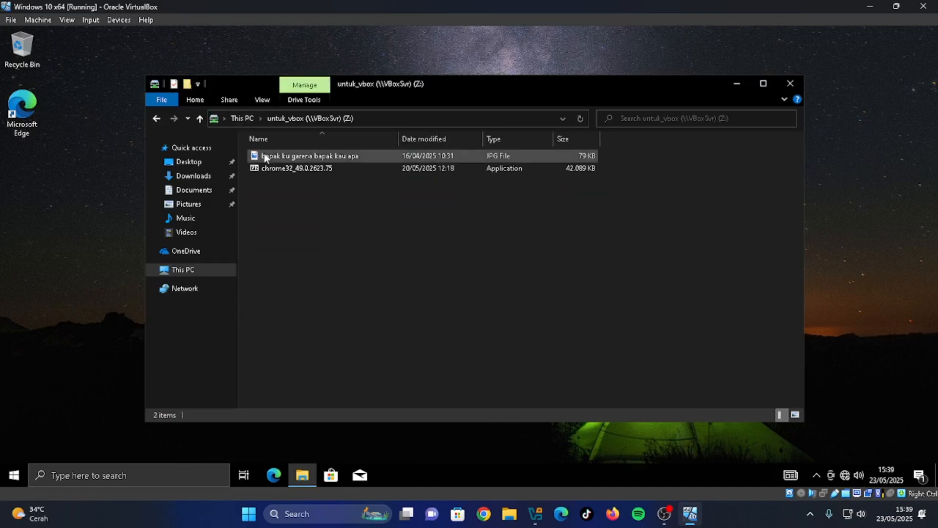
right_click(278, 154)
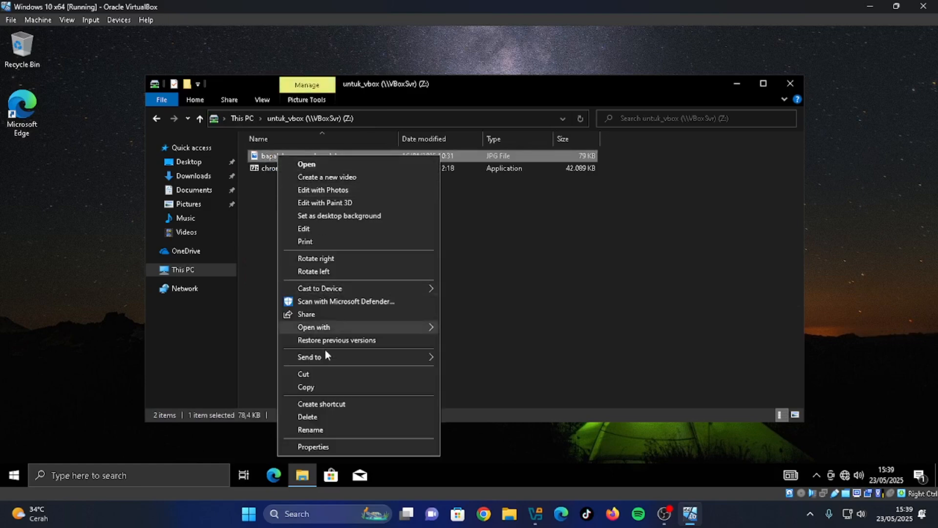
click(306, 388)
right_click(19, 159)
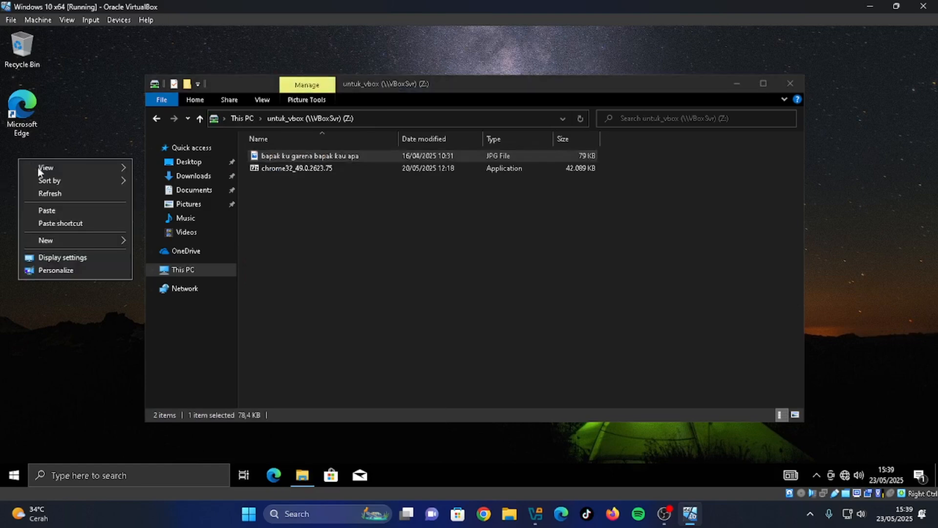
click(47, 211)
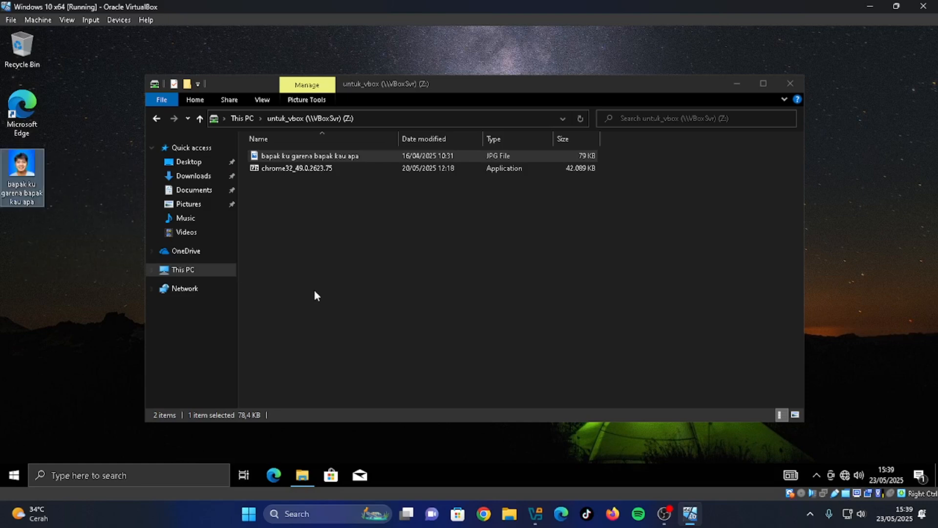
Try to disconnect the untuk_vbox network drive (Z:) from This PC.
click(336, 197)
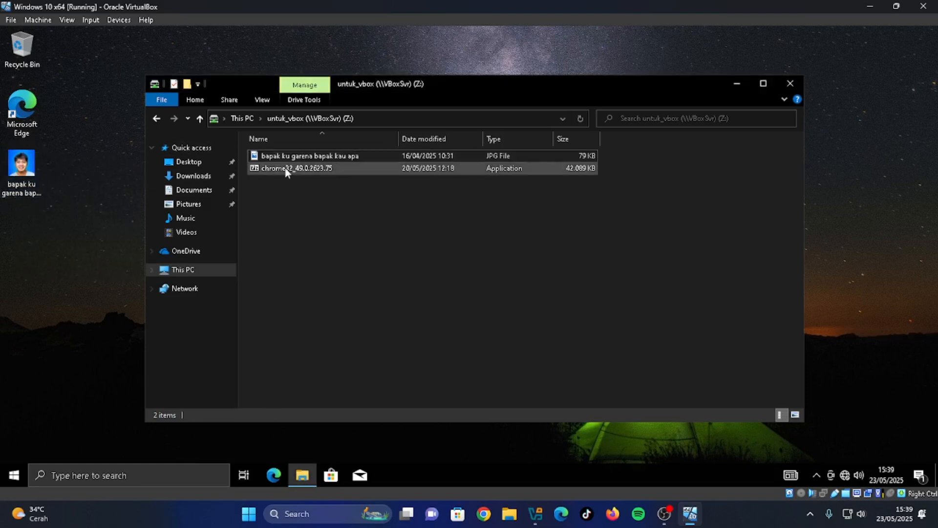
click(240, 118)
right_click(308, 342)
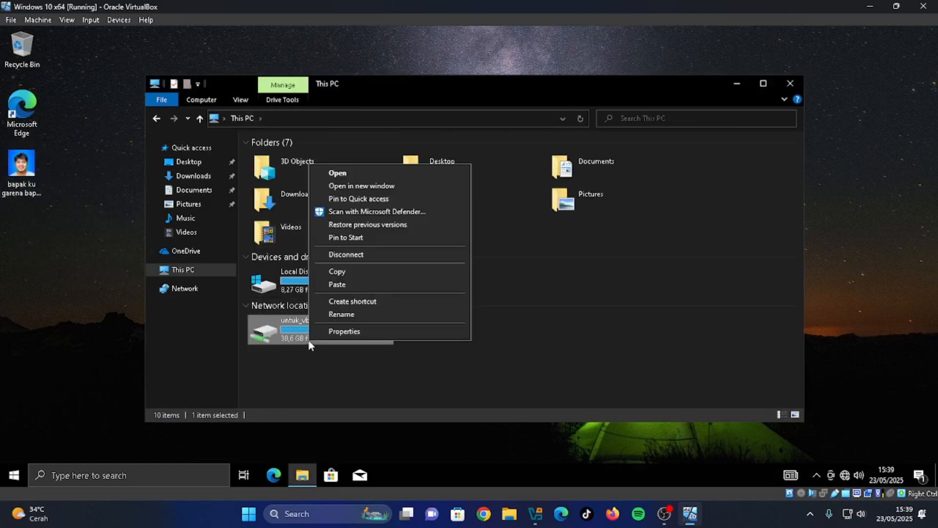
click(356, 255)
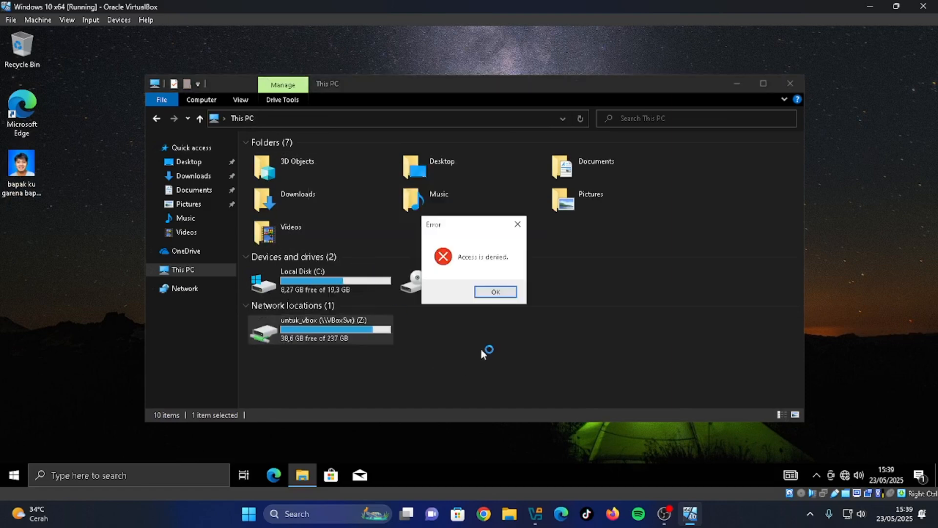
click(495, 292)
Turn off auto-mount for the untuk_vbox share, remove it from the virtual machine's shared folders, and save the settings.
click(118, 20)
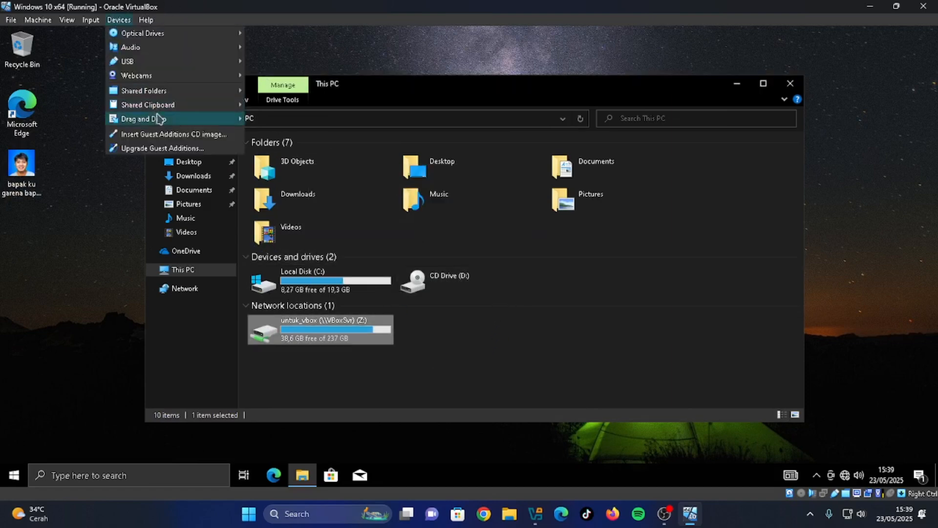
mouse_move(188, 92)
click(298, 90)
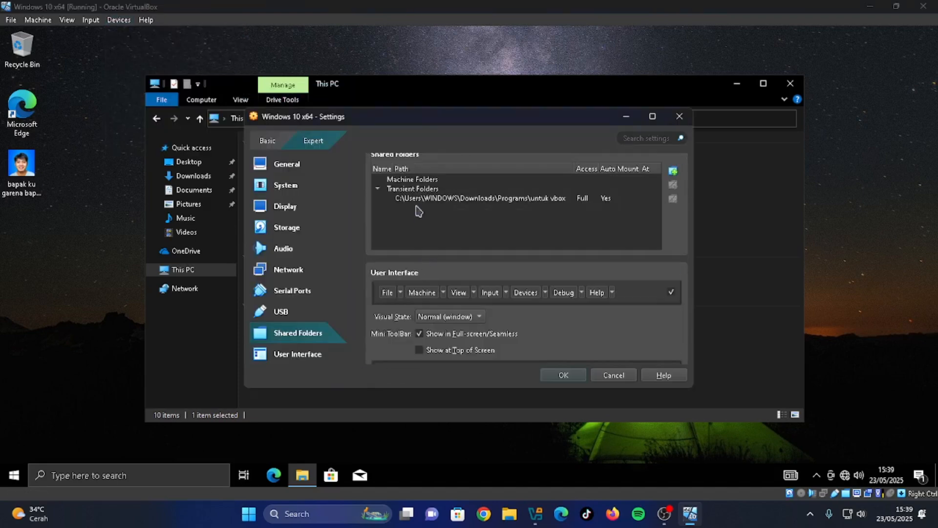
click(422, 201)
click(673, 186)
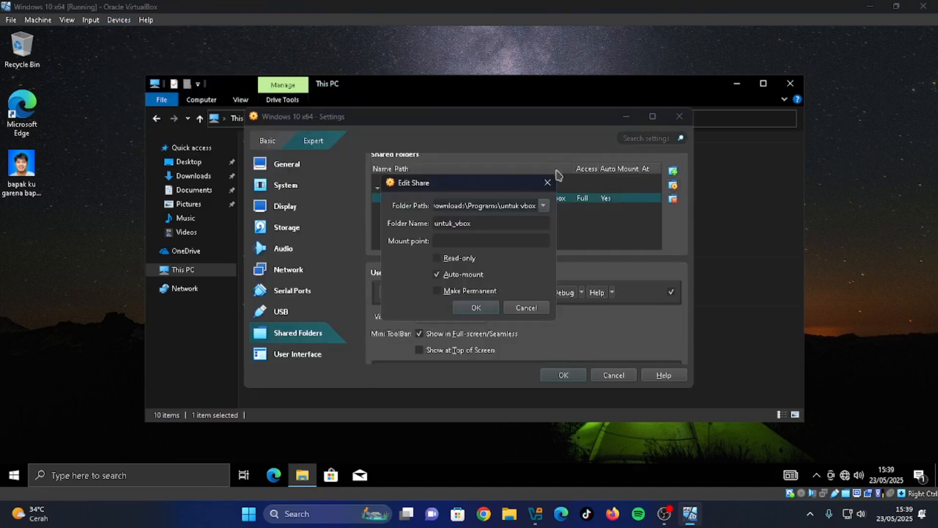
click(437, 274)
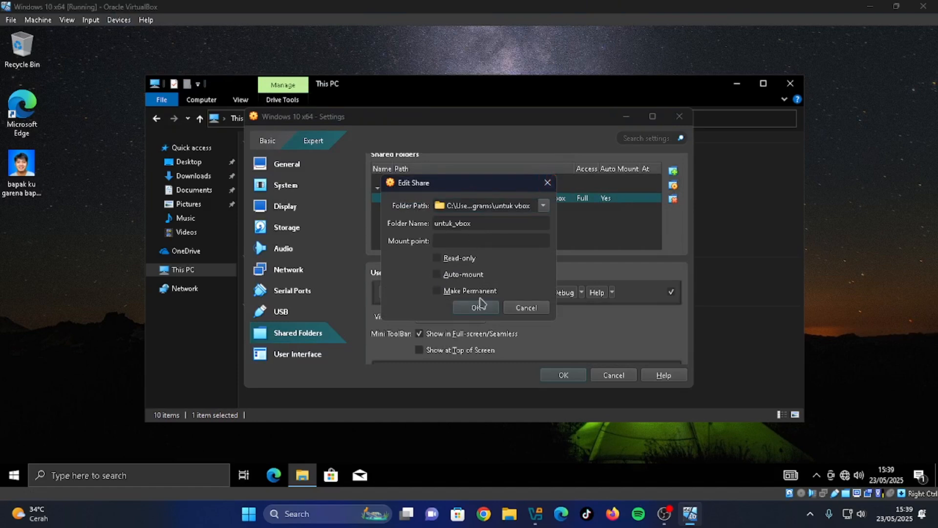
click(476, 308)
click(673, 200)
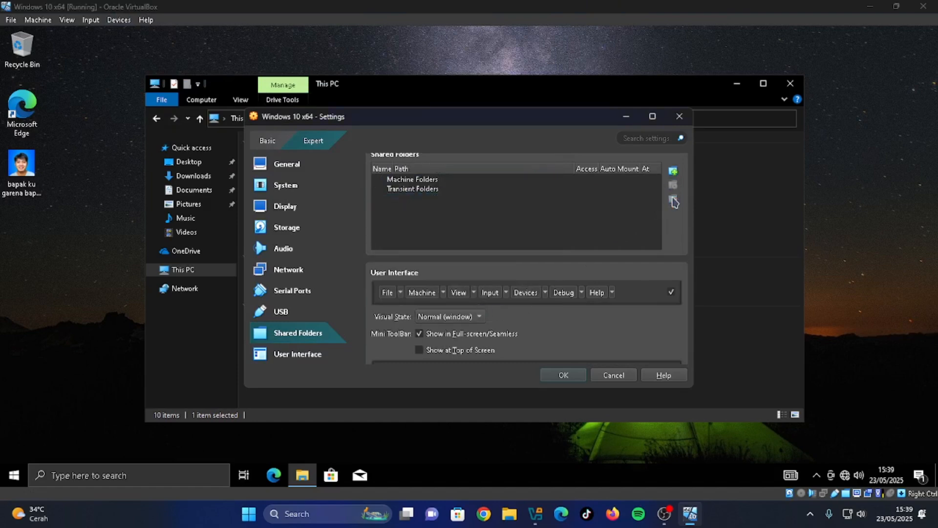
click(556, 375)
Refresh This PC to check the untuk_vbox network drive and close File Explorer.
right_click(480, 344)
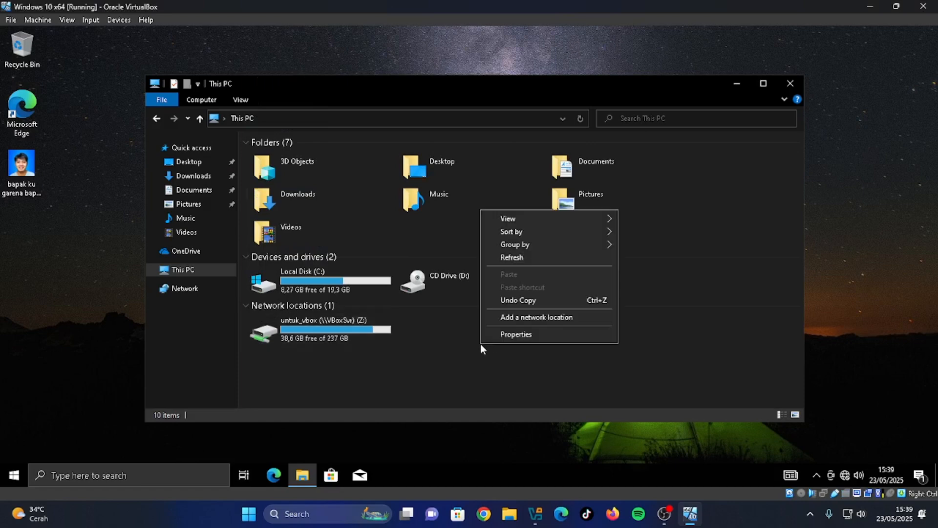
click(523, 254)
drag(512, 343, 492, 394)
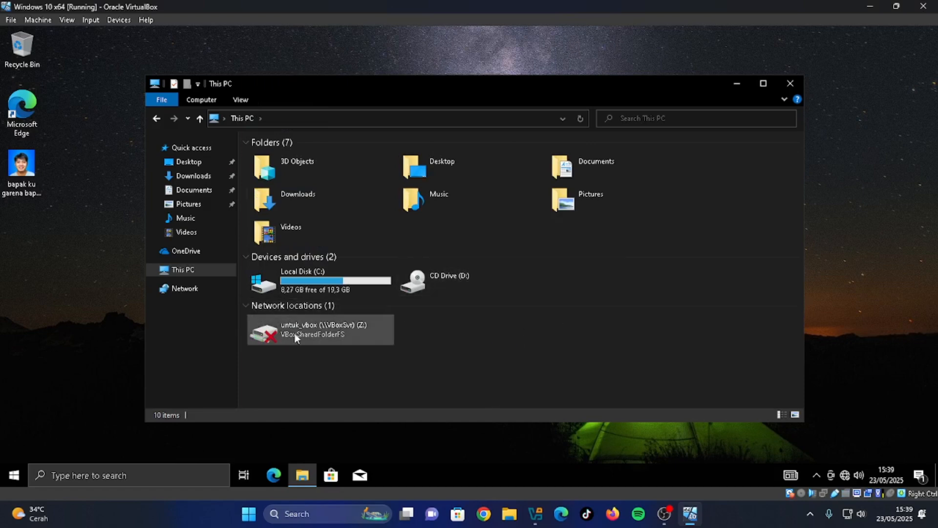
click(792, 88)
View the copied image "bapak ku garena bapak kau apa" from the guest desktop and close the viewer.
key(super)
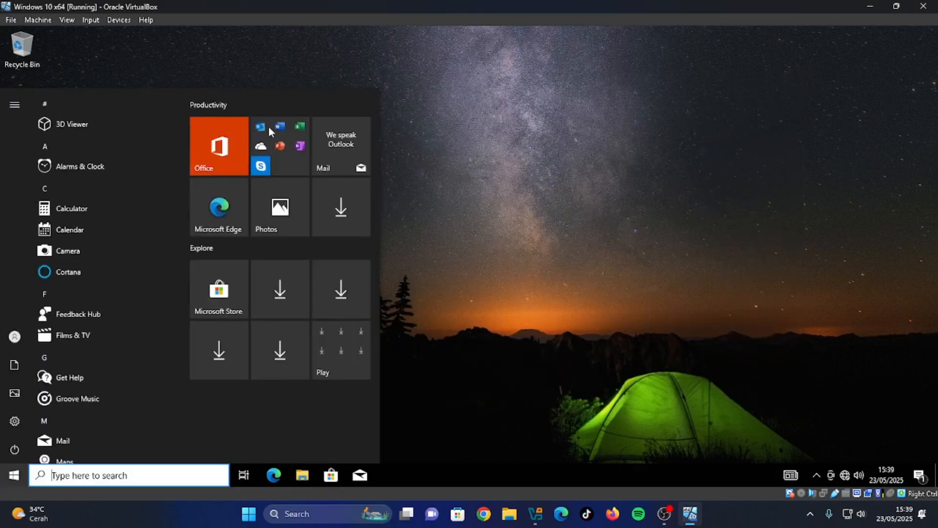
click(6, 175)
double_click(5, 175)
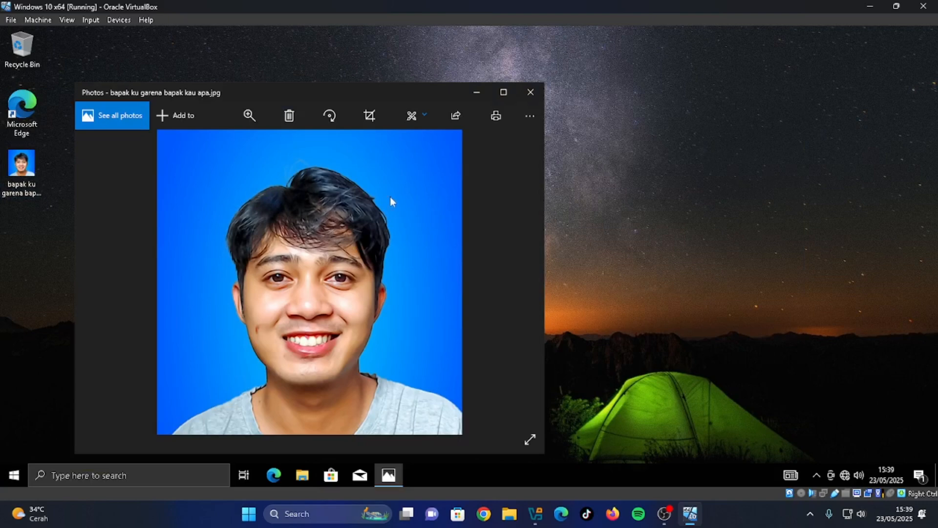
click(530, 92)
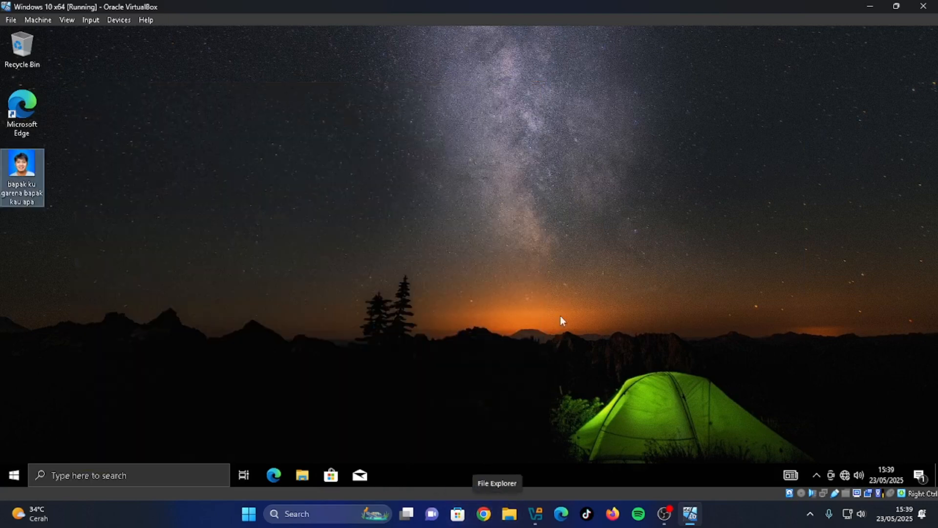
click(514, 247)
key(super)
key(super)
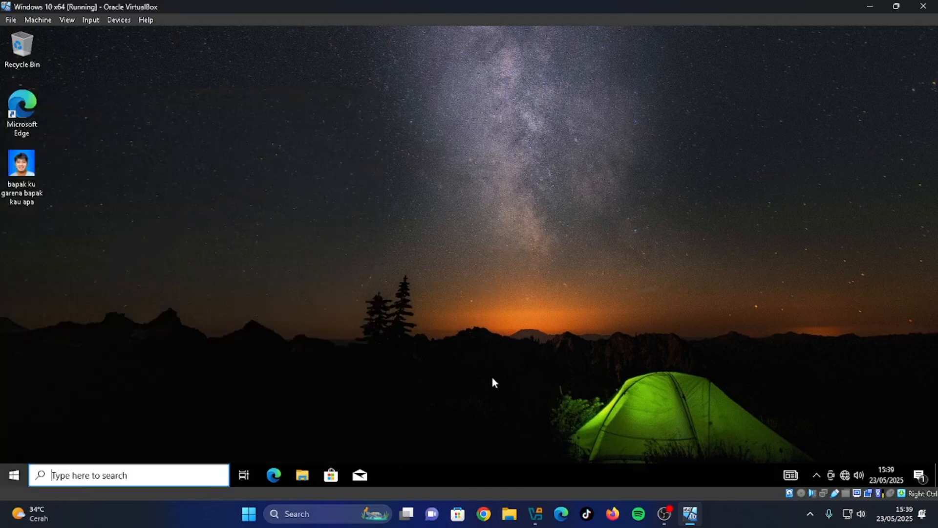
key(super)
key(super)
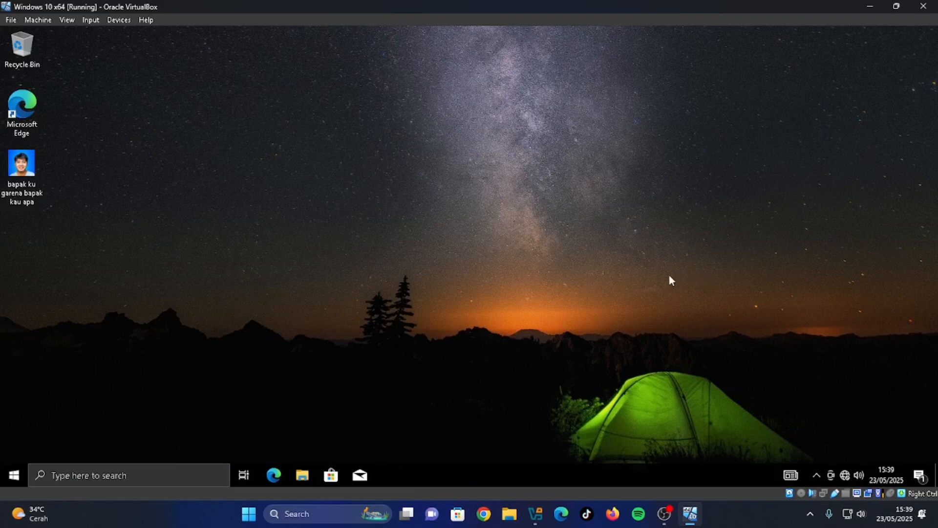
drag(533, 110, 175, 298)
right_click(230, 248)
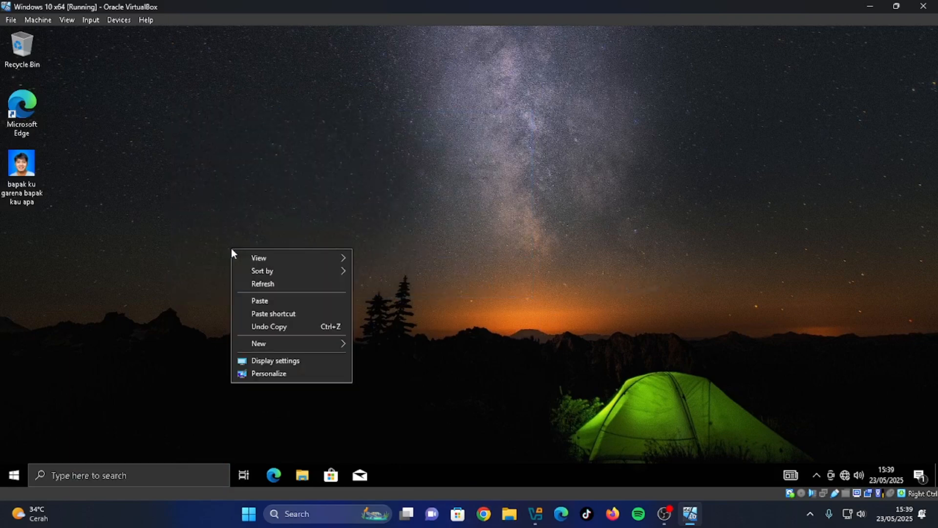
click(372, 166)
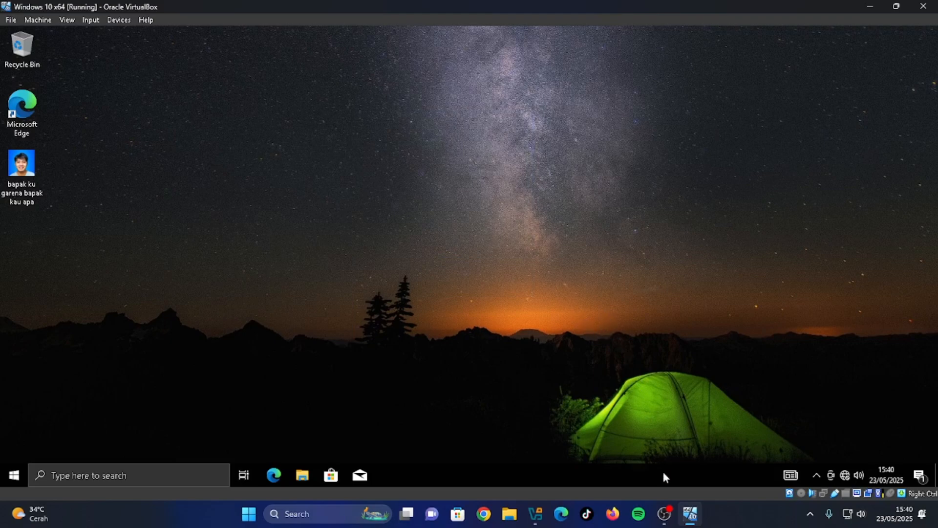
click(664, 514)
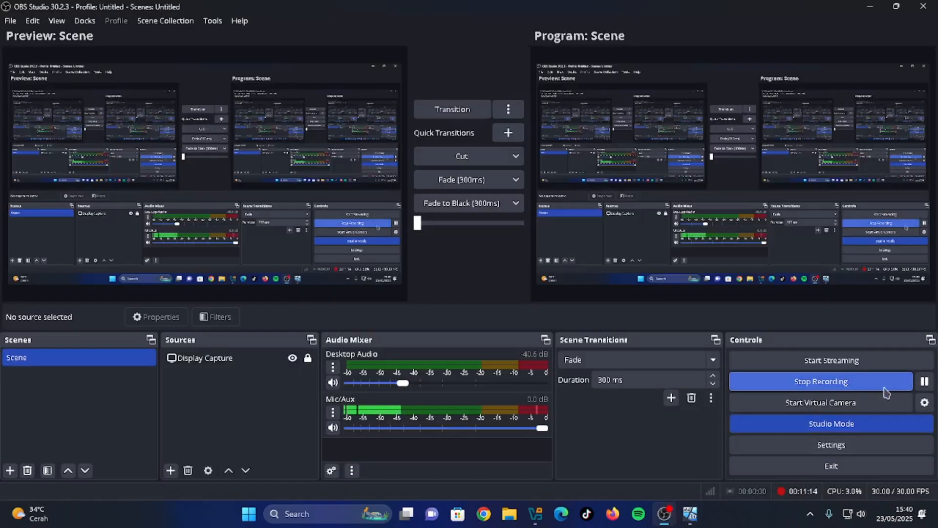
click(870, 6)
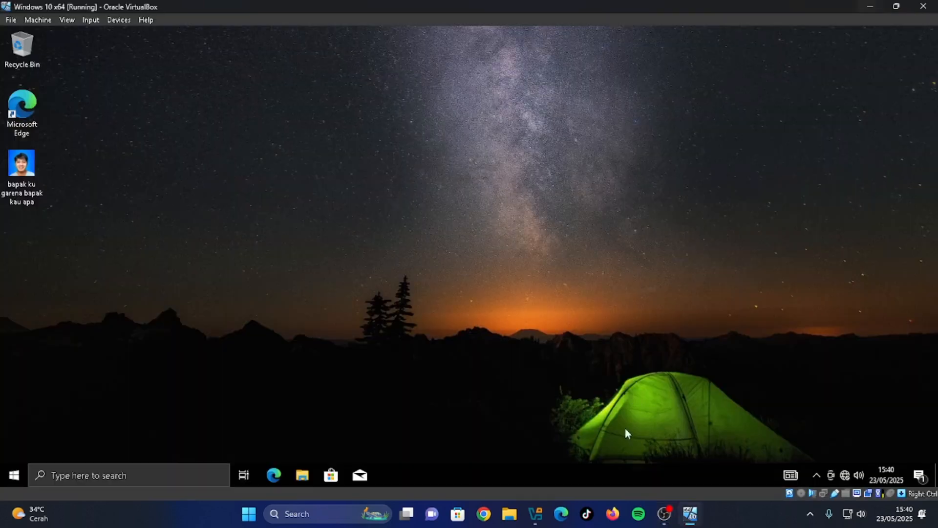
Copy ChromeSetup.exe from the host's Downloads\Programs folder.
click(507, 513)
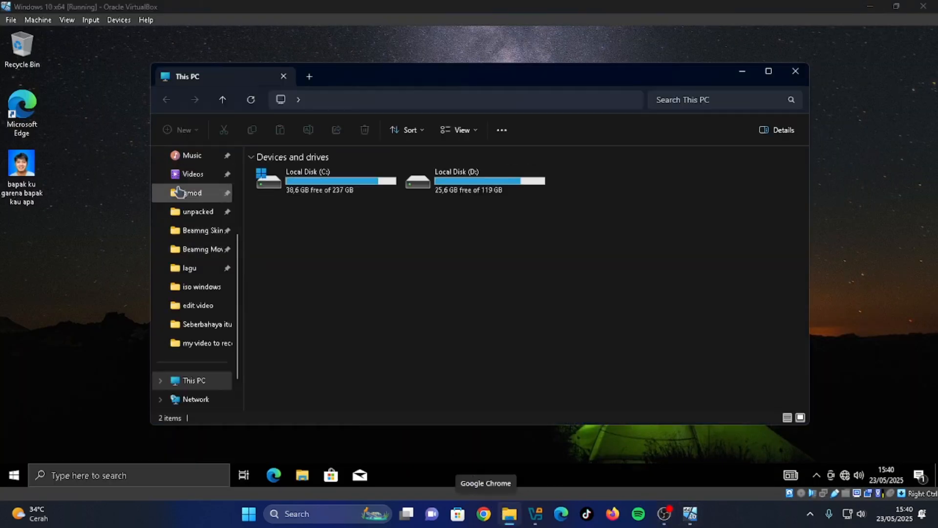
click(188, 215)
double_click(293, 190)
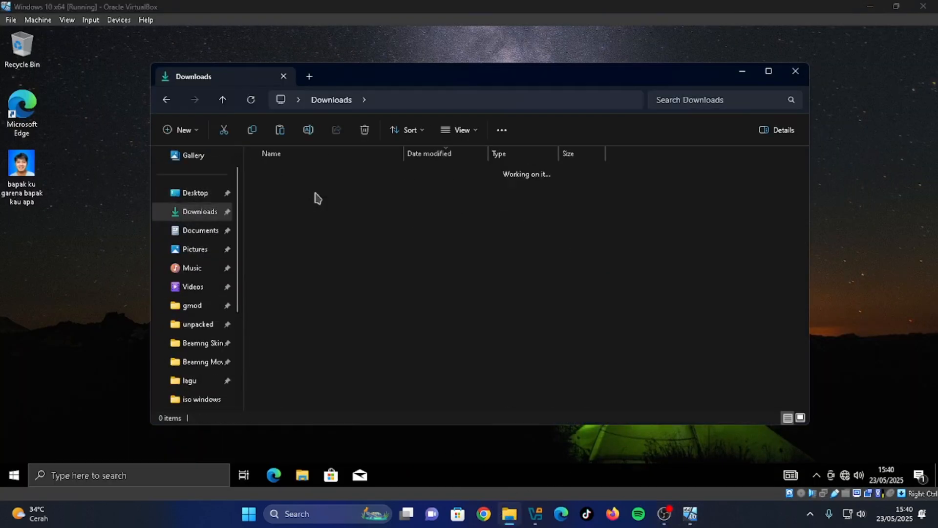
click(298, 190)
right_click(299, 190)
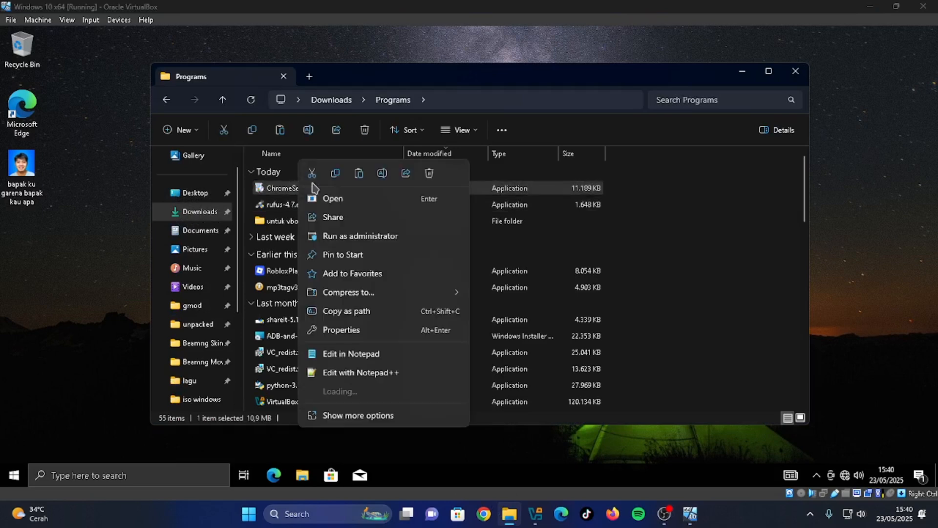
click(272, 209)
Paste ChromeSetup.exe into the host's "untuk vbox" folder and close the host's file window.
double_click(272, 221)
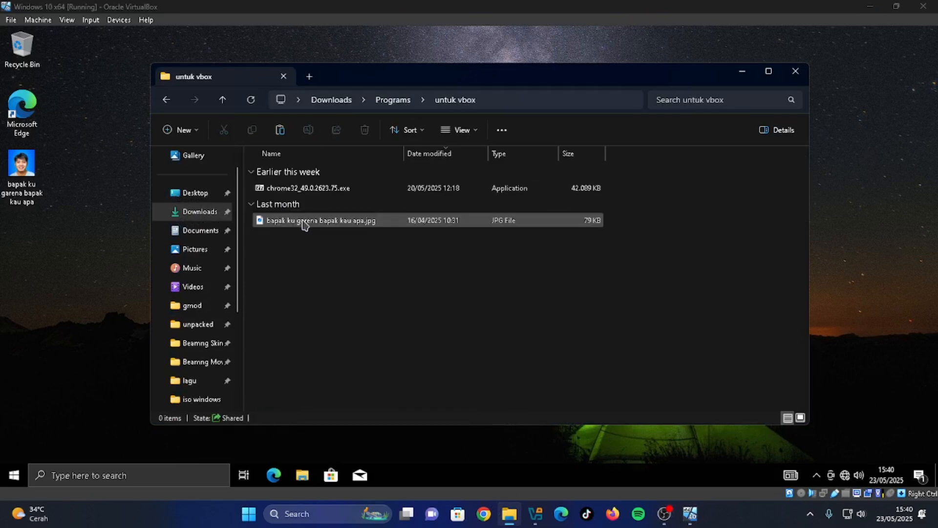
click(303, 223)
right_click(303, 232)
click(283, 293)
right_click(283, 293)
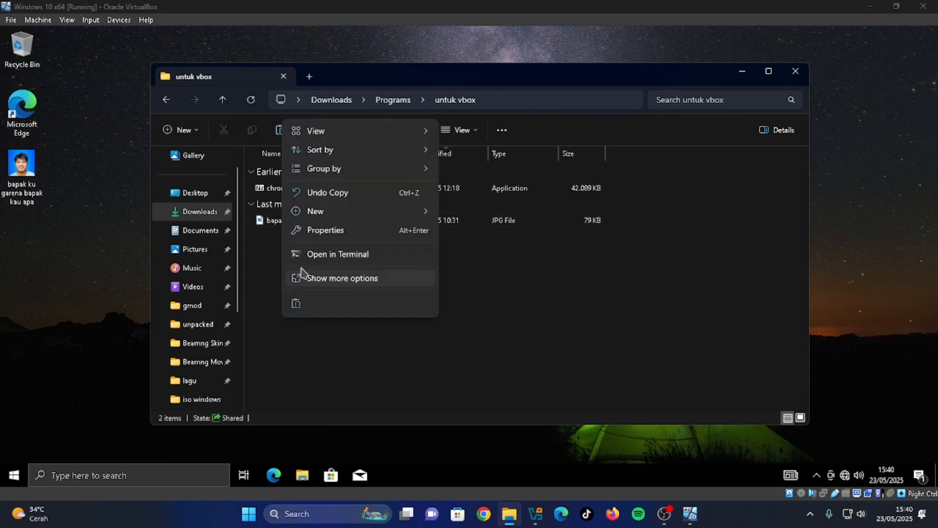
click(299, 302)
click(371, 336)
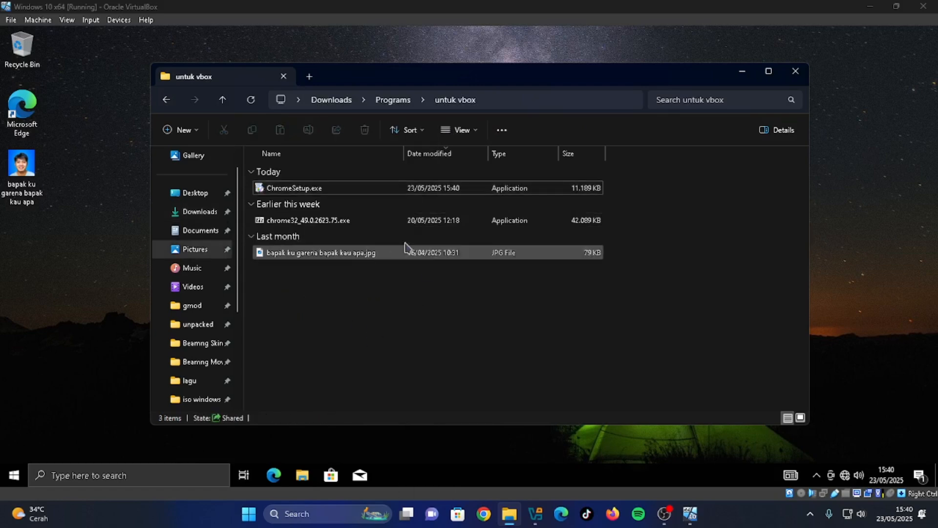
click(795, 71)
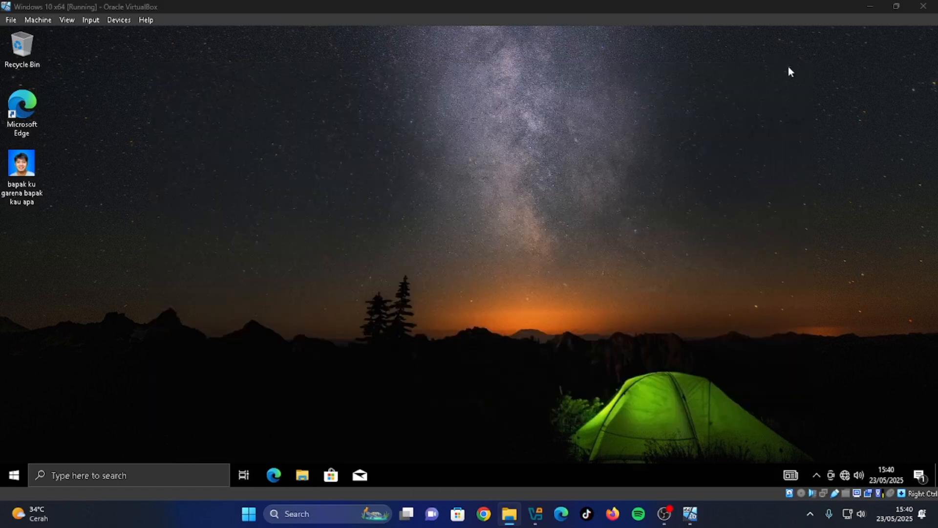
Show This PC in the guest and open the virtual machine's shared folders settings.
key(super+e)
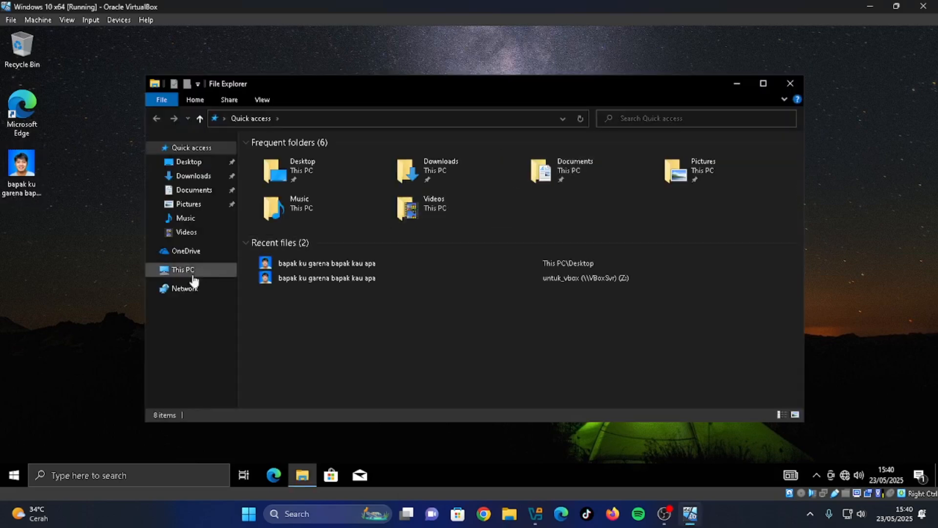
click(185, 270)
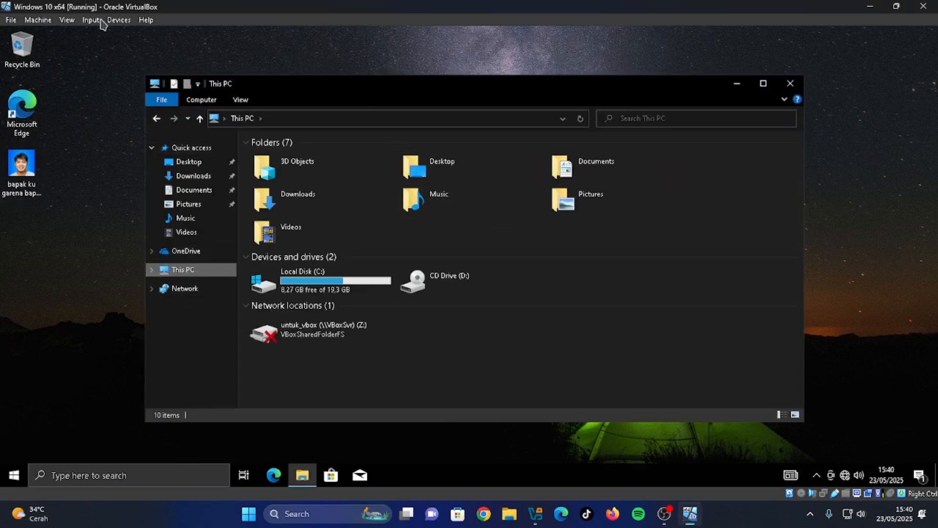
click(118, 20)
mouse_move(225, 94)
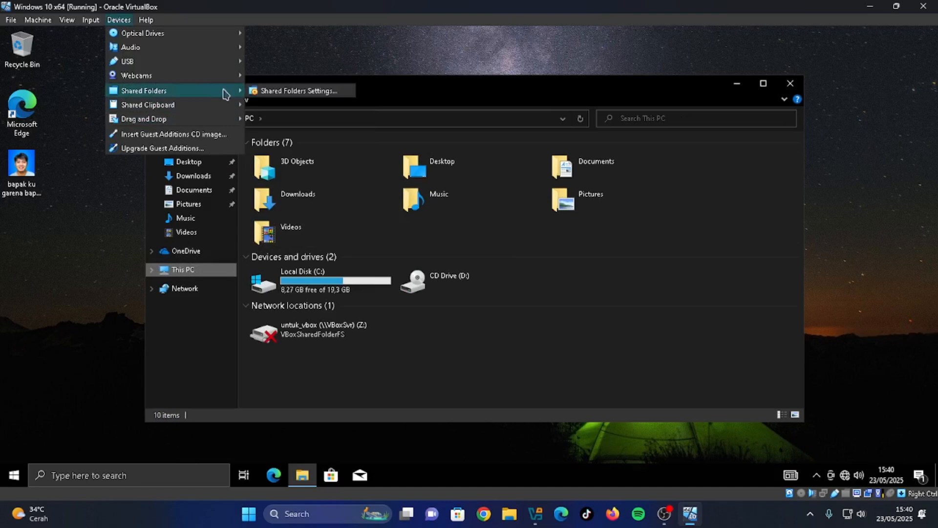
click(283, 90)
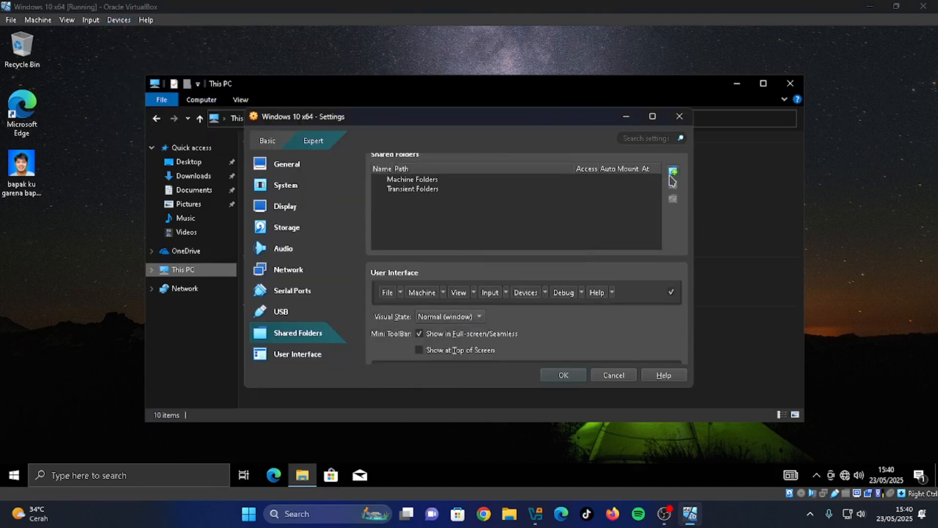
Start a new share and choose the host folder Downloads\Programs\untuk vbox as its path.
click(673, 172)
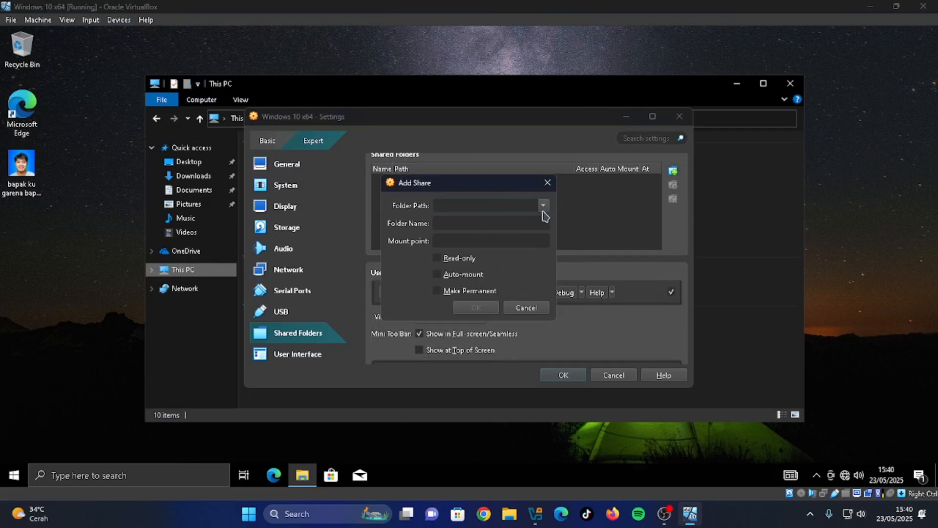
click(543, 205)
click(496, 239)
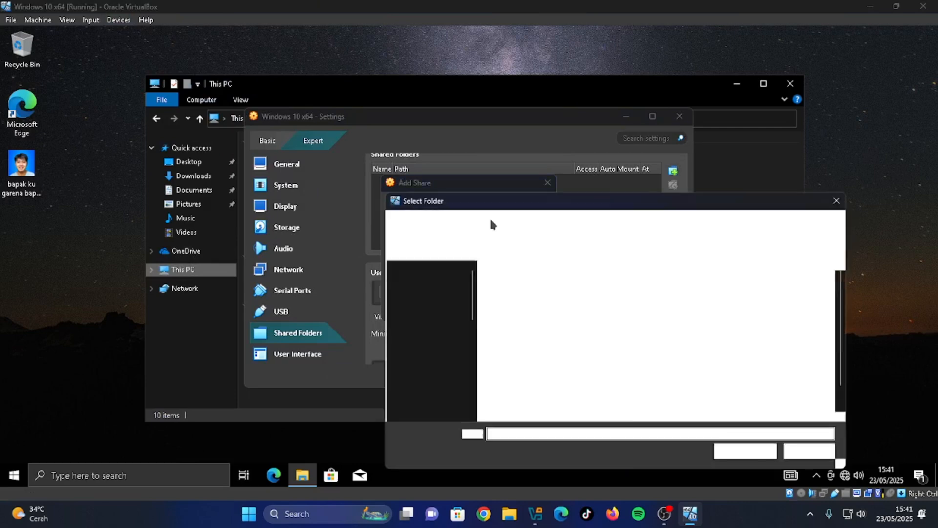
click(425, 329)
double_click(513, 303)
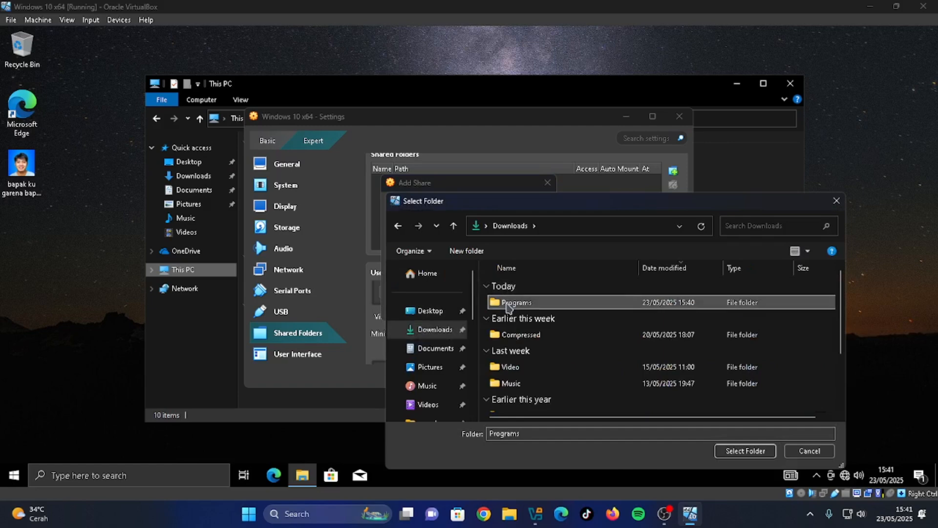
click(514, 303)
click(745, 450)
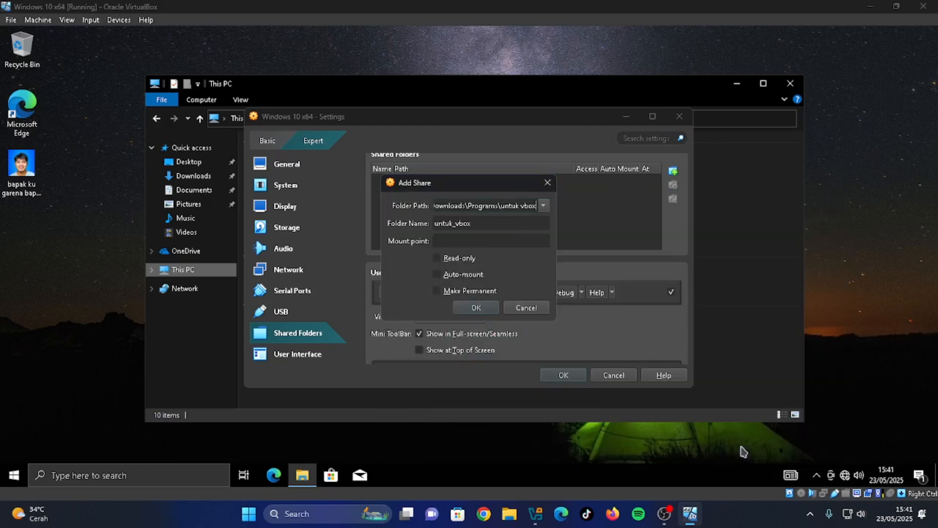
Add the untuk_vbox share with full access and auto-mount, save the settings, and refresh This PC in the guest.
click(450, 259)
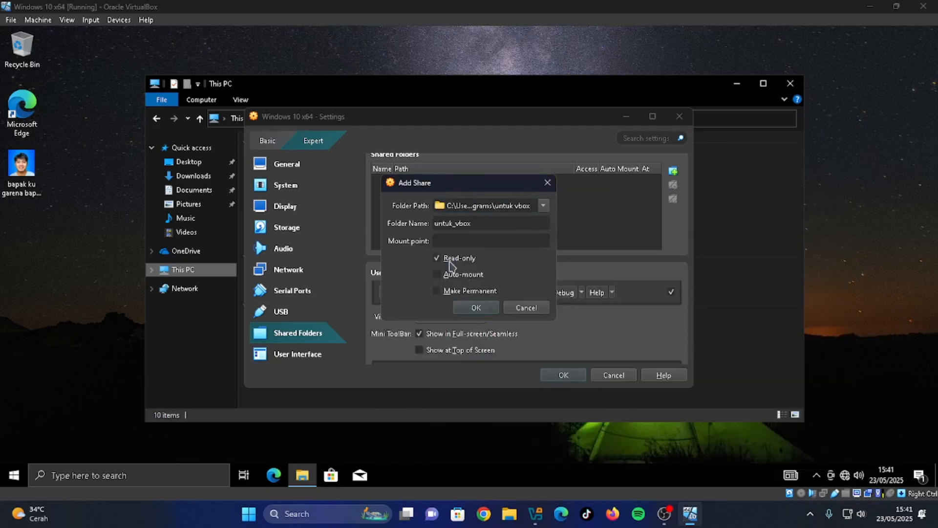
click(441, 275)
click(479, 311)
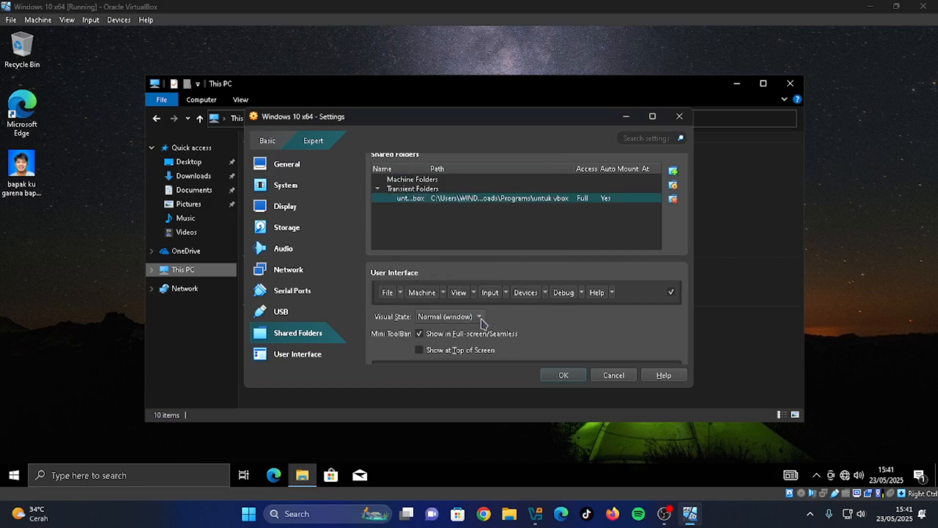
click(549, 375)
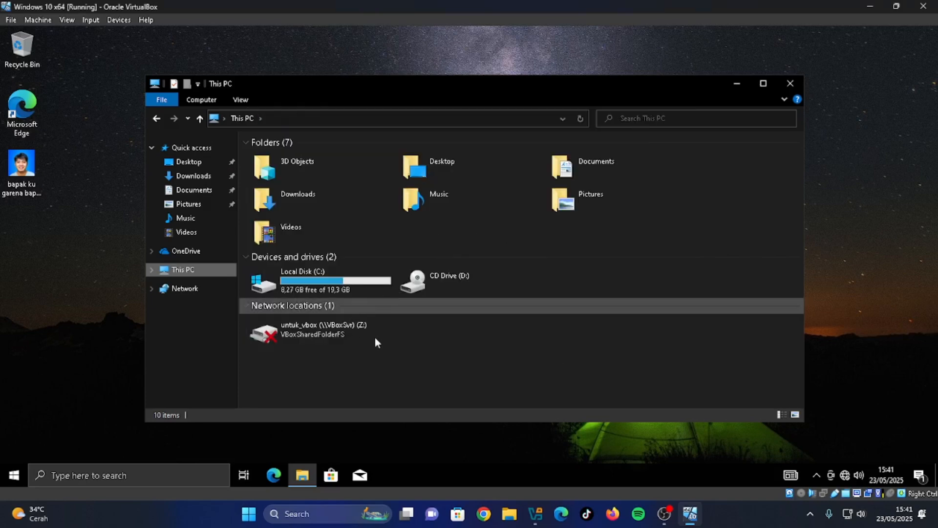
right_click(403, 345)
click(435, 258)
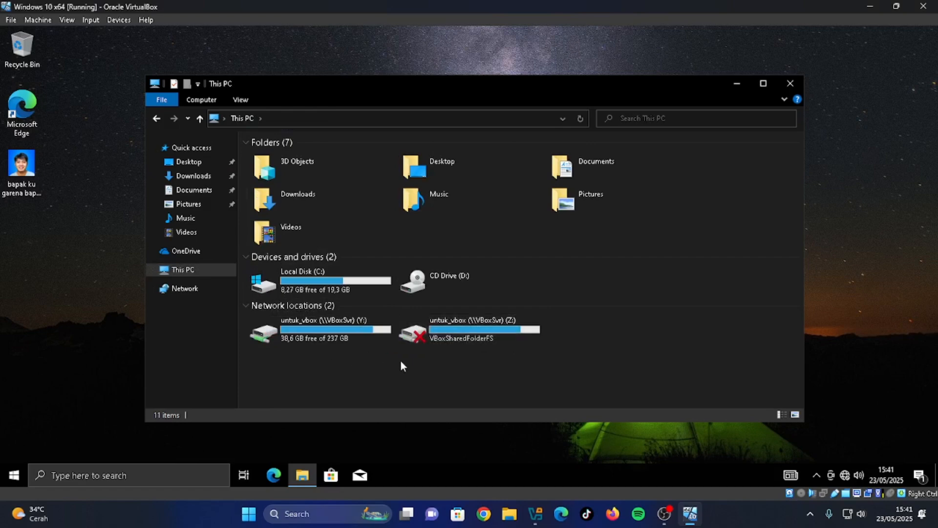
Try to disconnect the old untuk_vbox network drive (Z:) from This PC.
right_click(450, 333)
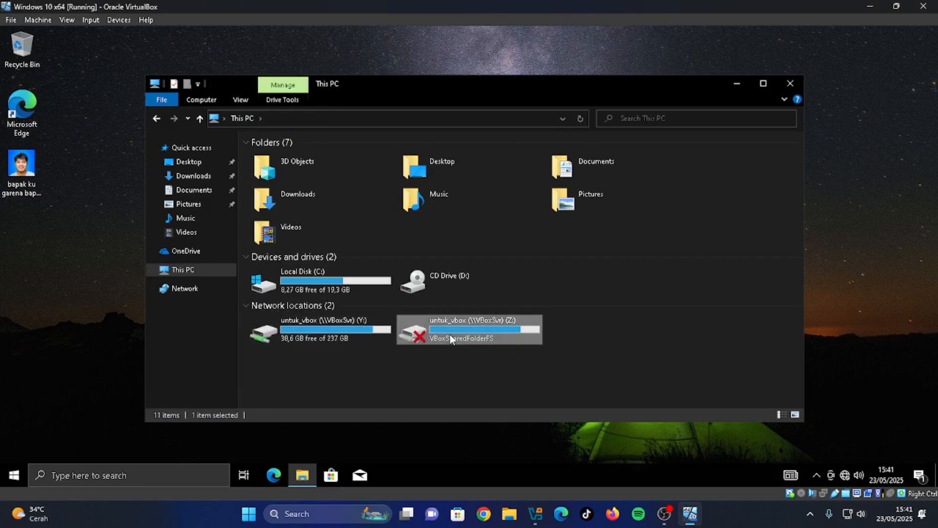
click(497, 249)
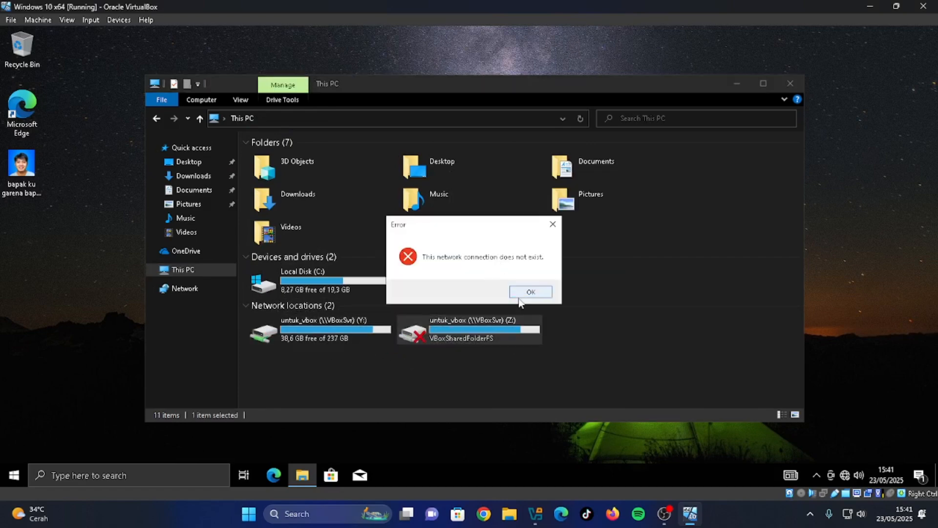
click(530, 292)
View the image "bapak ku garena bapak kau apa" from the untuk_vbox drive (Z:) and close the viewer.
double_click(462, 329)
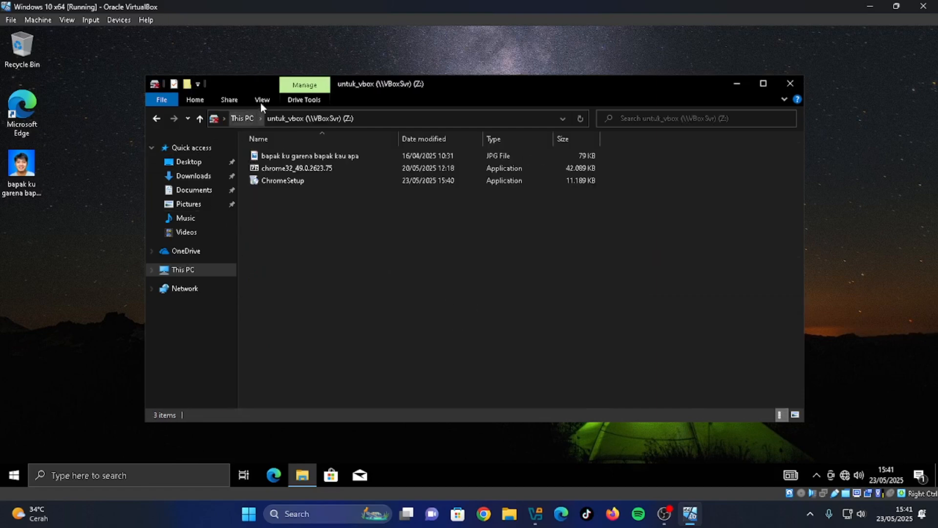
double_click(280, 157)
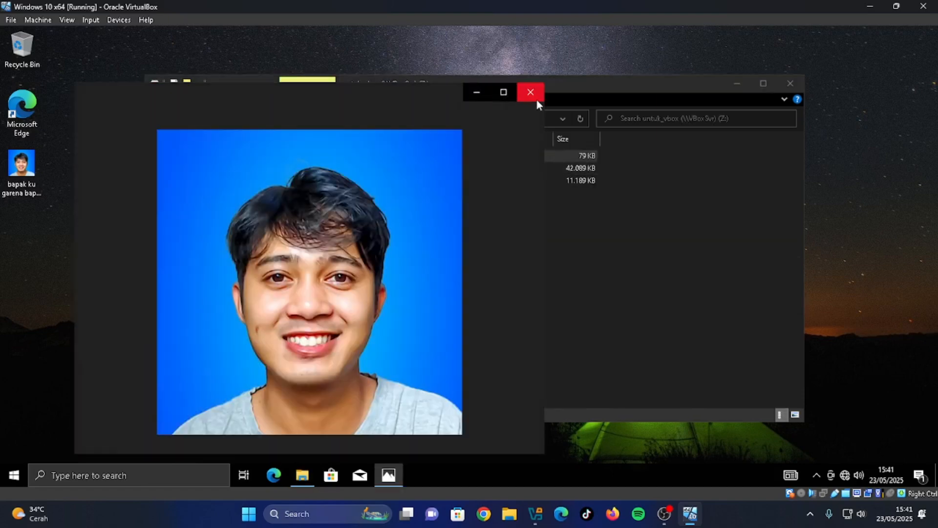
click(530, 93)
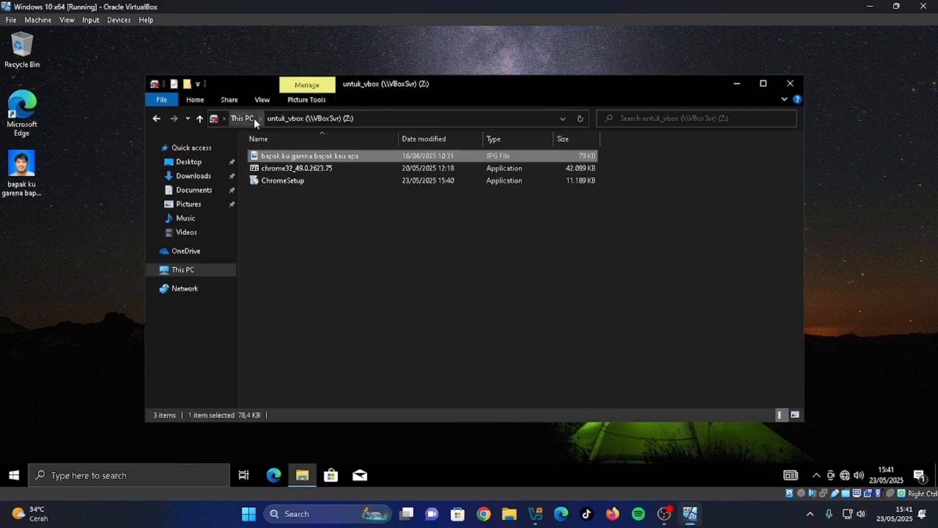
Copy ChromeSetup from the untuk_vbox network drive (Y:) to the guest desktop.
click(251, 121)
double_click(371, 326)
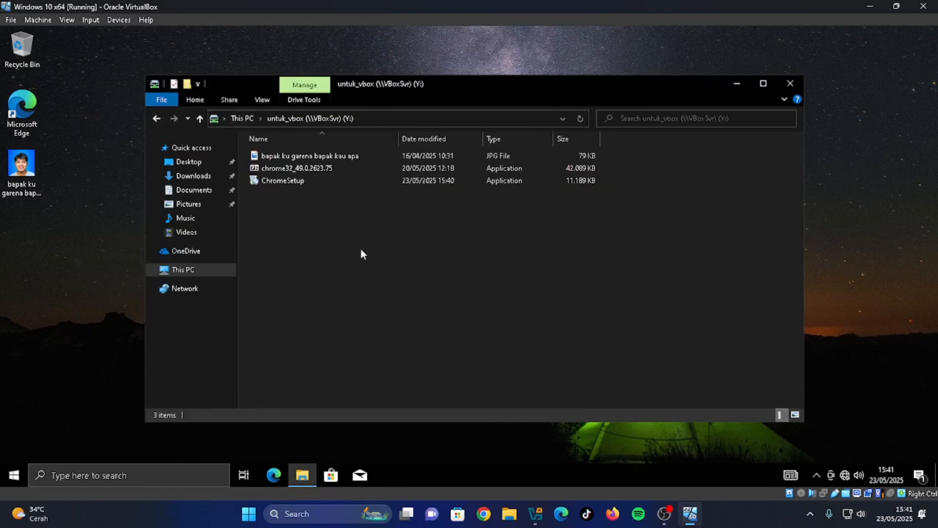
right_click(277, 179)
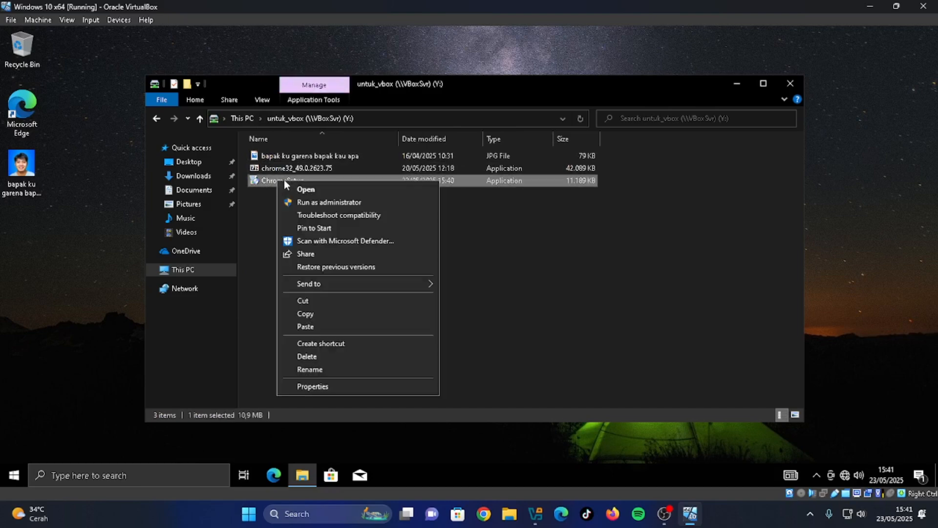
click(303, 314)
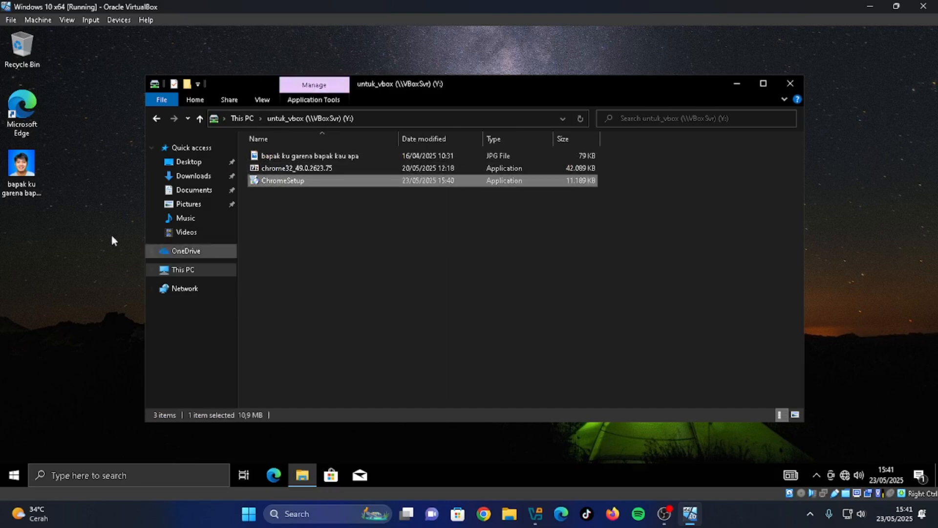
right_click(22, 225)
click(51, 276)
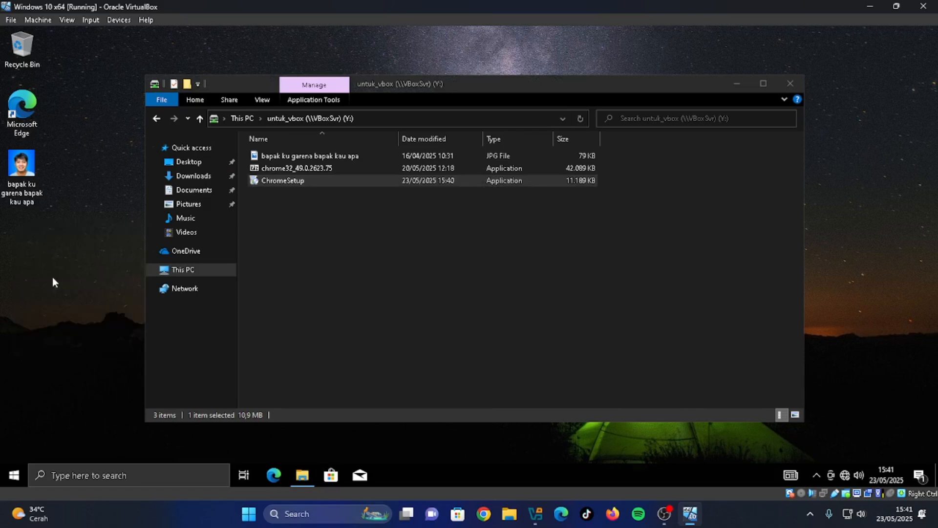
Check the guest's Network location and return to This PC.
click(244, 118)
click(185, 288)
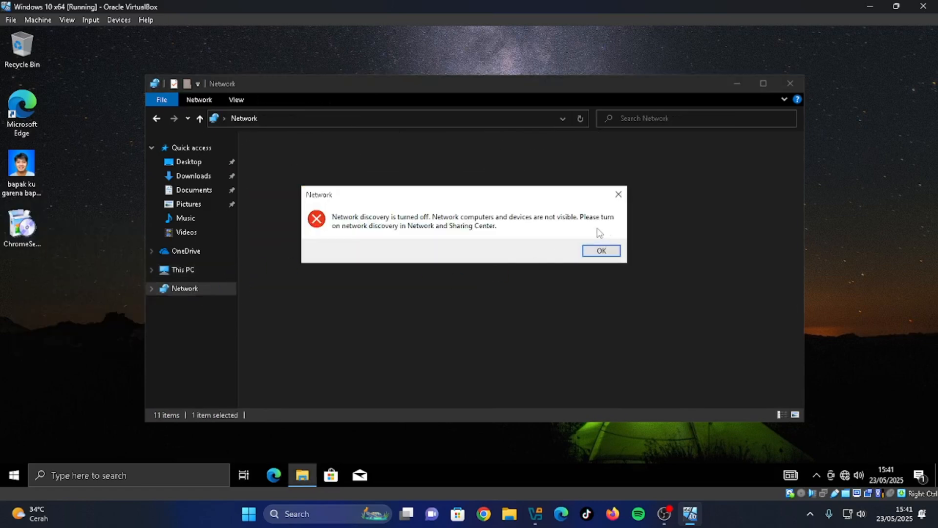
click(601, 250)
click(193, 270)
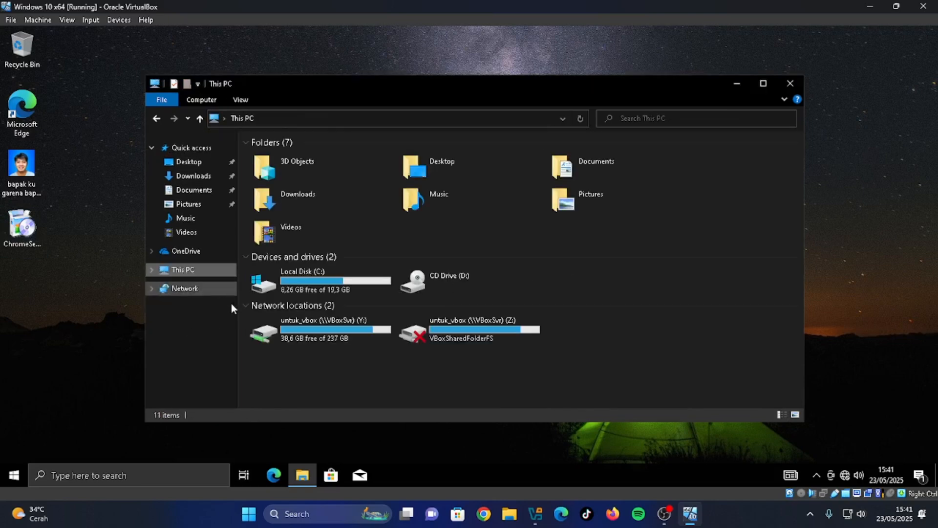
Try to disconnect the untuk_vbox network drive (Y:) from This PC.
right_click(320, 337)
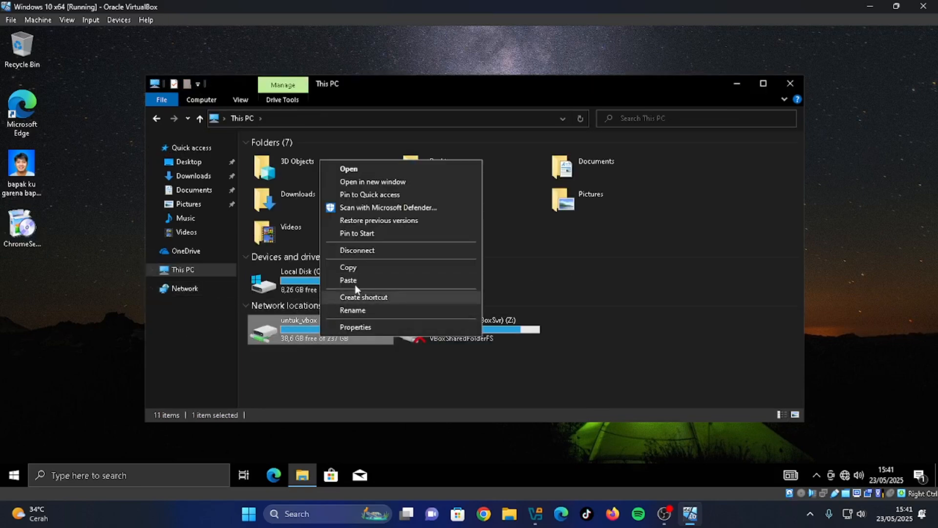
click(365, 249)
click(488, 292)
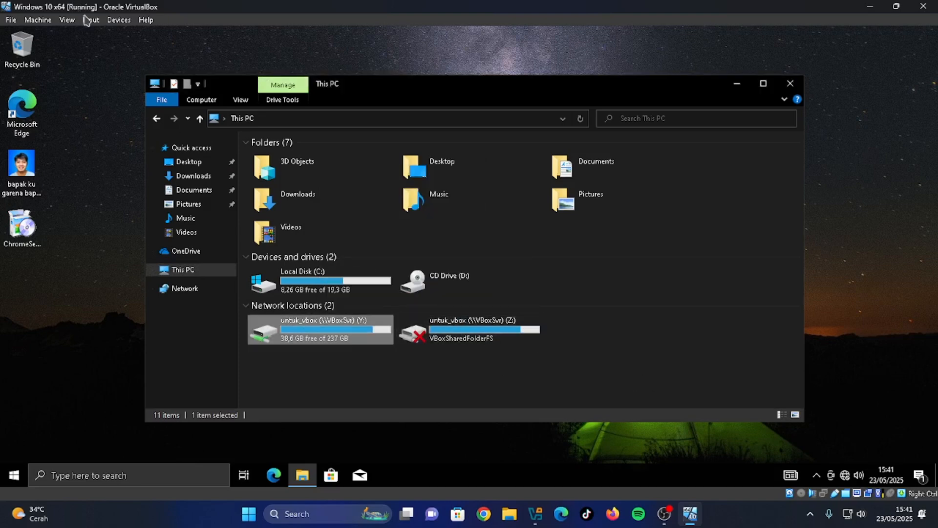
Remove the transient shared folder untuk vbox from the Windows 10 x64 machine's shared folder settings and apply the change.
click(118, 20)
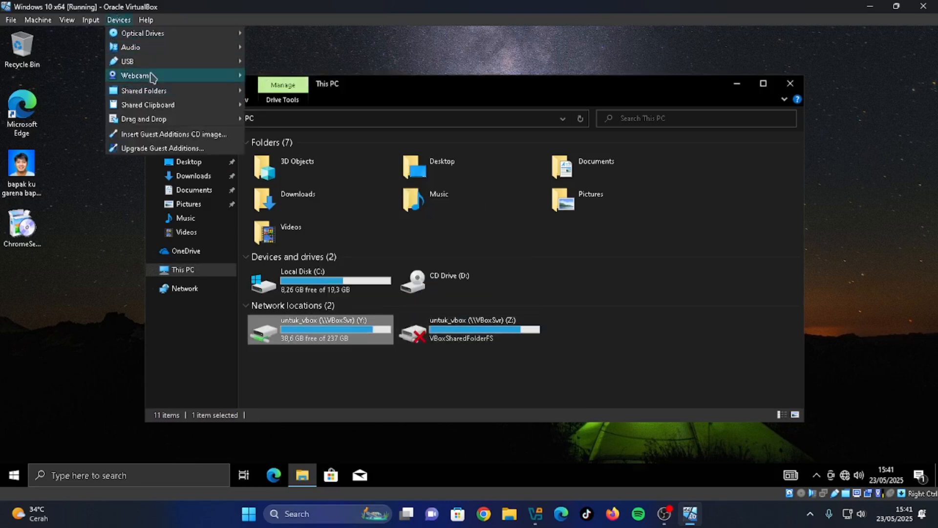
mouse_move(131, 52)
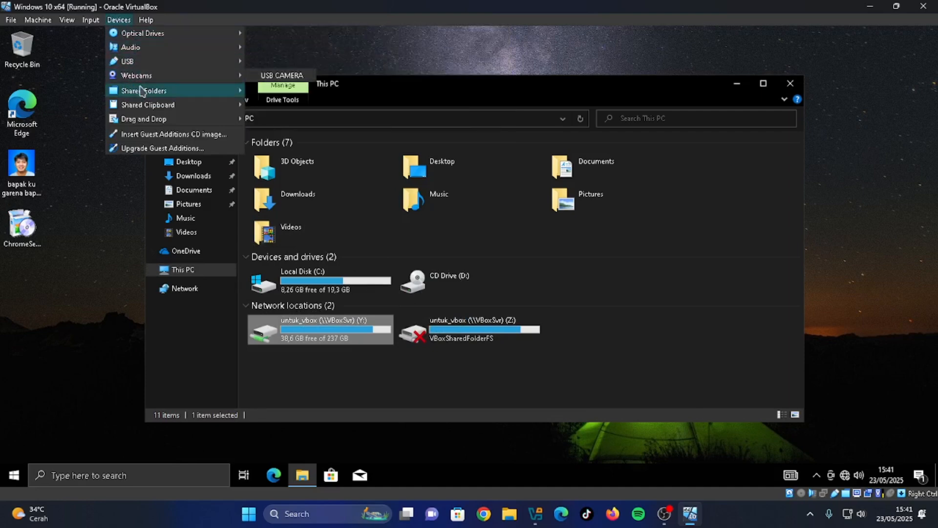
mouse_move(162, 93)
click(297, 91)
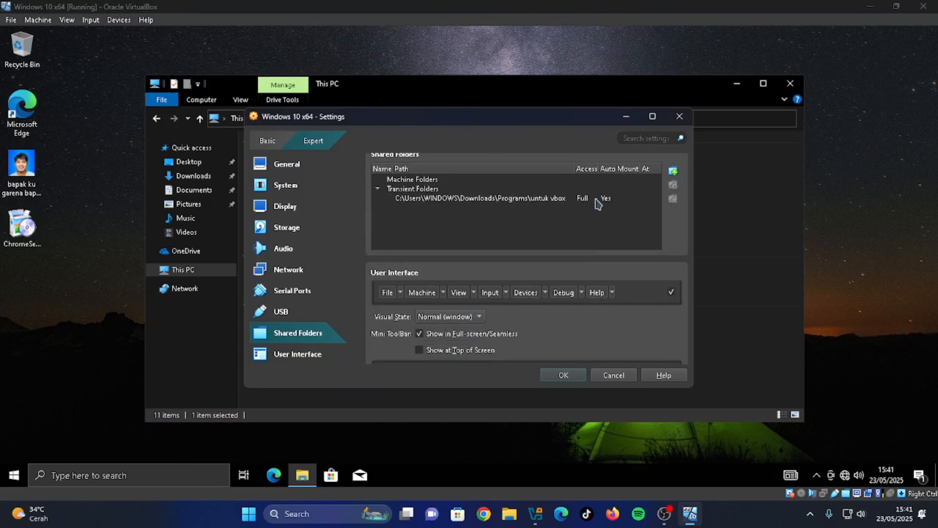
click(600, 199)
click(674, 199)
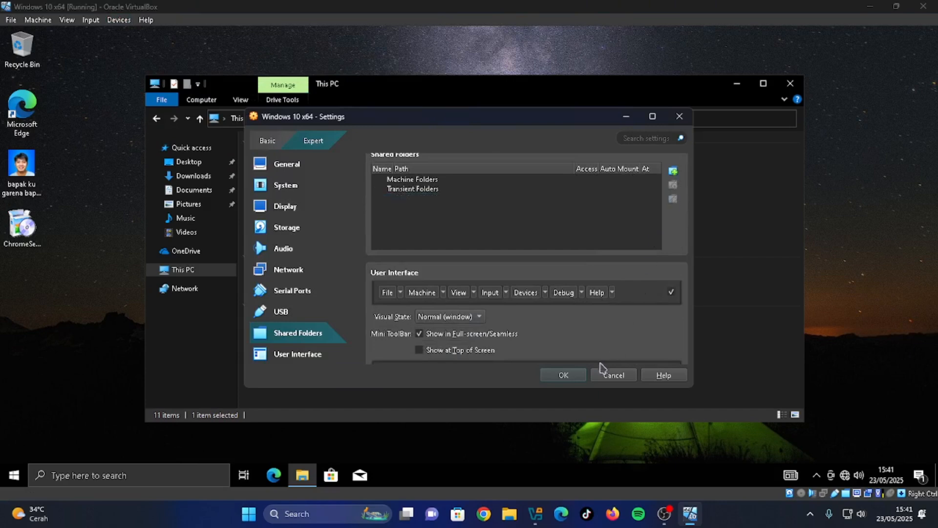
click(572, 380)
Refresh This PC, check whether the untuk_vbox drives (Z:) and (Y:) still open, and close File Explorer.
right_click(535, 358)
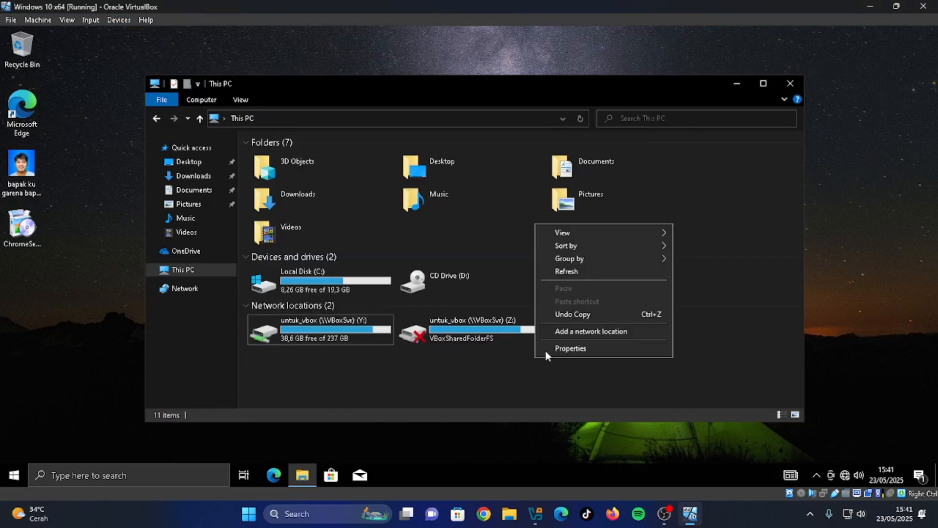
click(582, 269)
click(450, 341)
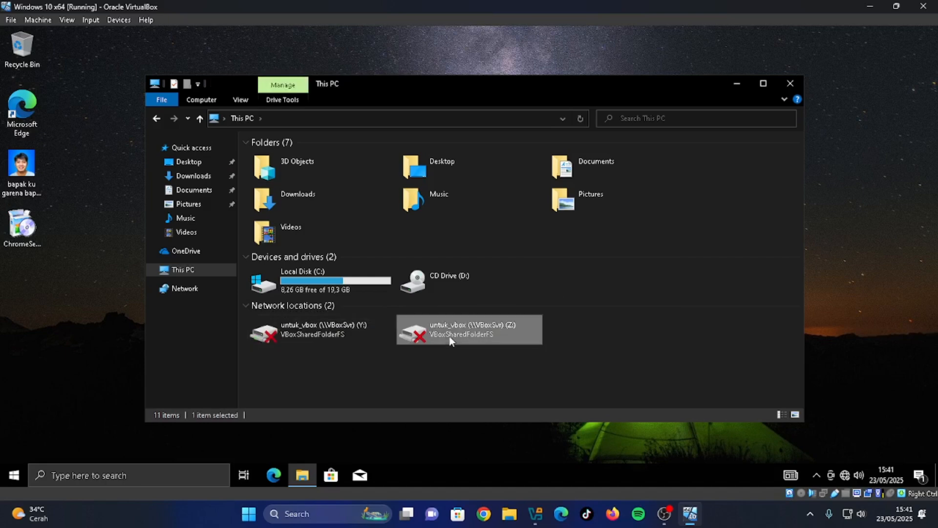
double_click(450, 341)
click(539, 259)
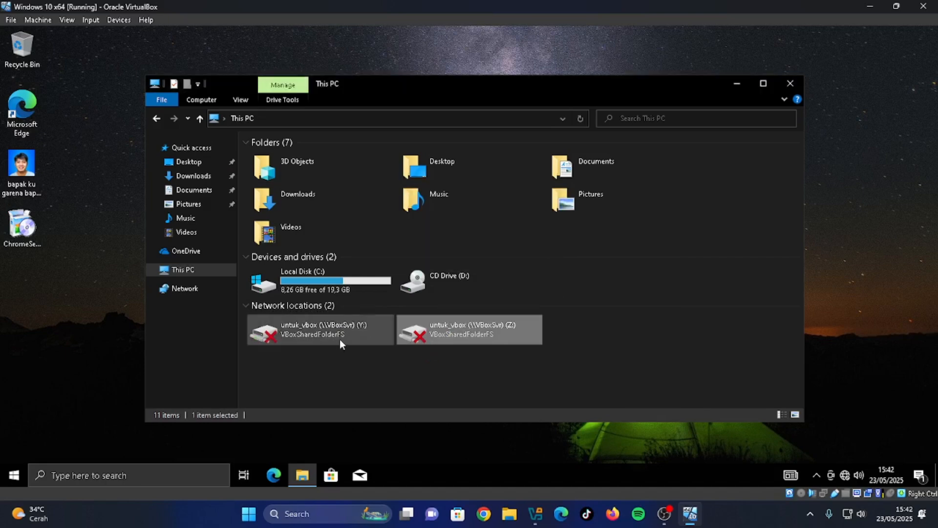
double_click(340, 339)
click(538, 260)
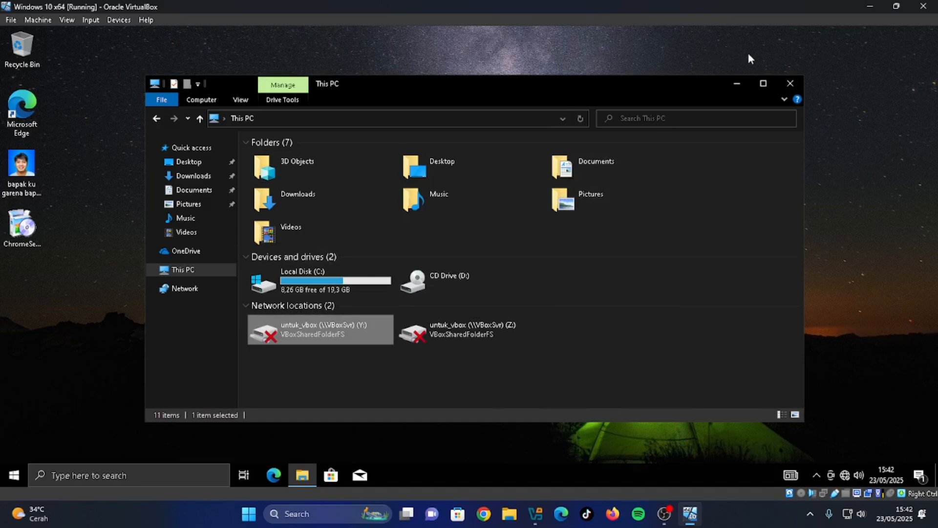
click(790, 84)
Try to install Google Chrome in the guest by running ChromeSetup from the desktop with administrator approval.
click(39, 226)
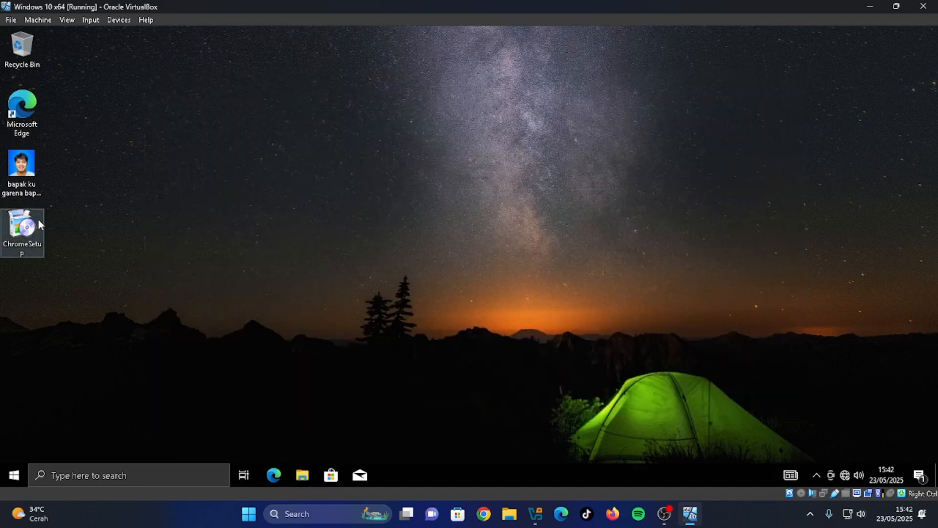
double_click(34, 221)
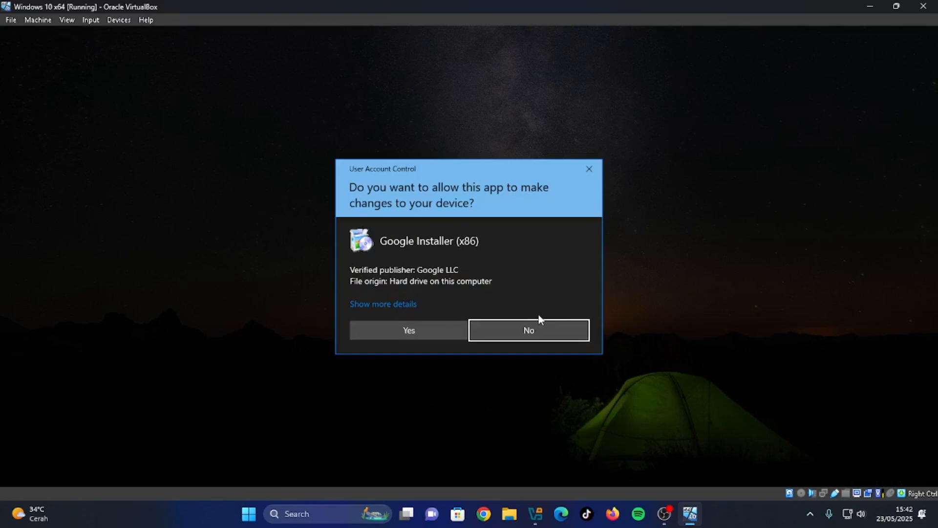
click(443, 333)
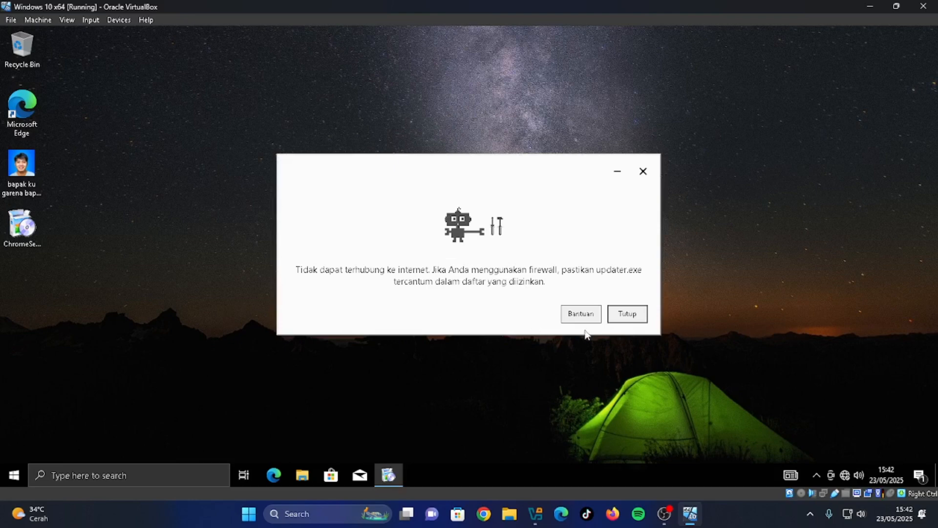
click(624, 318)
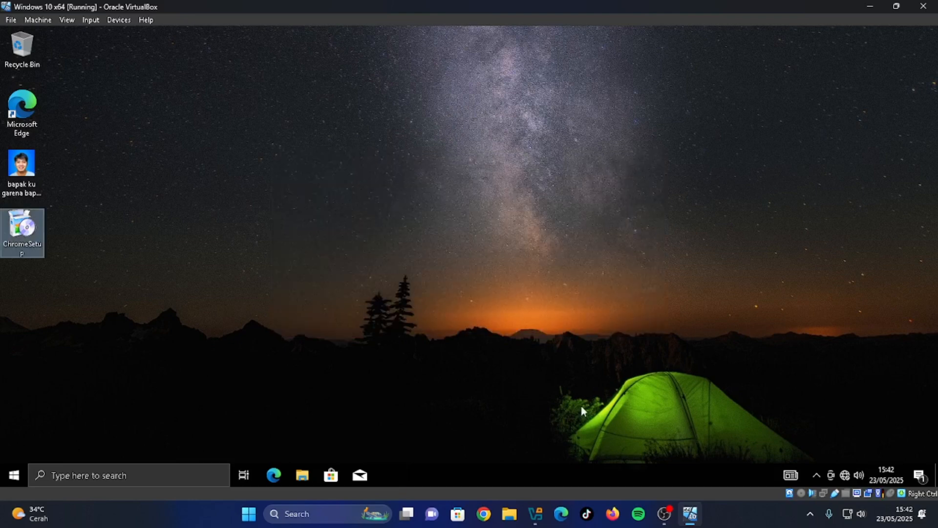
Shut down the Windows 10 guest.
click(3, 472)
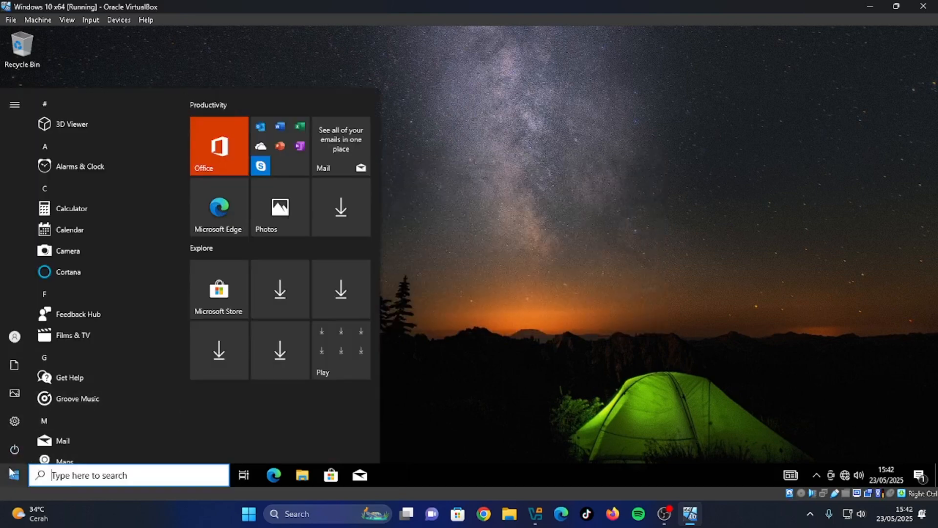
click(15, 450)
click(52, 401)
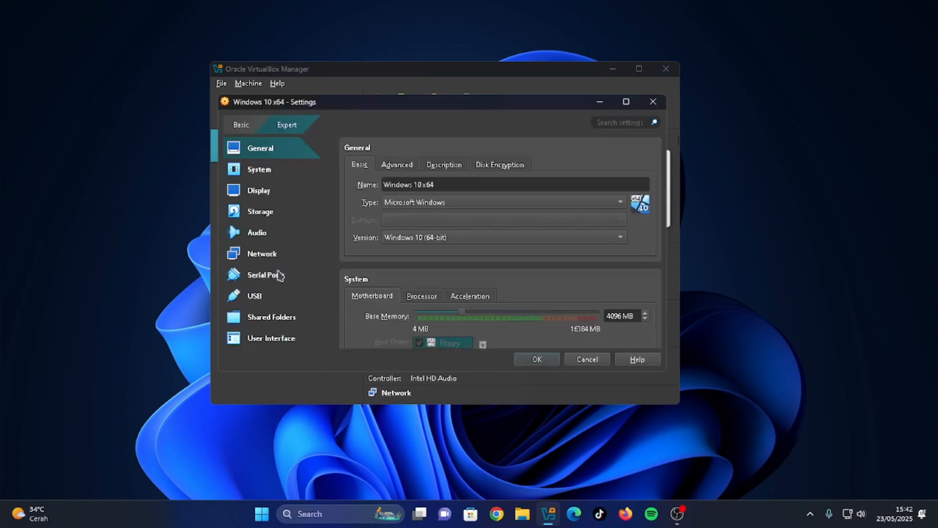
Remove the empty optical drive from the SATA controller in the Windows 10 x64 storage settings.
click(263, 233)
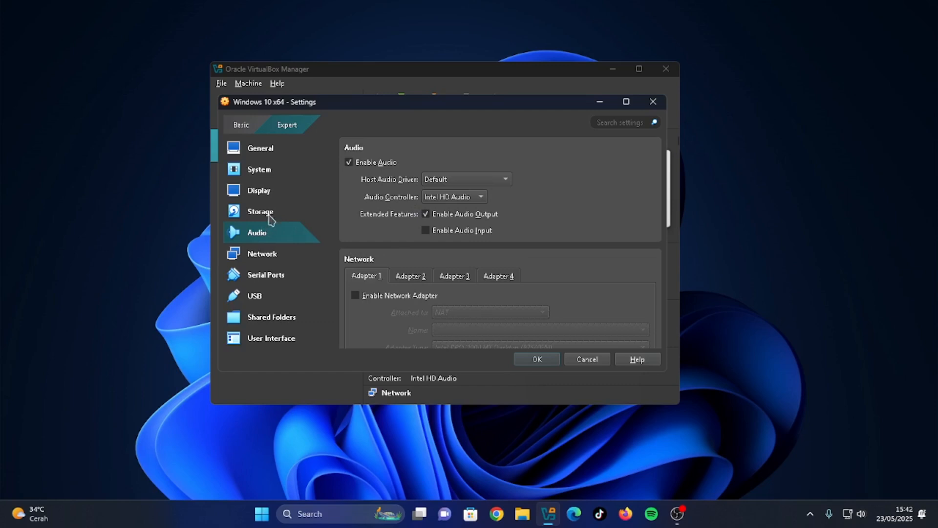
click(271, 215)
click(386, 205)
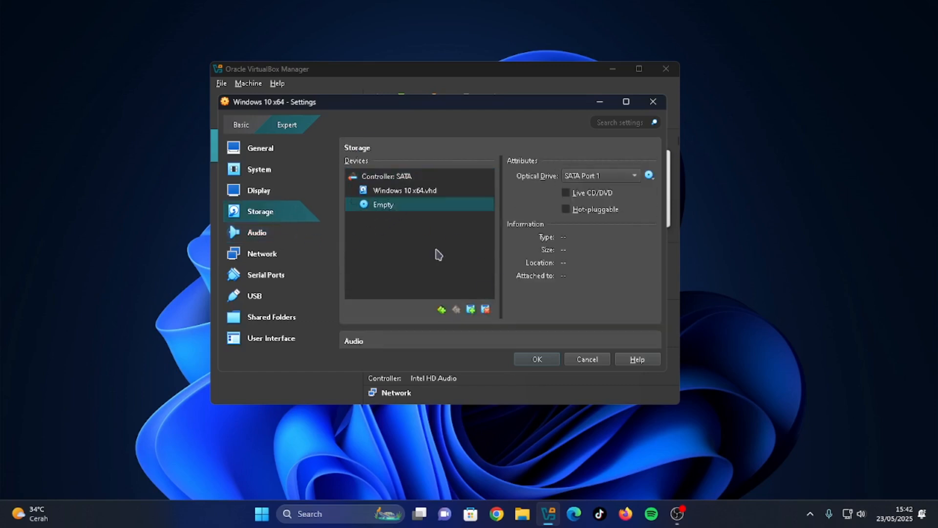
click(486, 310)
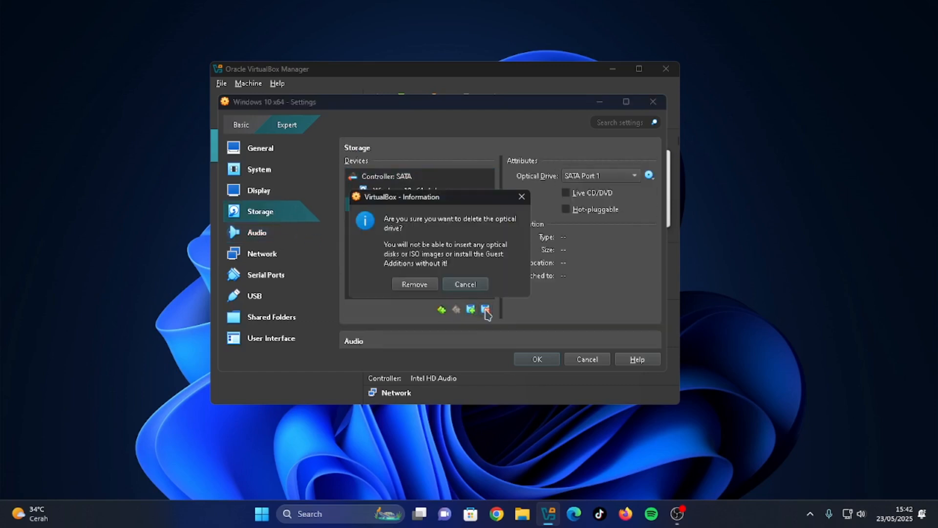
click(405, 287)
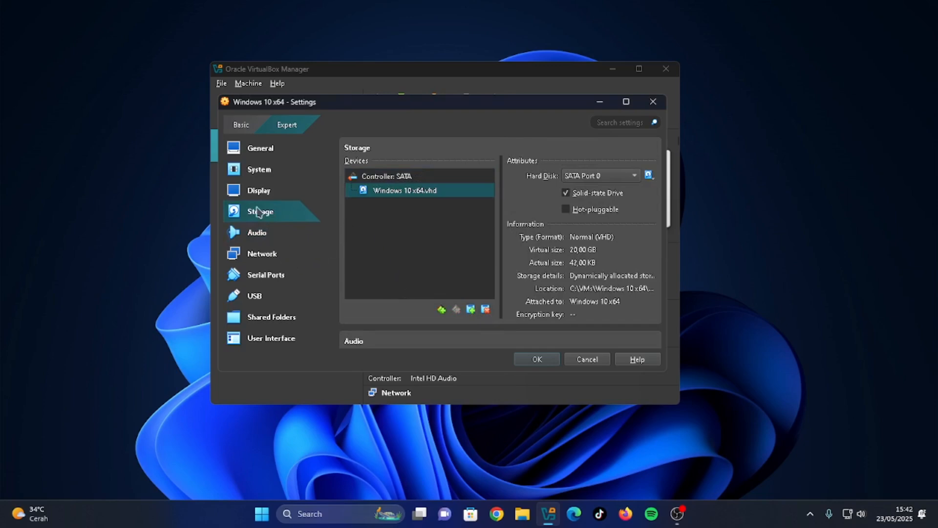
Review the machine's Display, System, Storage, Audio, Network, Serial Ports, USB and Shared Folders settings.
click(256, 191)
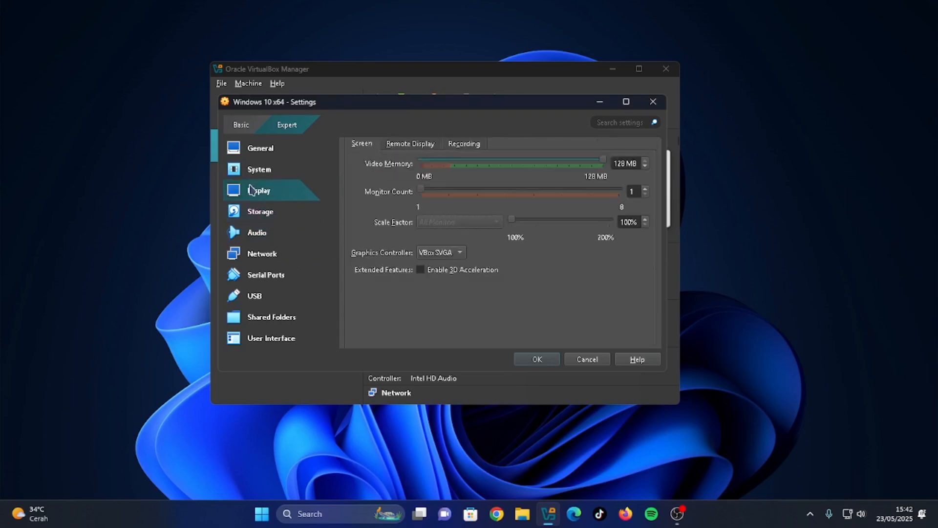
click(278, 169)
click(259, 211)
click(257, 233)
click(259, 253)
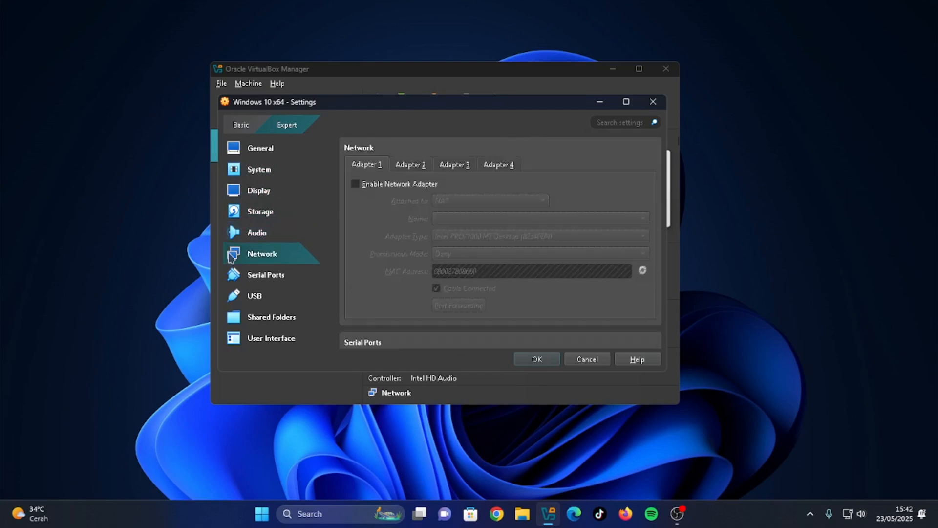
click(253, 276)
click(250, 295)
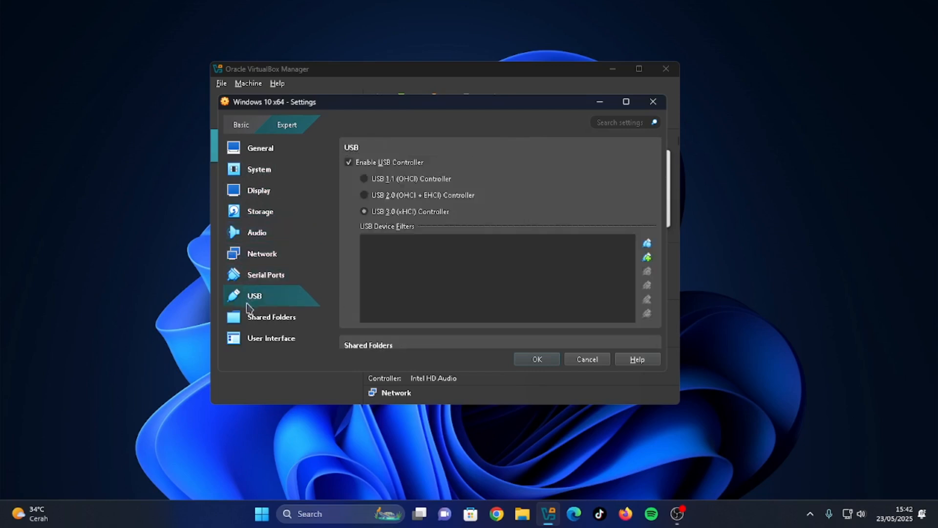
click(249, 315)
click(252, 296)
Enable network Adapter 1 attached to NAT with adapter type Intel PRO/1000 MT Desktop (82540EM), and save the machine settings.
click(264, 252)
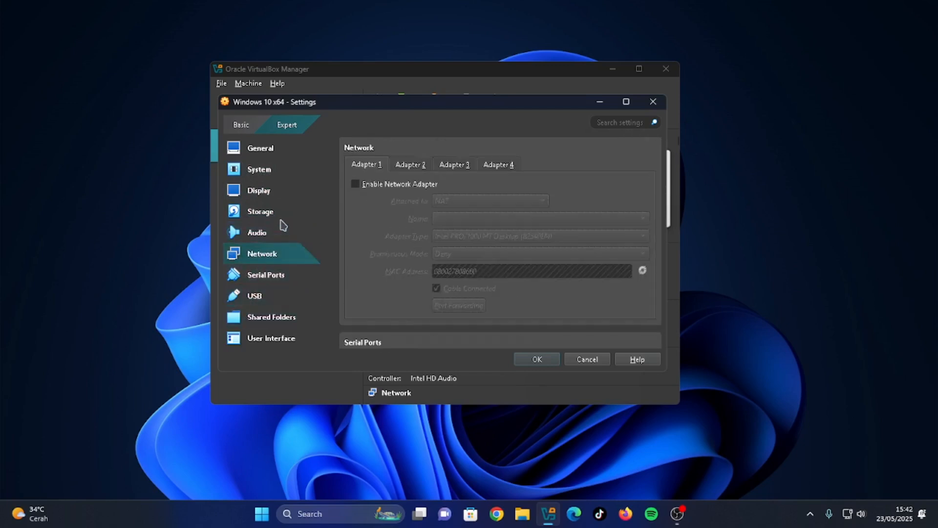
click(356, 185)
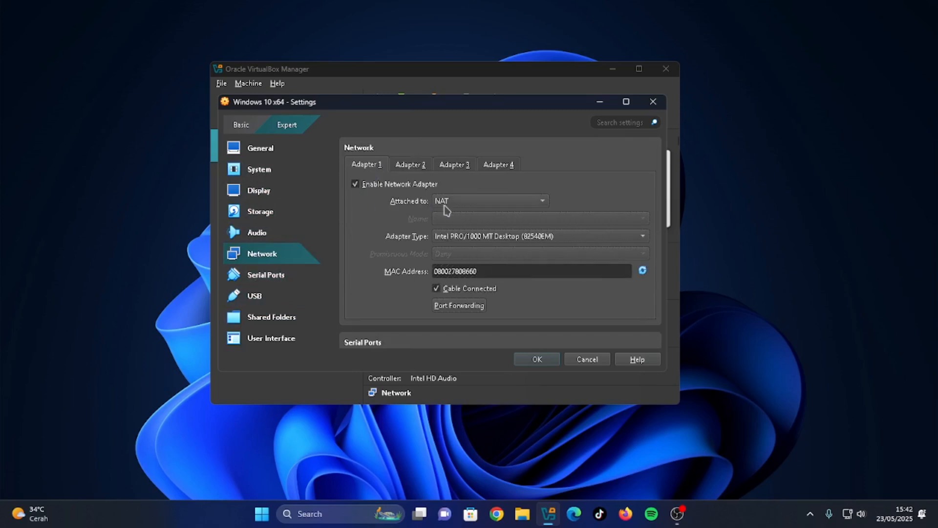
click(534, 203)
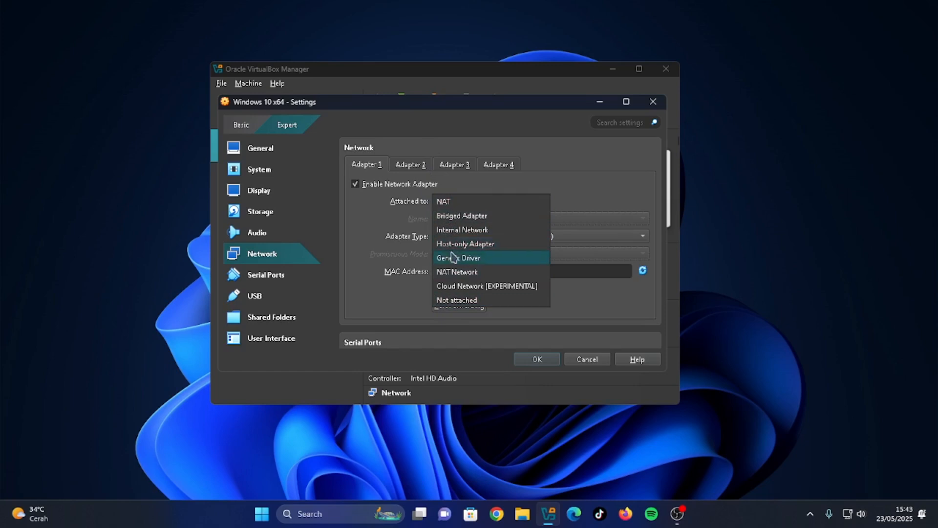
click(467, 206)
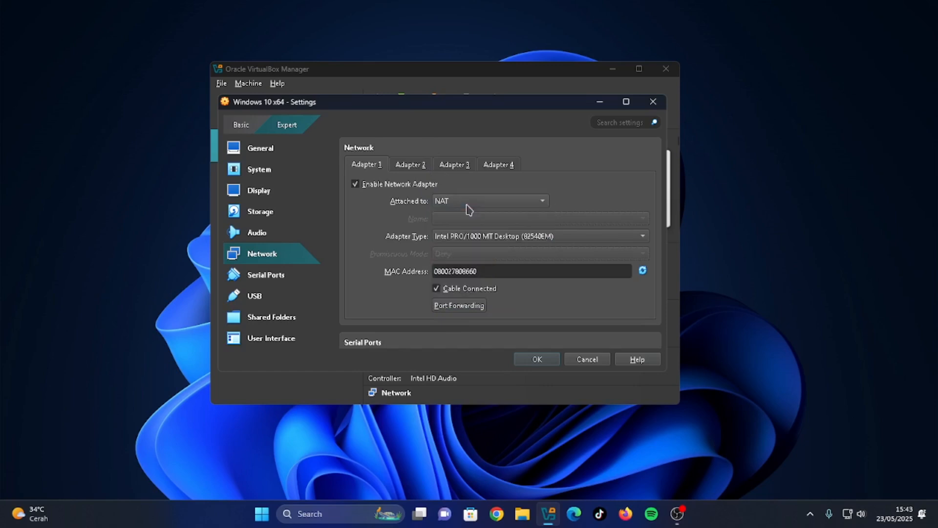
click(462, 236)
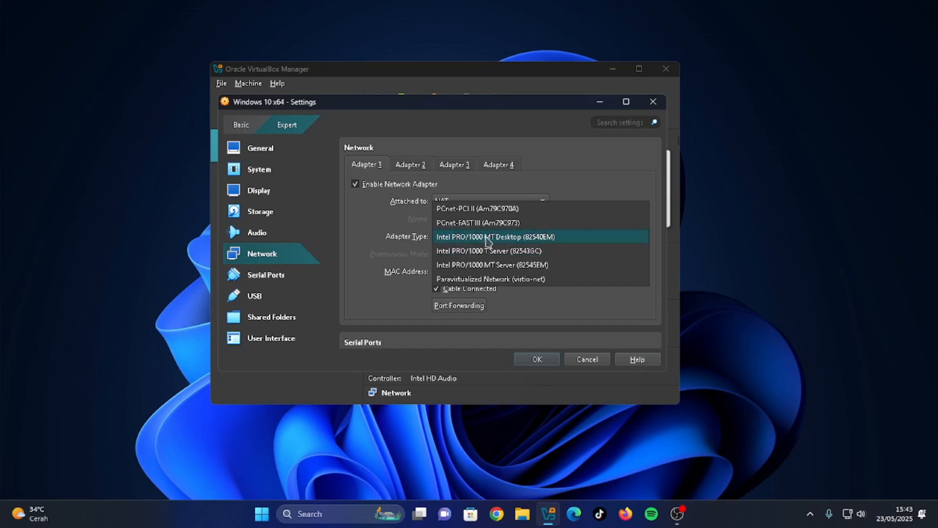
click(488, 236)
click(491, 236)
click(492, 240)
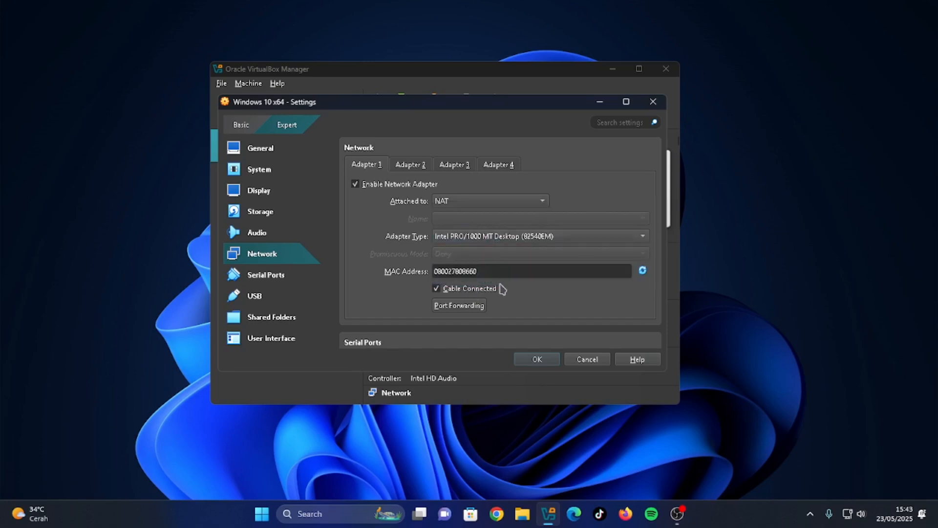
click(537, 360)
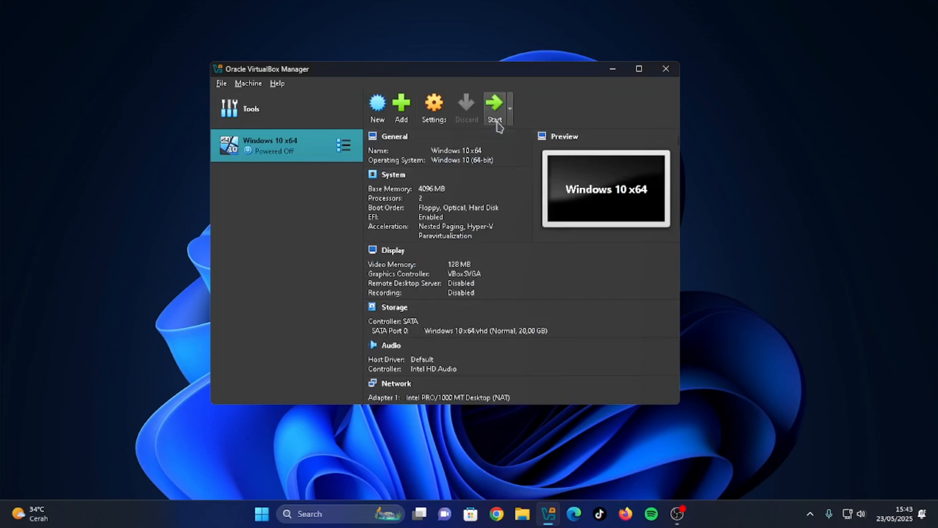
Start the Windows 10 x64 machine with network discovery allowed, and check the guest's drives in This PC.
click(495, 117)
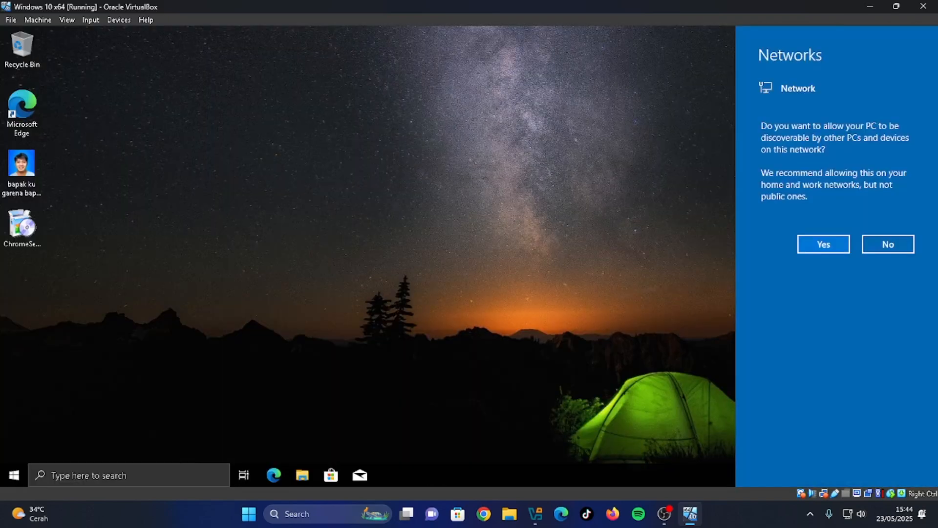
click(821, 239)
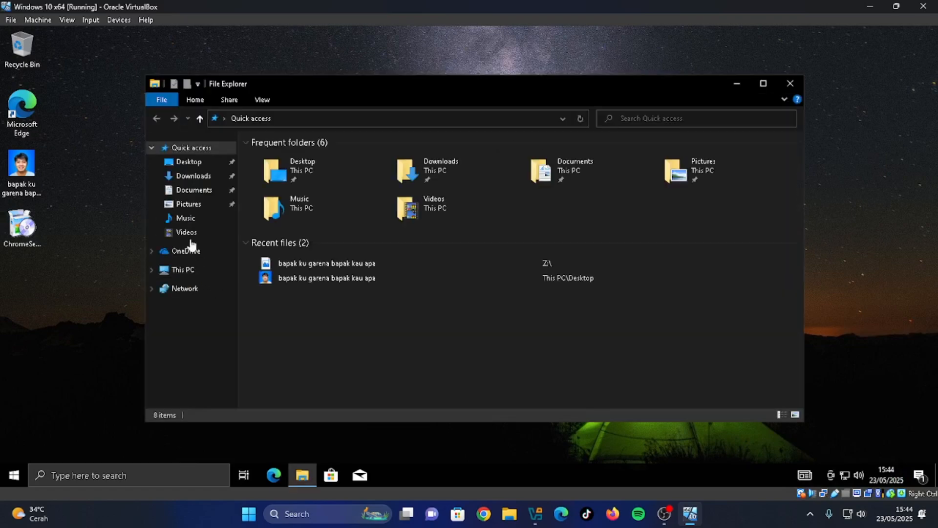
click(202, 273)
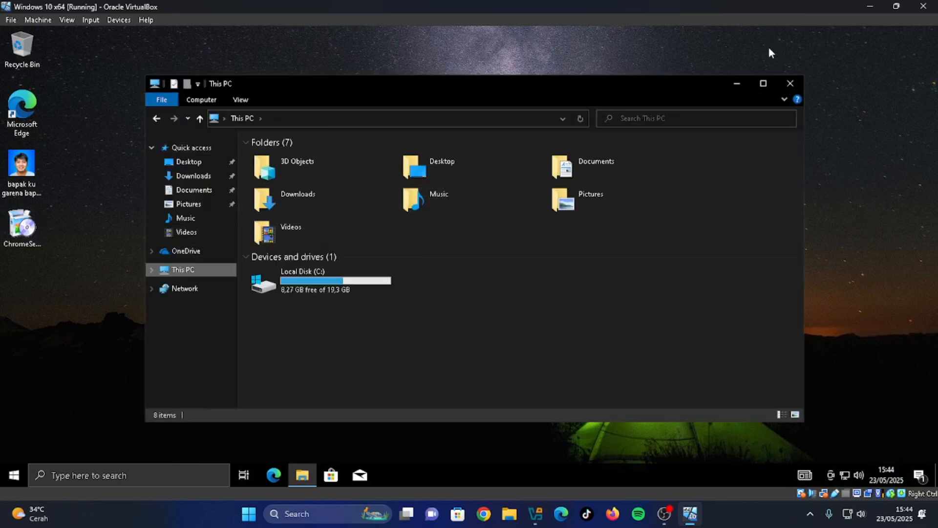
click(796, 84)
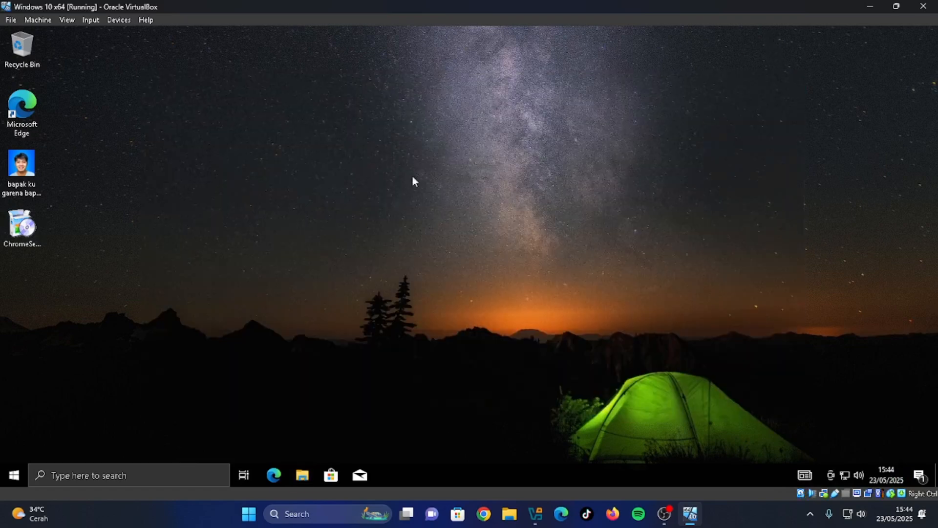
Run ChromeSetup from the guest desktop with administrator approval to install Google Chrome, and dismiss the OneDrive notification.
click(22, 235)
double_click(22, 235)
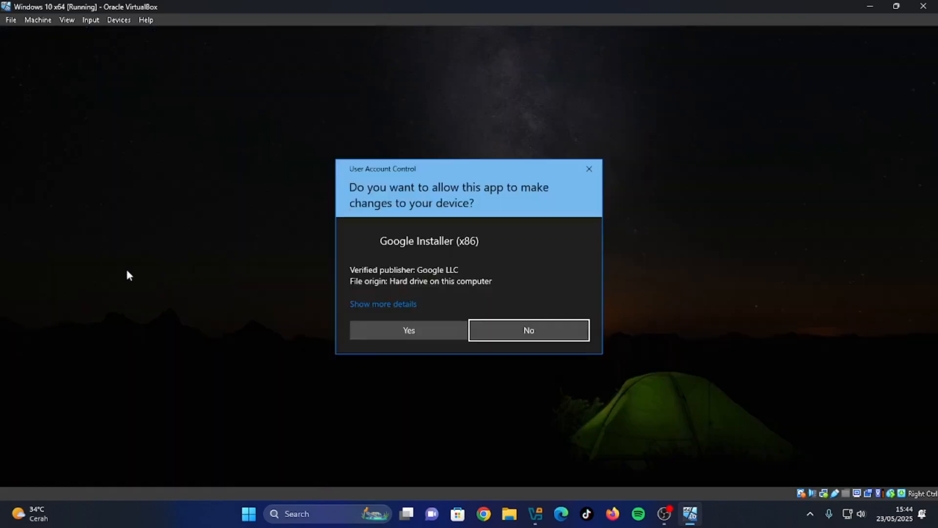
click(387, 328)
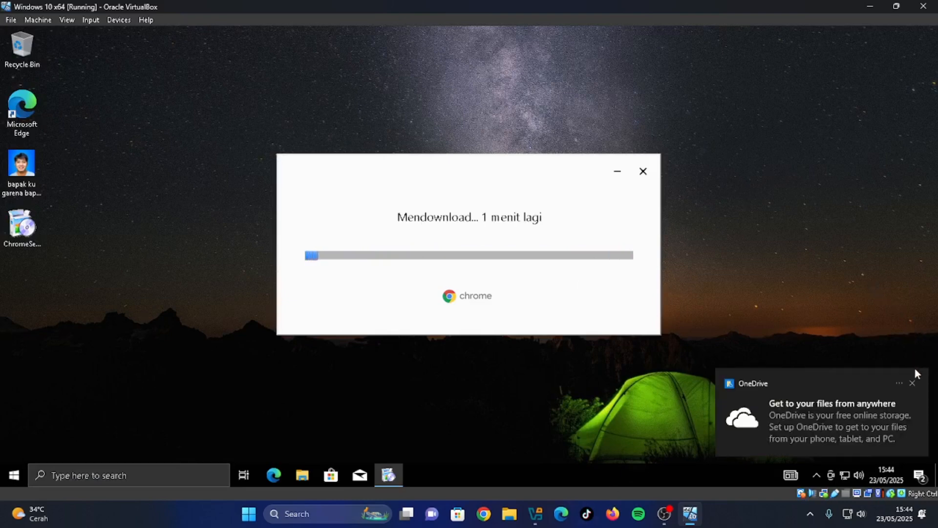
click(912, 382)
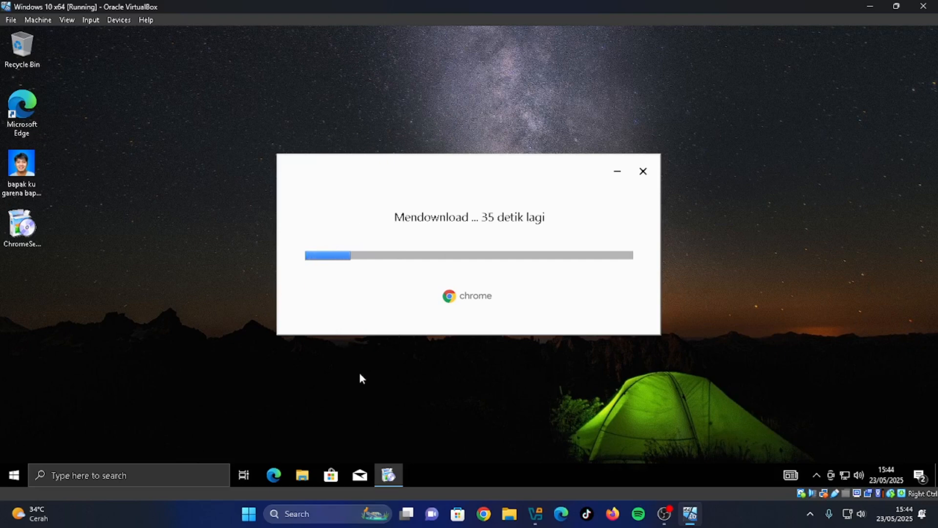
Set the virtual machine's drag and drop to Guest To Host, and change it to Host To Guest.
click(110, 20)
mouse_move(157, 120)
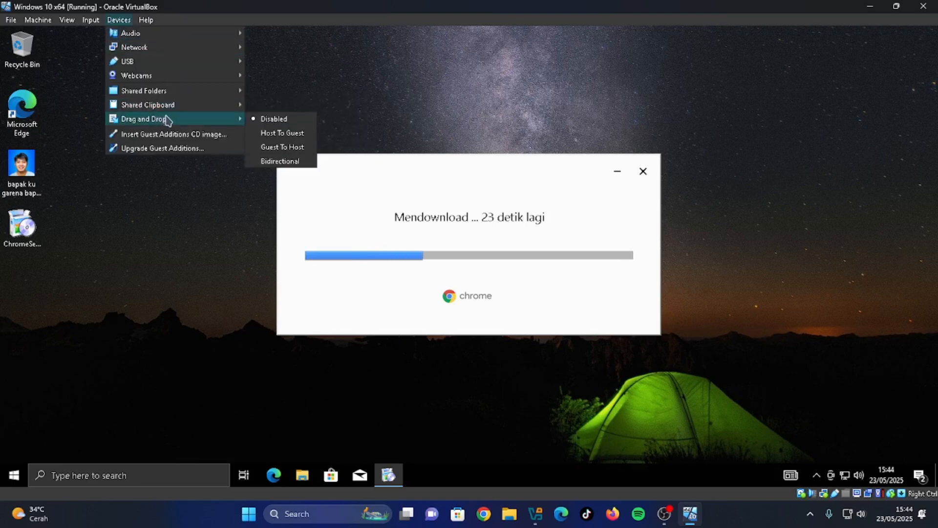
click(296, 150)
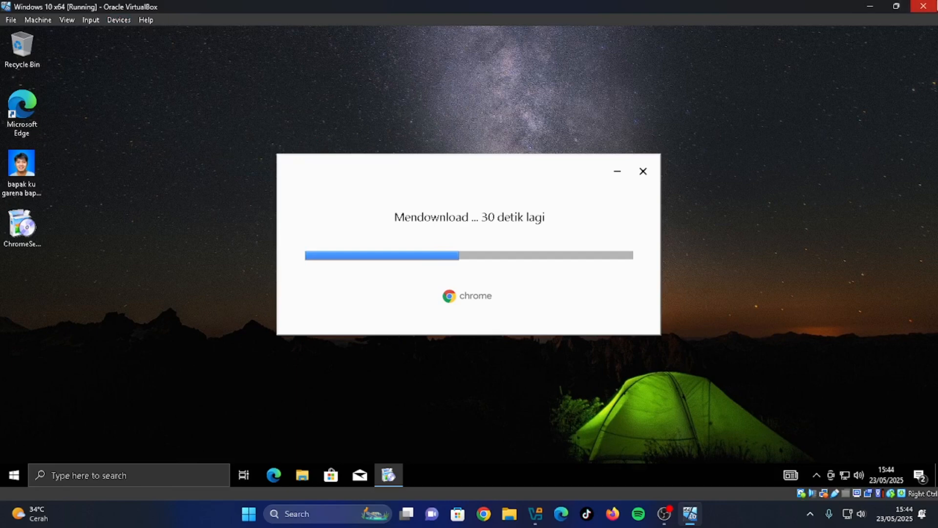
click(116, 20)
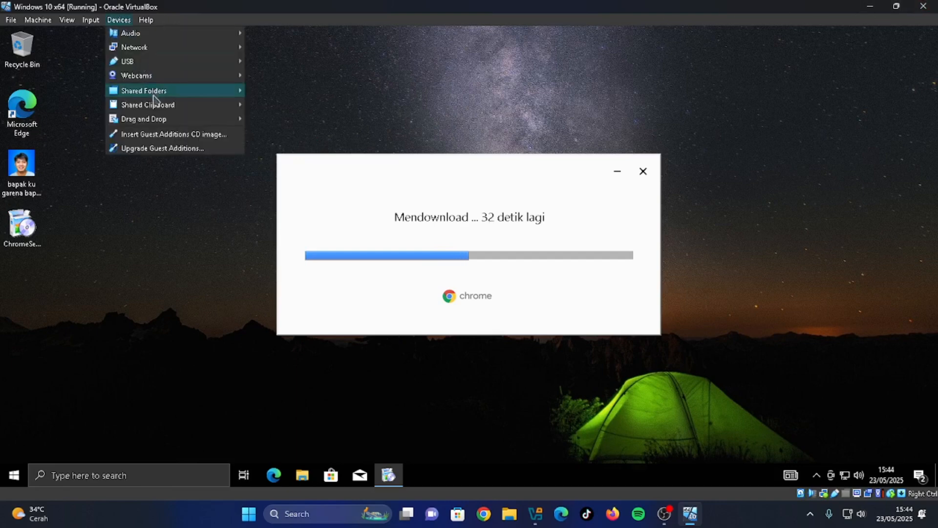
mouse_move(231, 128)
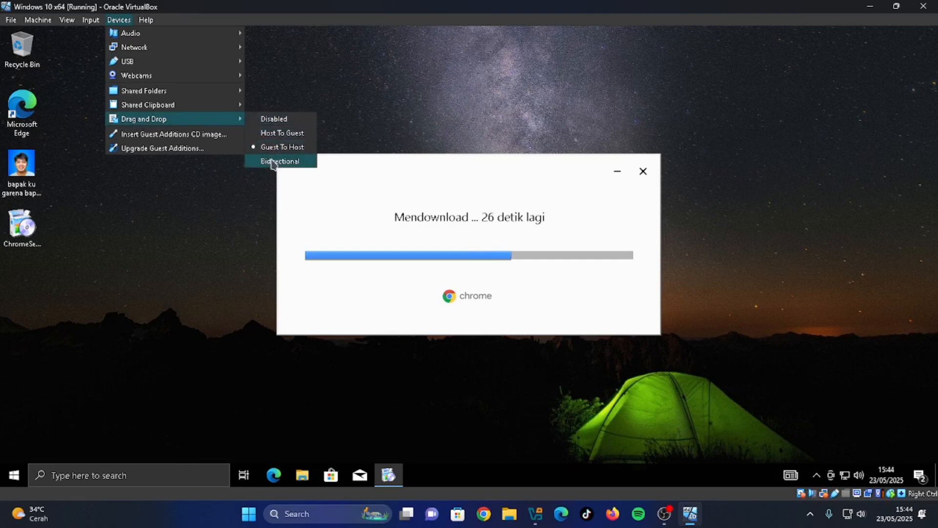
click(274, 133)
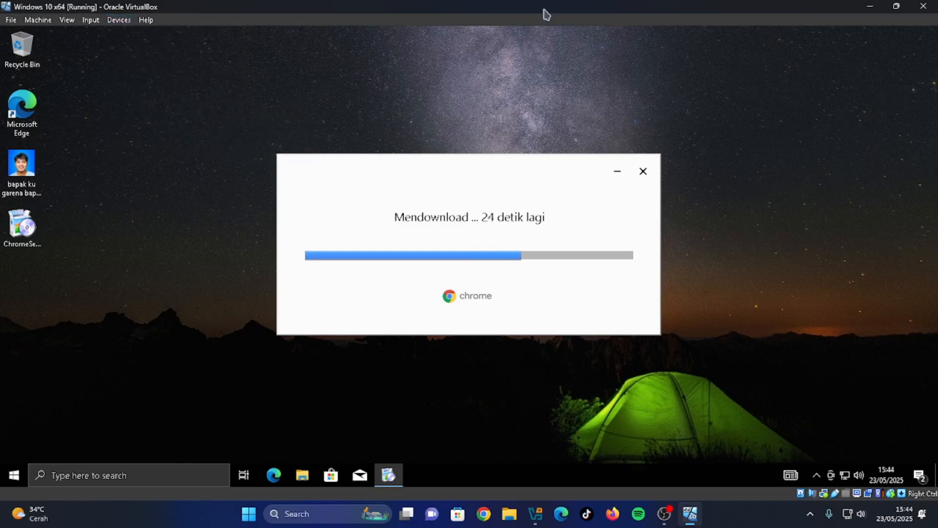
Restore and move the machine window, maximize it again, and set drag and drop back to Disabled.
click(904, 6)
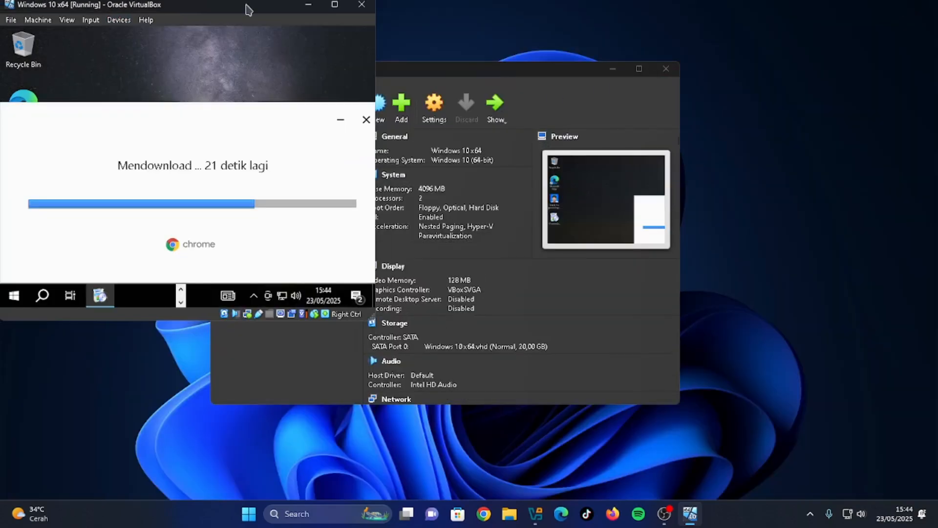
drag(249, 8, 706, 57)
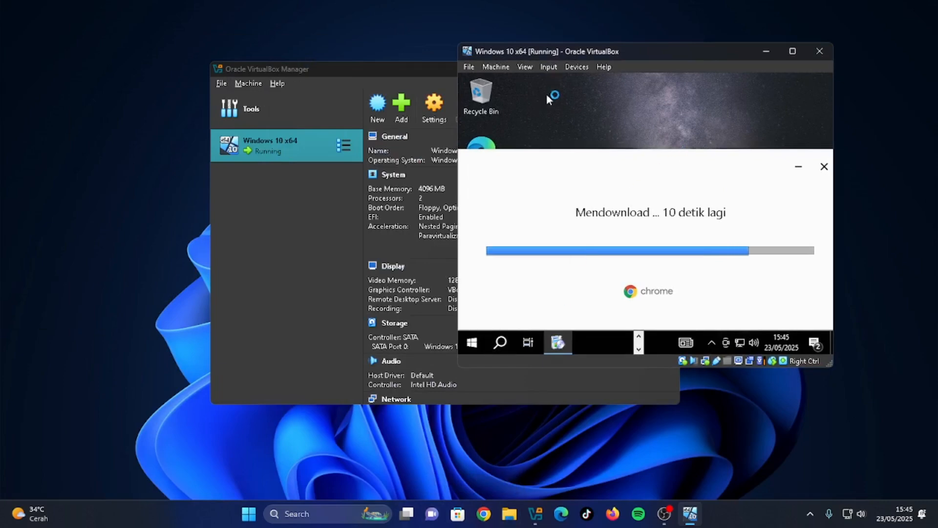
click(793, 52)
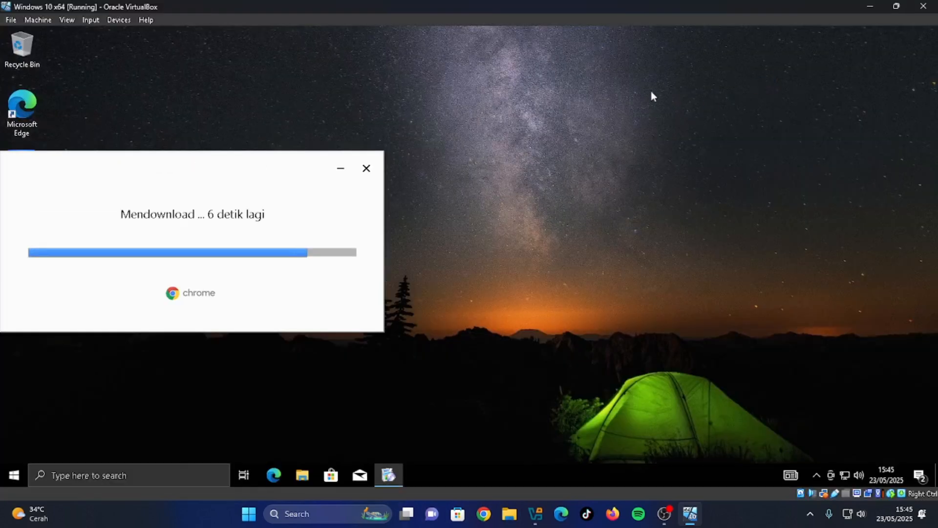
click(122, 20)
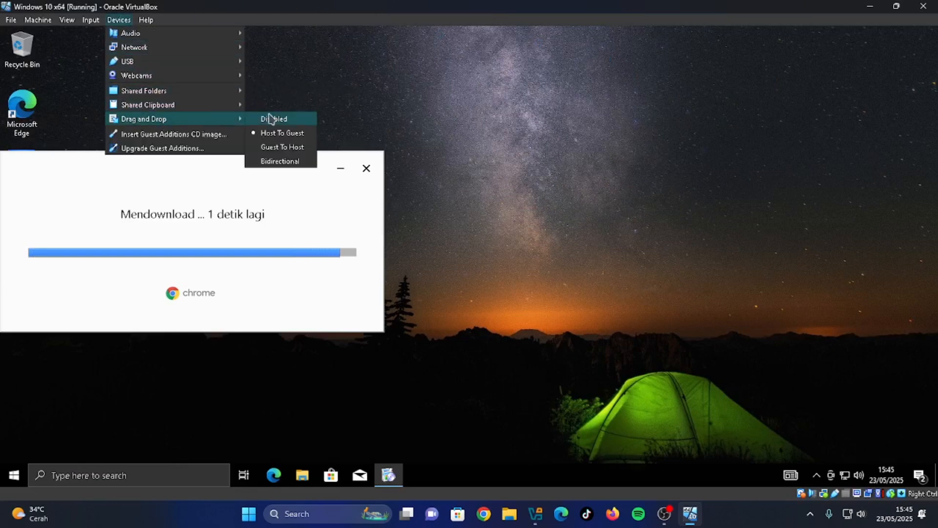
click(292, 120)
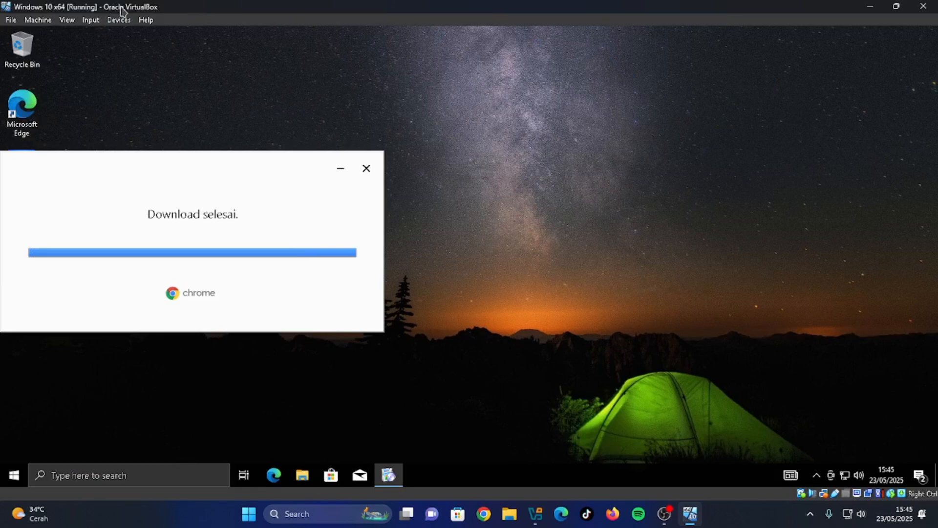
Set the virtual machine's shared clipboard to Bidirectional.
click(120, 21)
mouse_move(180, 105)
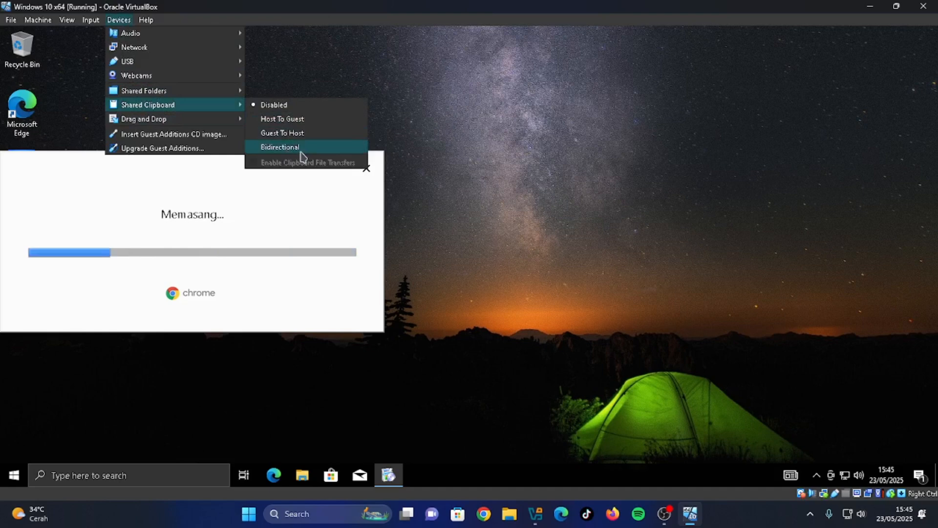
click(280, 147)
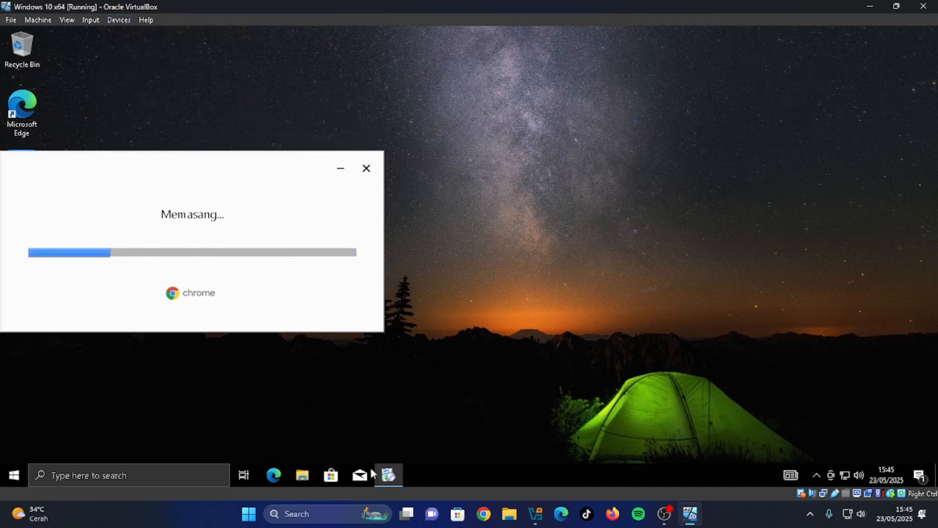
Open Notepad on the host, enter the text fselfhjighriuehguoi, copy all of it, and return to the guest.
click(303, 514)
text(no)
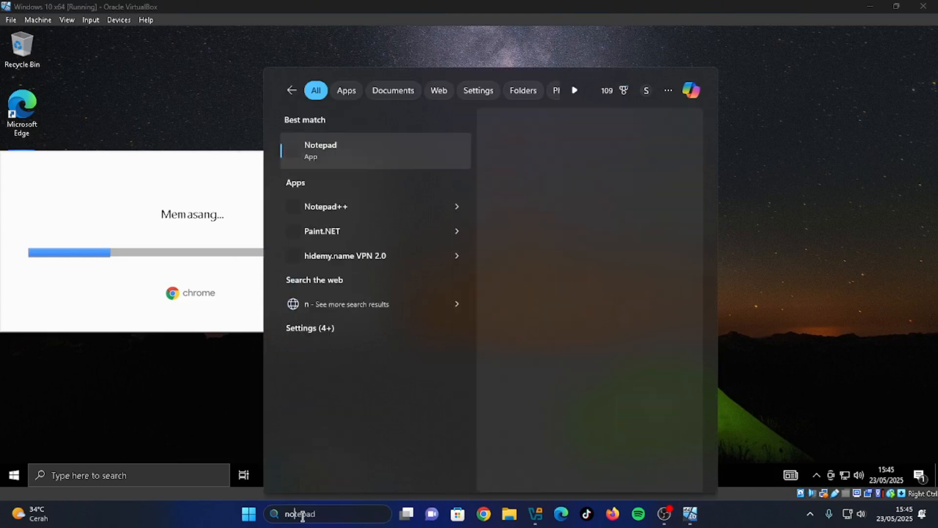
text(te)
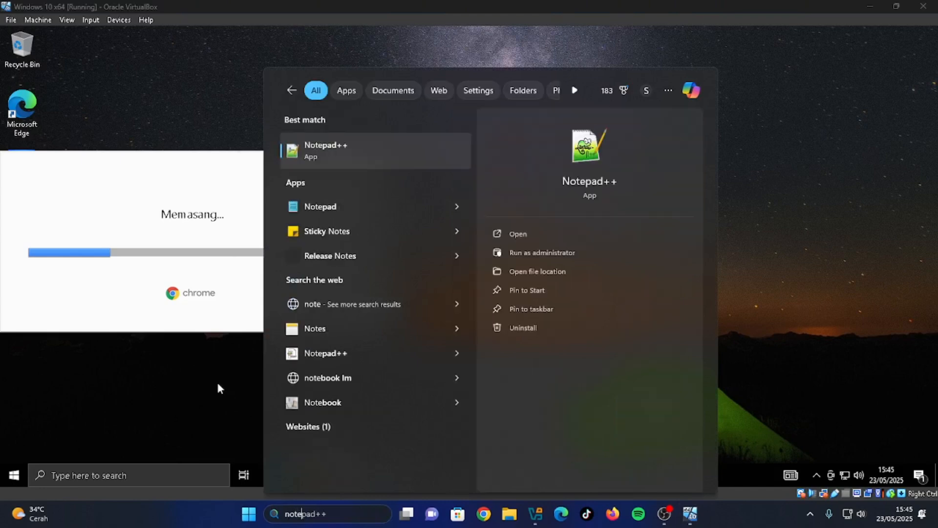
click(393, 213)
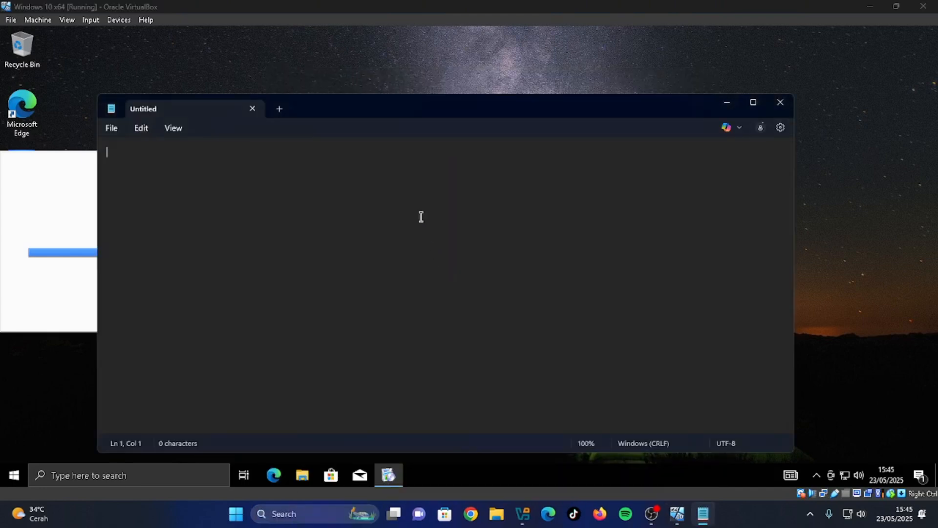
text(fselfhjighriuehguoi)
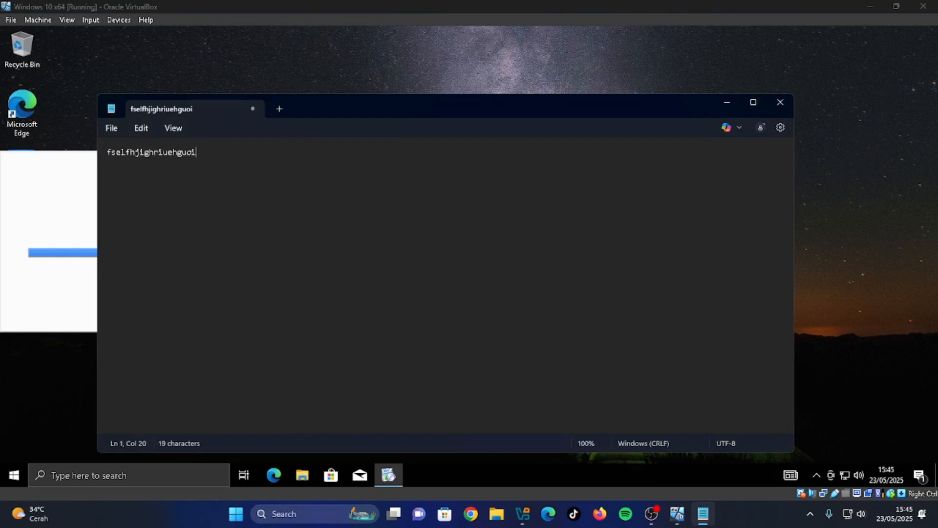
key(ctrl+a)
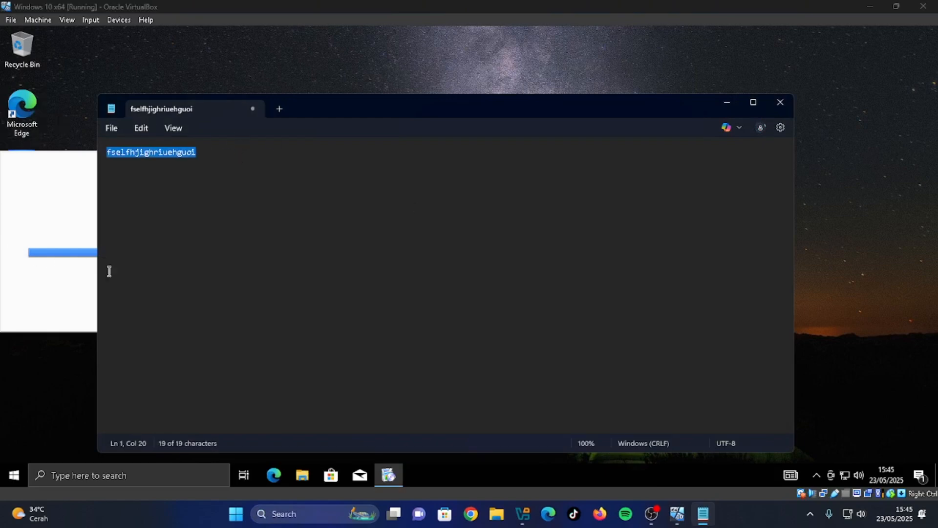
click(882, 179)
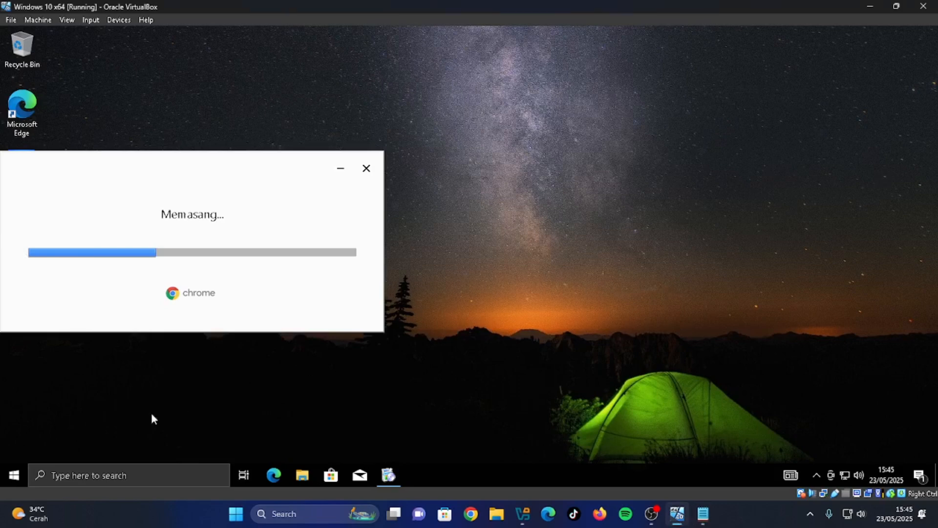
Open Notepad in the guest, paste the host's copied text into it, and close it without saving.
click(4, 478)
text(note)
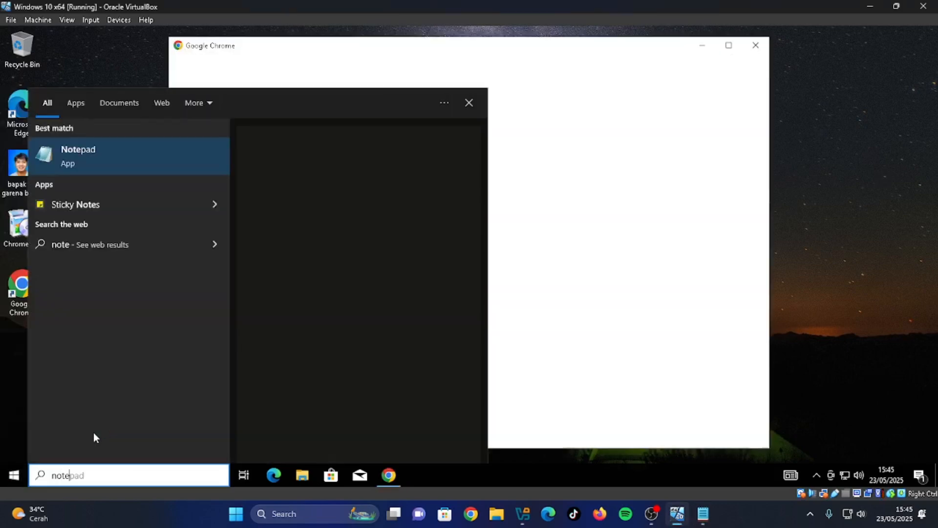
key(Return)
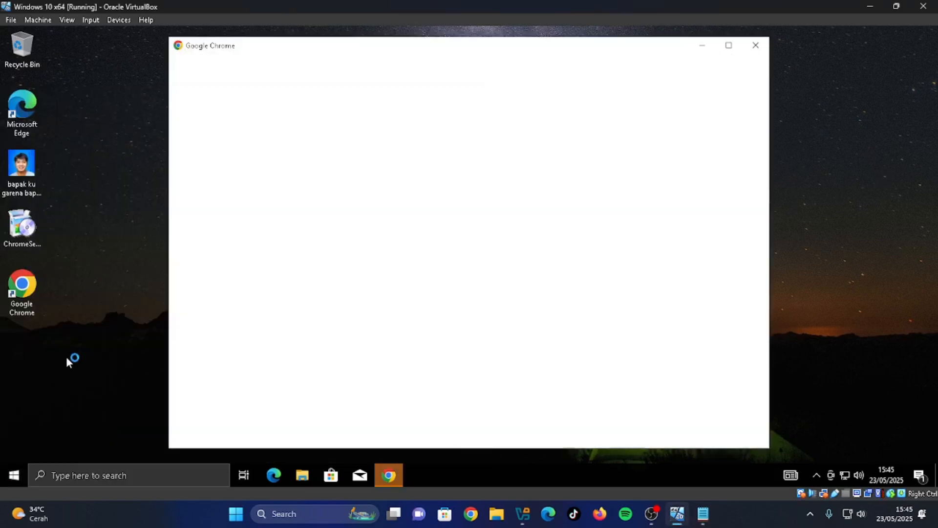
text(fselfhjighriuehguoi)
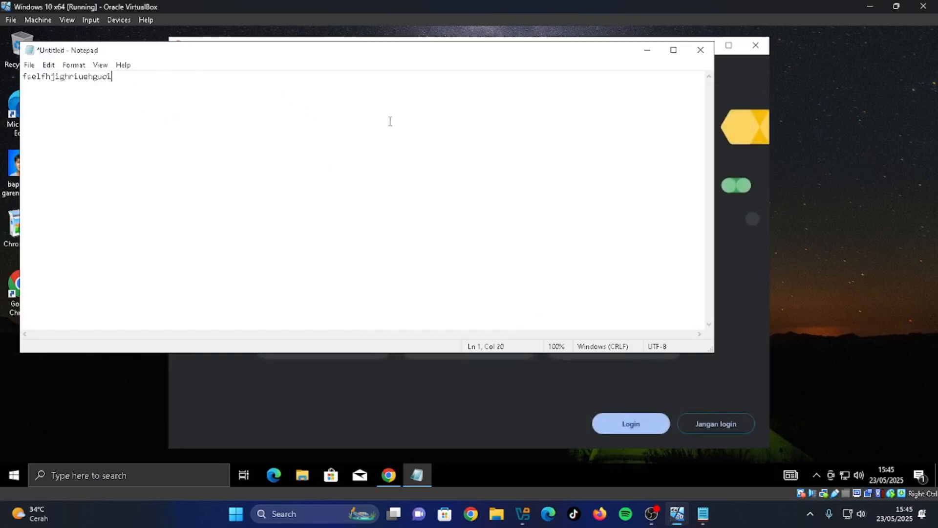
click(700, 49)
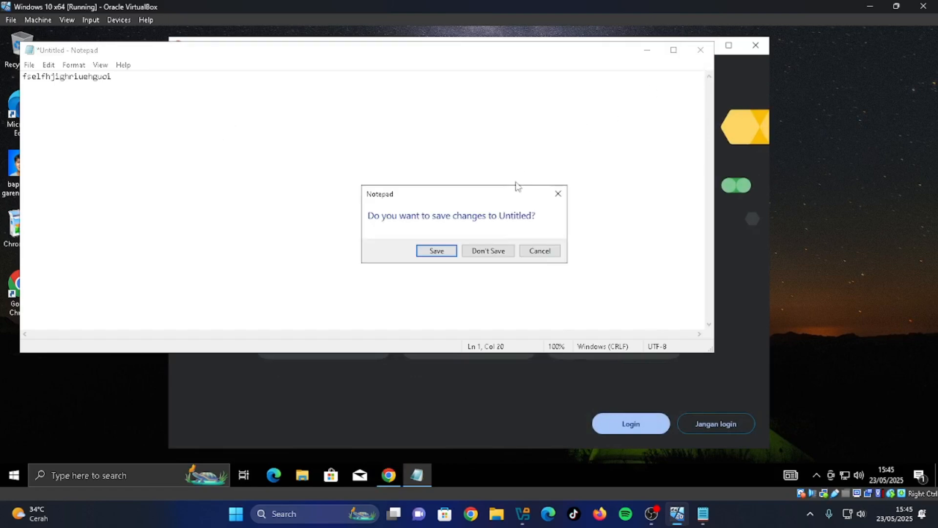
click(488, 251)
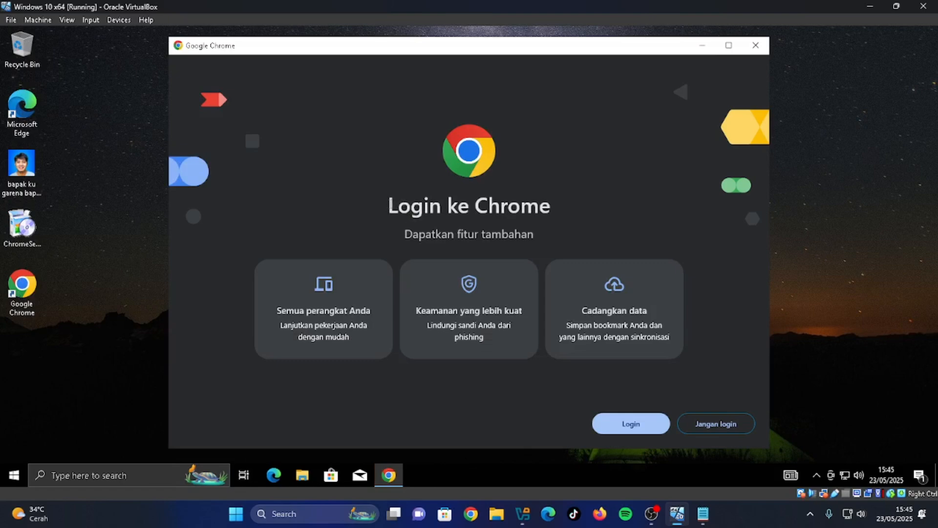
Copy the heading "Login ke Chrome" from the guest's Chrome window and paste it over the text in the host's Notepad.
drag(389, 206, 558, 209)
key(ctrl+c)
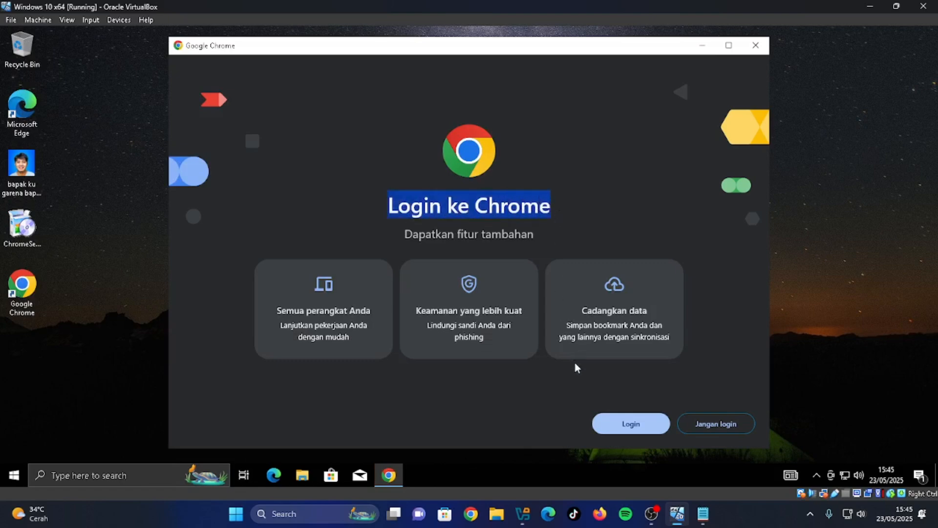
click(703, 514)
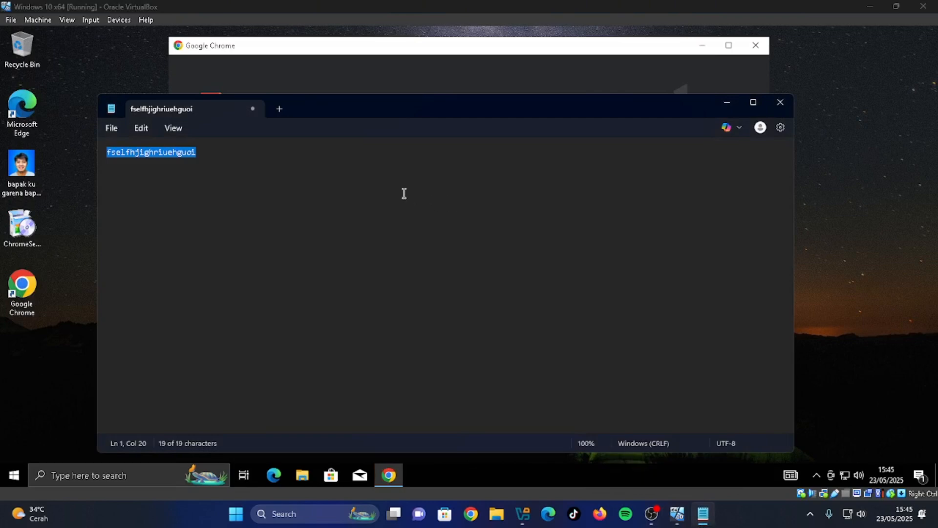
key(BackSpace)
key(ctrl+v)
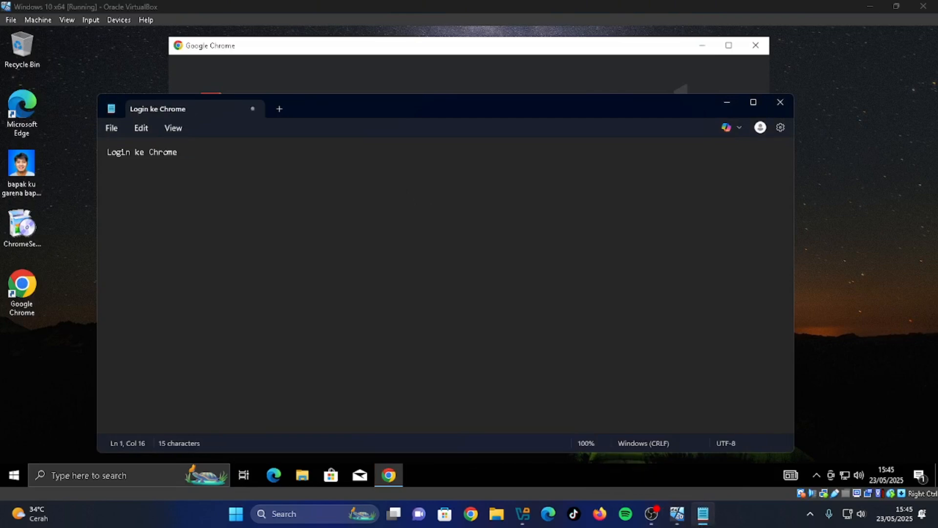
Delete all the text in the host's Notepad, close it, and return to the guest's Chrome window.
key(BackSpace)
key(BackSpace)
key(BackSpace)
key(BackSpace)
key(BackSpace)
key(BackSpace)
key(BackSpace)
key(BackSpace)
key(BackSpace)
key(BackSpace)
key(BackSpace)
key(BackSpace)
key(BackSpace)
key(BackSpace)
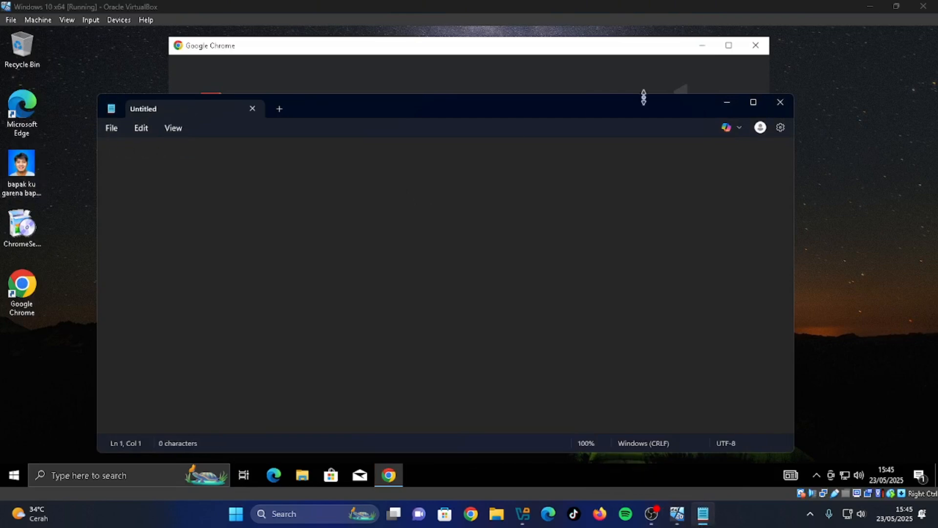
click(780, 102)
click(586, 227)
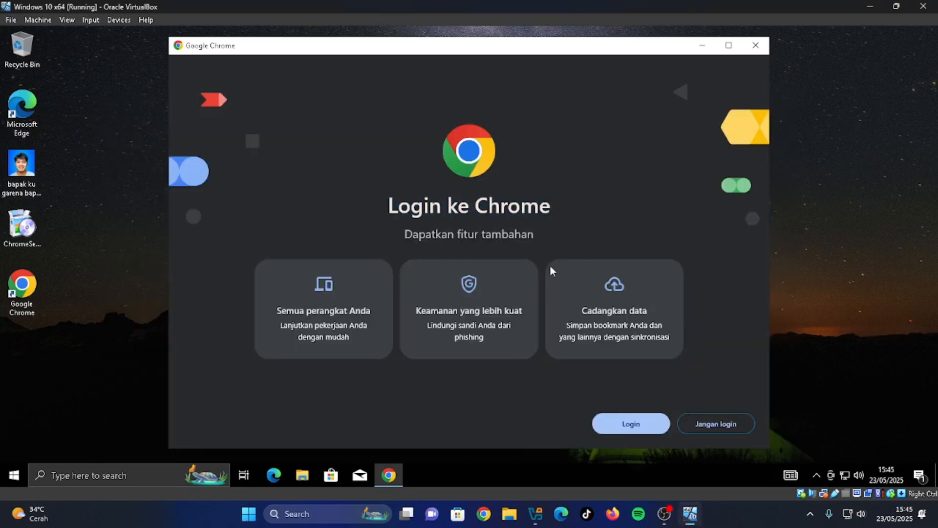
Complete Chrome's first-run setup without signing in or making it the default browser, acknowledge the ad privacy notice, and close the maximized browser.
click(716, 424)
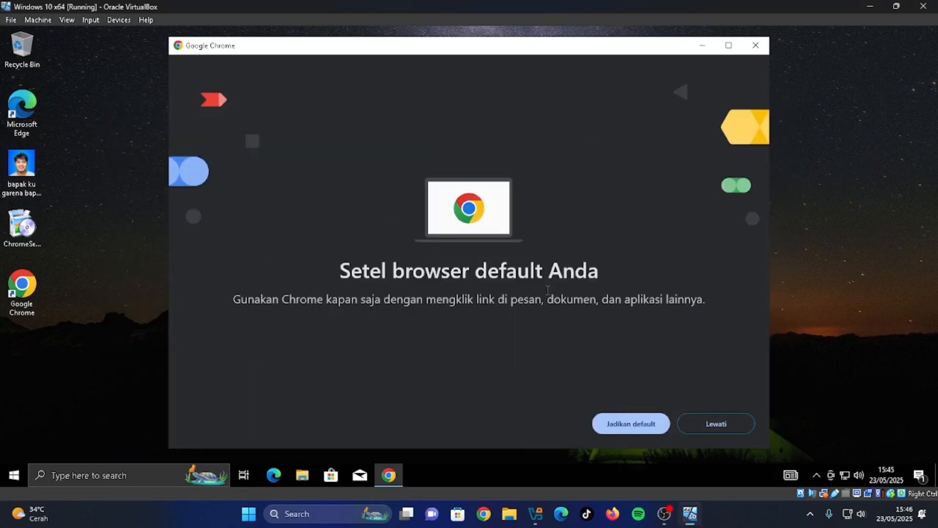
click(729, 423)
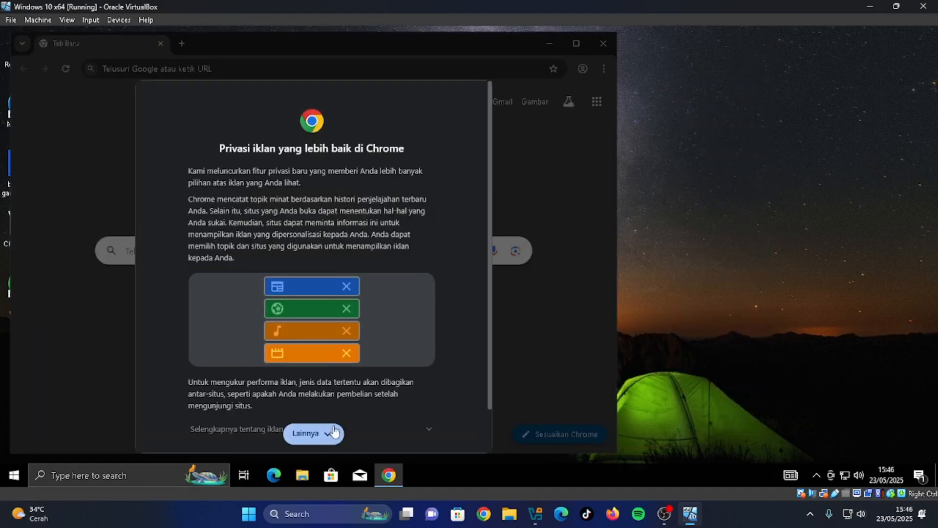
click(323, 429)
click(407, 434)
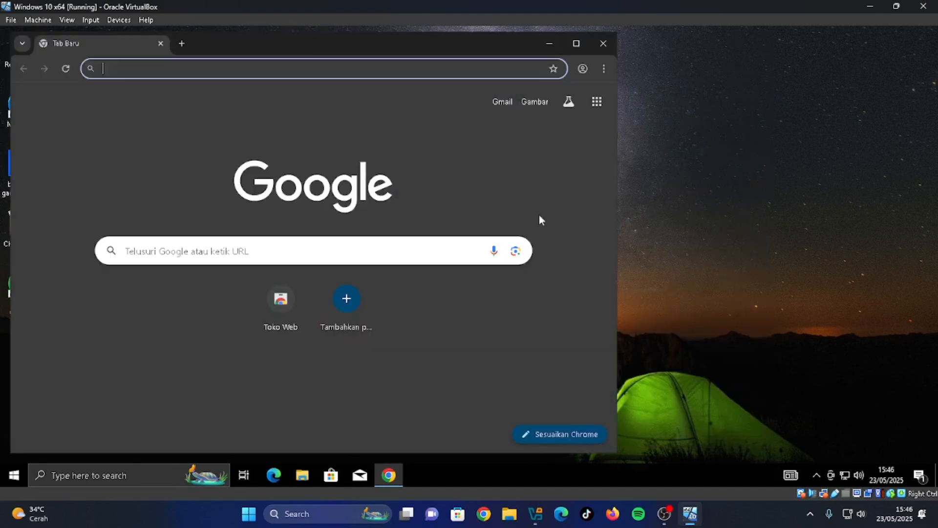
click(581, 41)
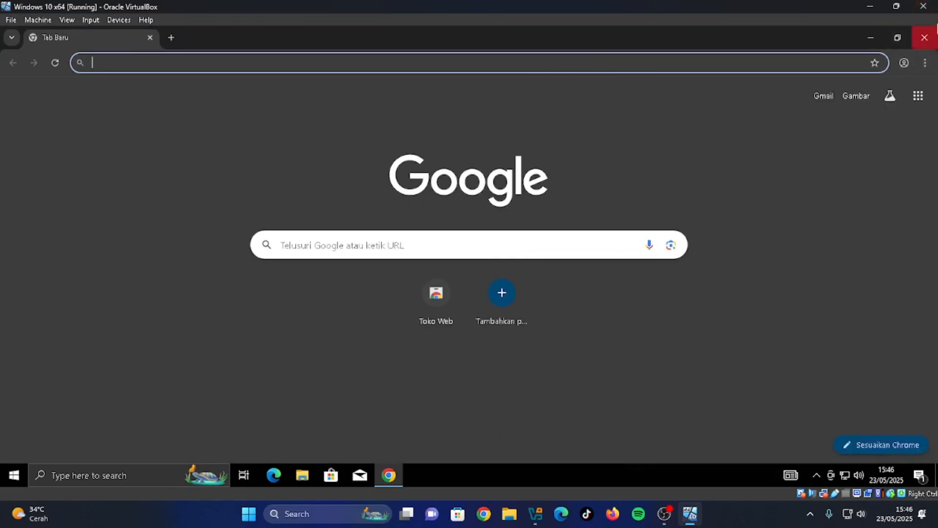
click(924, 38)
Dismiss the guest desktop's context menu and switch the virtual machine to full-screen mode.
drag(826, 118, 655, 250)
right_click(637, 253)
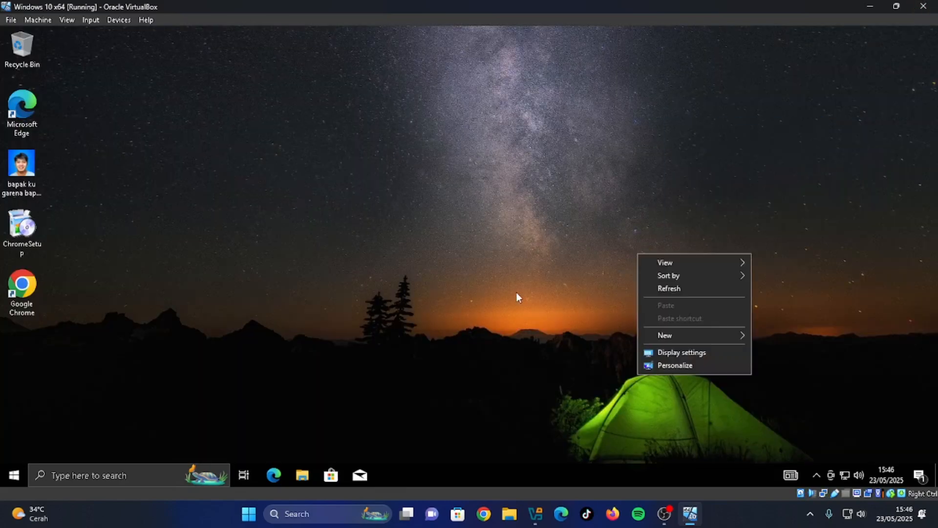
click(484, 311)
key(Control_R+f)
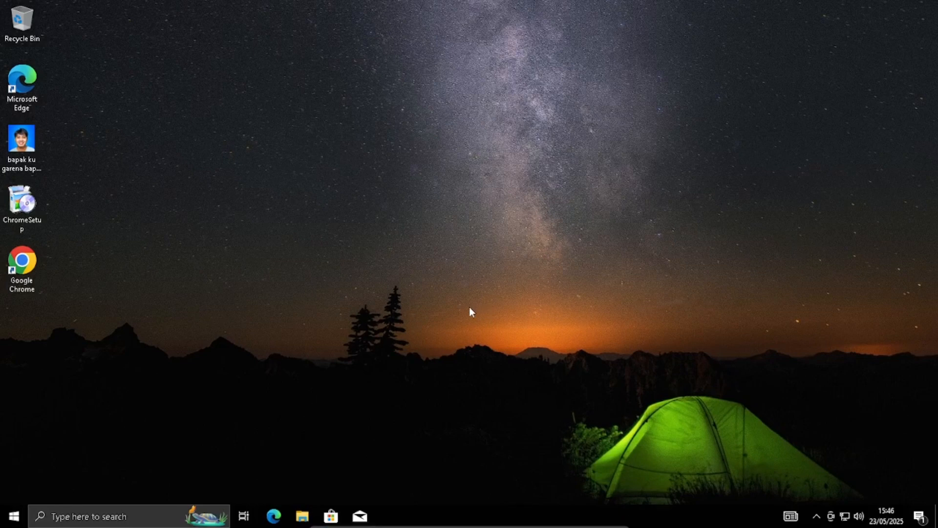
View the photo bapak ku garena bapak kau apa.jpg from the guest desktop, close it, and leave full-screen mode.
right_click(362, 228)
drag(312, 221, 115, 159)
click(27, 137)
double_click(27, 139)
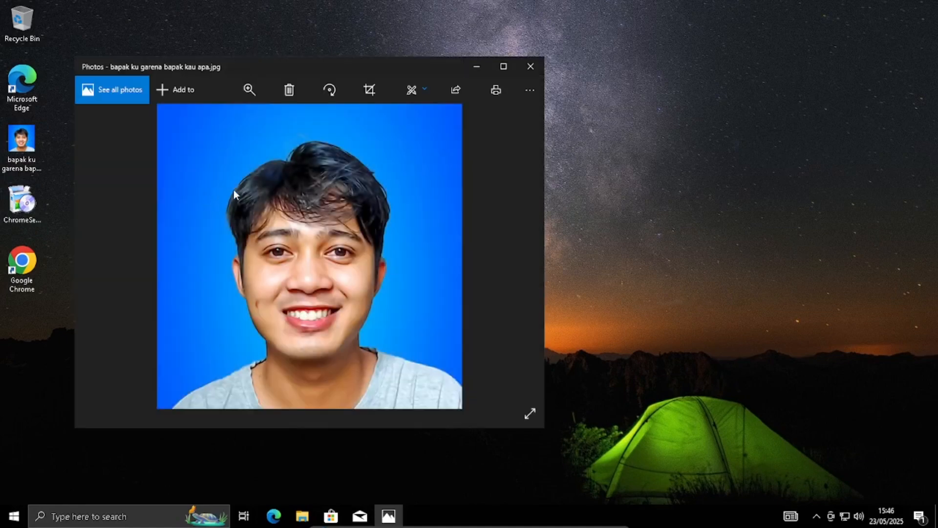
click(531, 66)
key(Control_R+f)
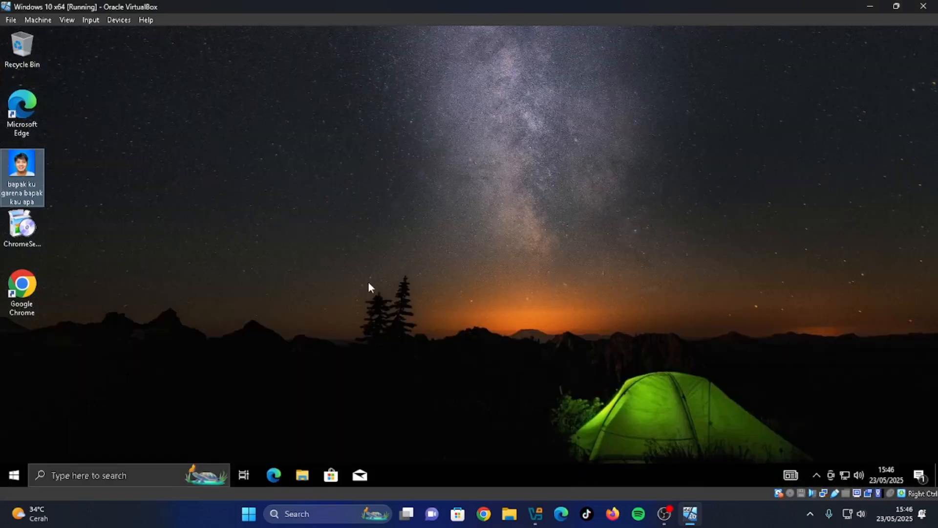
click(326, 255)
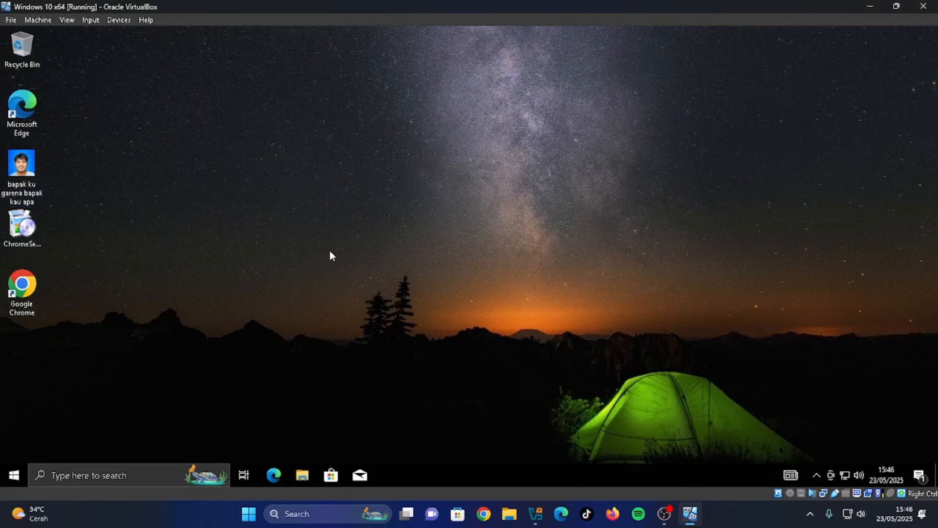